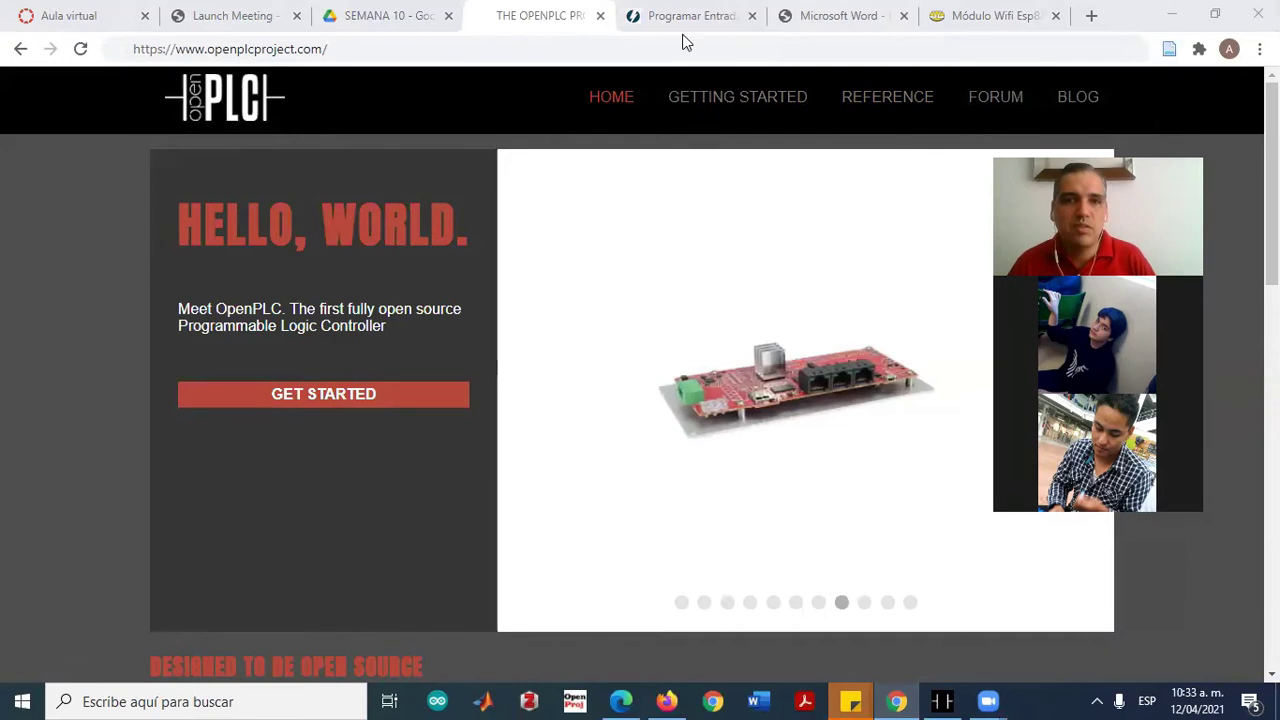
Open the OpenPLC Getting Started page, then minimize Chrome to reveal the desktop
click(726, 100)
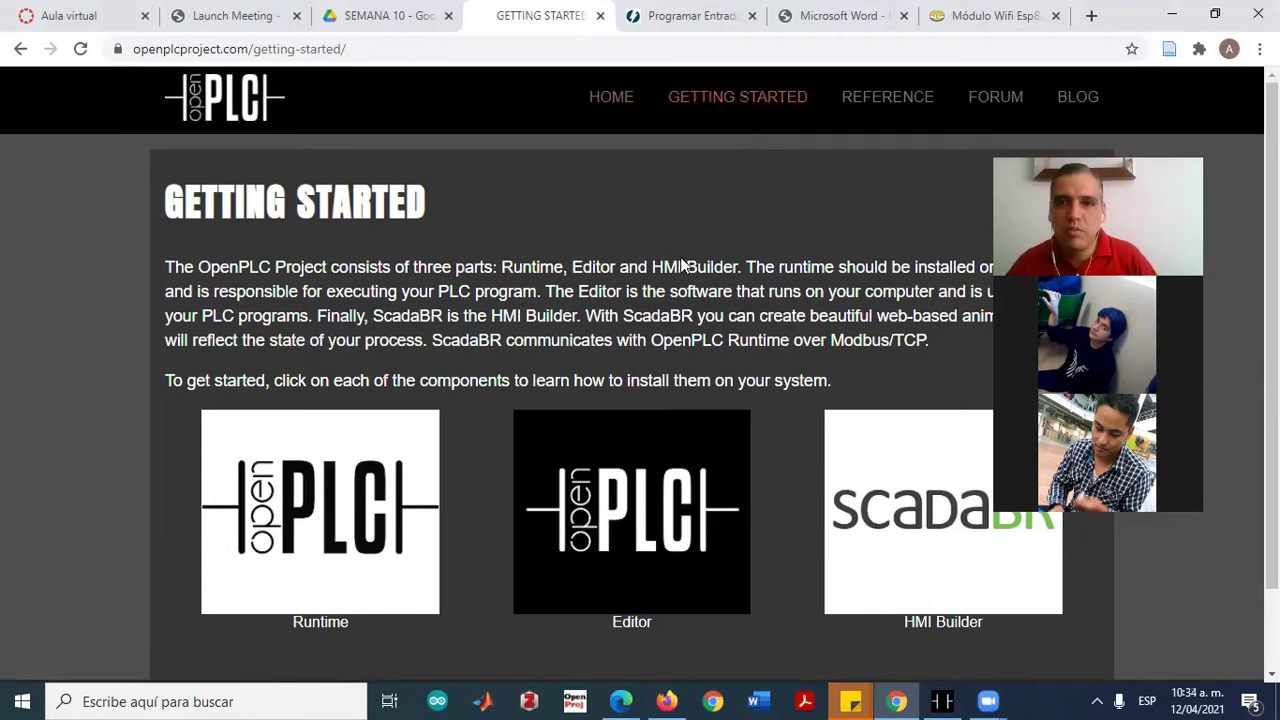
click(1170, 15)
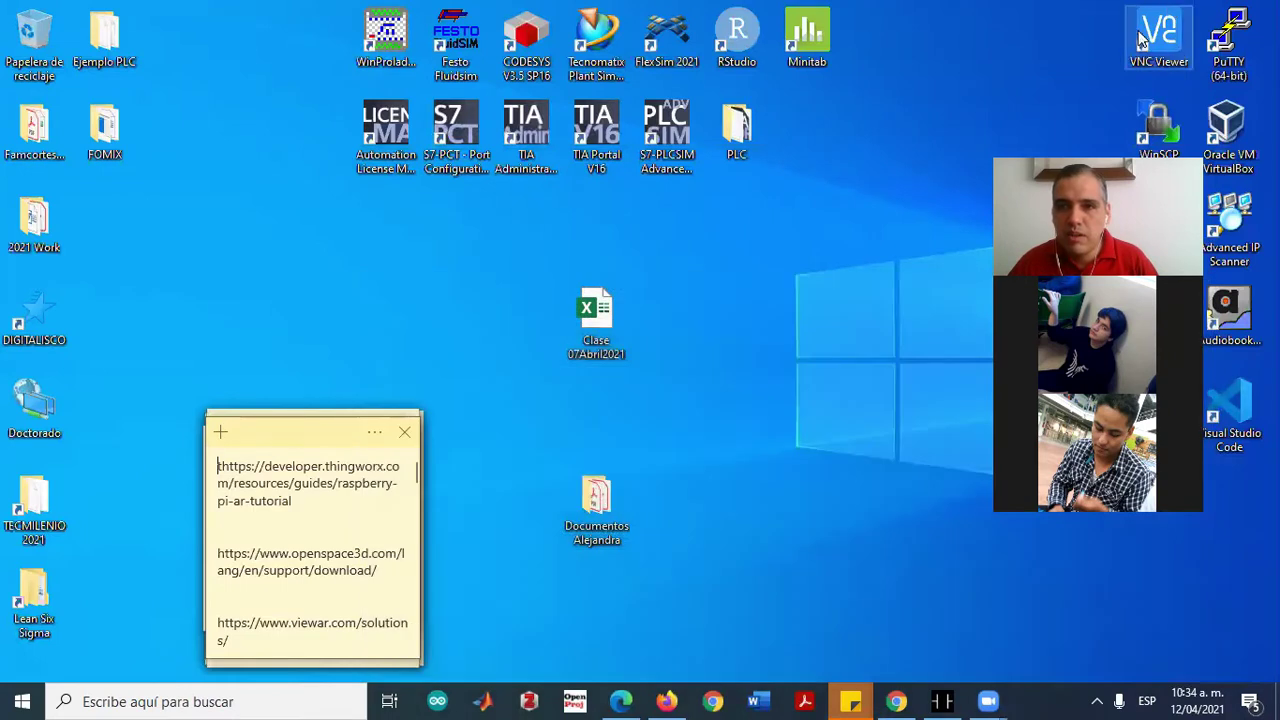
Launch VNC Viewer and inspect the pi connection's properties without changing anything
double_click(1140, 33)
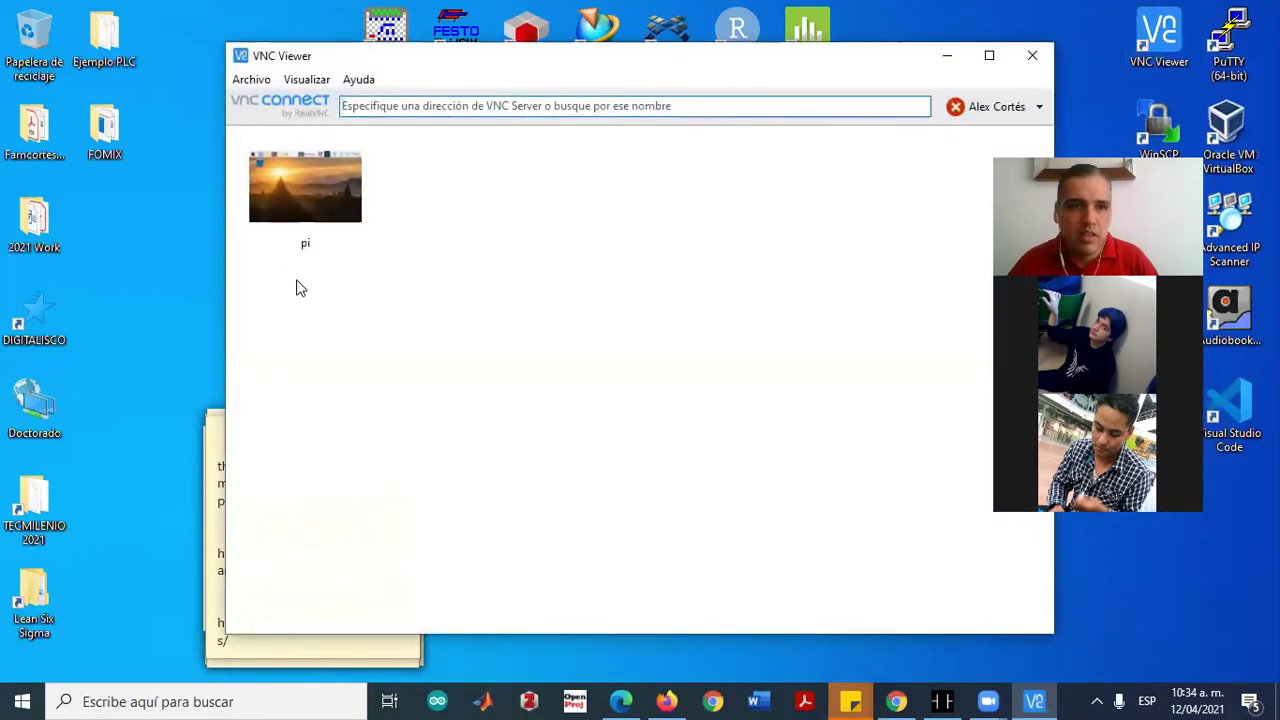
right_click(292, 182)
click(349, 283)
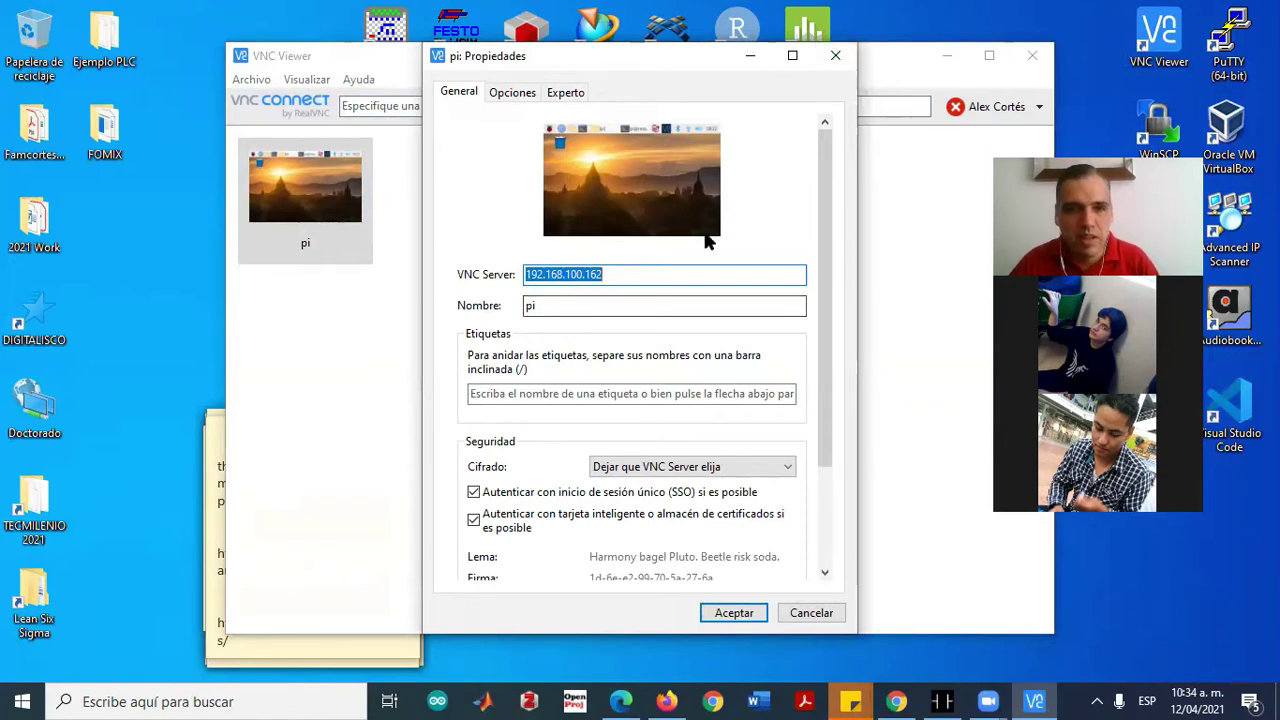
click(833, 66)
key(Return)
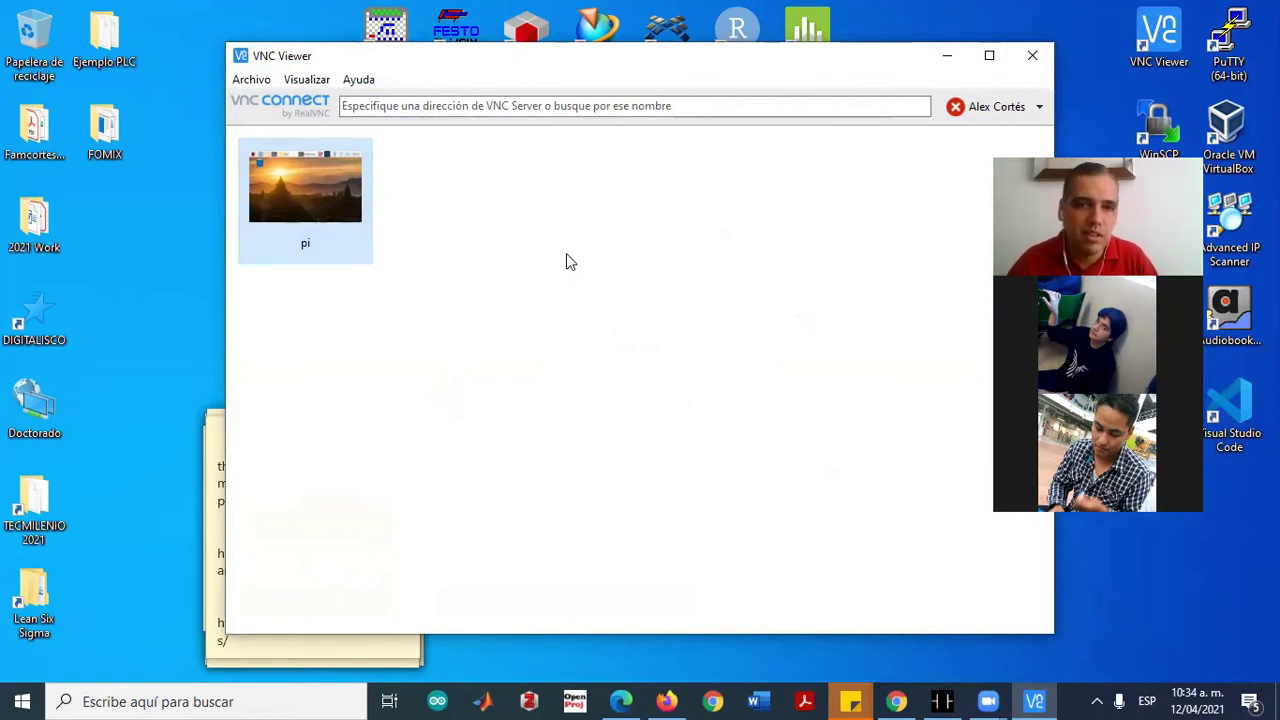
Connect to the pi entry and log in with its password
click(471, 333)
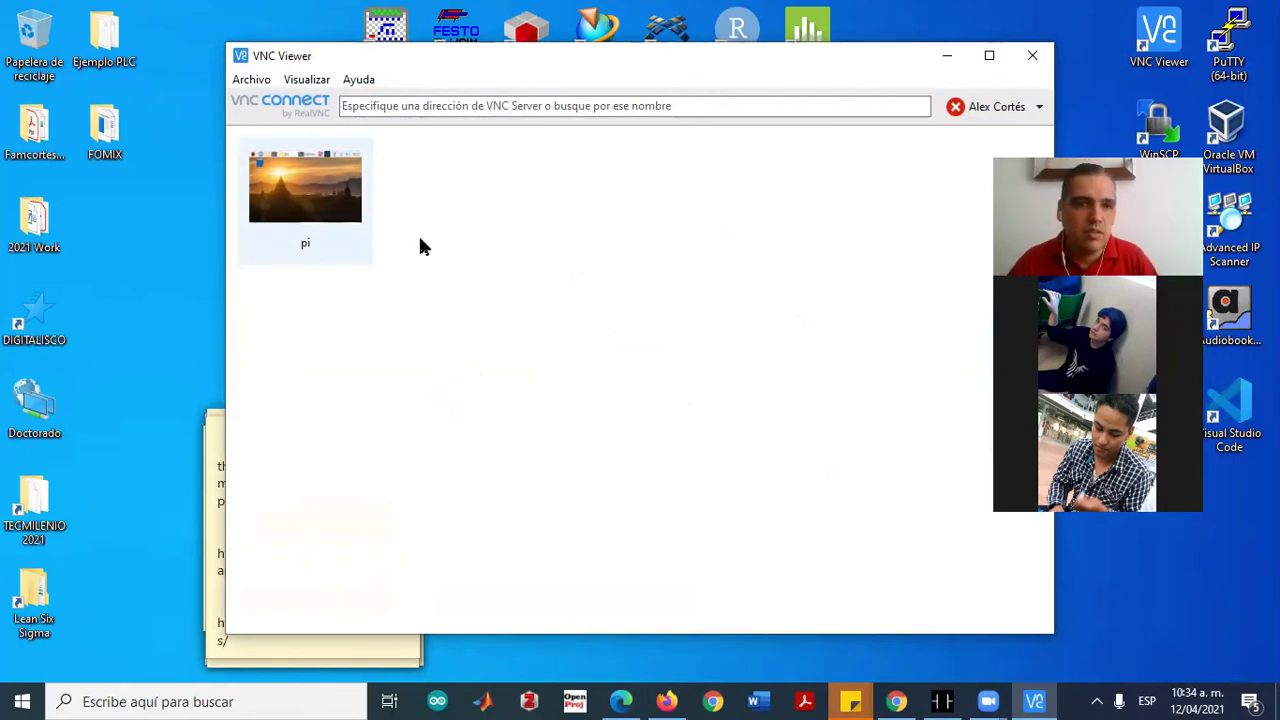
key(Down)
key(Return)
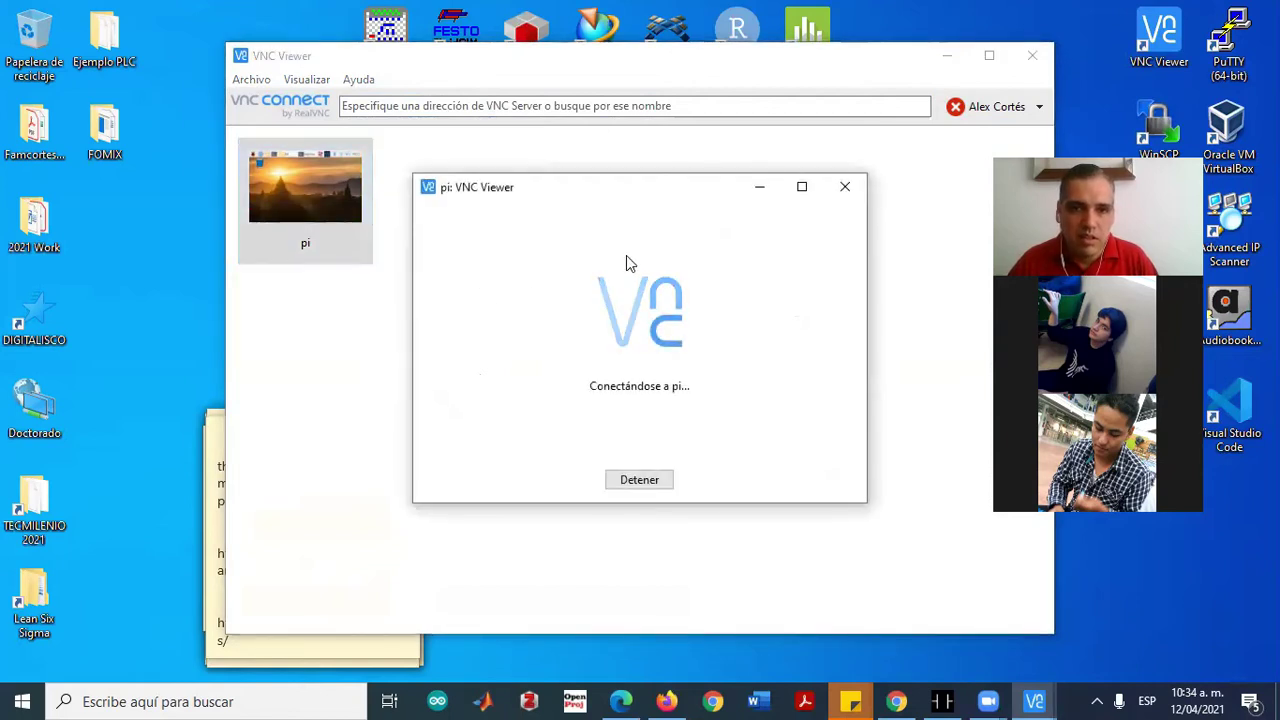
text(ra)
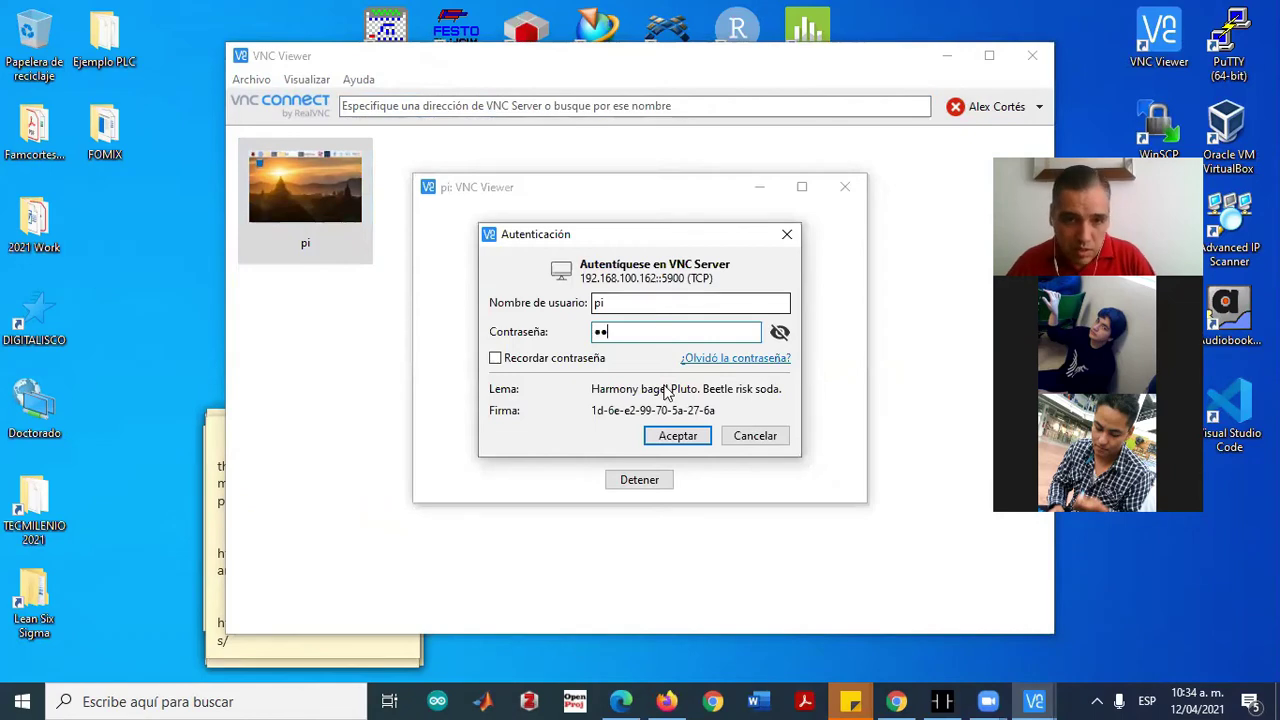
click(676, 437)
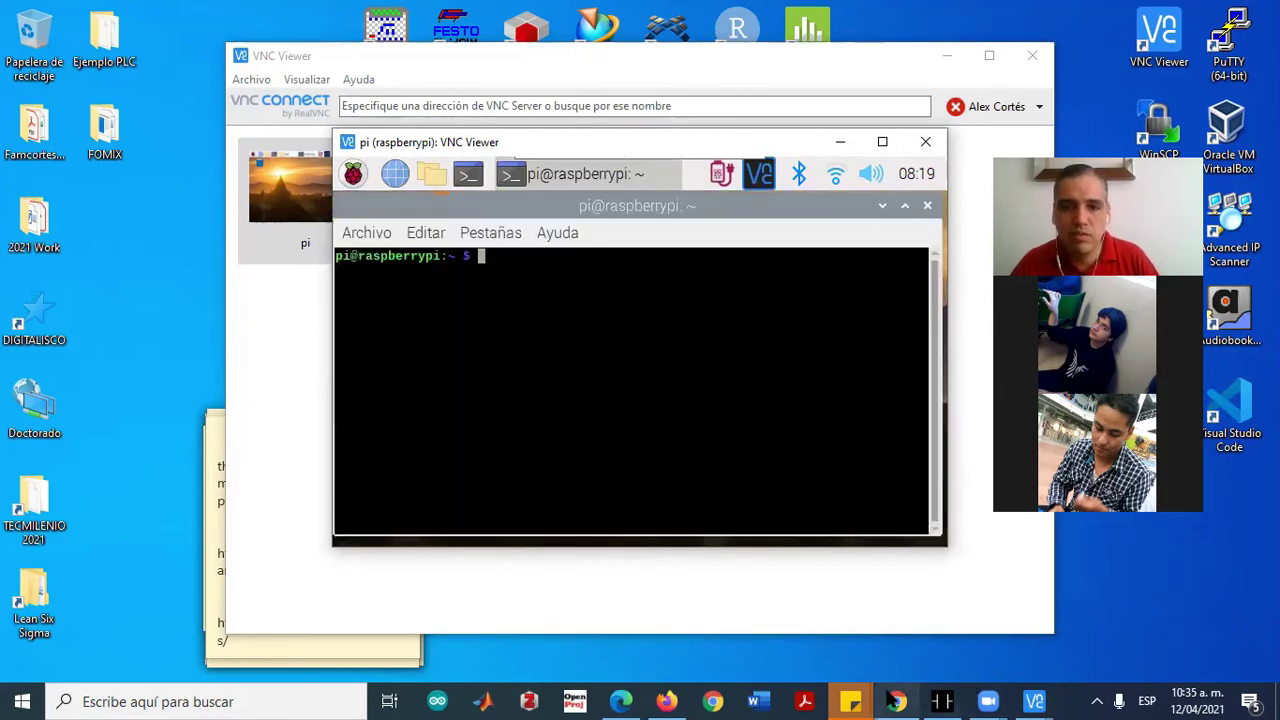
Bring Chrome back and open the OpenPLC Runtime's Raspberry Pi installation guide
mouse_move(878, 697)
click(893, 615)
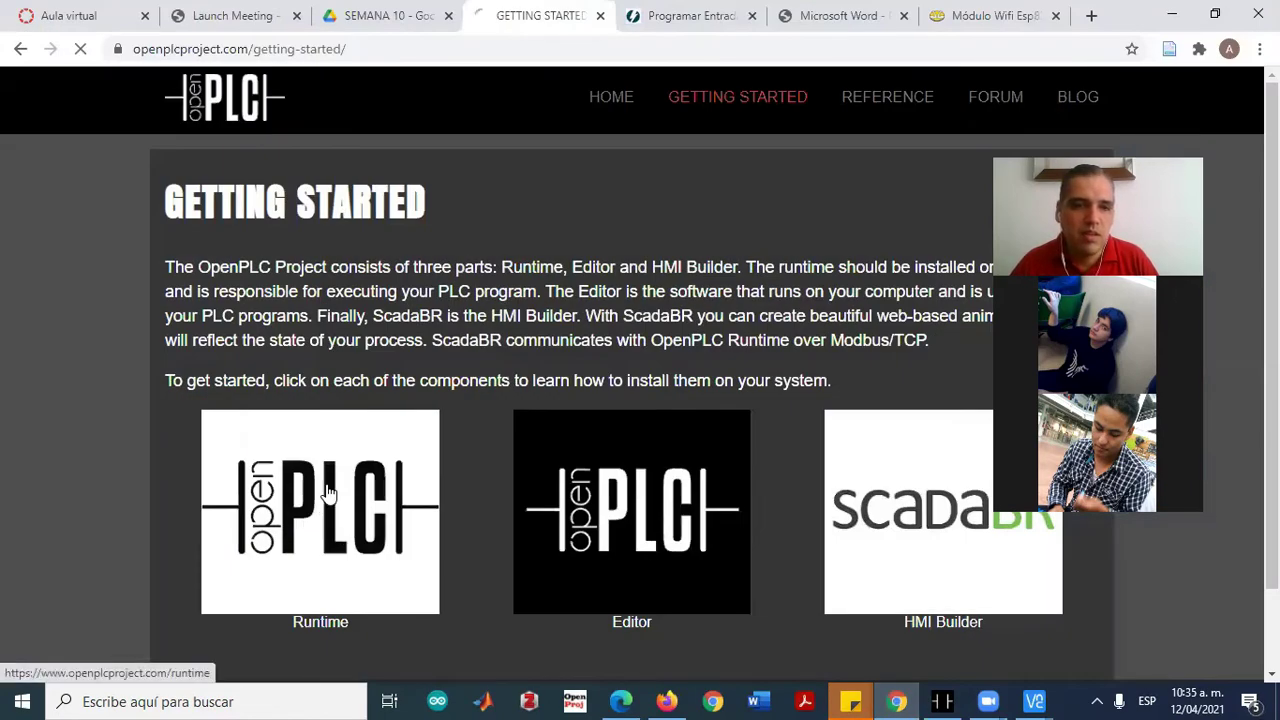
click(320, 492)
scroll(645, 378, down, 7)
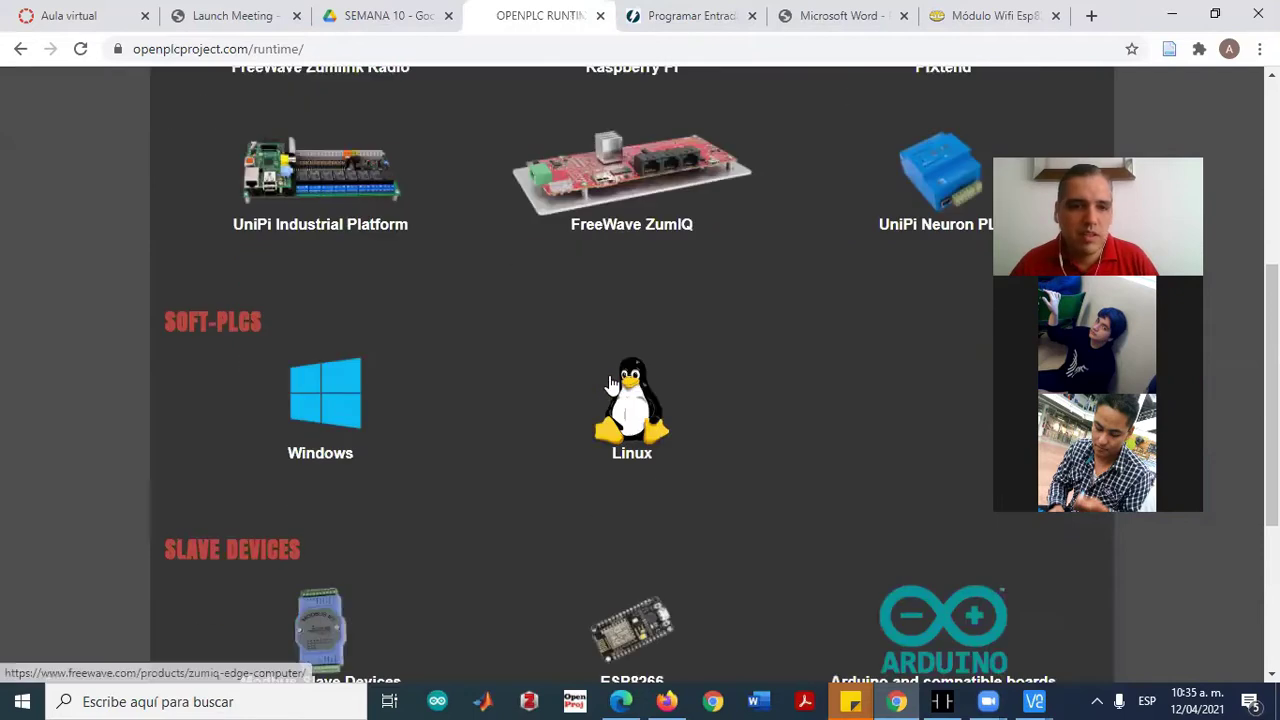
scroll(619, 381, up, 5)
scroll(431, 378, down, 5)
scroll(431, 378, up, 5)
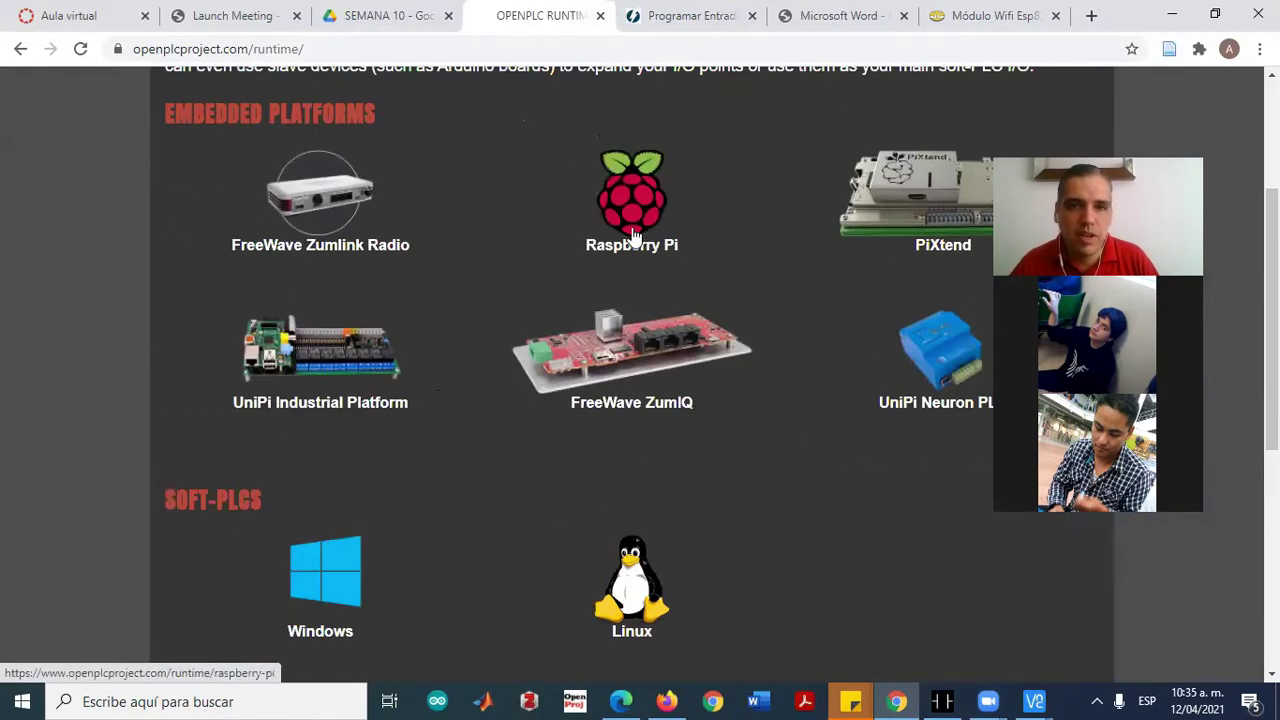
click(632, 235)
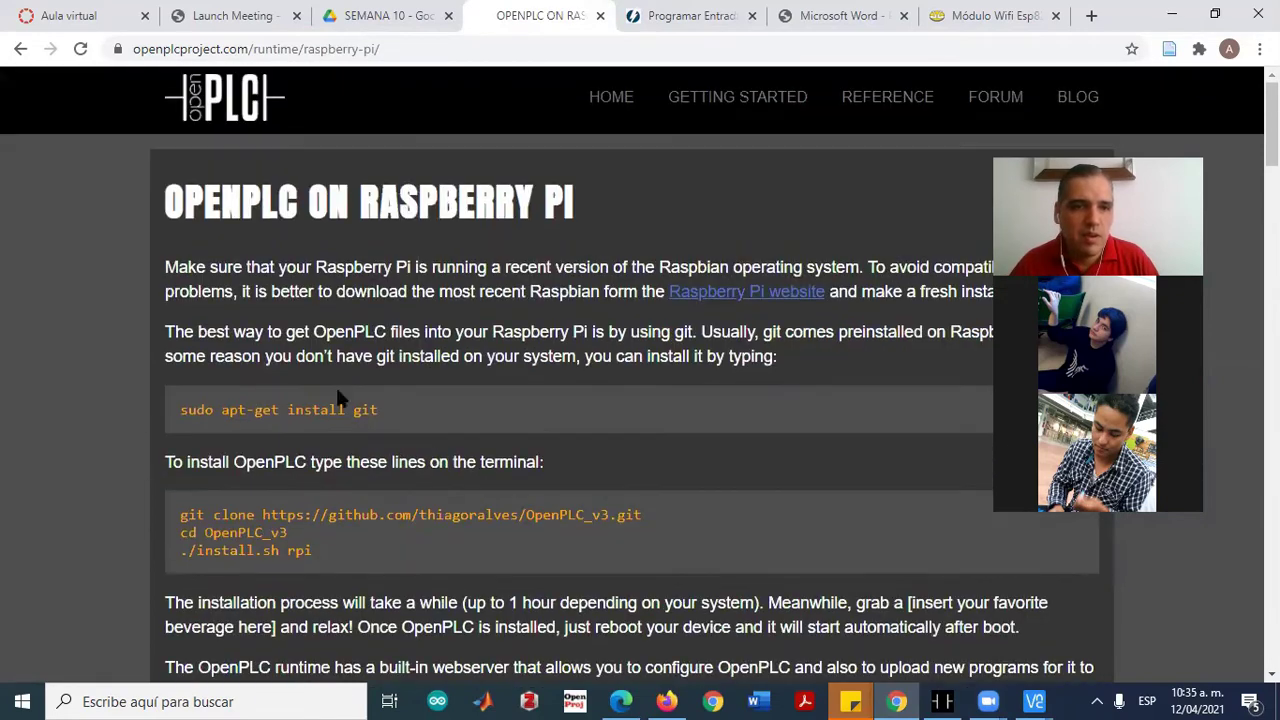
Run the guide's 'sudo apt-get install git' command in the Pi terminal, confirming git is current
drag(179, 404, 375, 404)
key(ctrl+c)
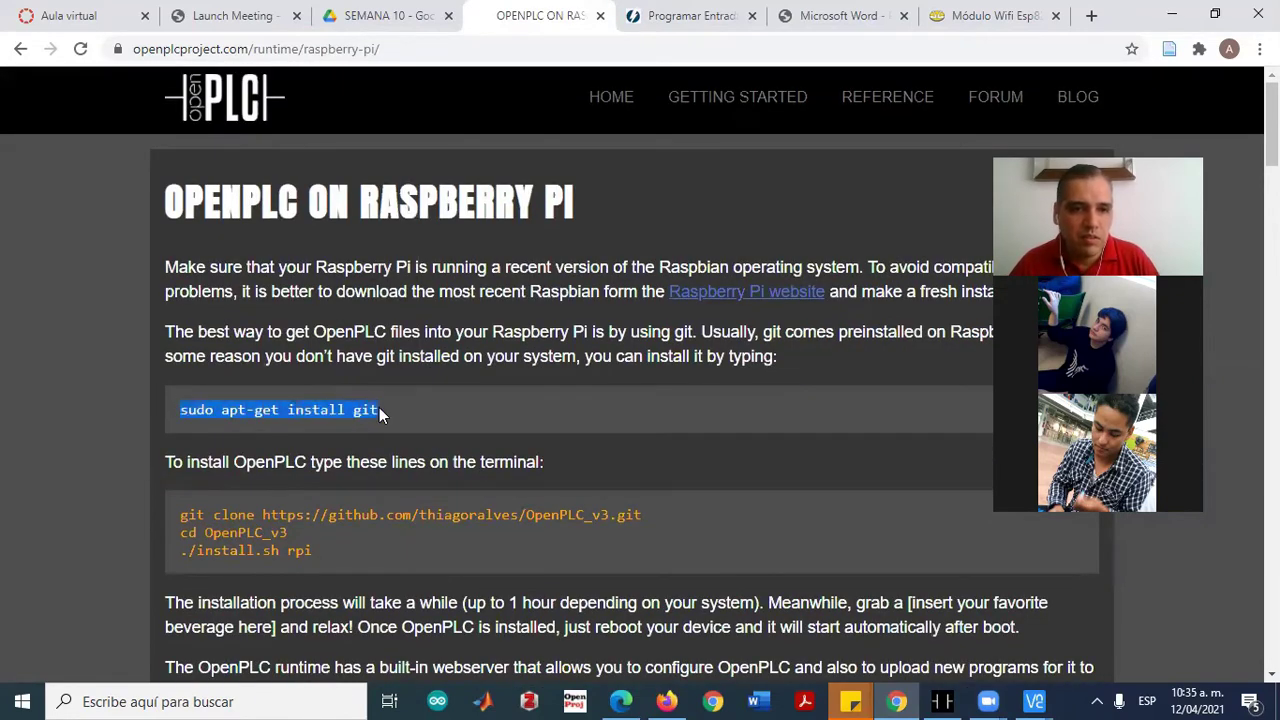
key(alt+Tab)
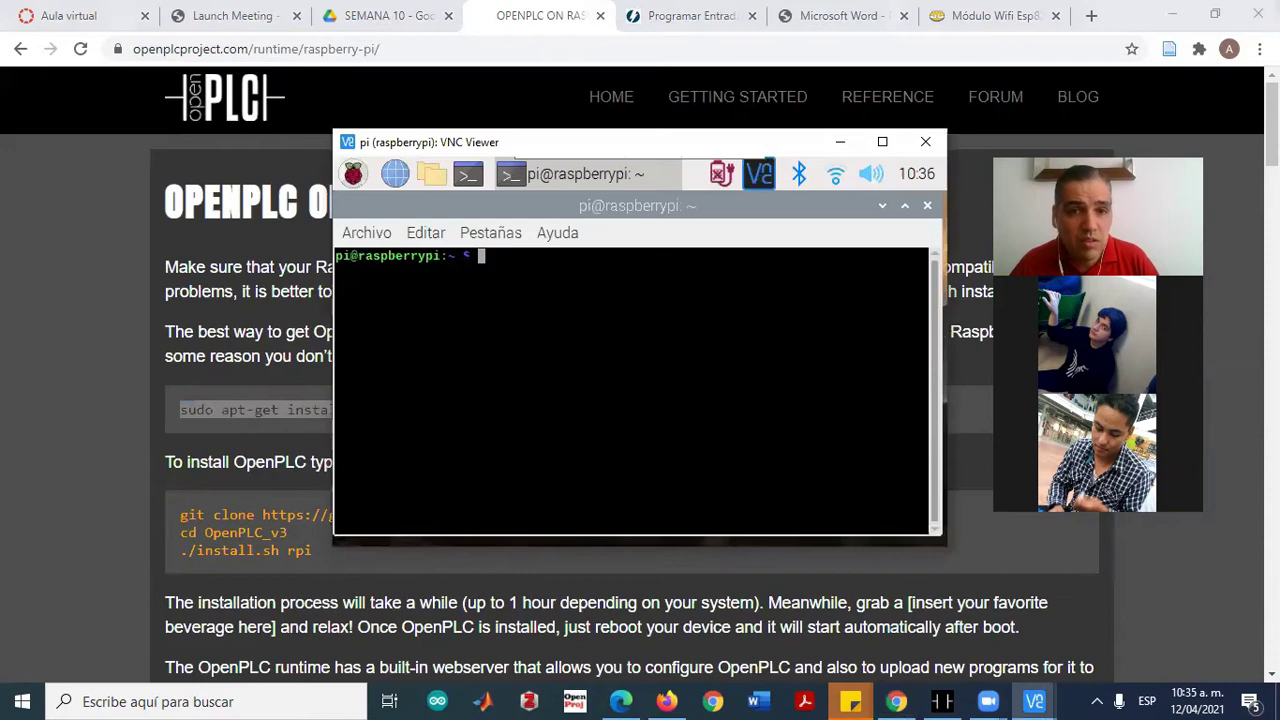
right_click(481, 256)
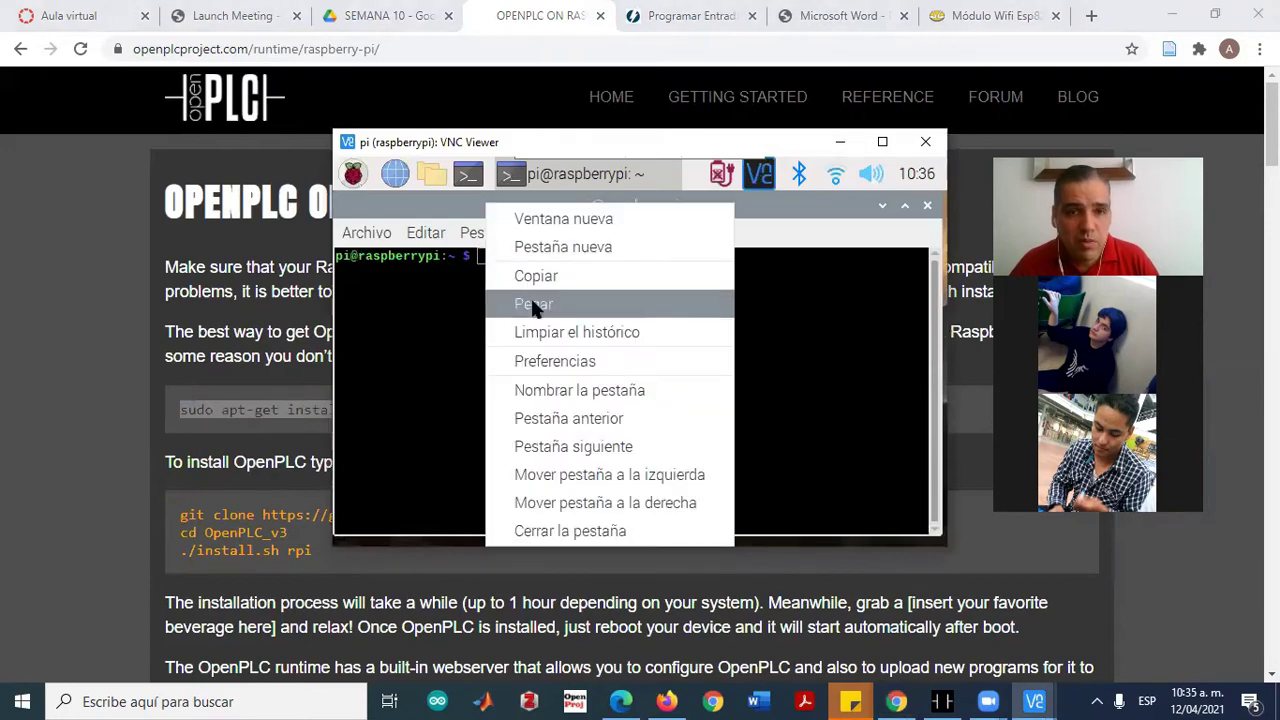
click(531, 303)
key(Return)
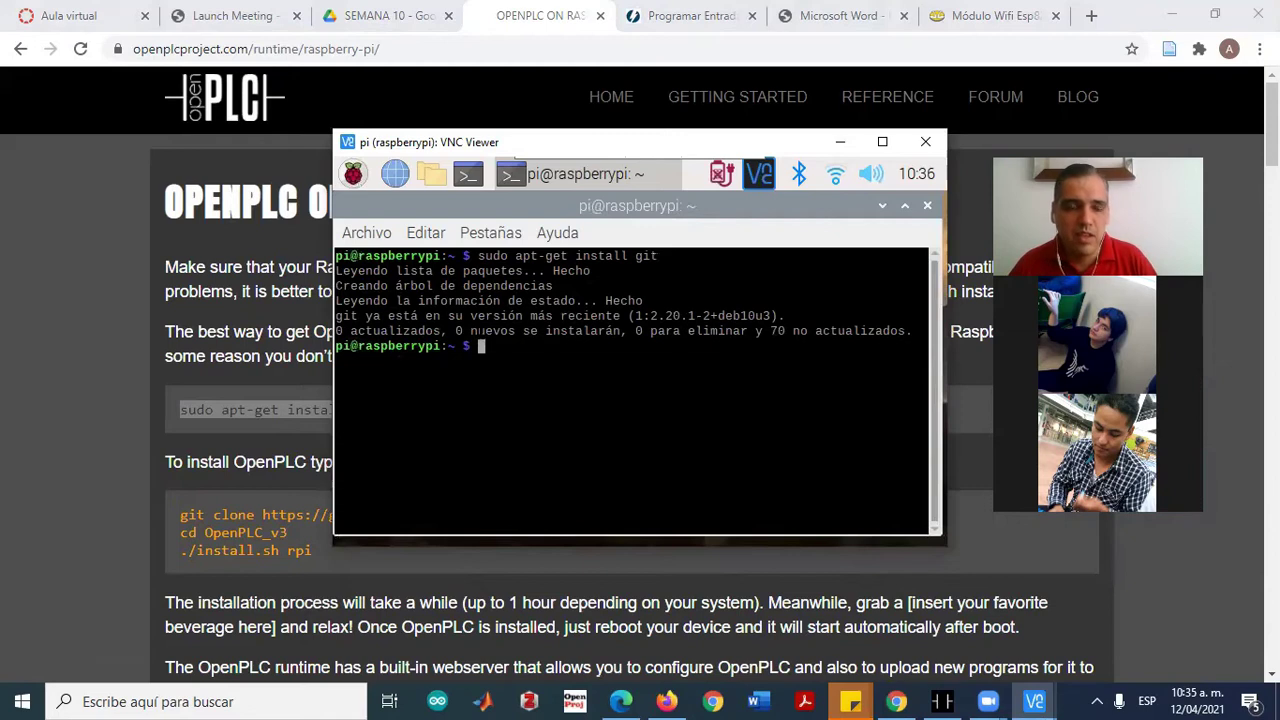
click(845, 138)
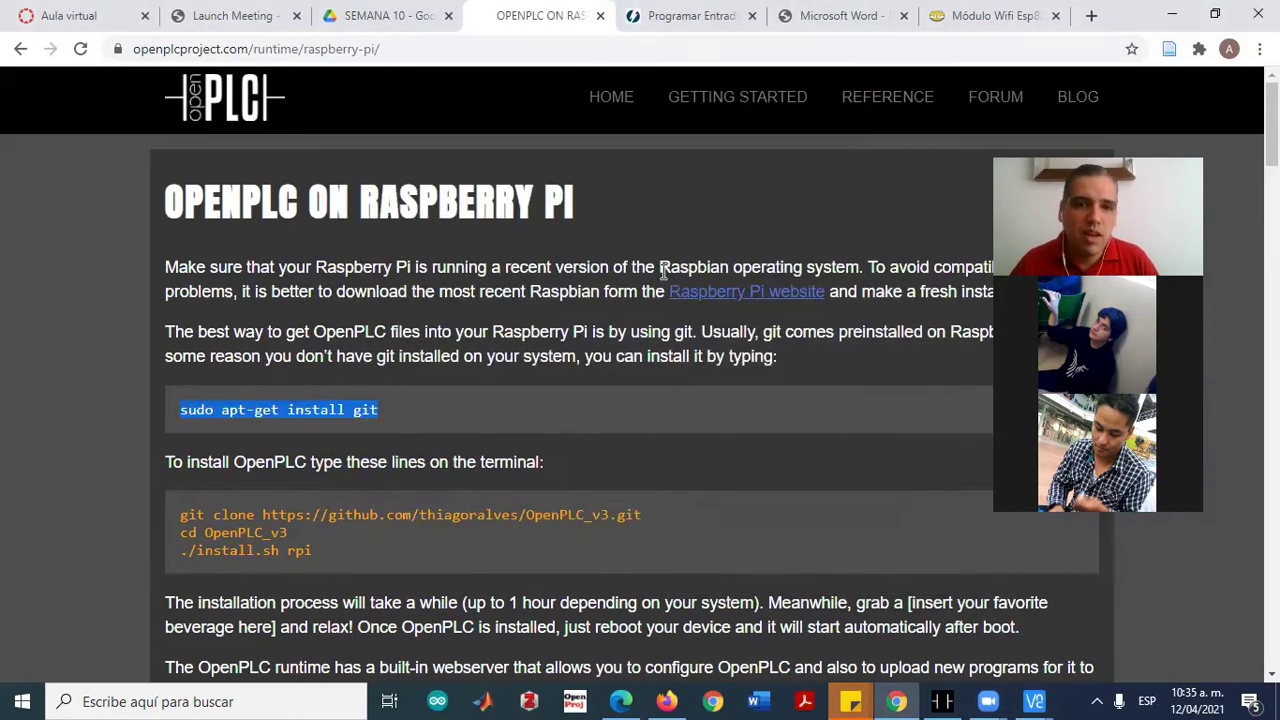
Review the guide's install commands: git clone, cd OpenPLC_v3 and ./install.sh rpi
click(492, 352)
scroll(467, 445, down, 3)
mouse_move(319, 310)
mouse_down()
mouse_move(178, 262)
mouse_move(643, 260)
mouse_up()
click(268, 293)
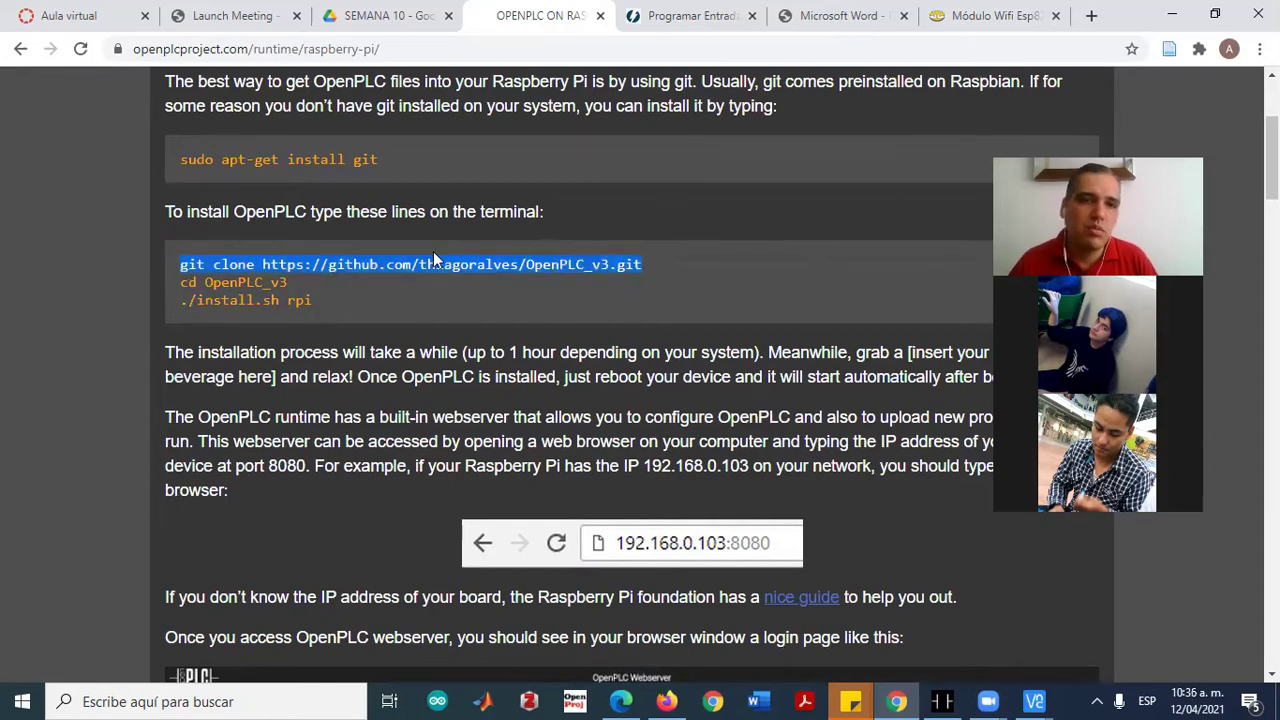
drag(176, 274, 295, 284)
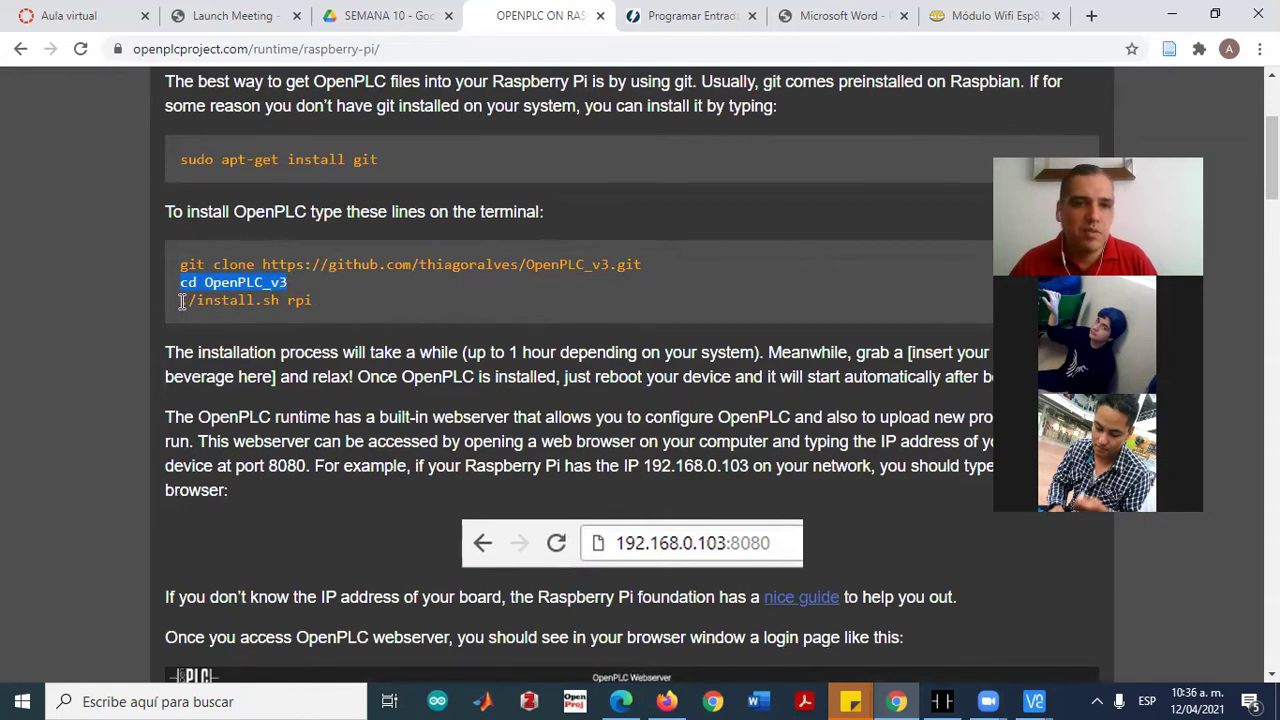
drag(182, 302, 322, 300)
drag(488, 352, 653, 352)
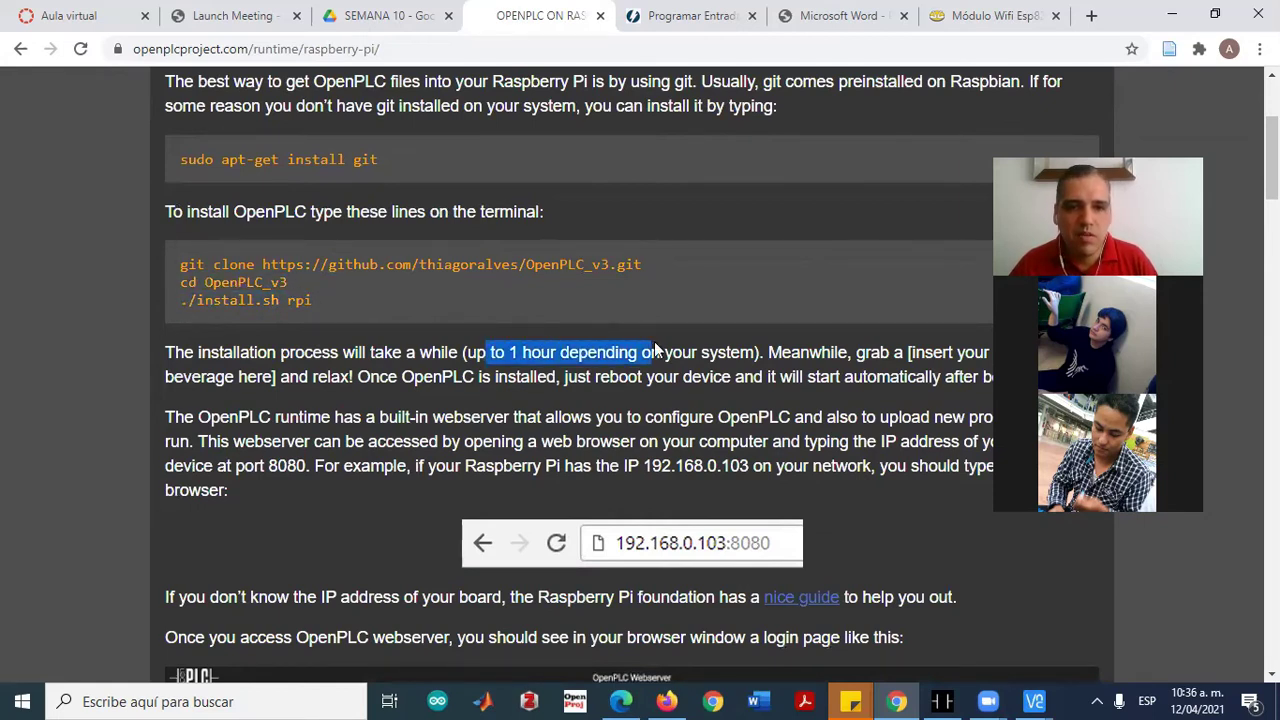
Switch back to the Raspberry Pi VNC session and maximize it
click(641, 394)
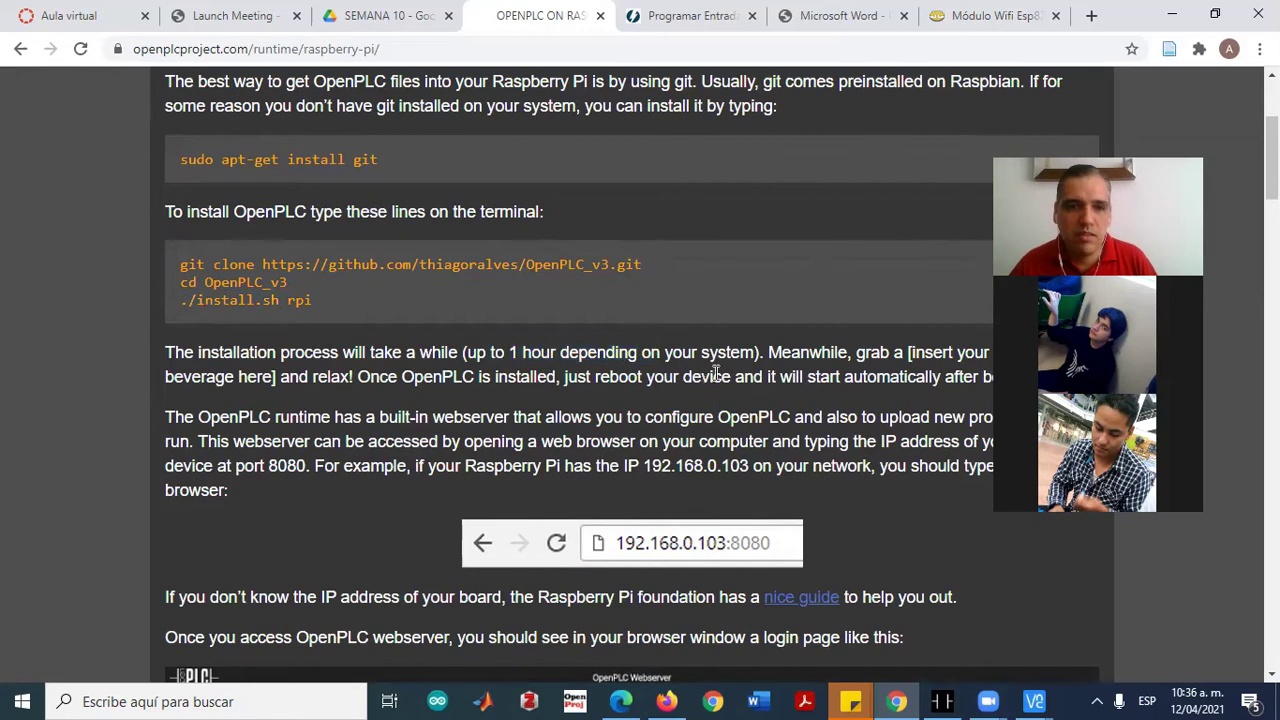
scroll(705, 385, down, 3)
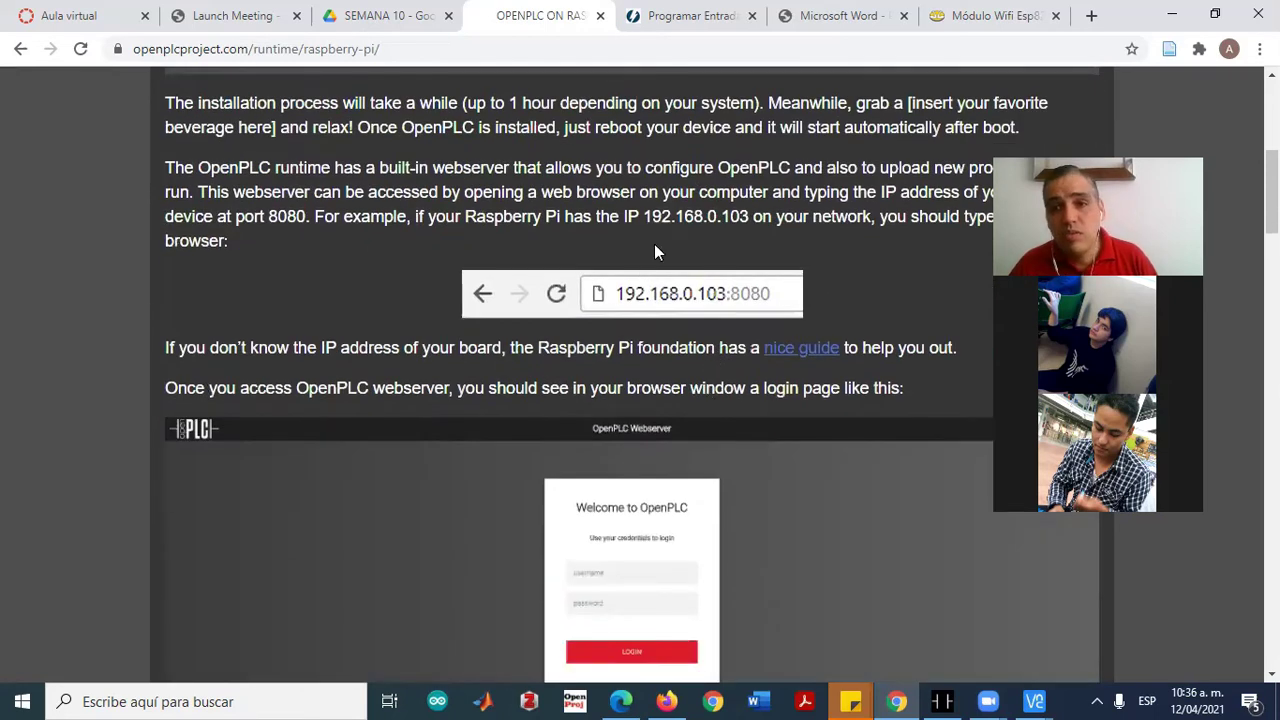
key(alt+Tab)
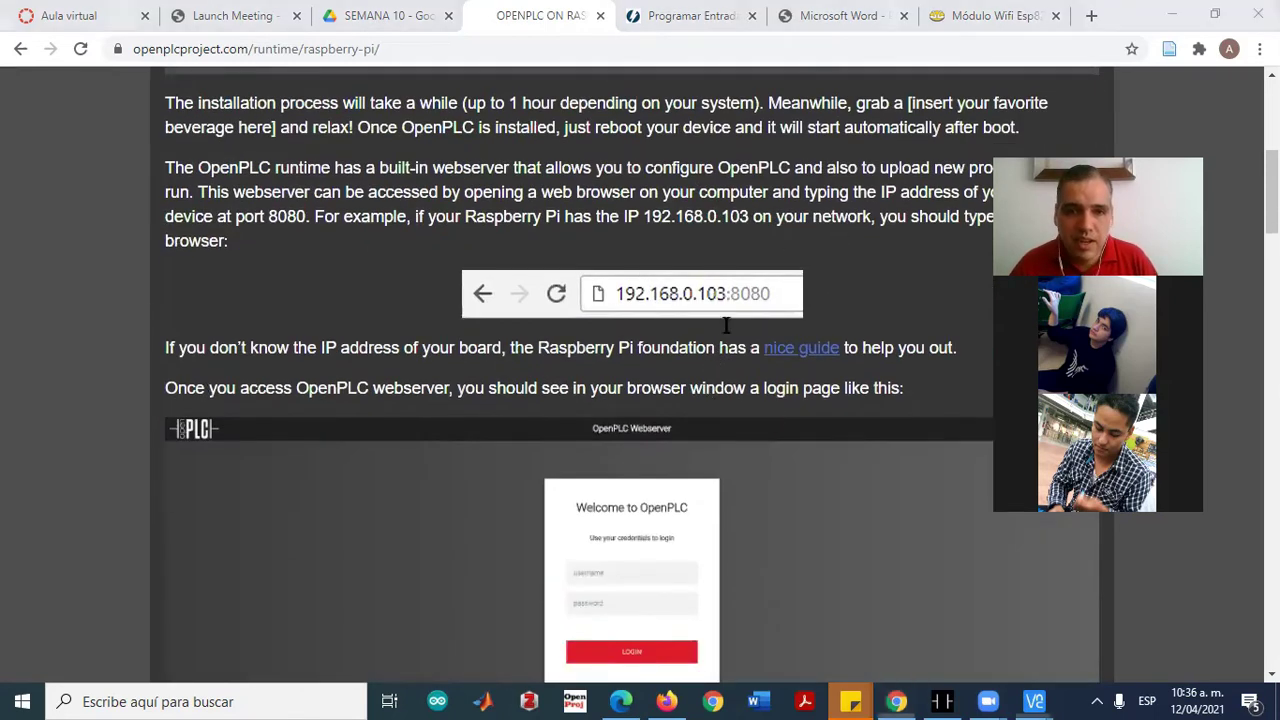
click(882, 141)
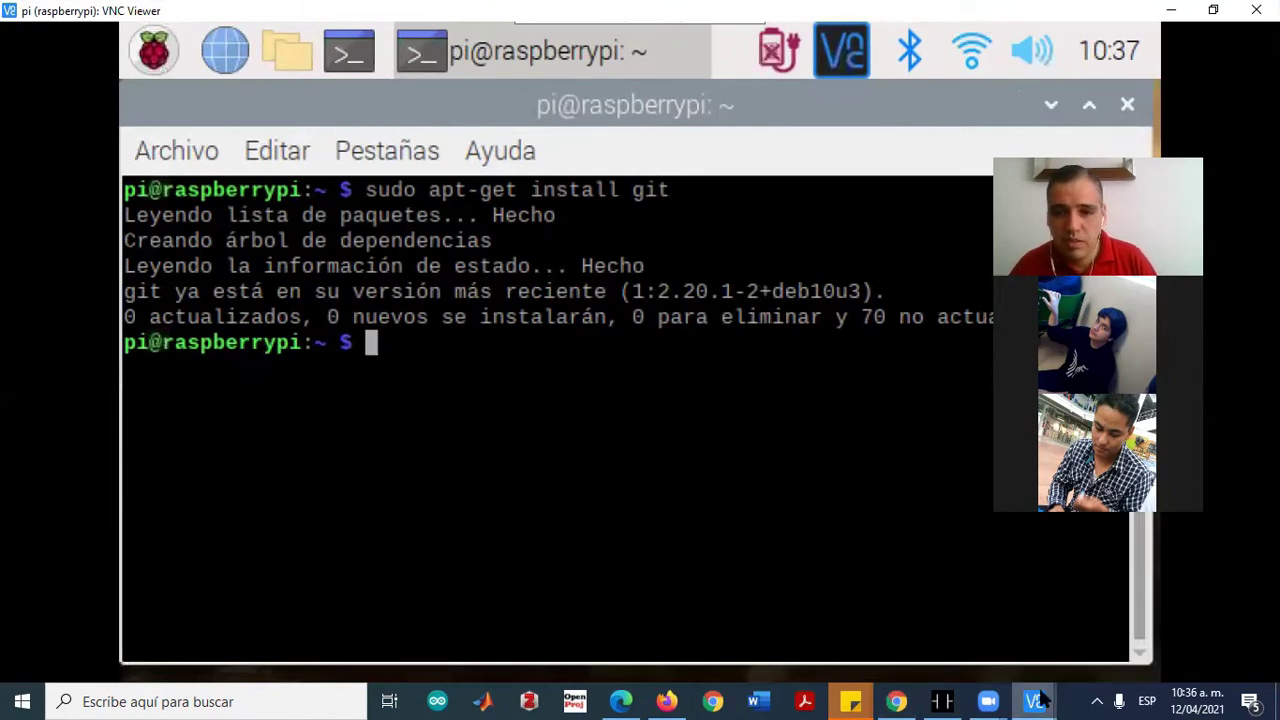
Minimize the Pi terminal to show the Pi desktop, then return to the guide in Chrome
mouse_move(1034, 701)
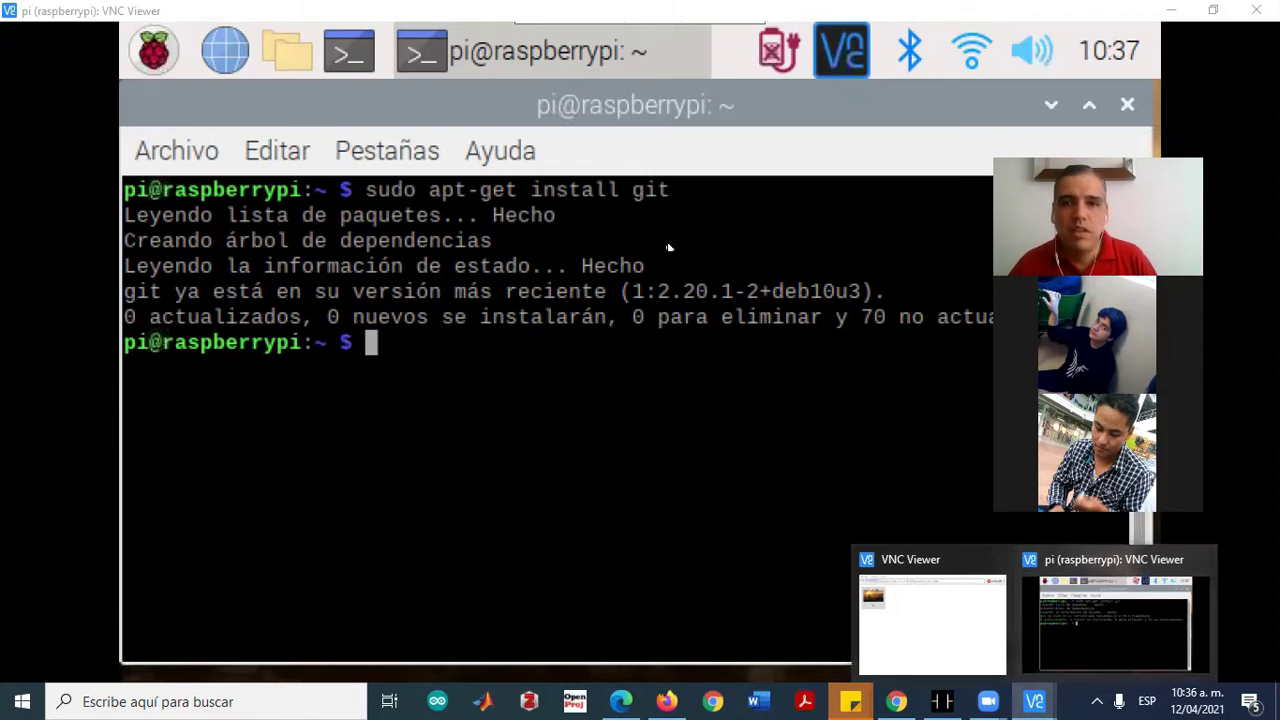
click(1051, 107)
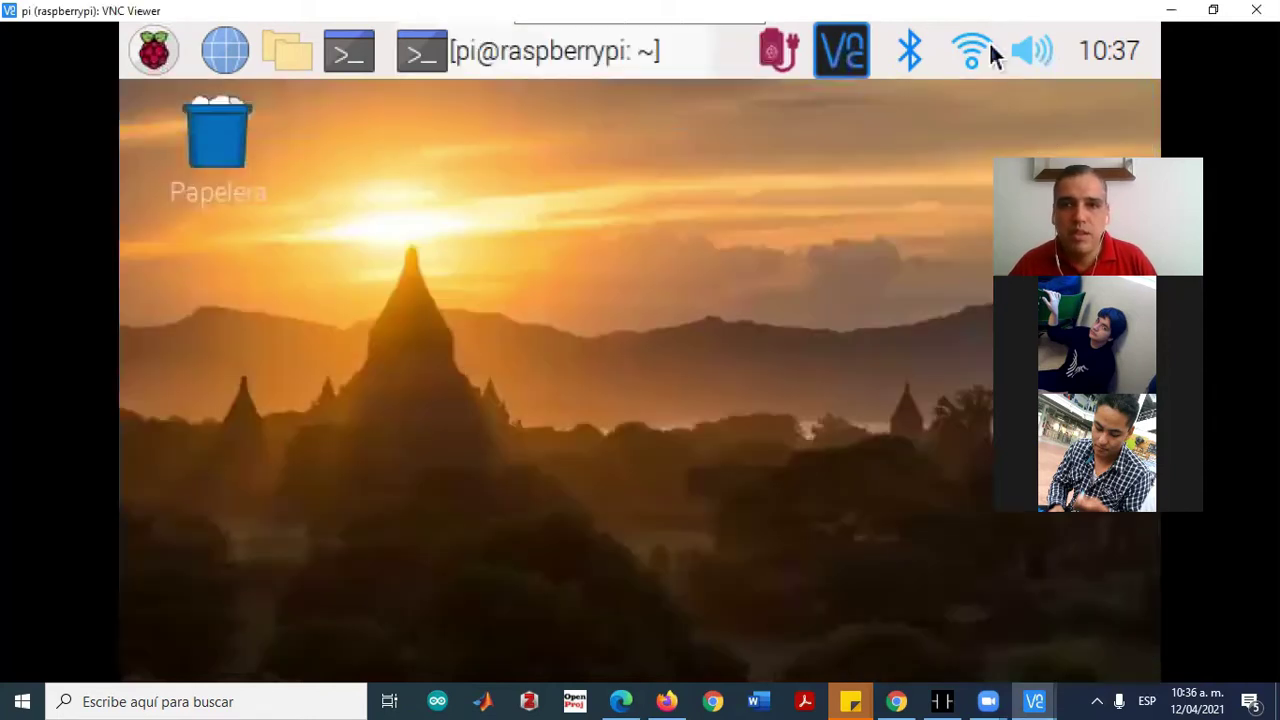
mouse_move(968, 76)
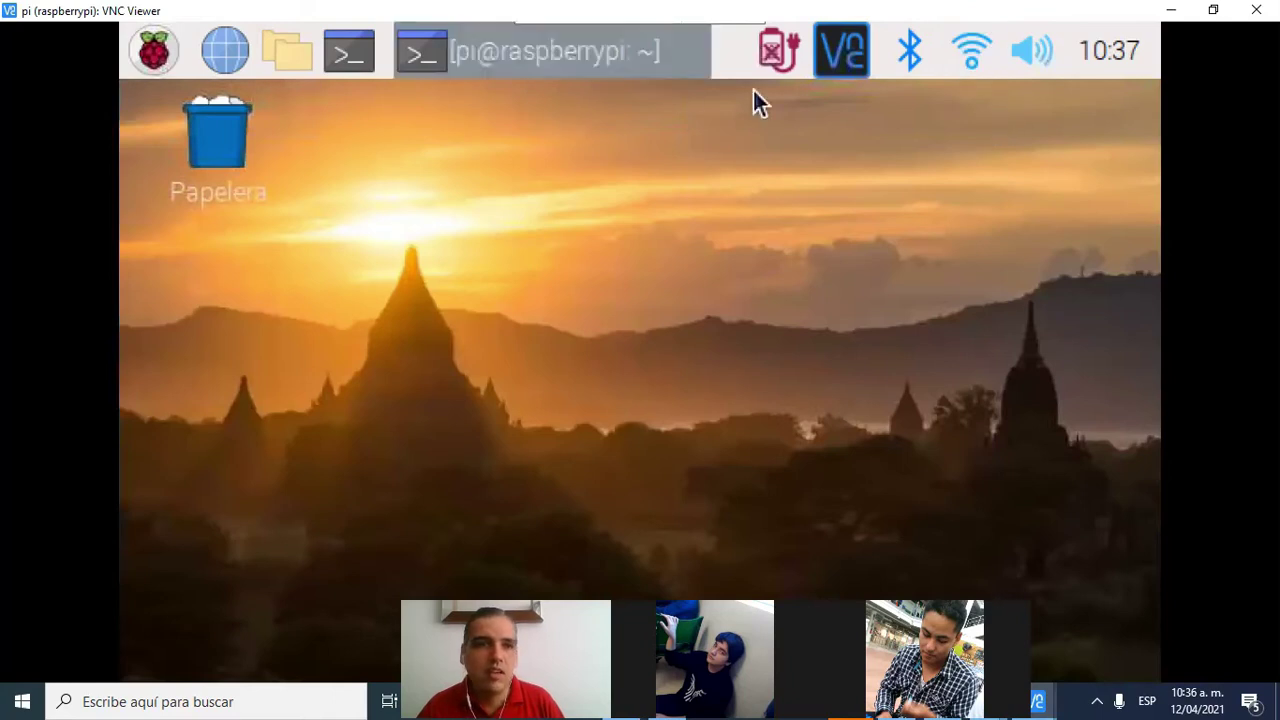
click(1170, 10)
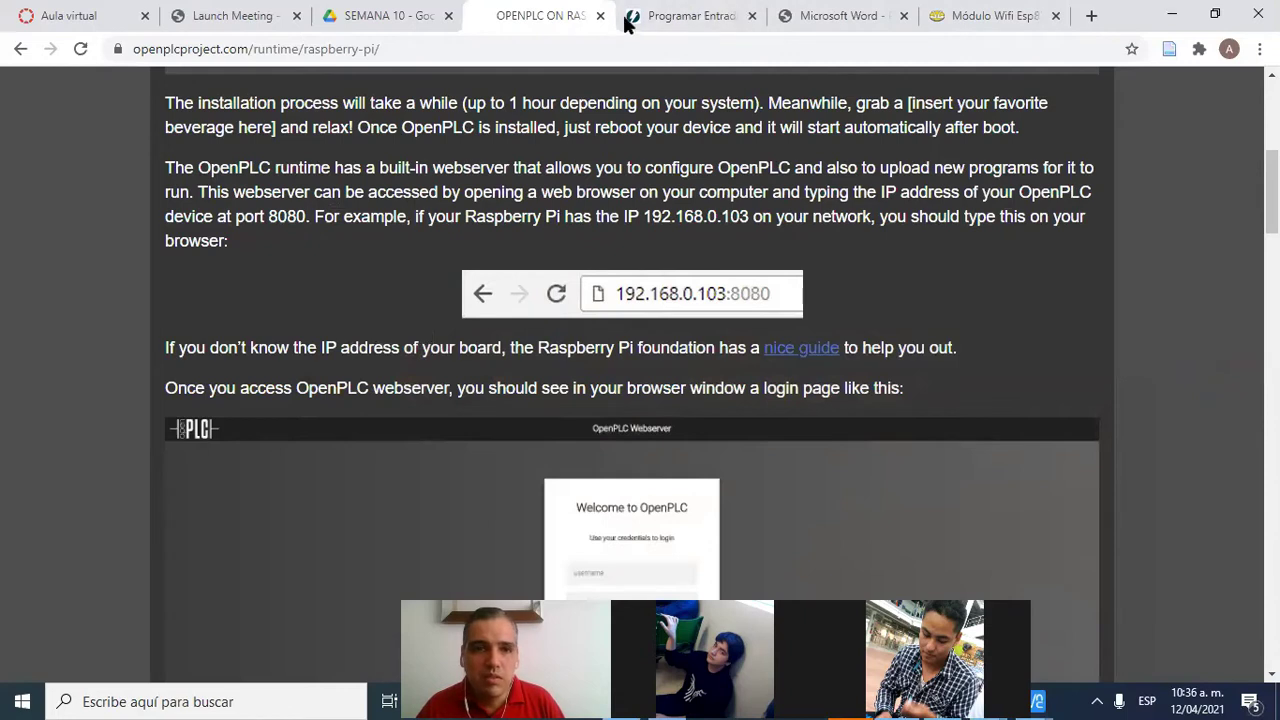
In a new tab, log in to the OpenPLC webserver at 192.168.100.162:8080 using saved credentials
click(1088, 16)
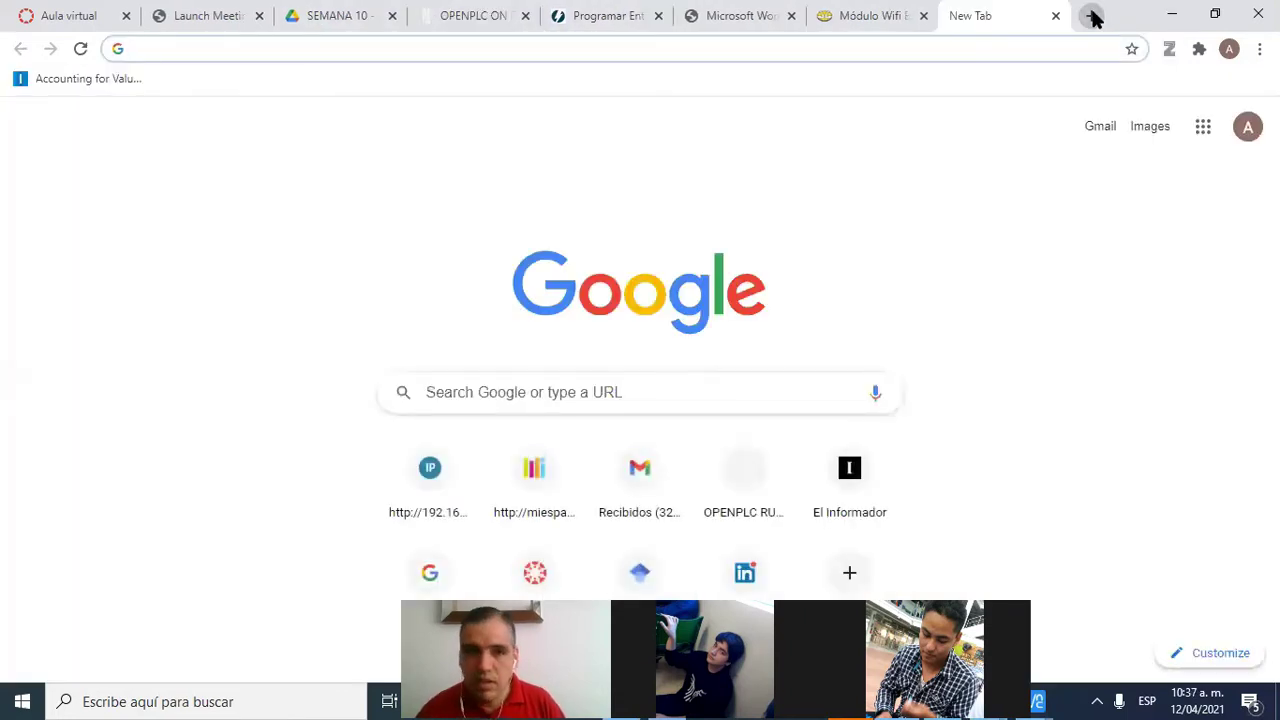
text(19)
key(Right)
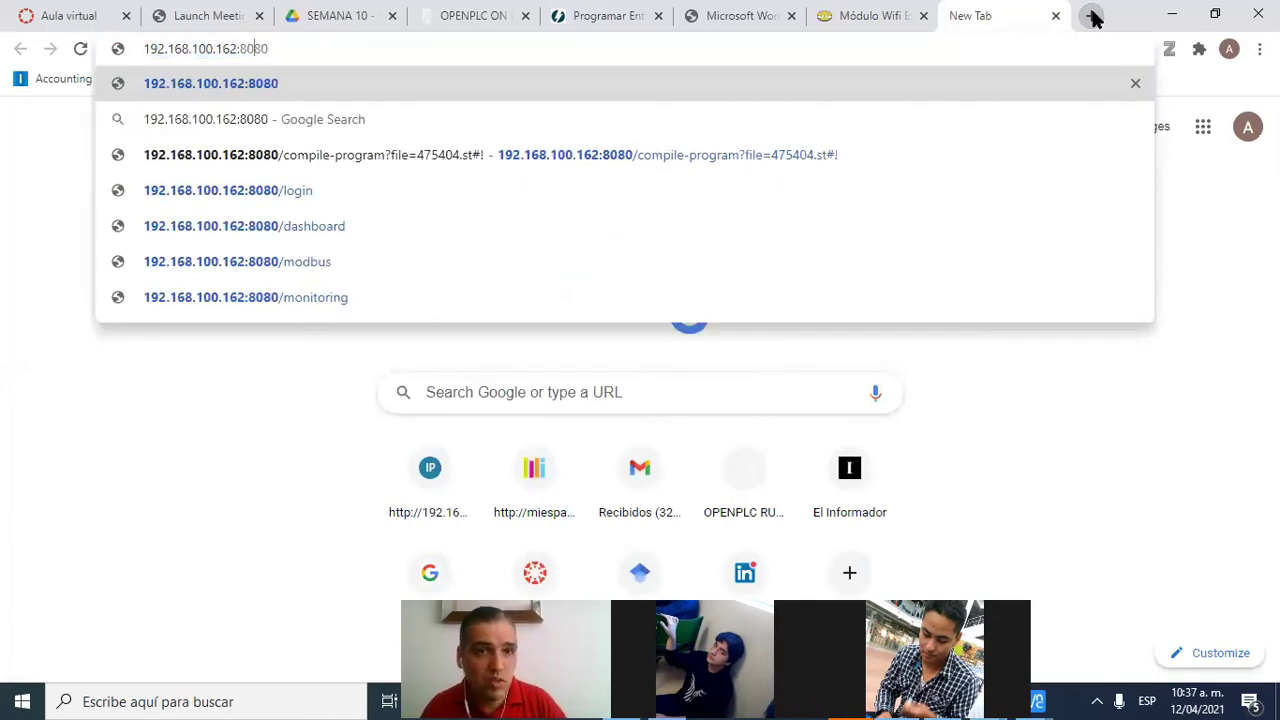
key(Return)
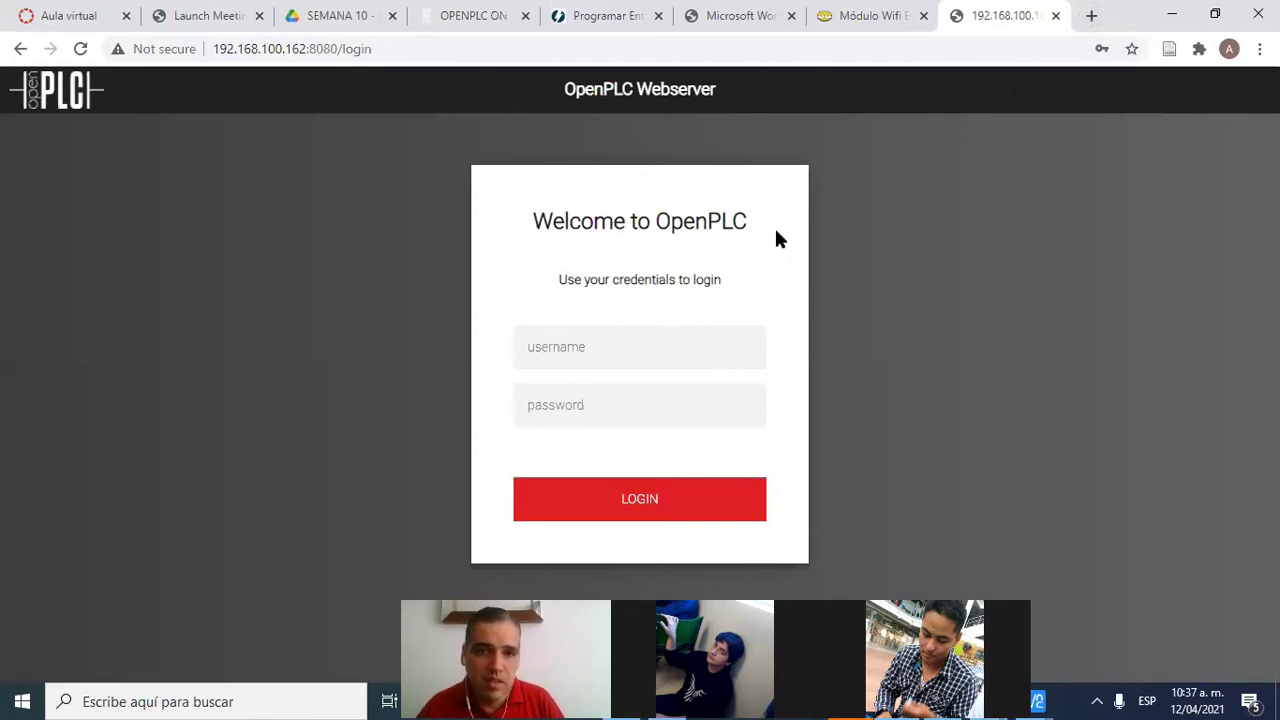
click(590, 352)
click(600, 398)
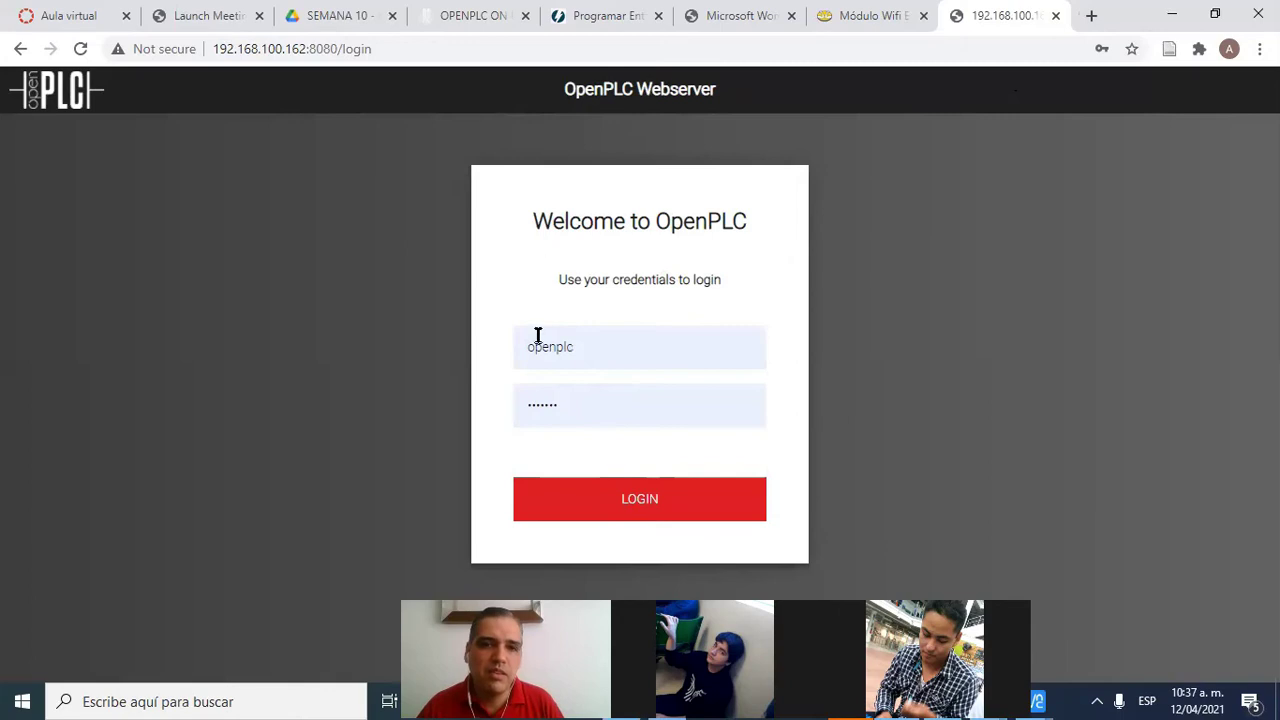
click(640, 503)
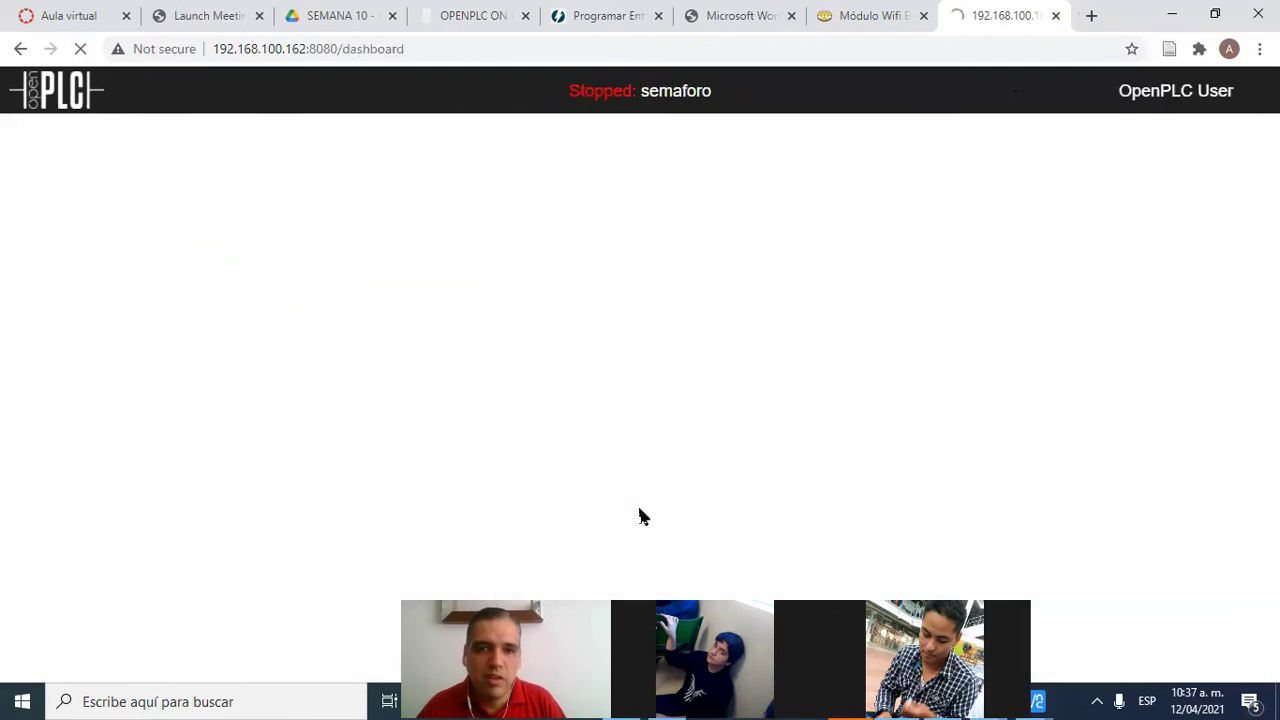
Open the Programs page listing semaforo, Ejemplo 1 - Abril 2021 and Blank Program
scroll(306, 240, down, 1)
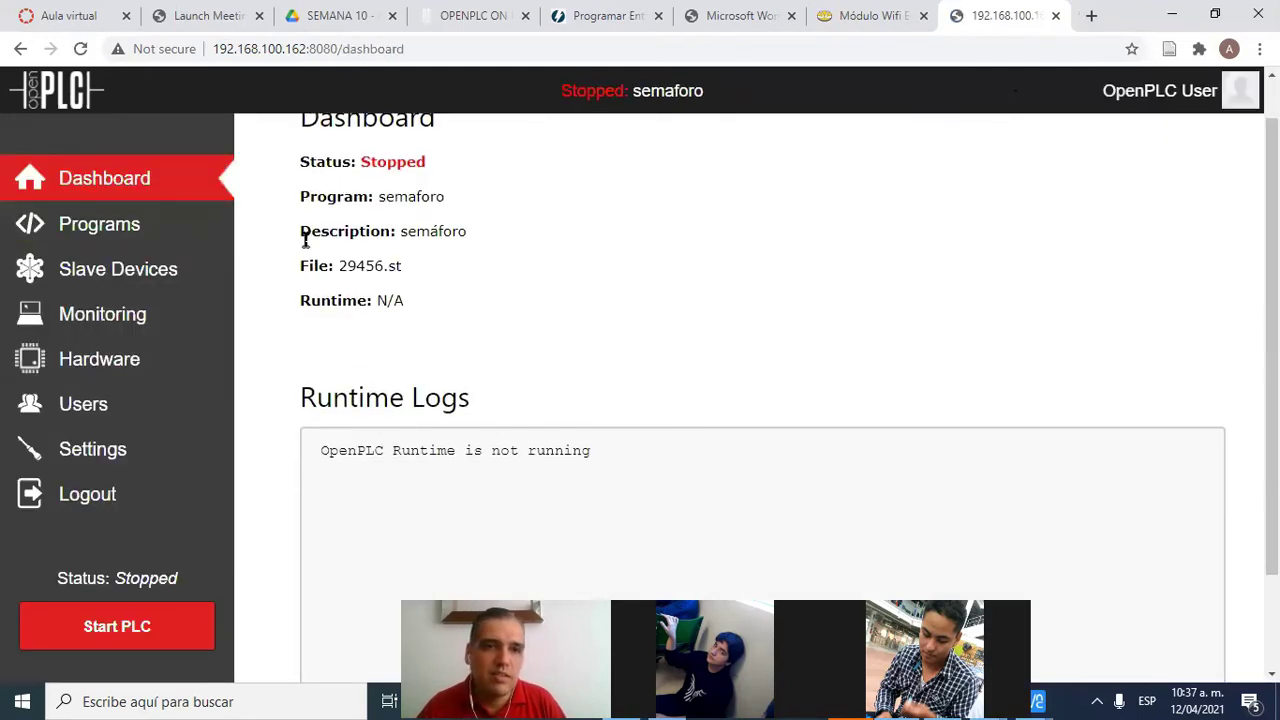
scroll(210, 313, up, 1)
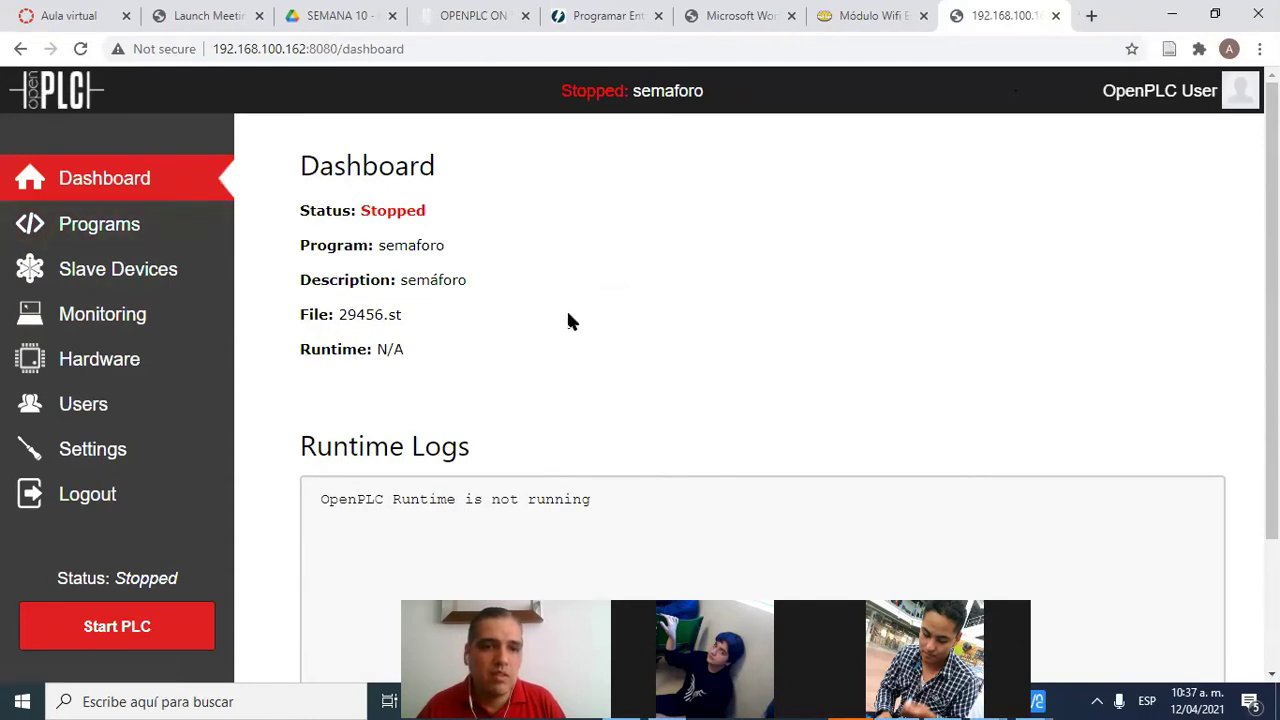
scroll(590, 330, down, 2)
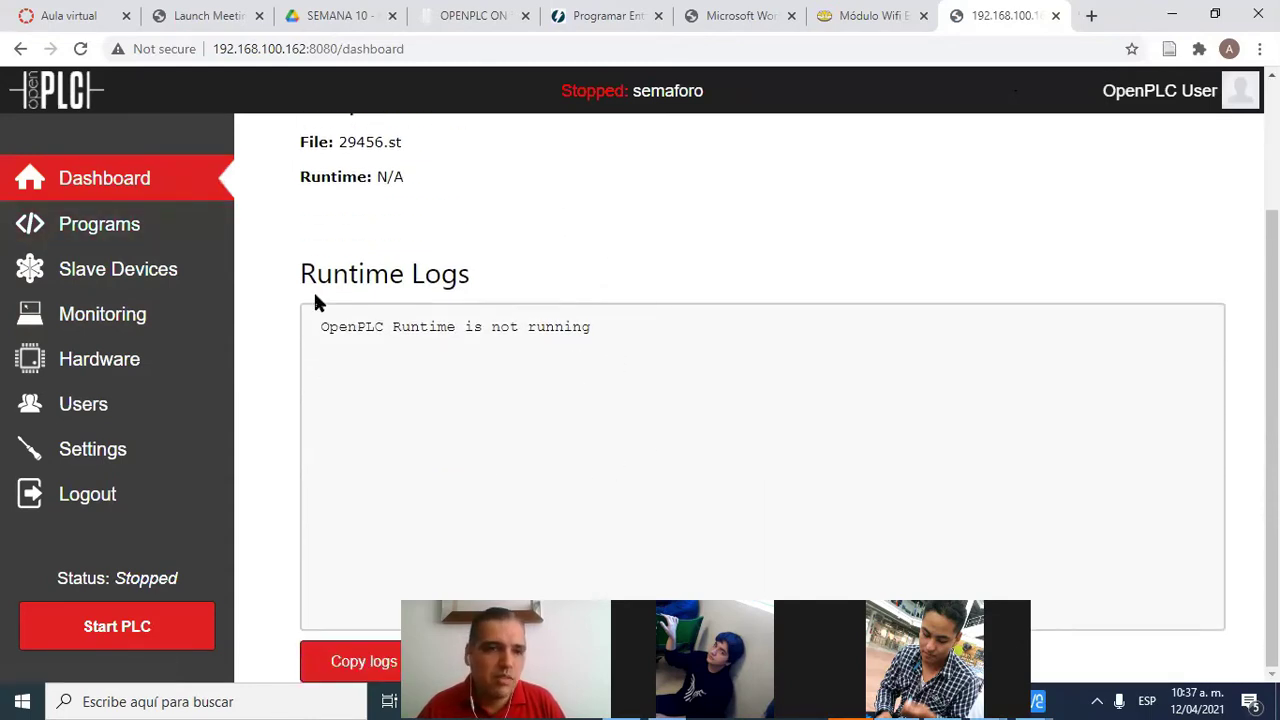
click(86, 228)
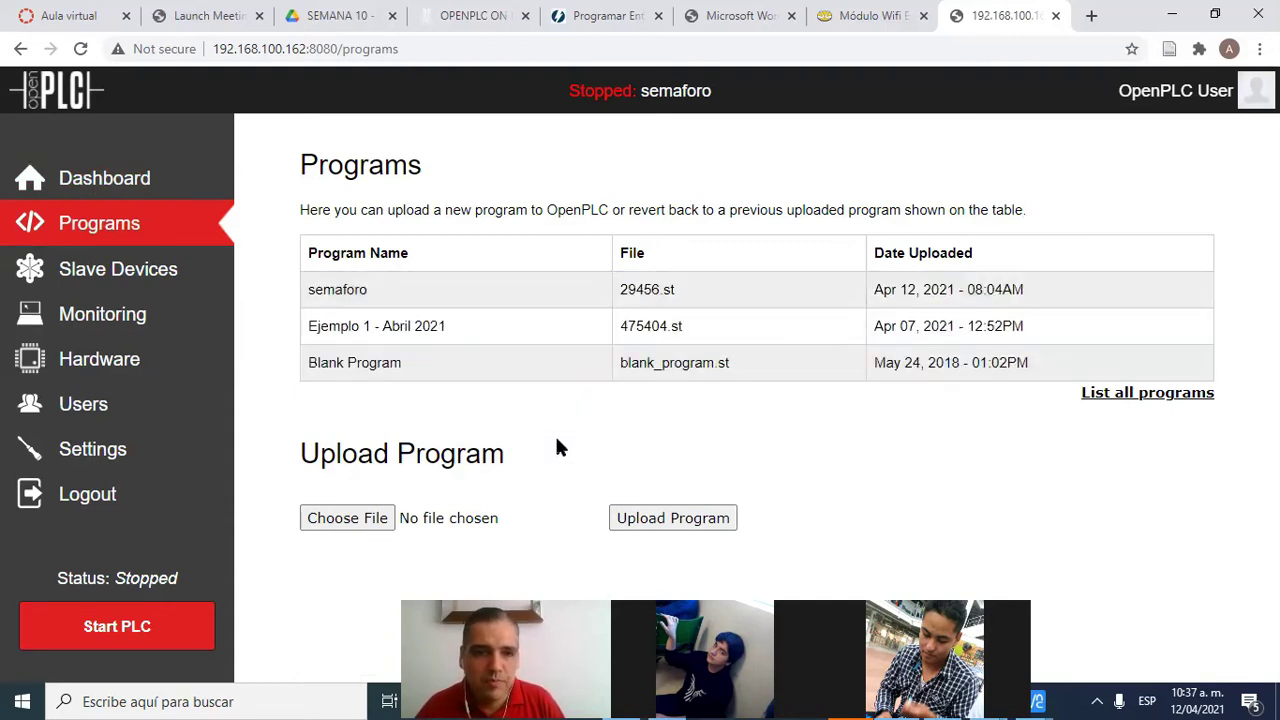
Cancel the file upload picker and open Ejemplo 1 - Abril 2021's Program Info page
click(327, 517)
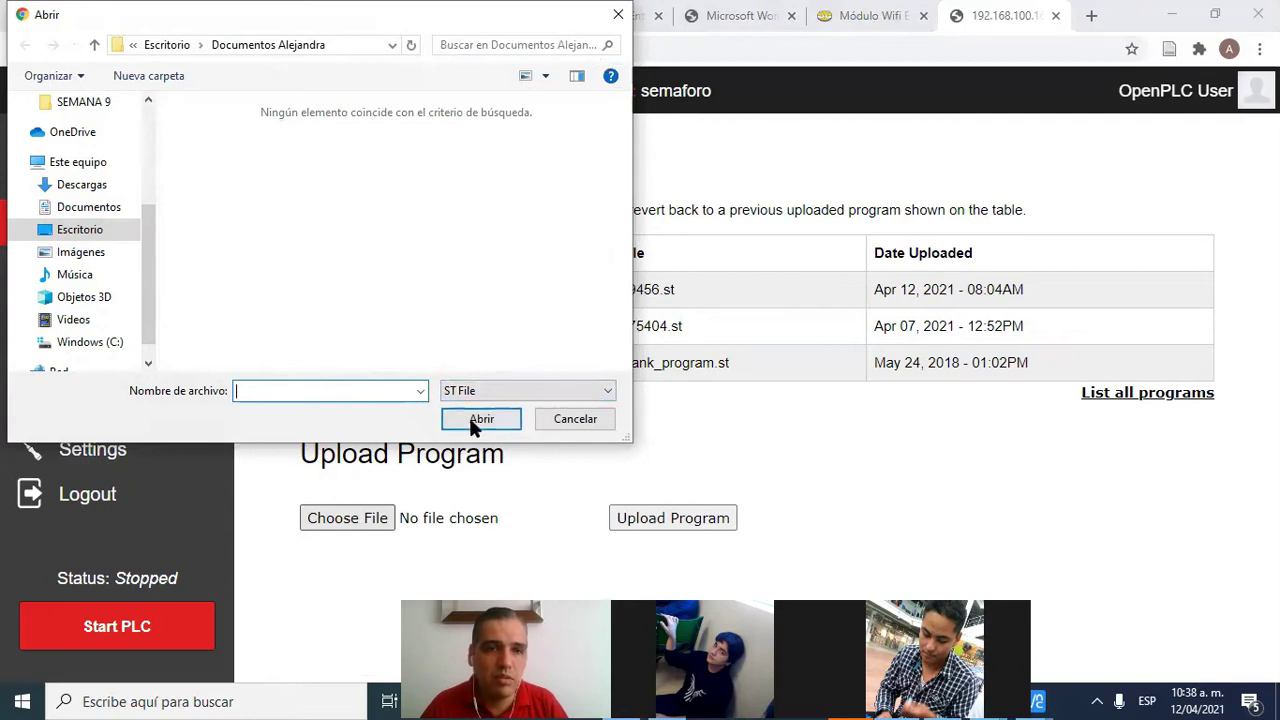
click(612, 16)
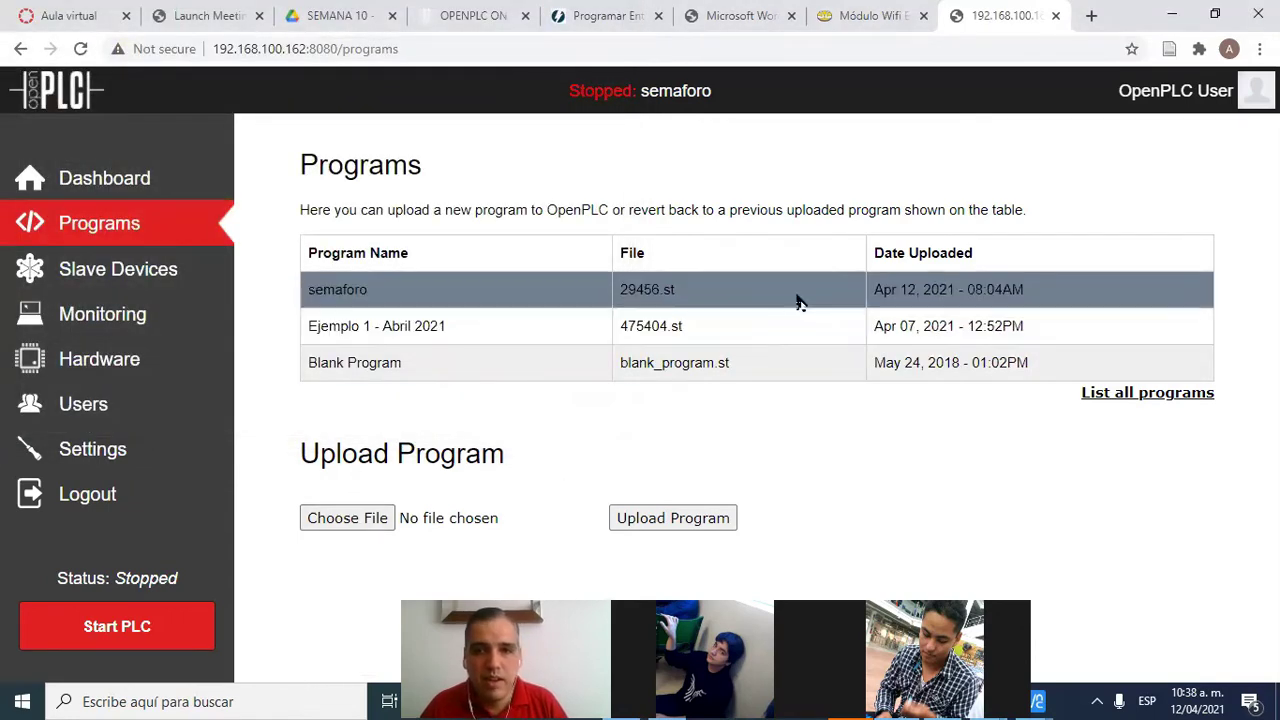
click(360, 325)
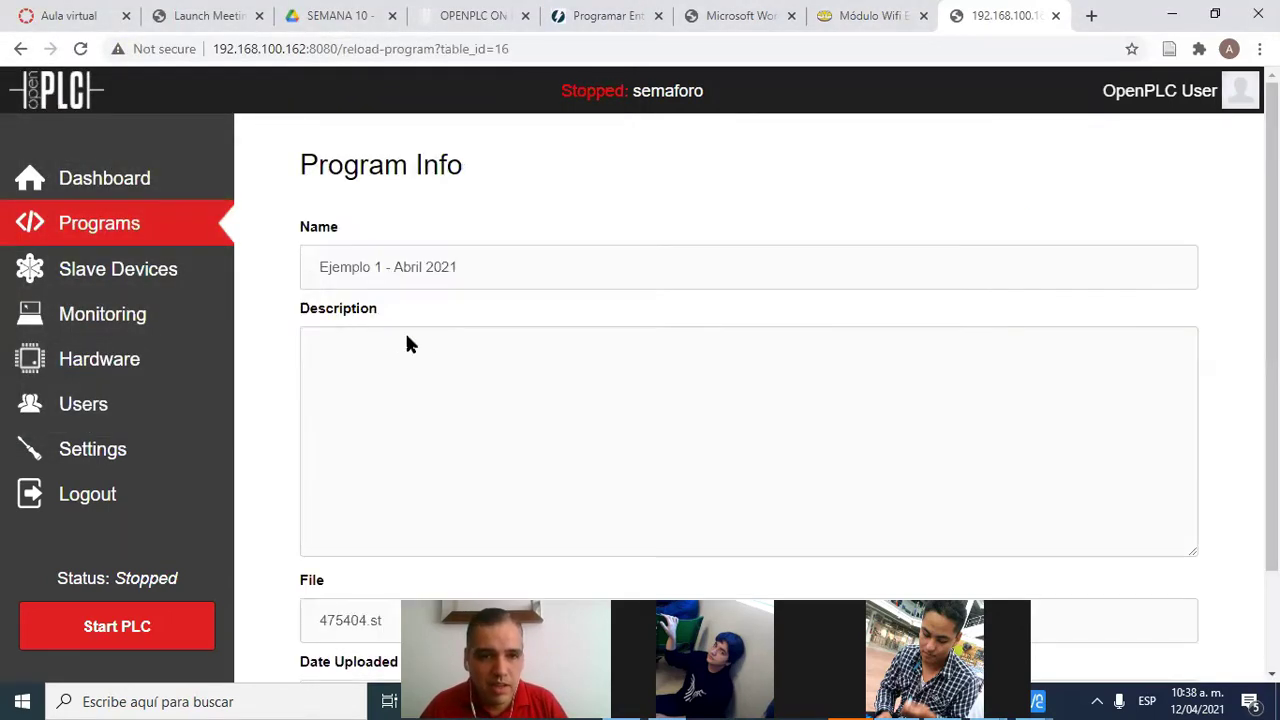
Compile Ejemplo 1 - Abril 2021, check the IX100_0 log lines, then return to the dashboard and Slave Devices
scroll(380, 298, down, 2)
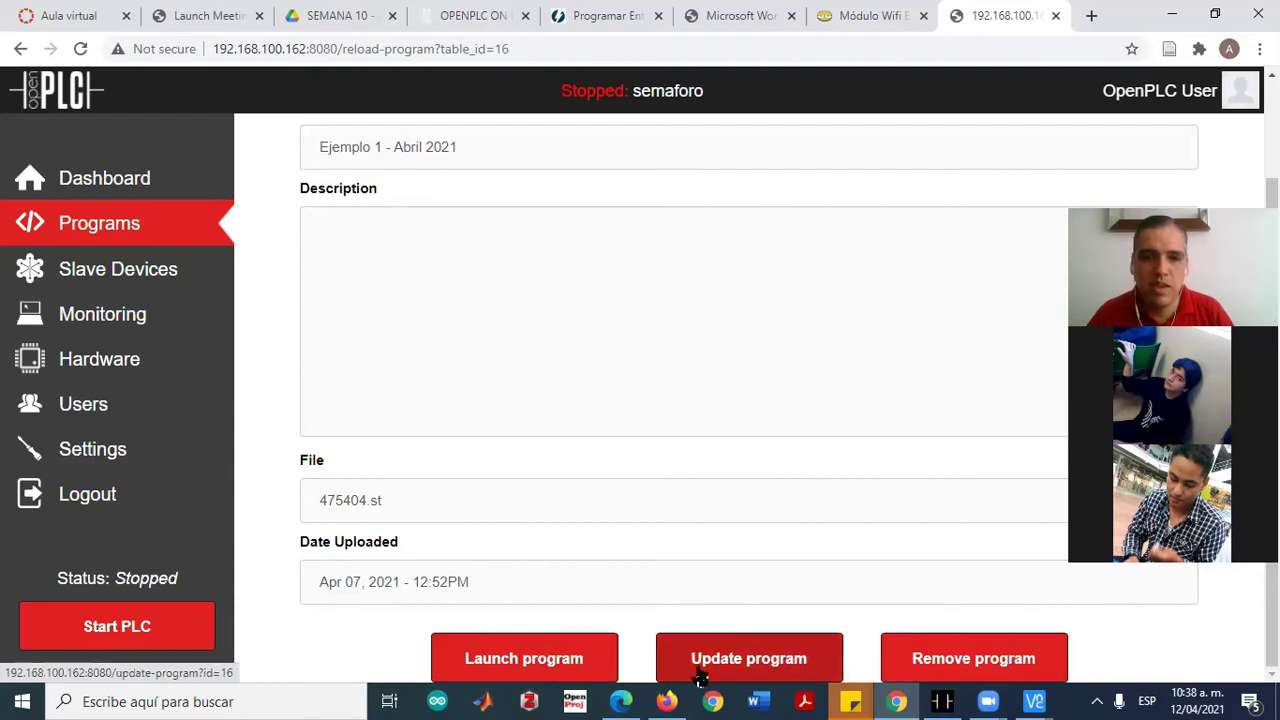
click(505, 665)
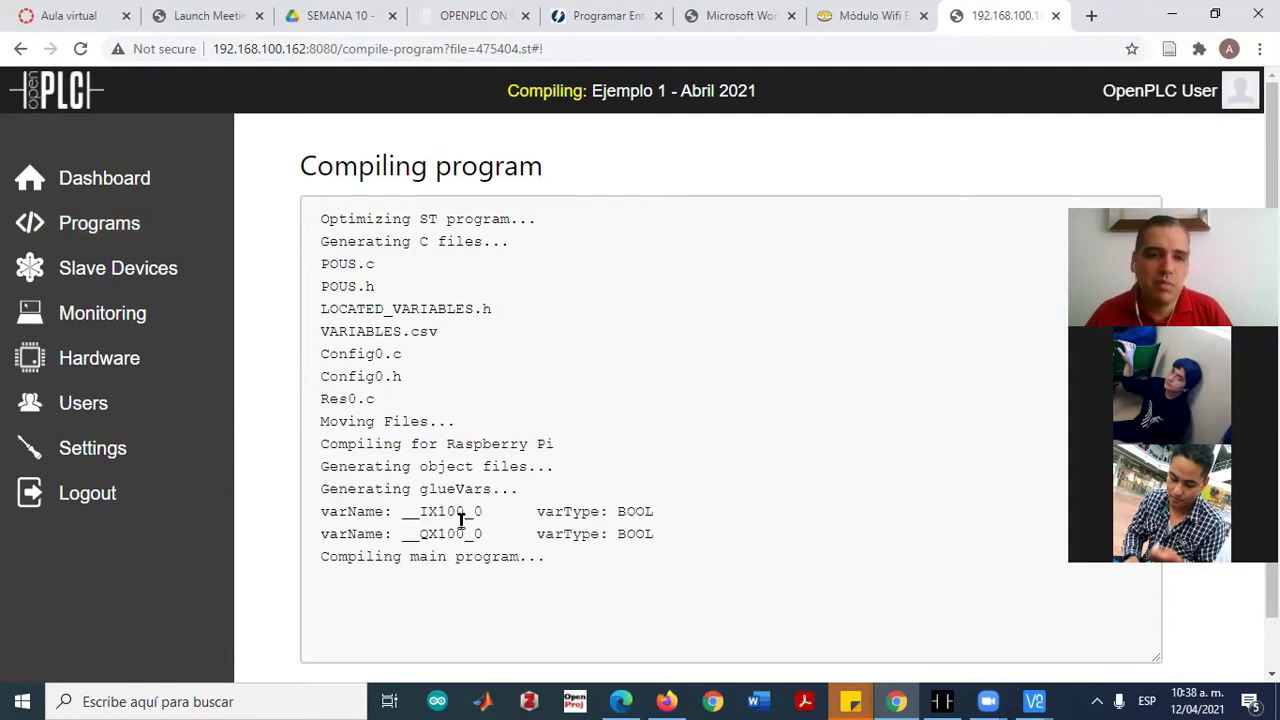
drag(425, 512, 497, 543)
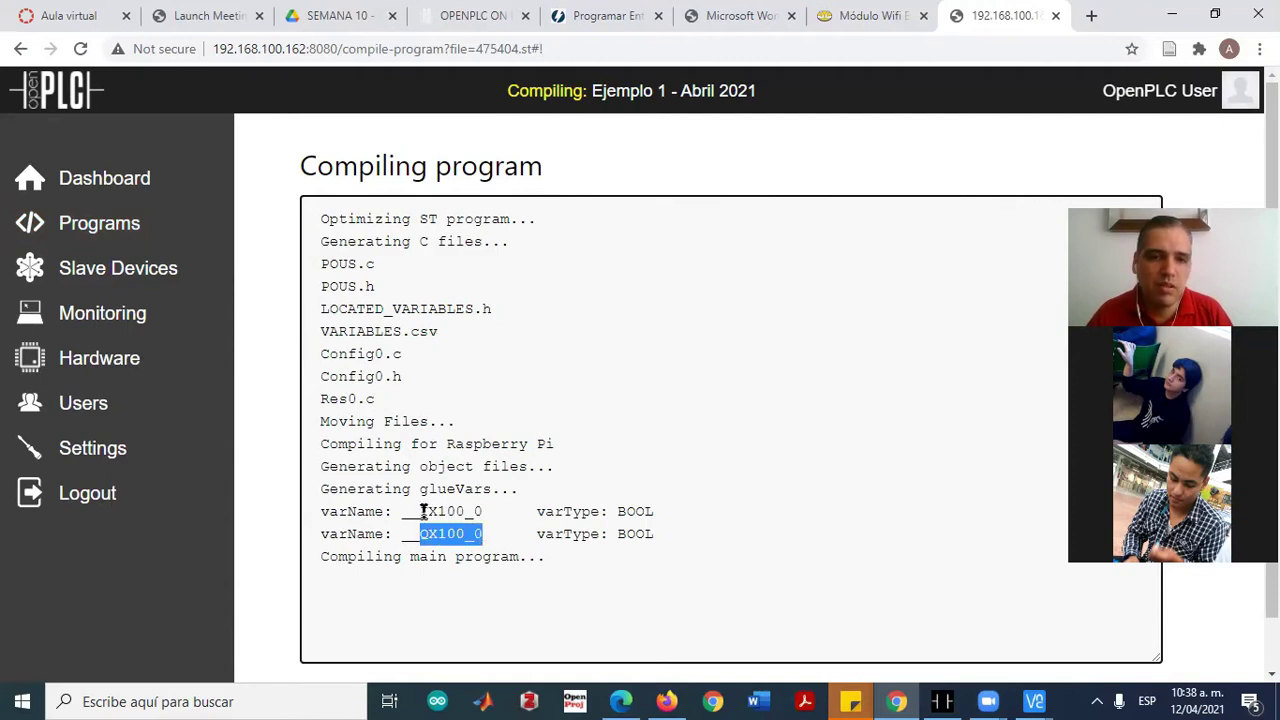
drag(420, 512, 488, 533)
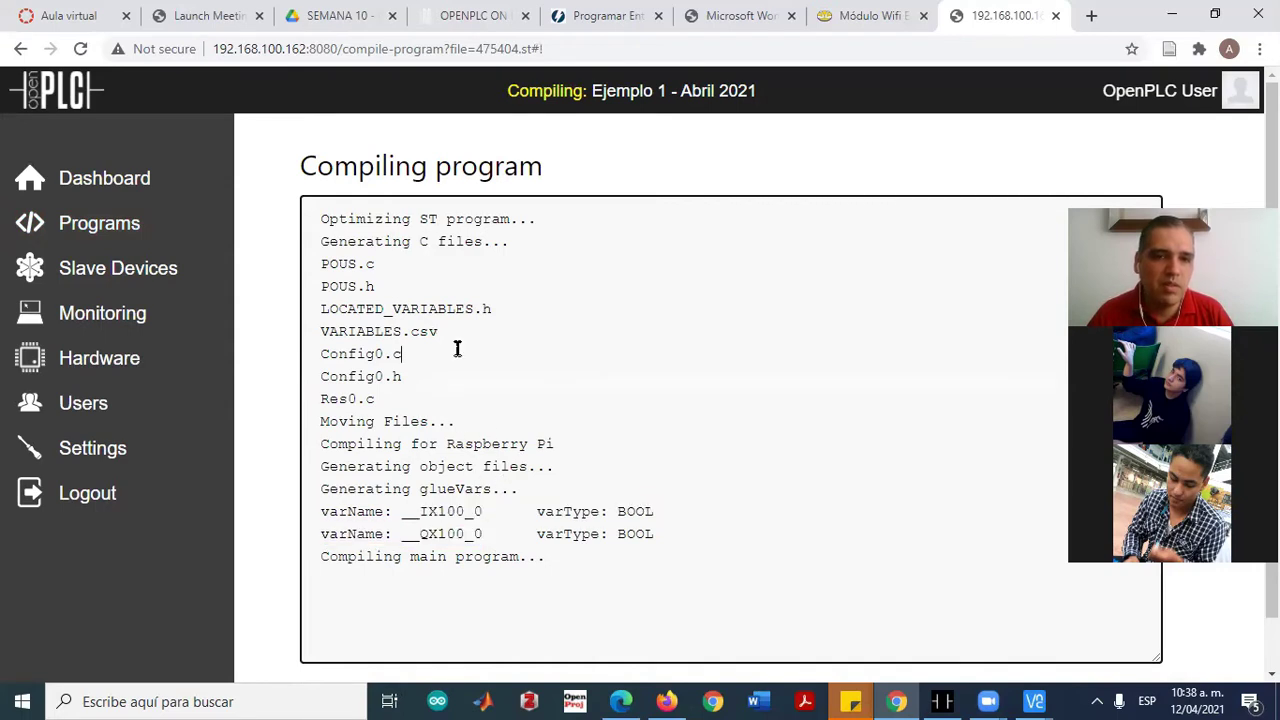
scroll(635, 565, down, 1)
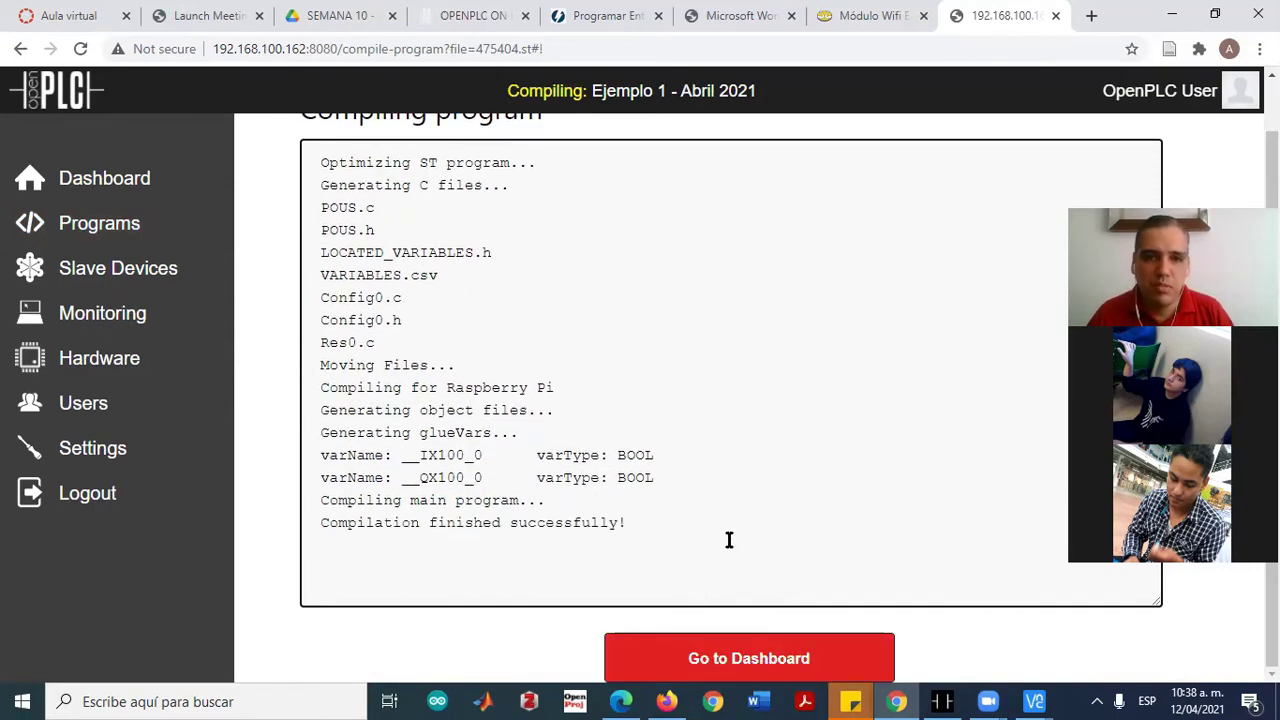
click(736, 666)
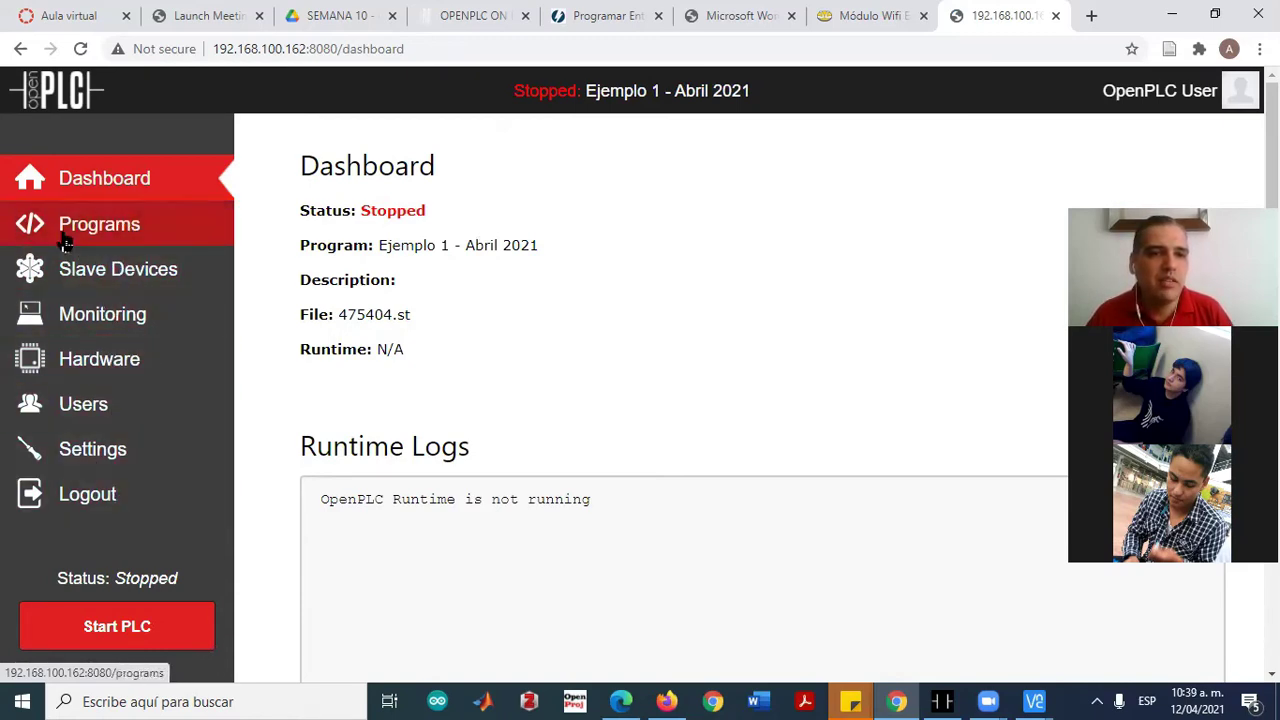
click(92, 288)
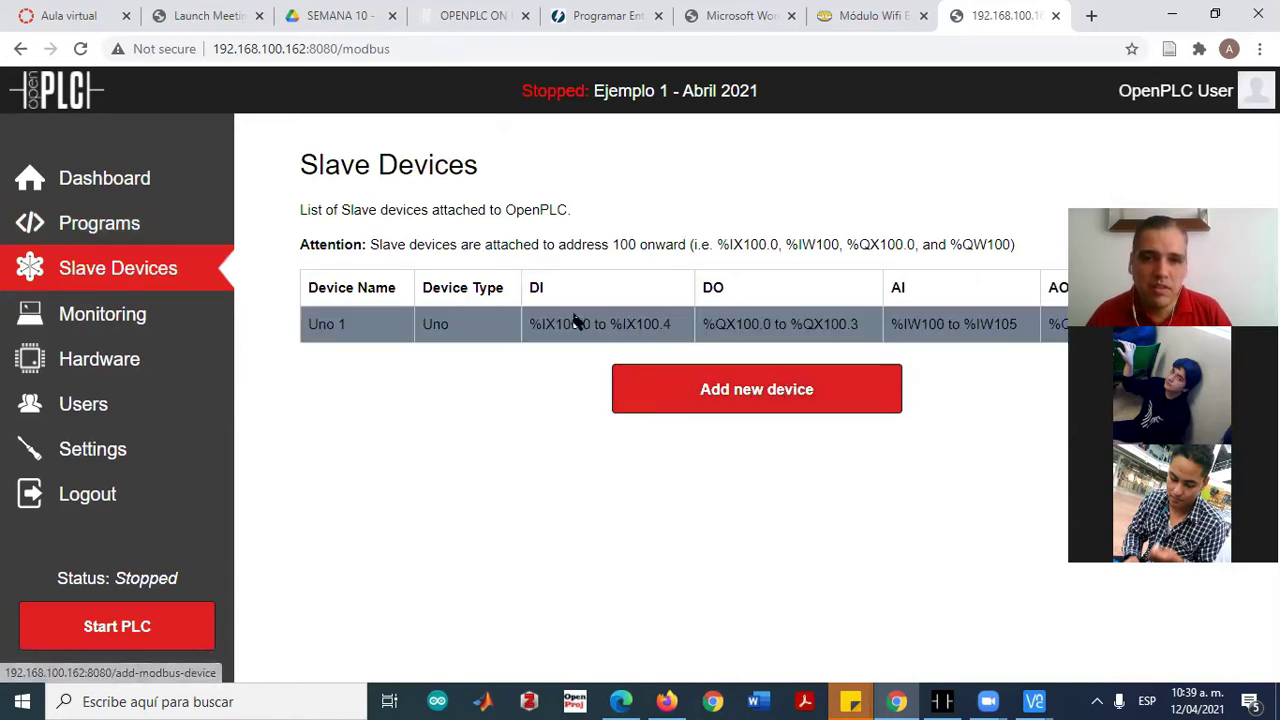
Browse the Add new device form's Device Type options, then return to the list without adding anything
click(757, 398)
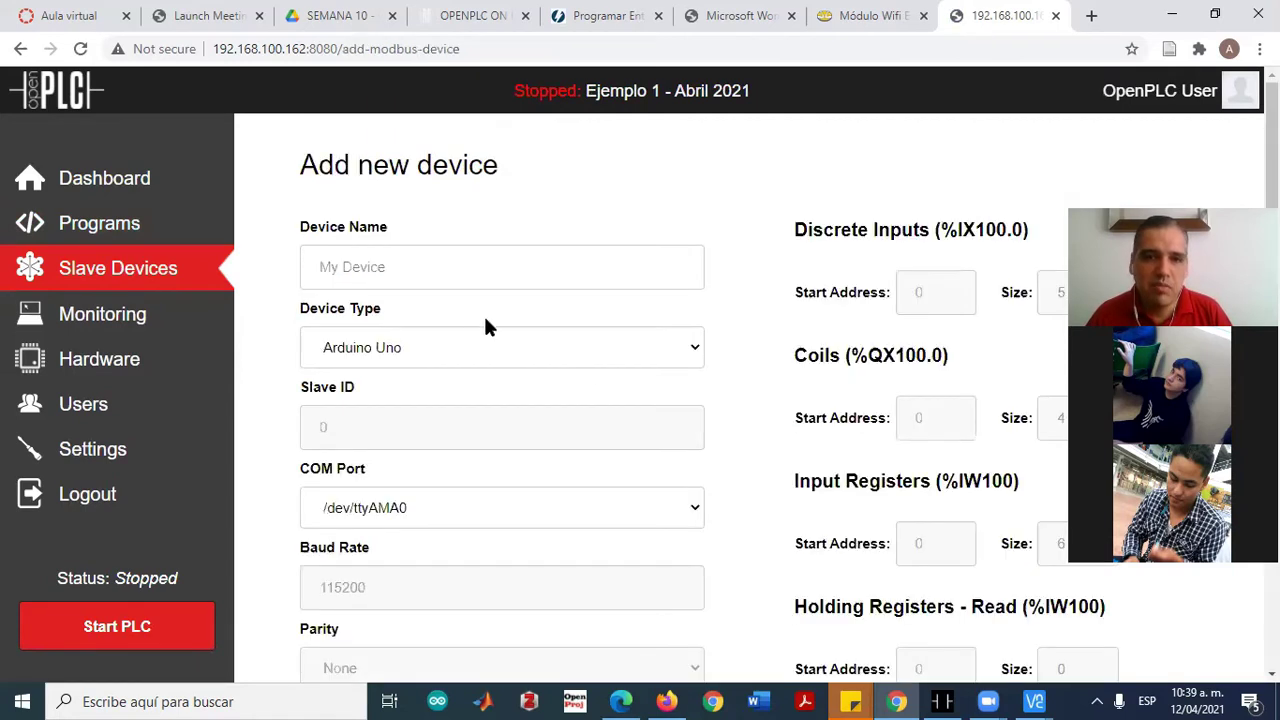
click(420, 362)
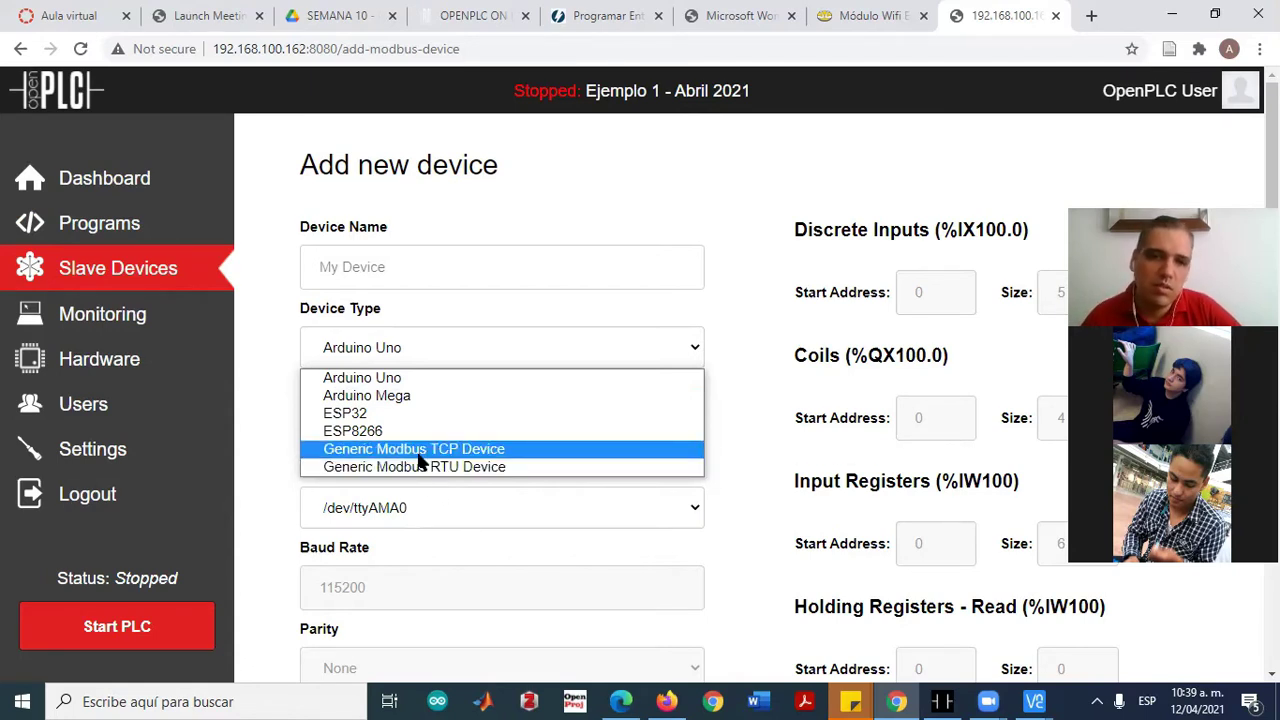
click(281, 350)
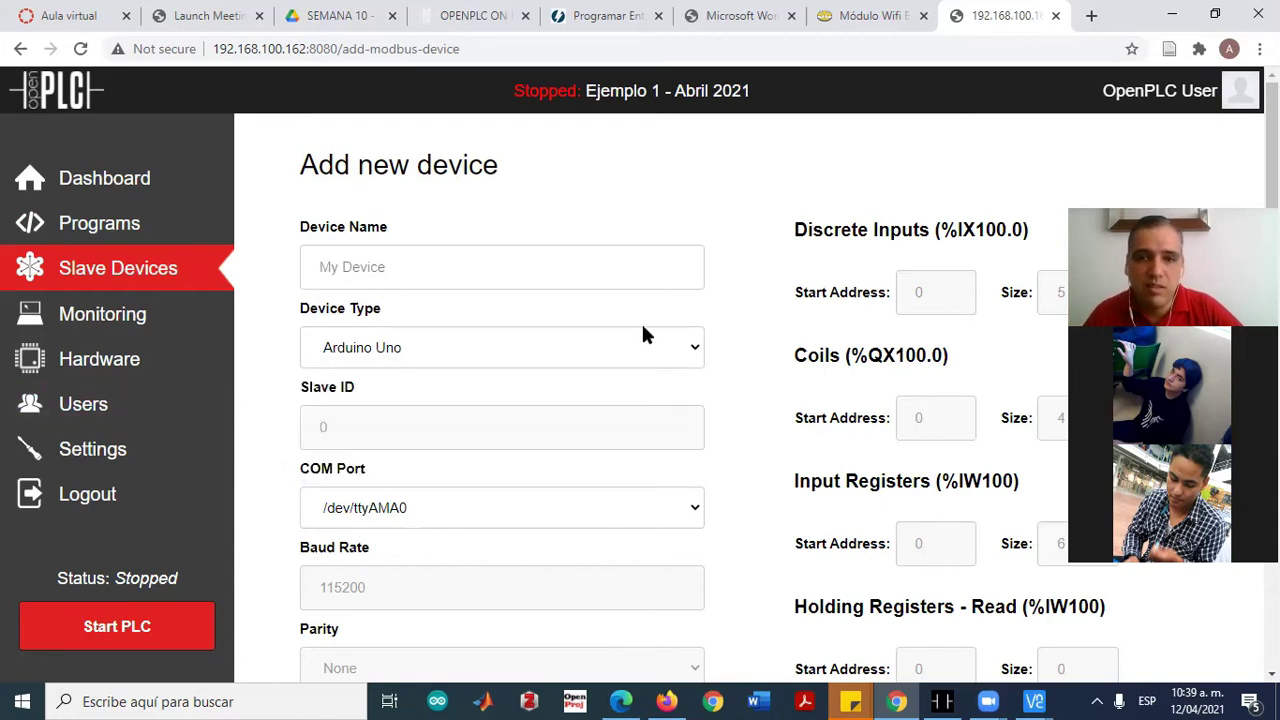
scroll(770, 354, down, 3)
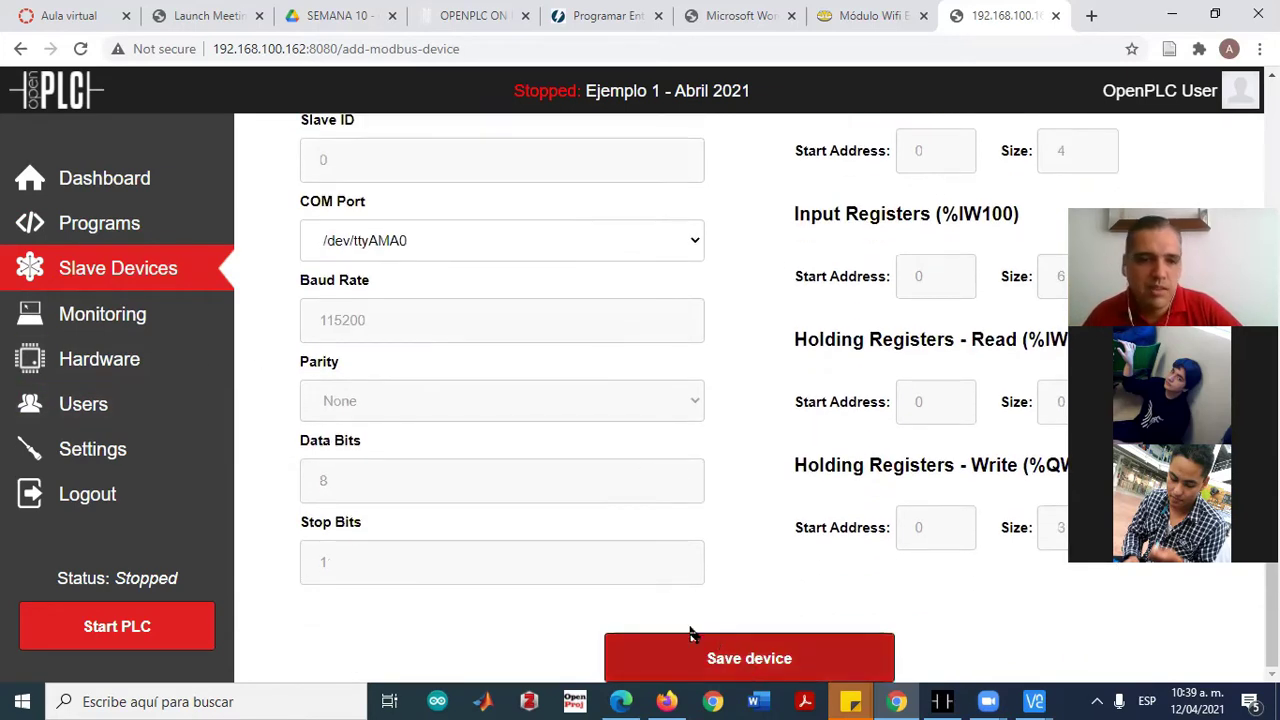
scroll(257, 579, up, 3)
click(100, 277)
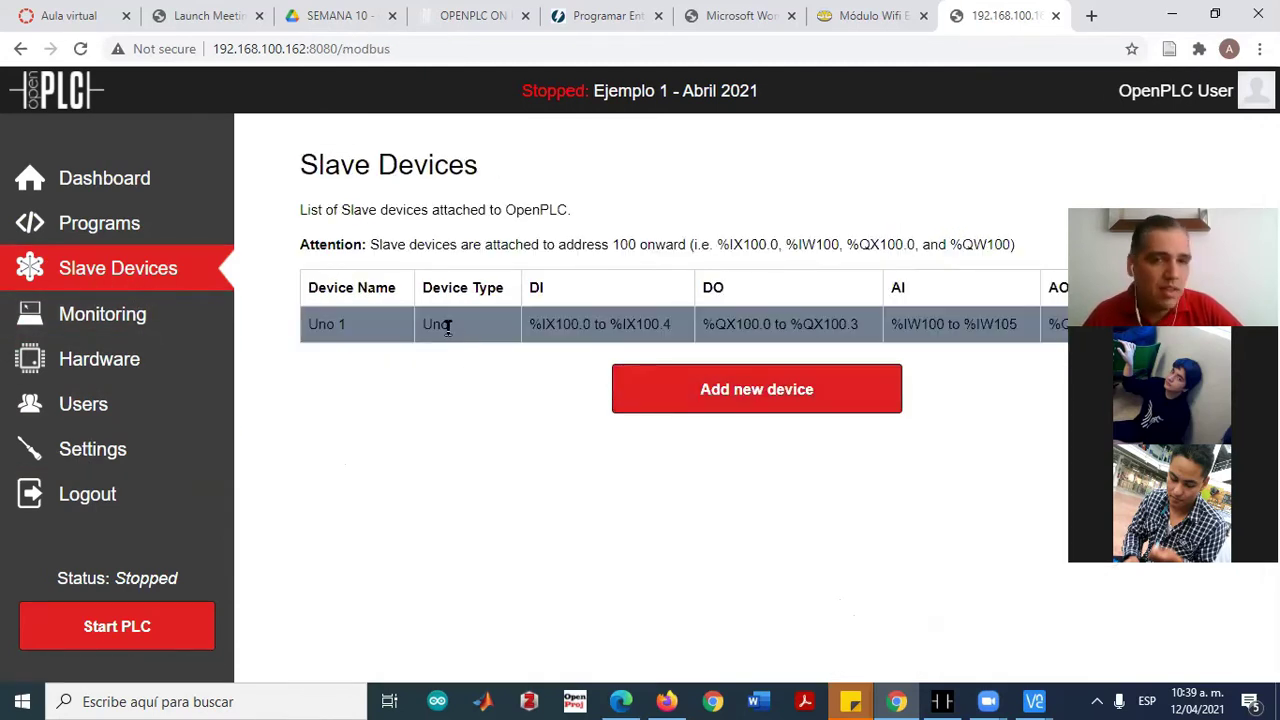
Open the Uno 1 device and set its COM port to /dev/ttyAMA0
click(406, 320)
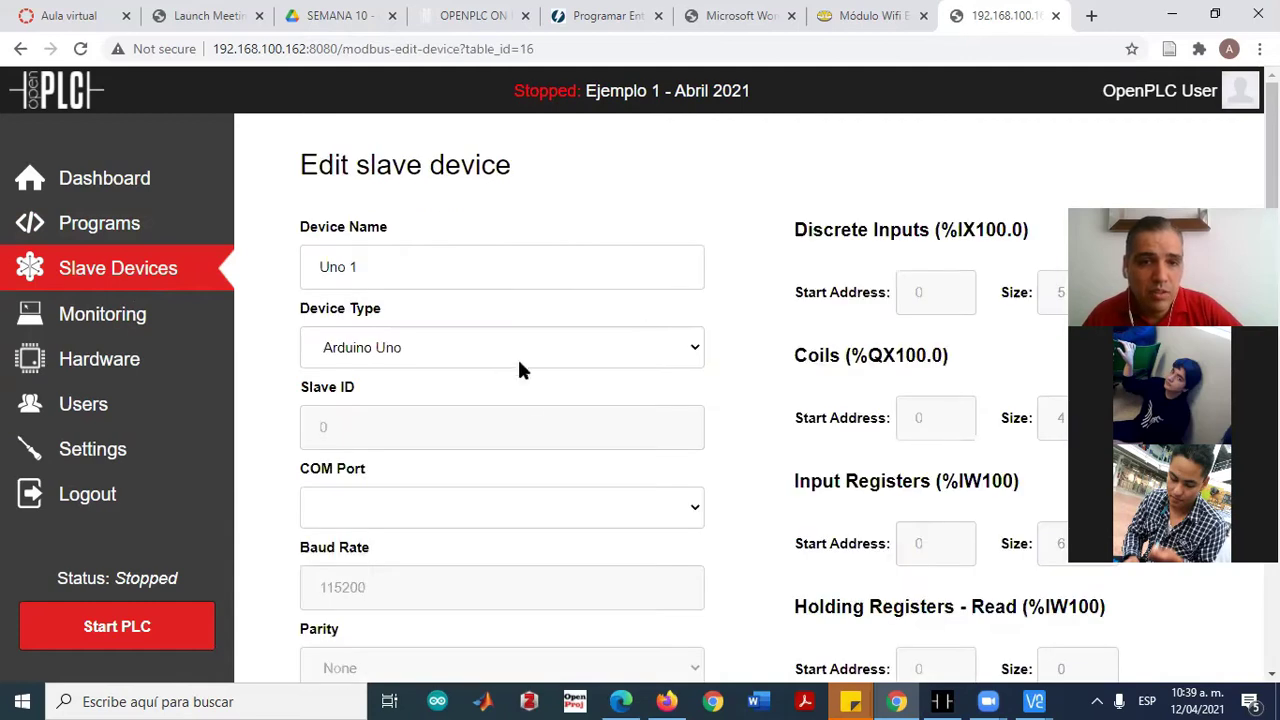
scroll(483, 438, down, 3)
scroll(446, 380, up, 3)
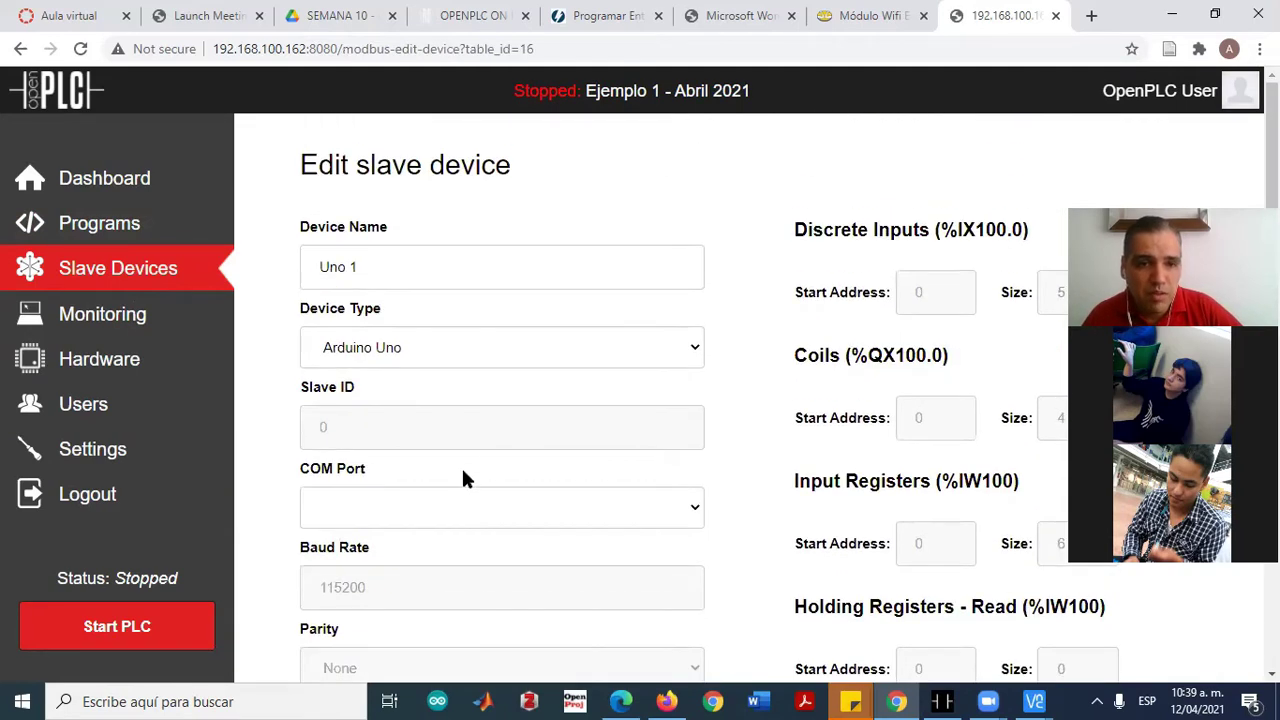
click(485, 510)
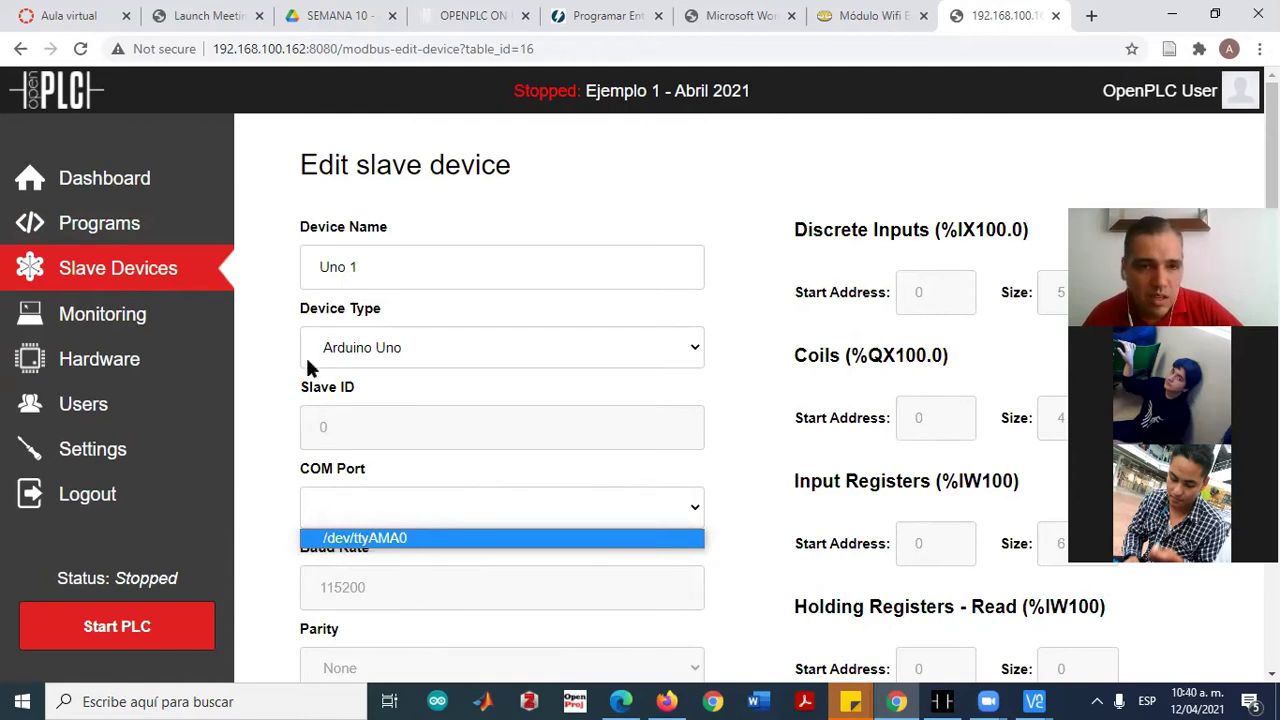
click(262, 402)
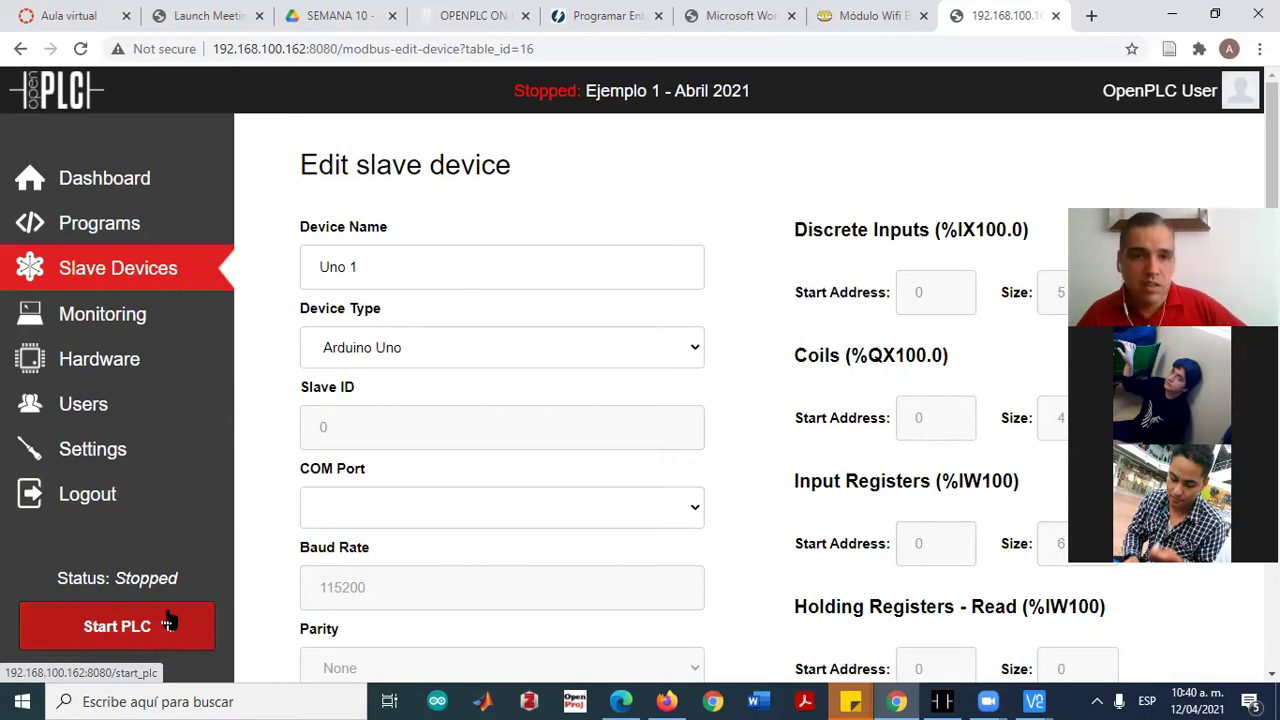
click(340, 510)
click(397, 538)
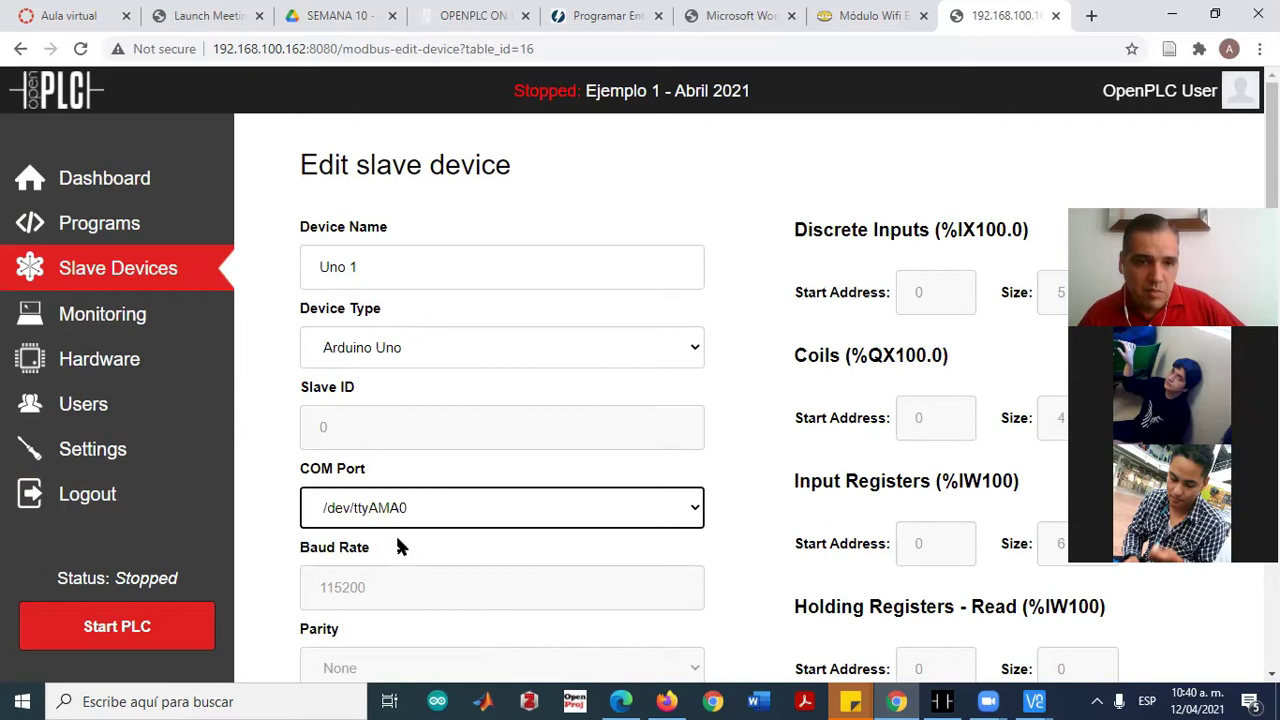
click(486, 514)
click(486, 537)
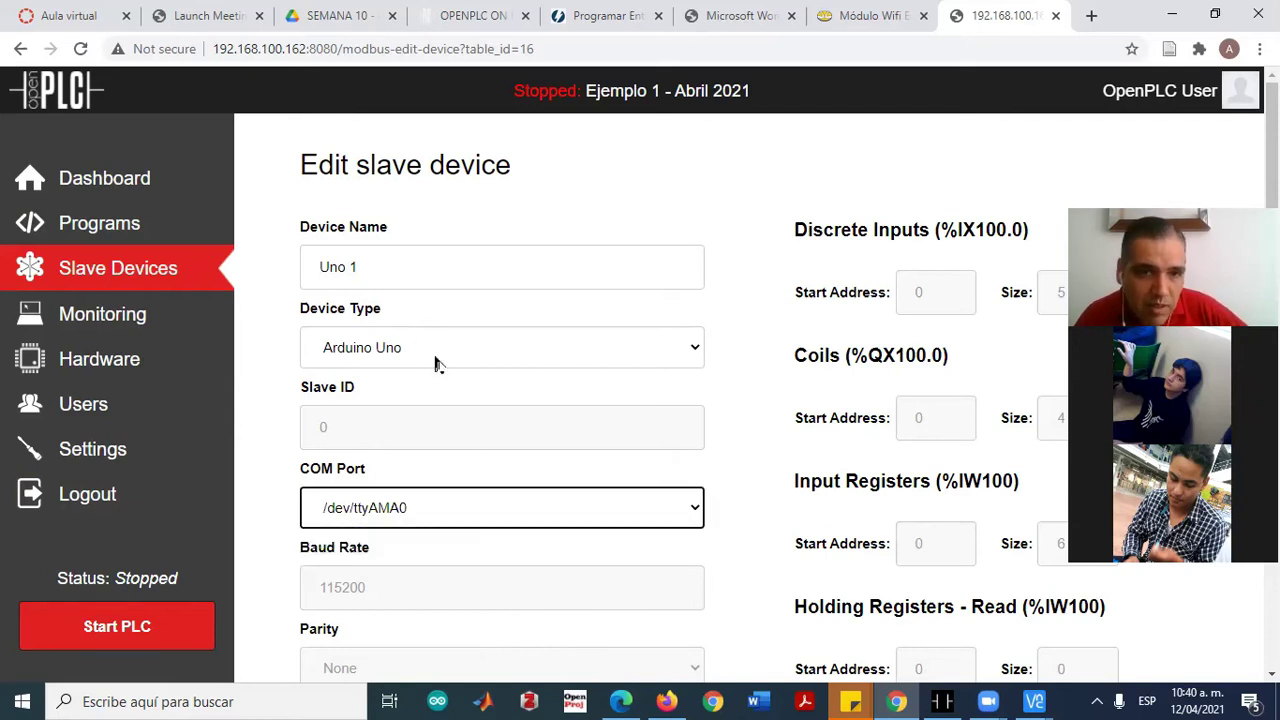
Visit Monitoring, then reopen Uno 1 and confirm its COM port reads /dev/ttyUSB0
click(102, 320)
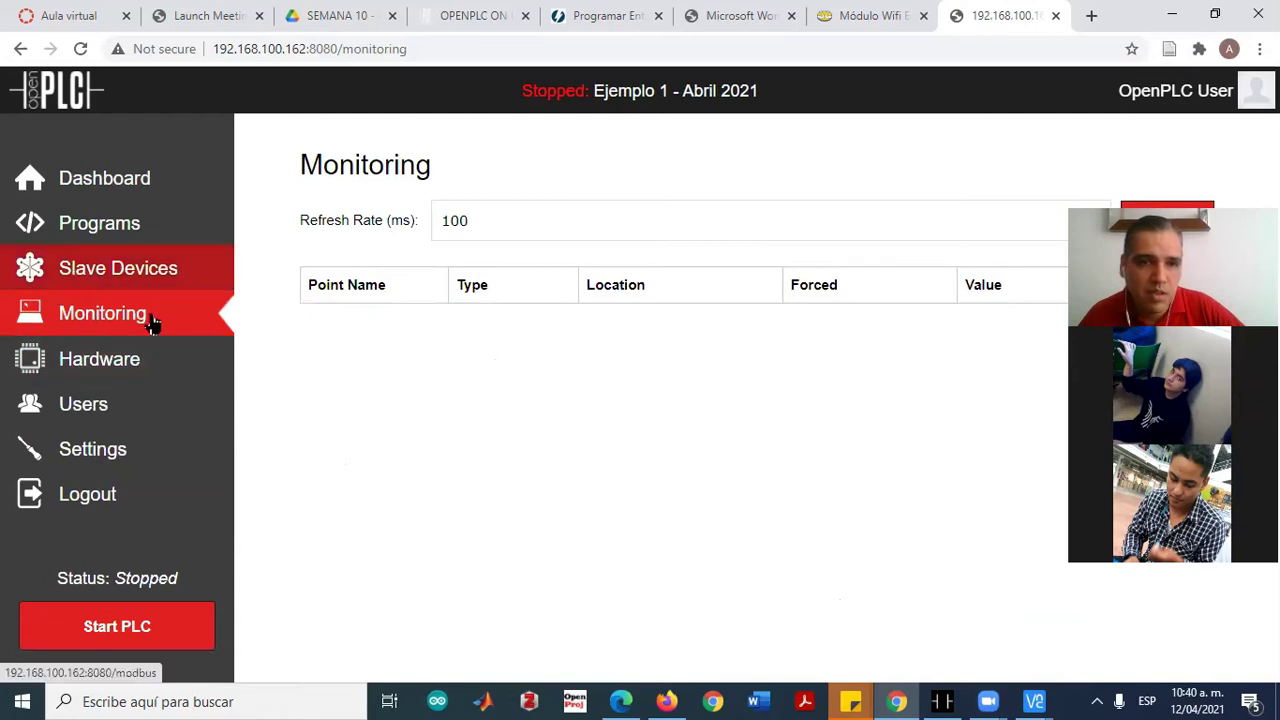
click(177, 265)
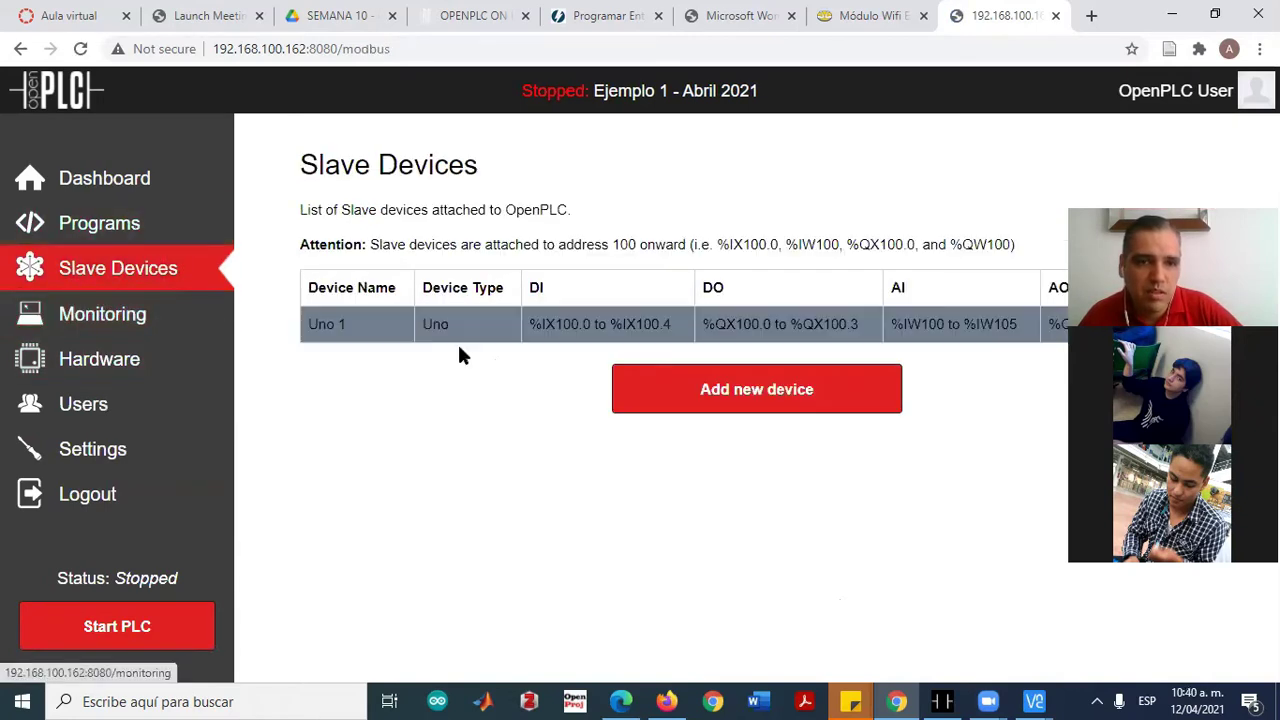
click(422, 335)
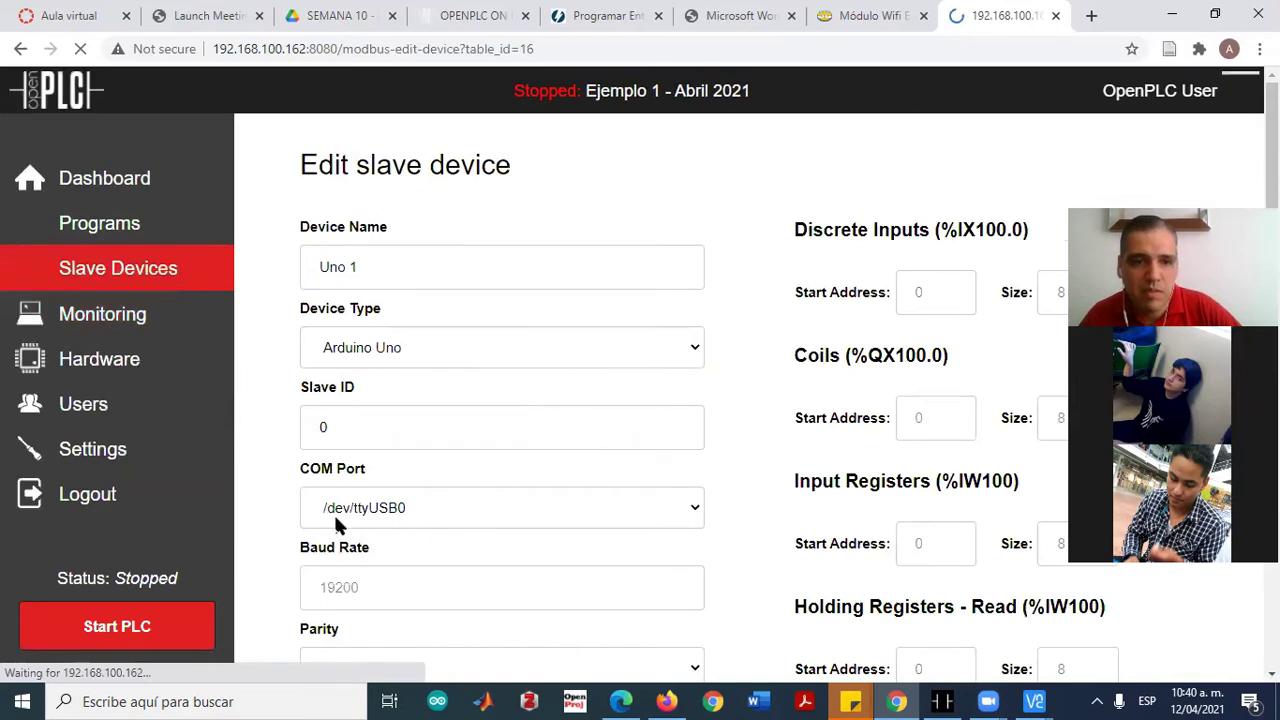
click(426, 512)
click(419, 540)
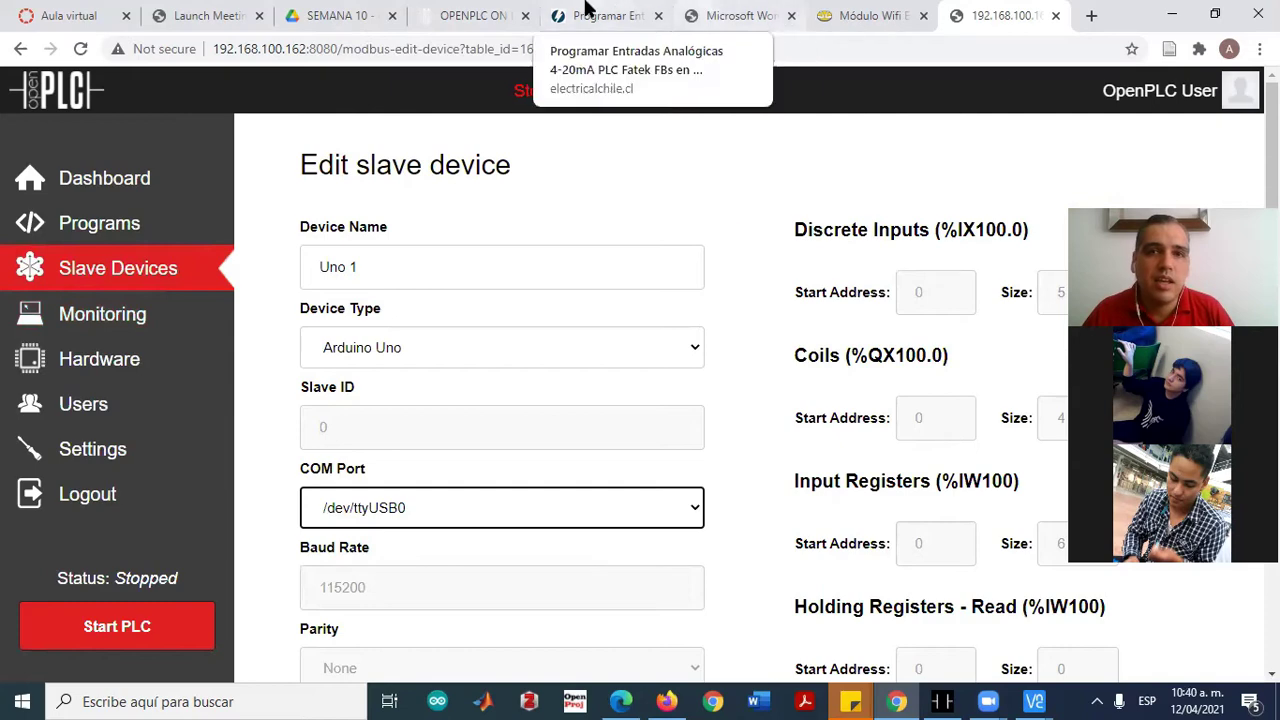
click(491, 12)
scroll(537, 442, down, 3)
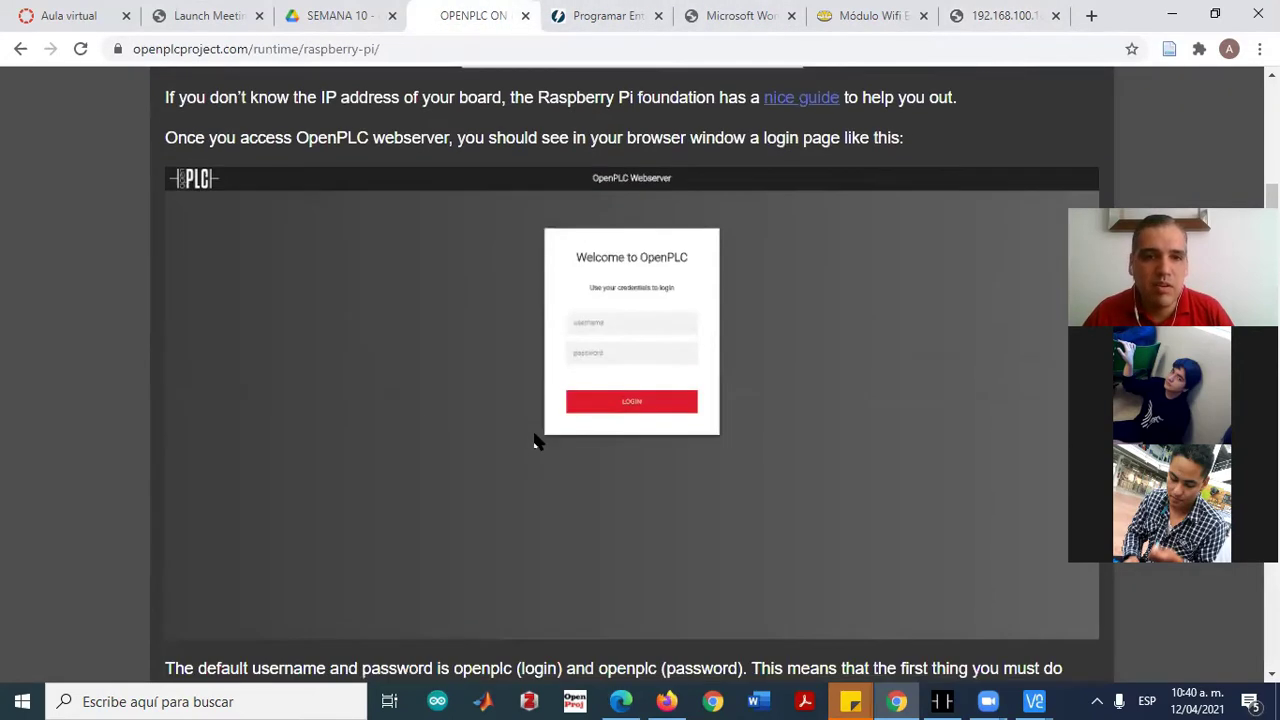
scroll(626, 423, up, 2)
scroll(697, 380, down, 7)
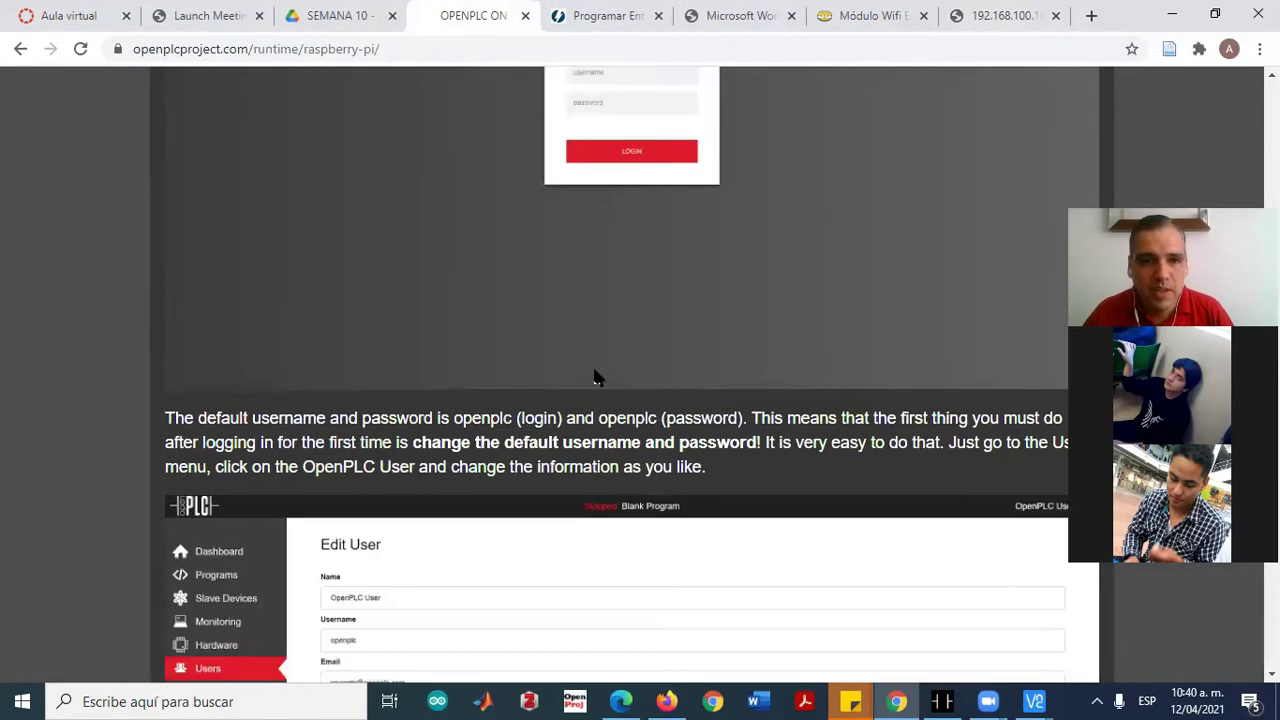
scroll(658, 405, down, 8)
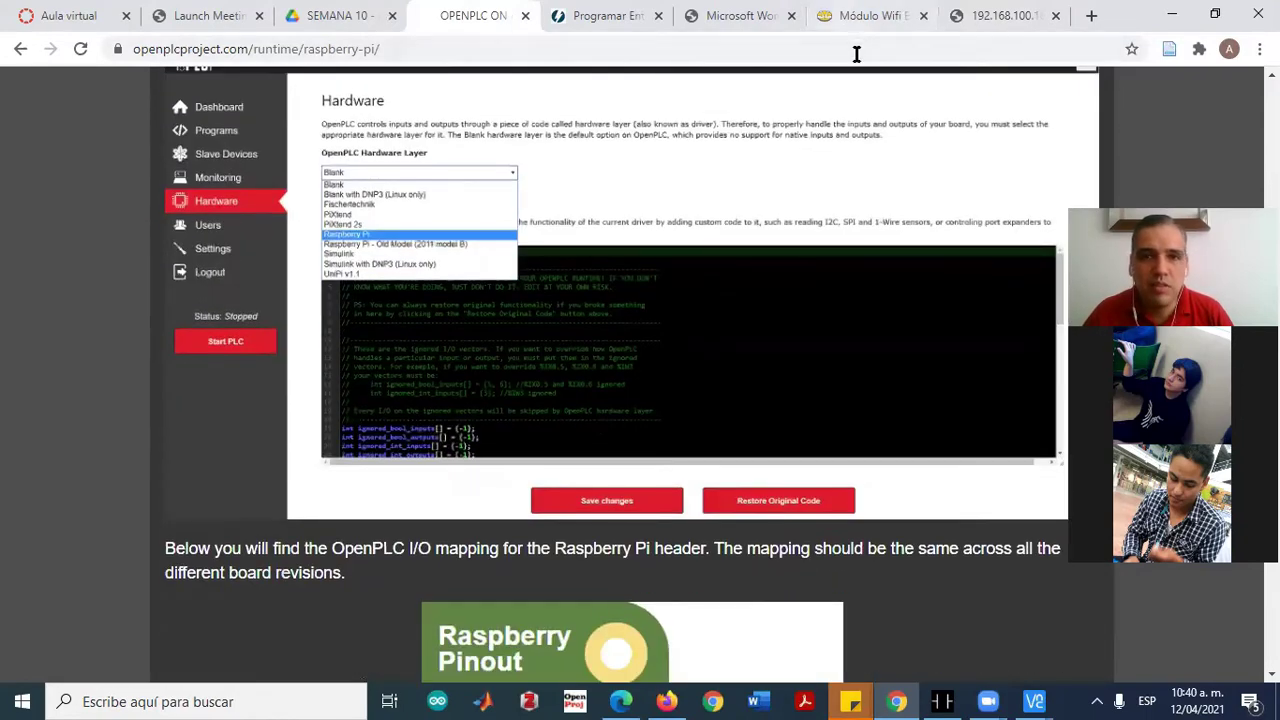
click(997, 15)
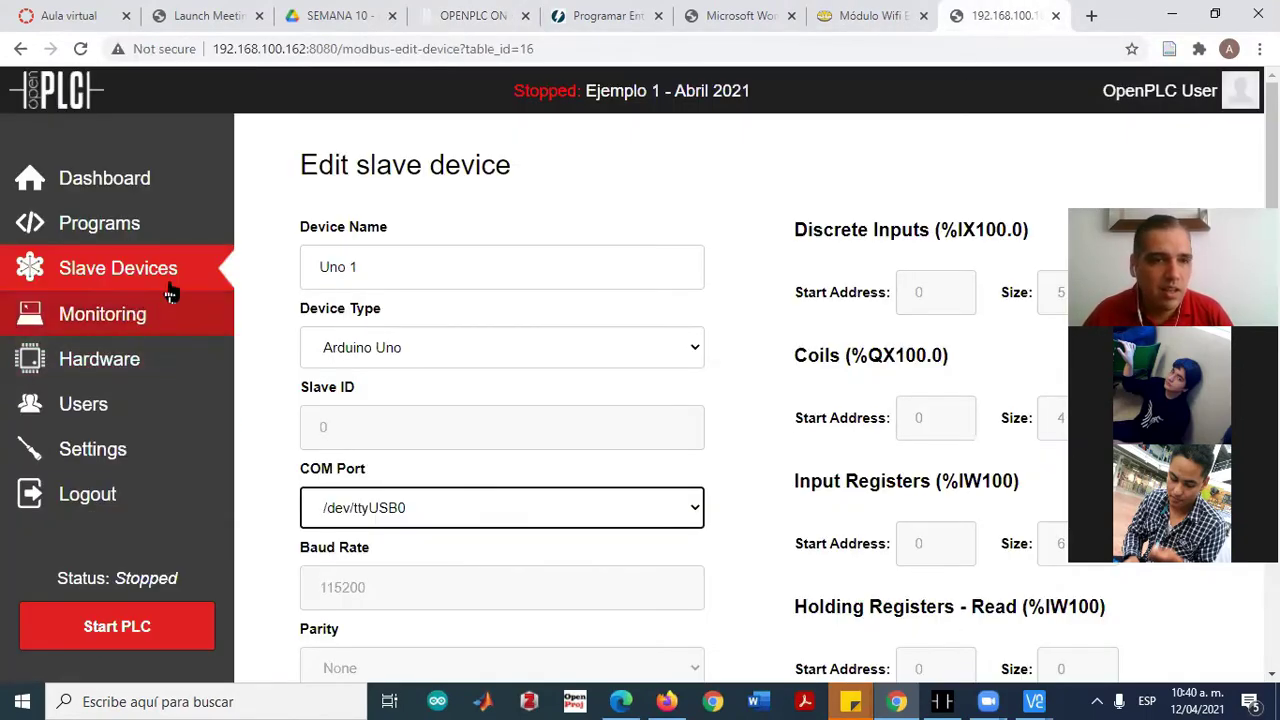
Keep Raspberry Pi as the hardware layer on the Hardware page, then view the Users list
click(108, 371)
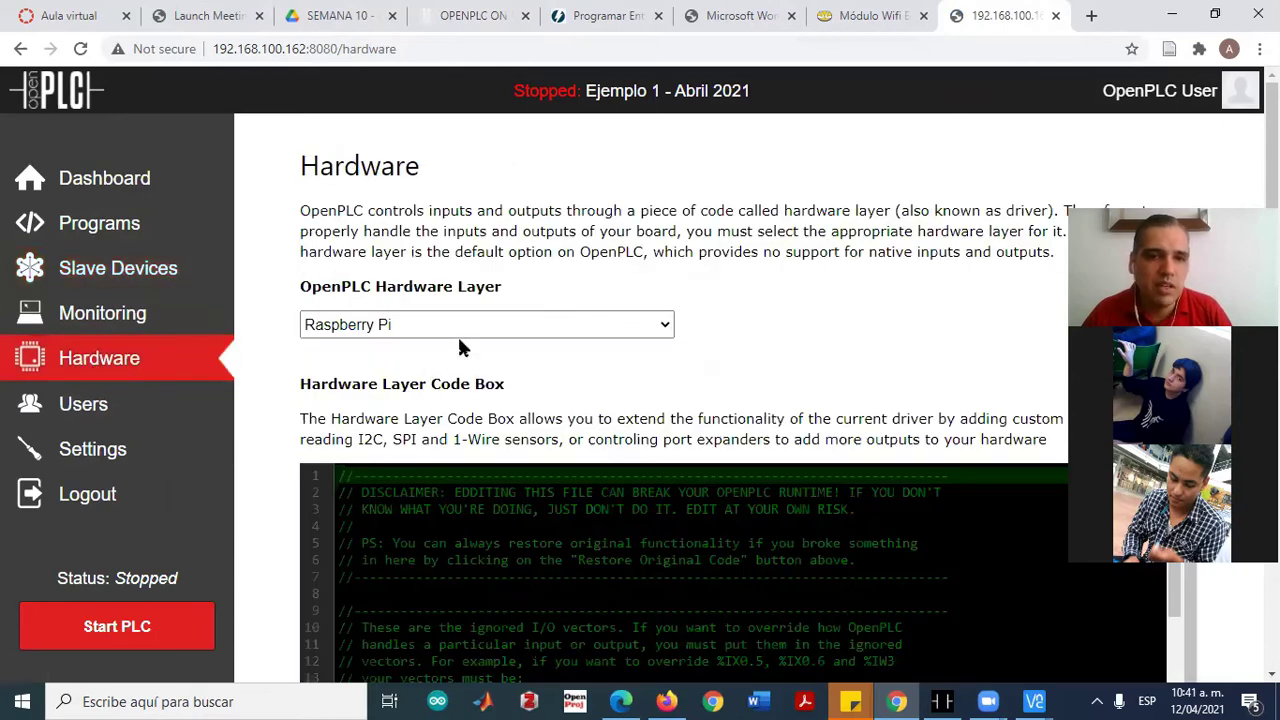
scroll(709, 423, down, 1)
scroll(345, 441, up, 1)
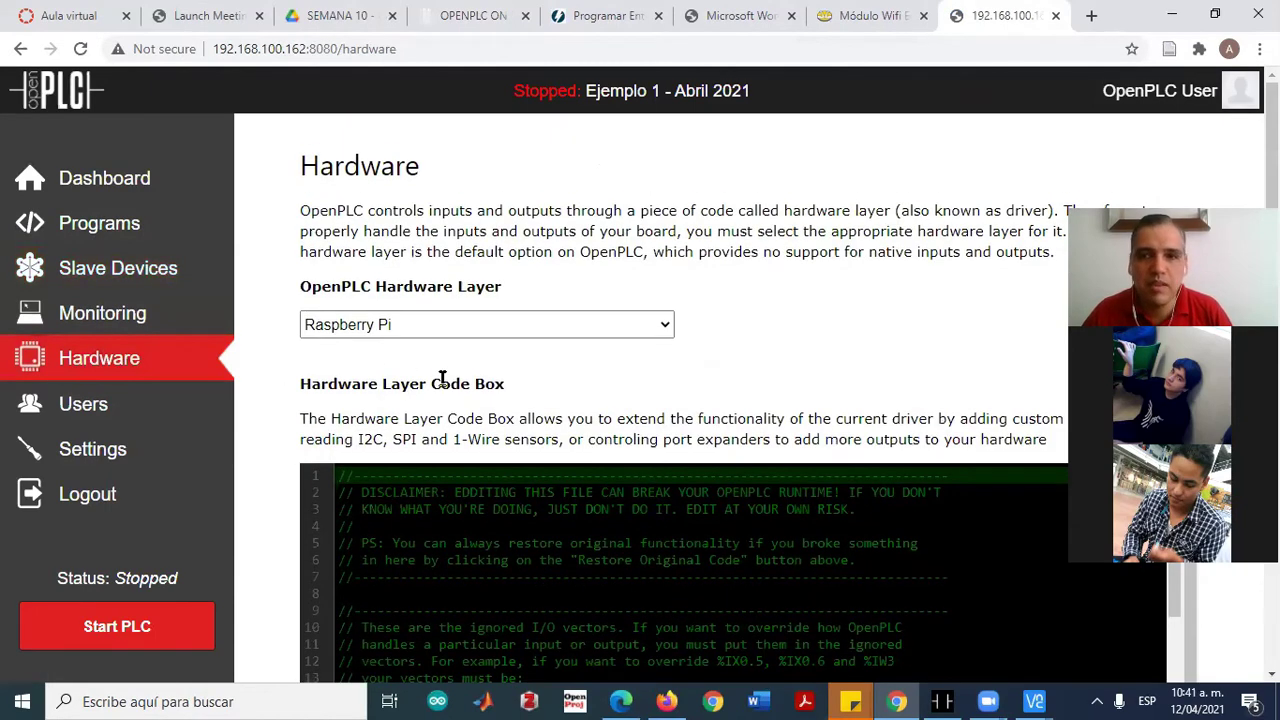
click(380, 327)
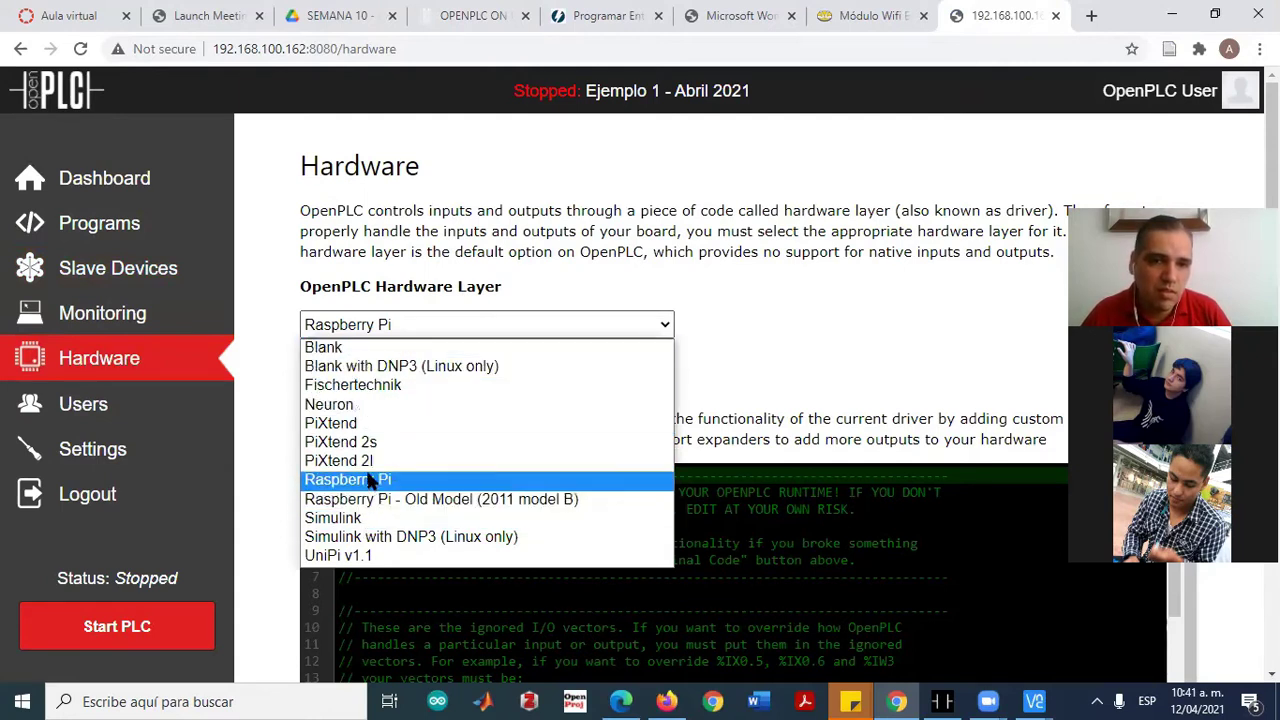
click(350, 335)
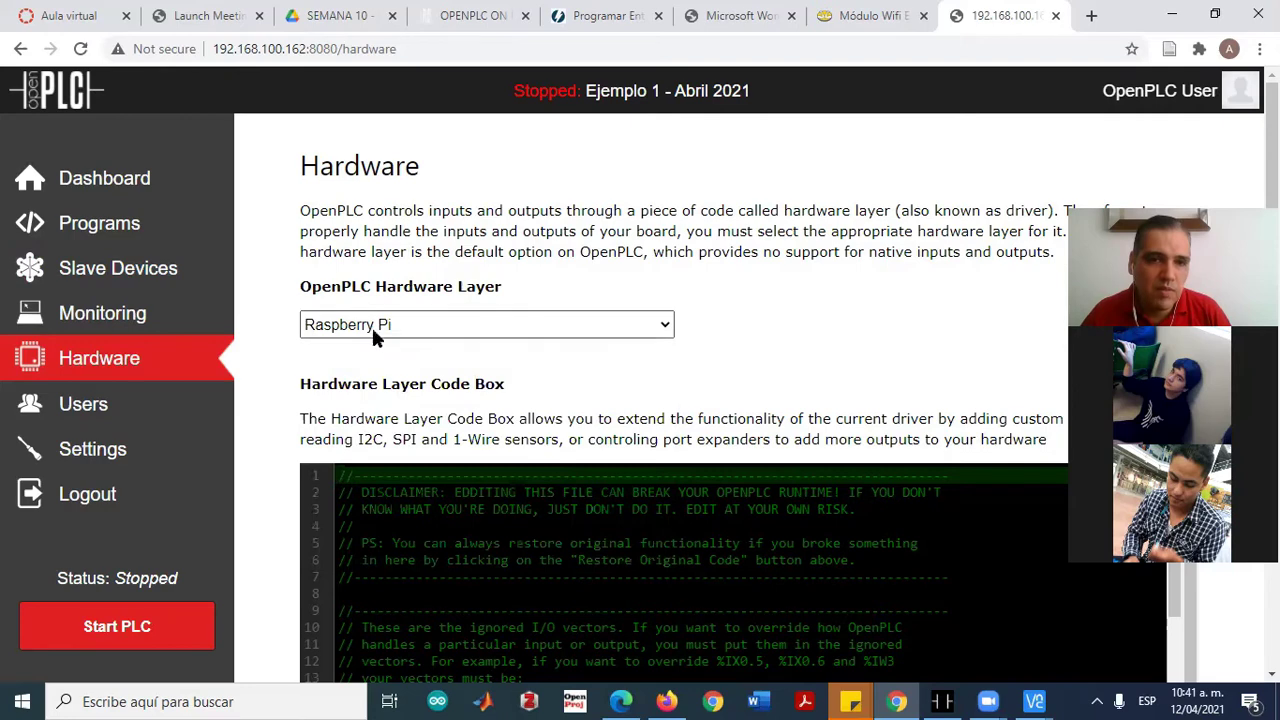
scroll(528, 426, down, 3)
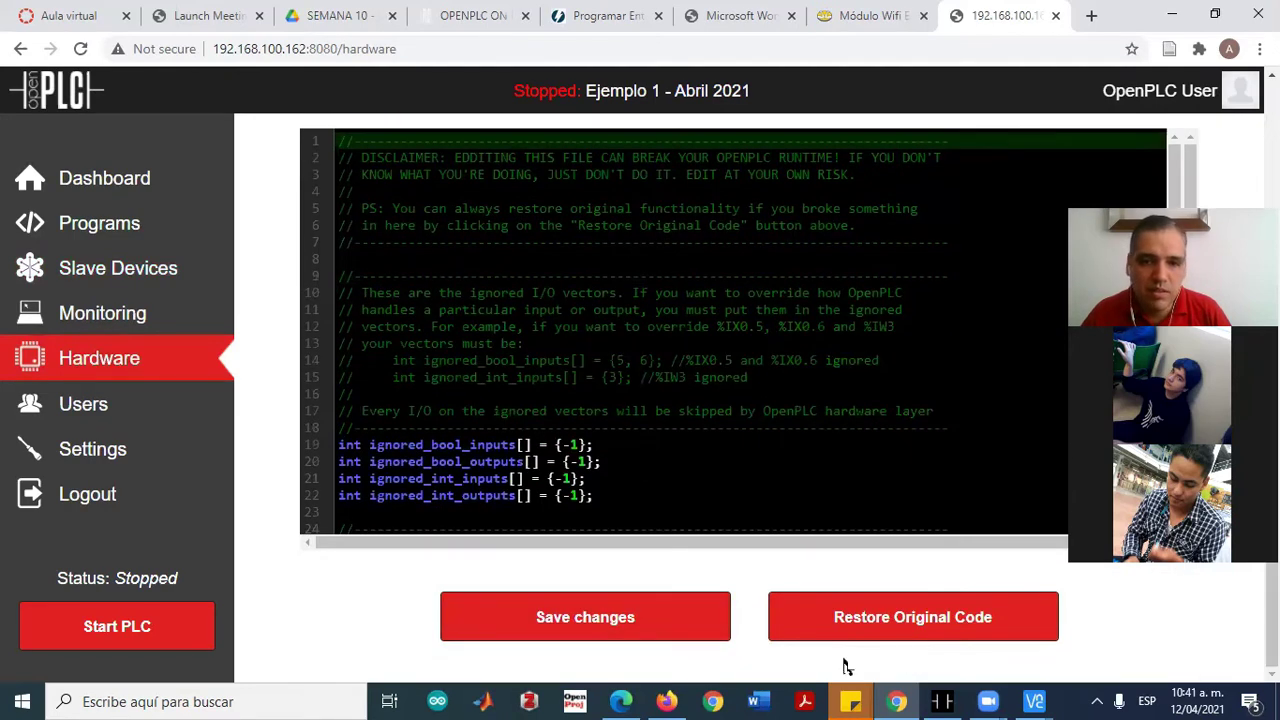
scroll(632, 443, up, 1)
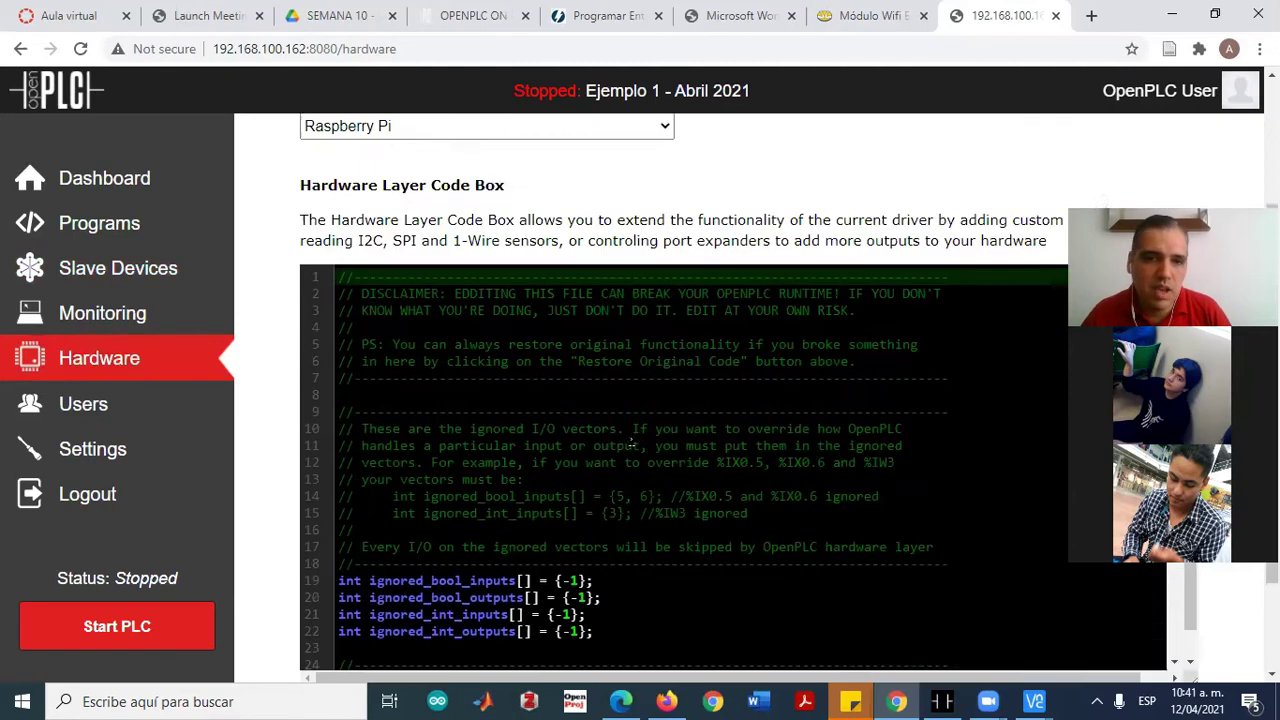
scroll(632, 443, up, 2)
click(90, 422)
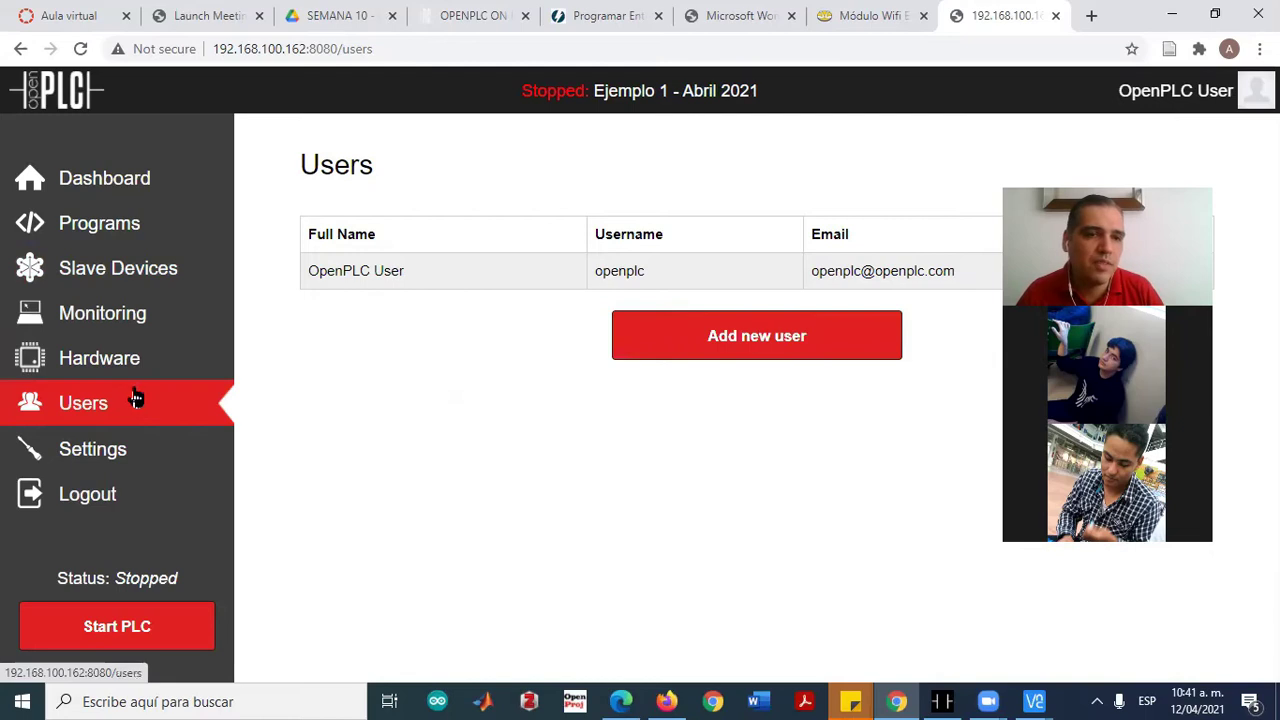
Check the Settings and Monitoring pages (no monitoring points listed), then return to the Dashboard
click(91, 451)
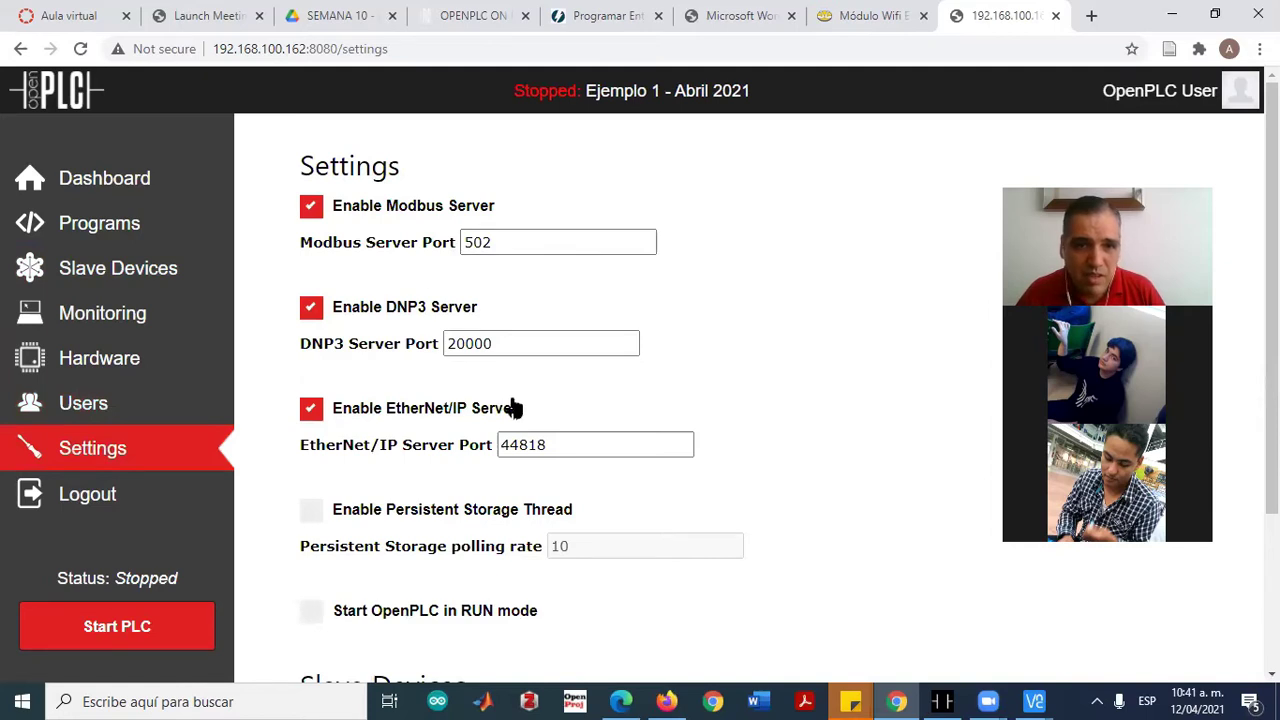
scroll(560, 440, down, 2)
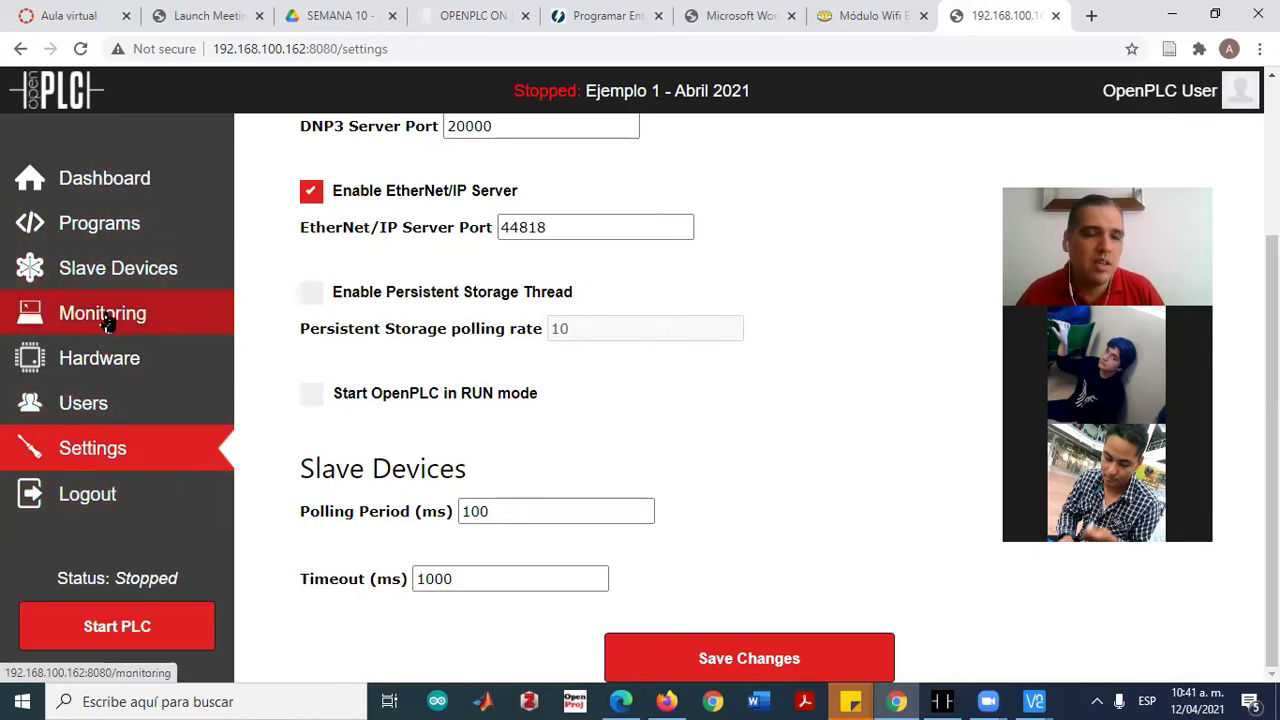
click(104, 316)
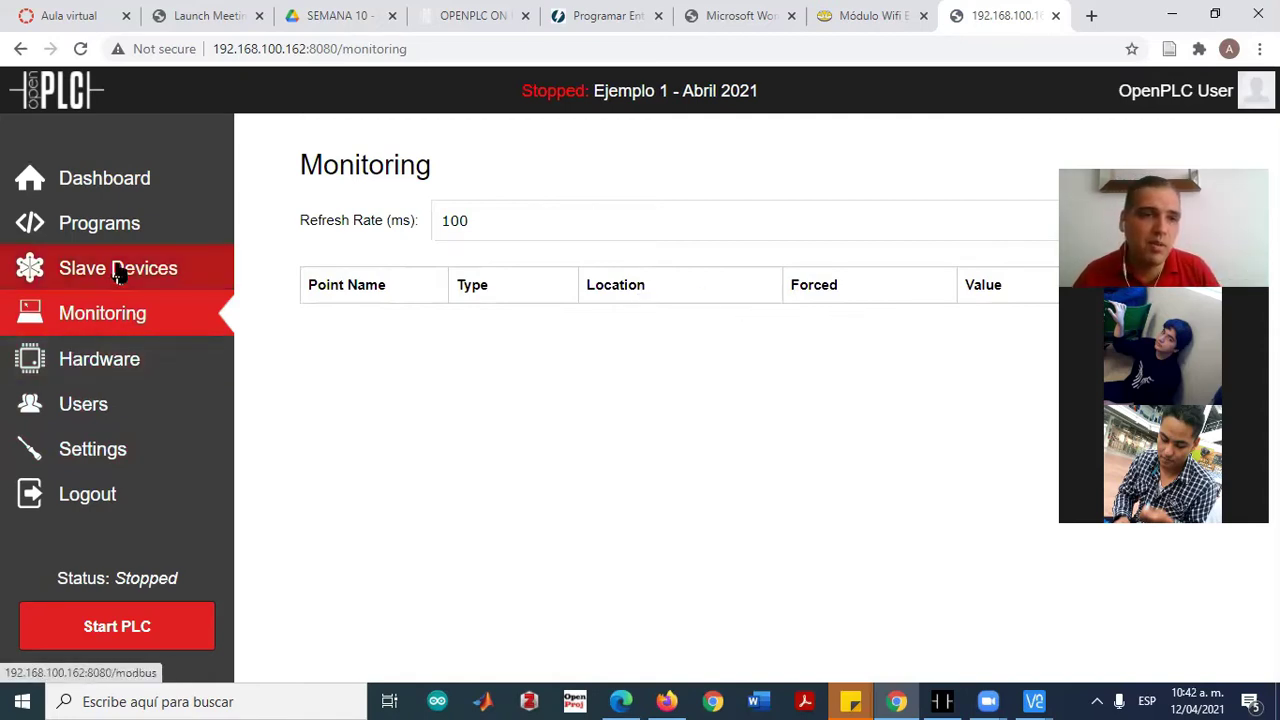
click(78, 186)
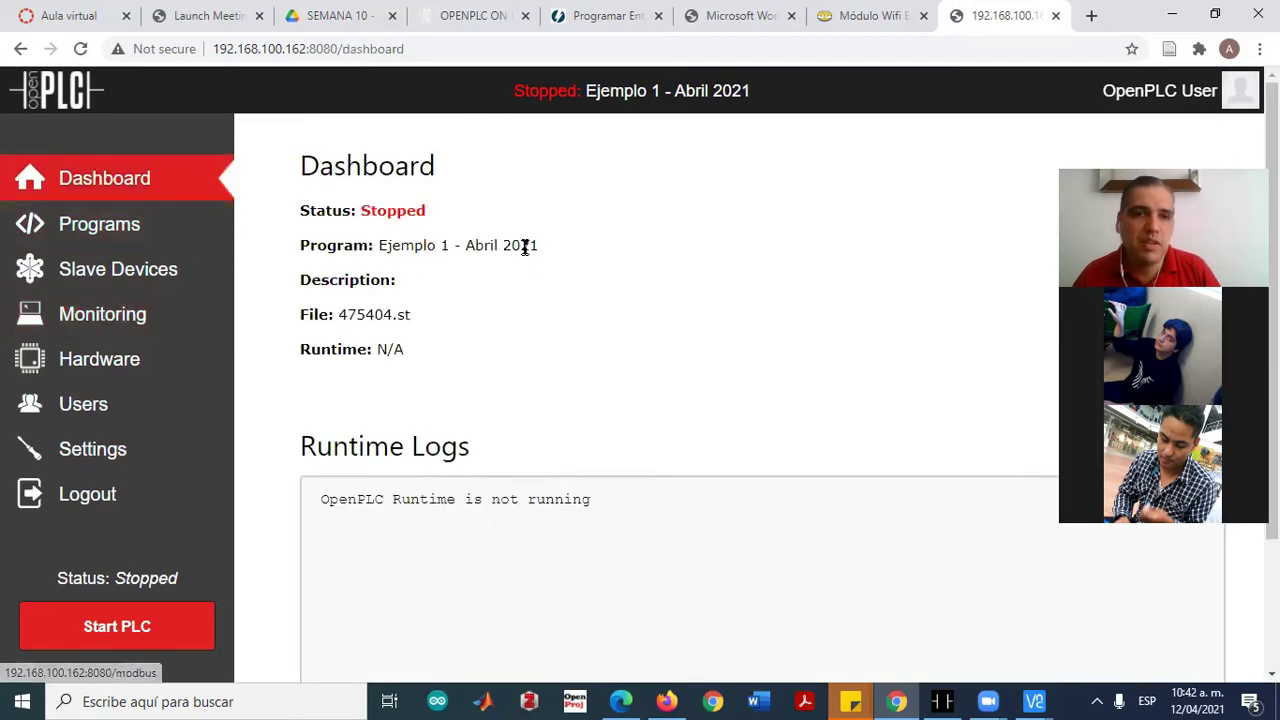
click(478, 12)
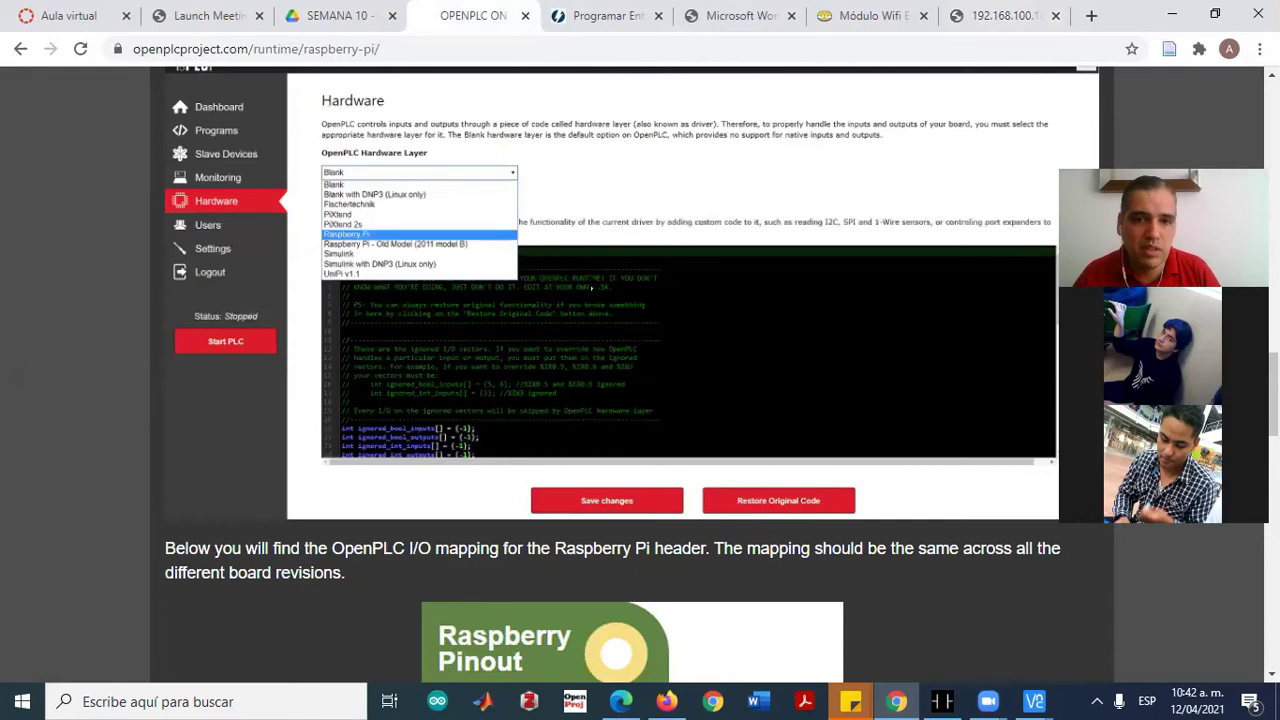
Scroll through the Raspberry Pi guide's pinout and My First Project sections, then back to the top
scroll(592, 288, down, 10)
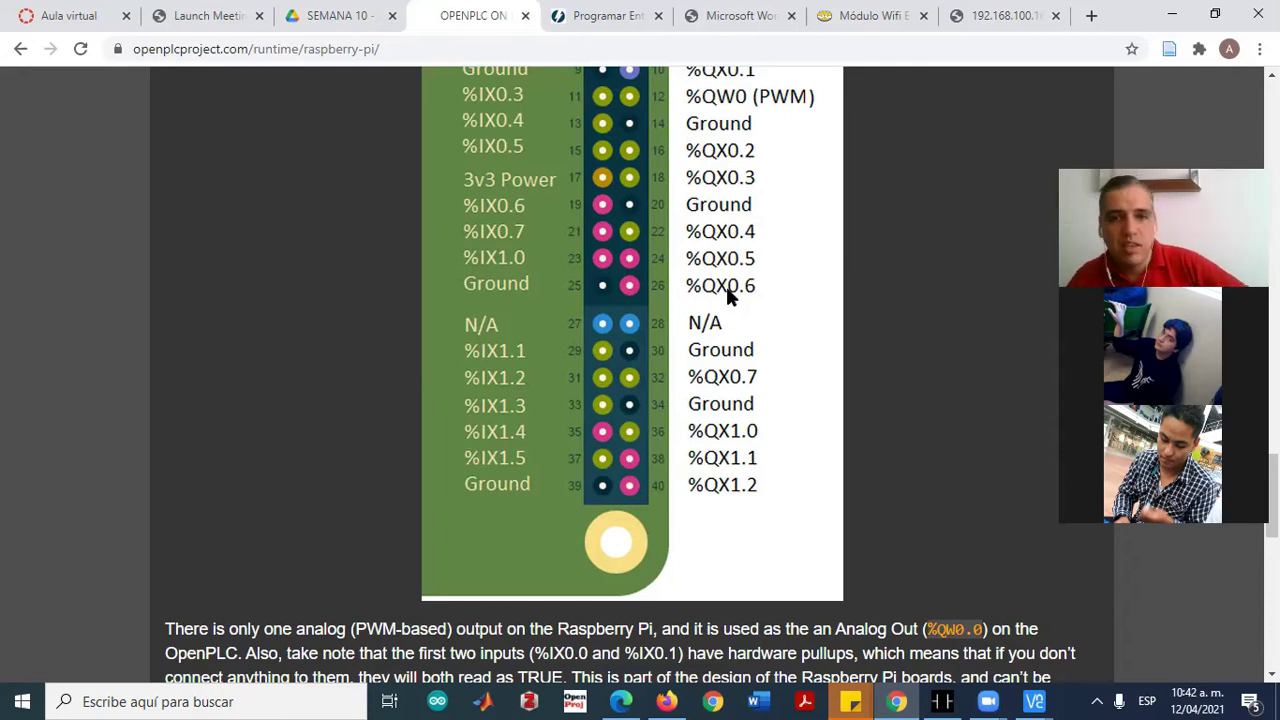
scroll(726, 286, up, 3)
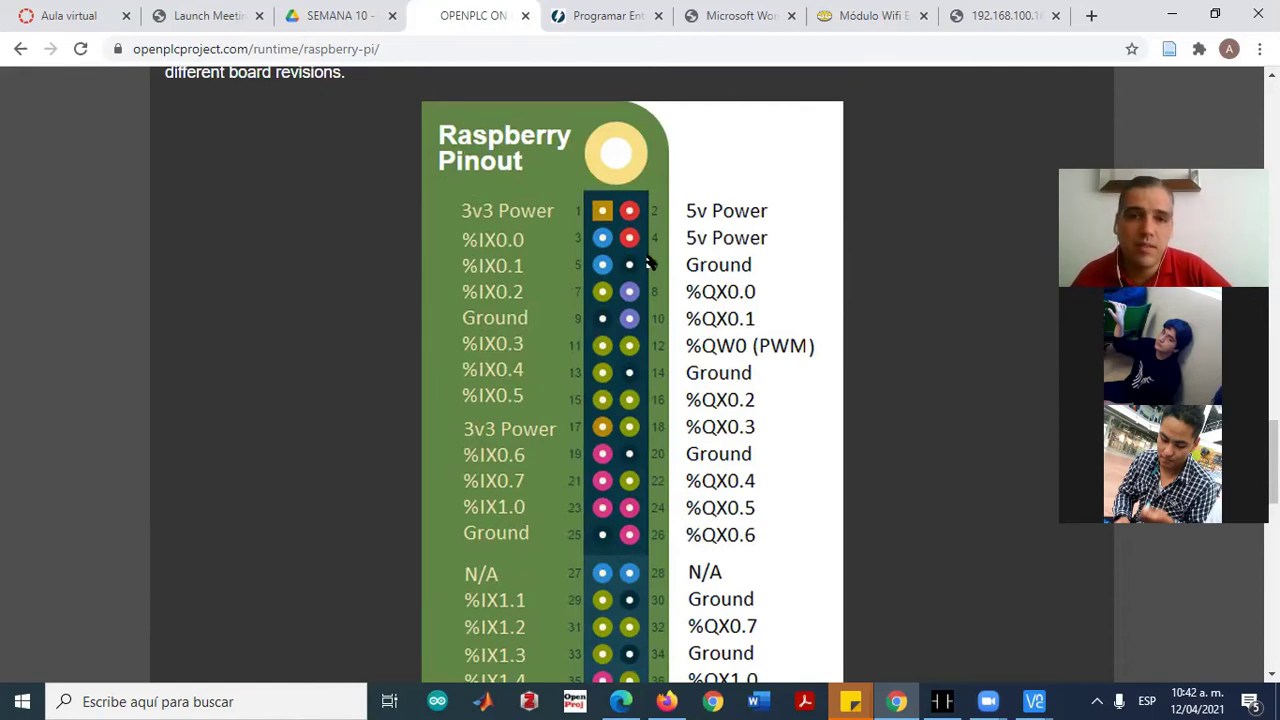
scroll(308, 398, down, 7)
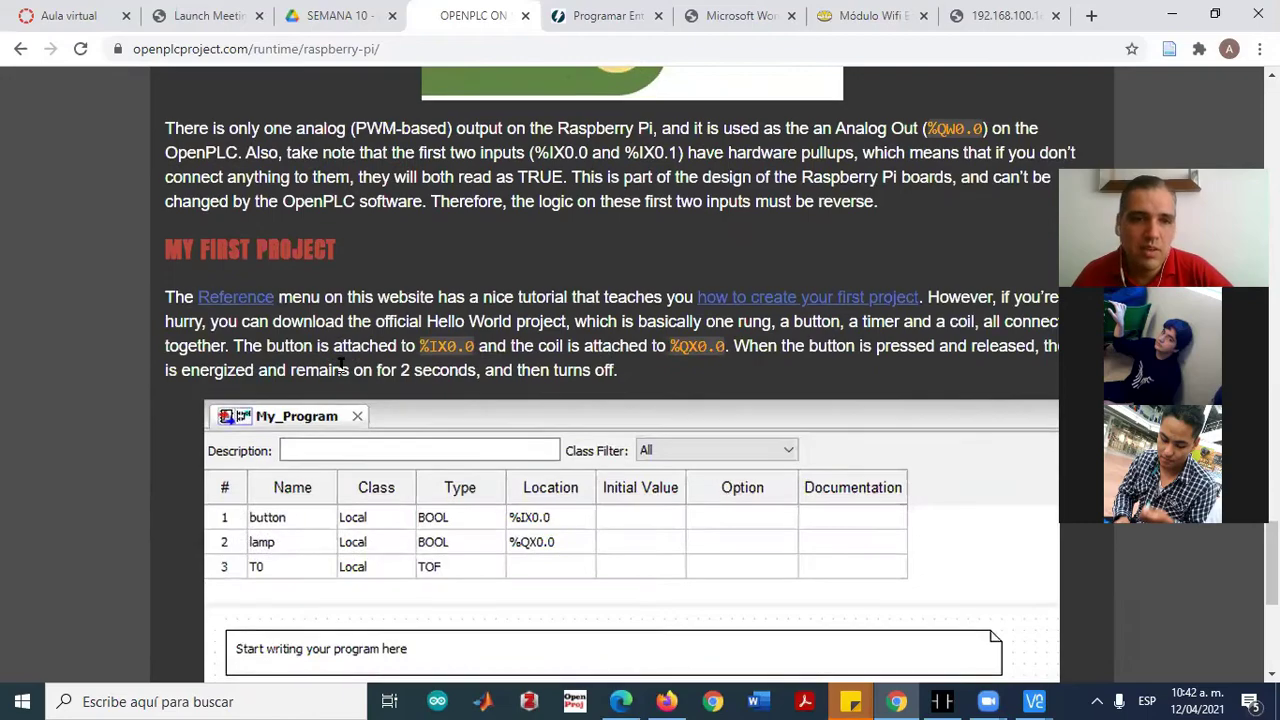
scroll(380, 327, down, 3)
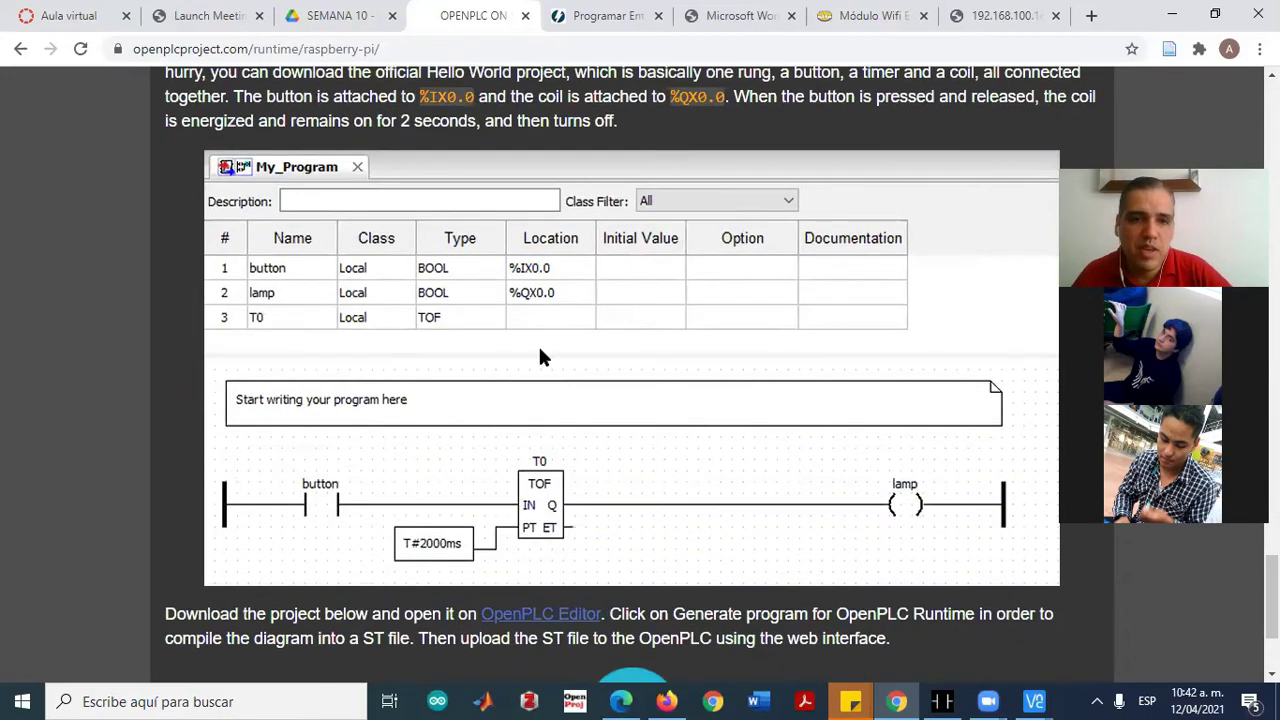
scroll(445, 345, down, 2)
scroll(500, 350, up, 4)
scroll(457, 350, down, 1)
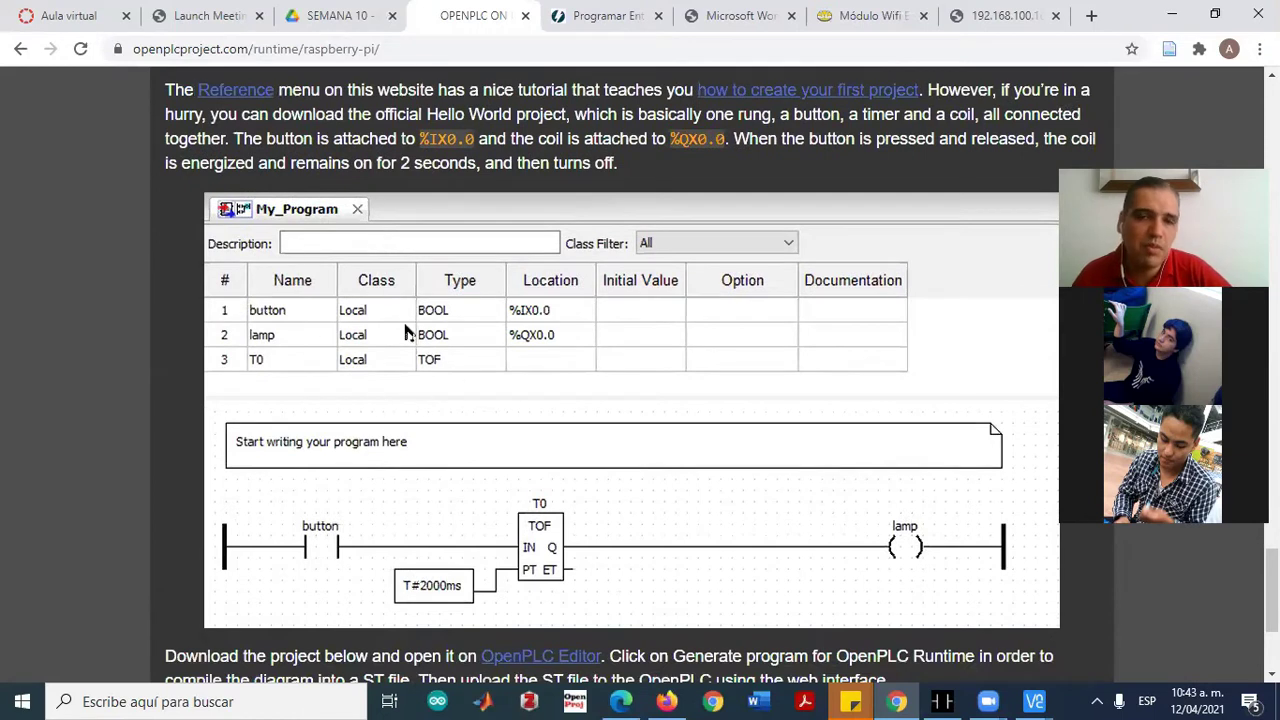
scroll(474, 352, down, 3)
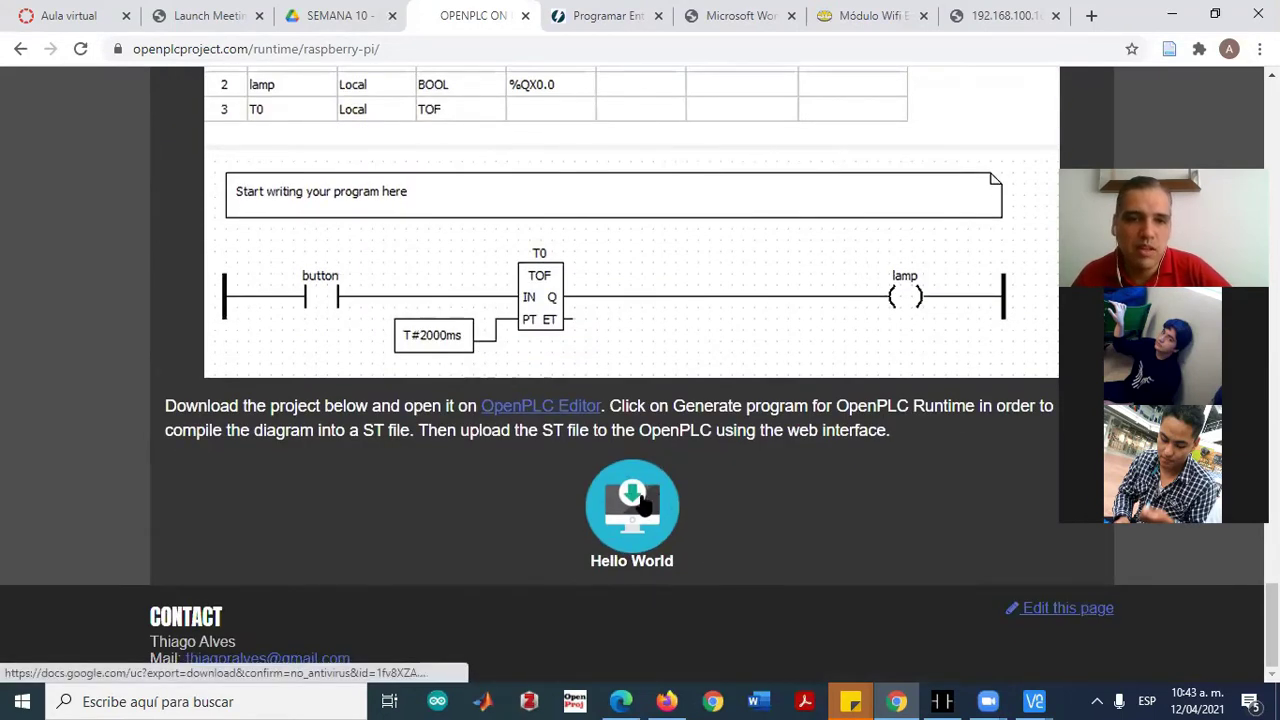
scroll(658, 450, up, 15)
scroll(658, 410, up, 10)
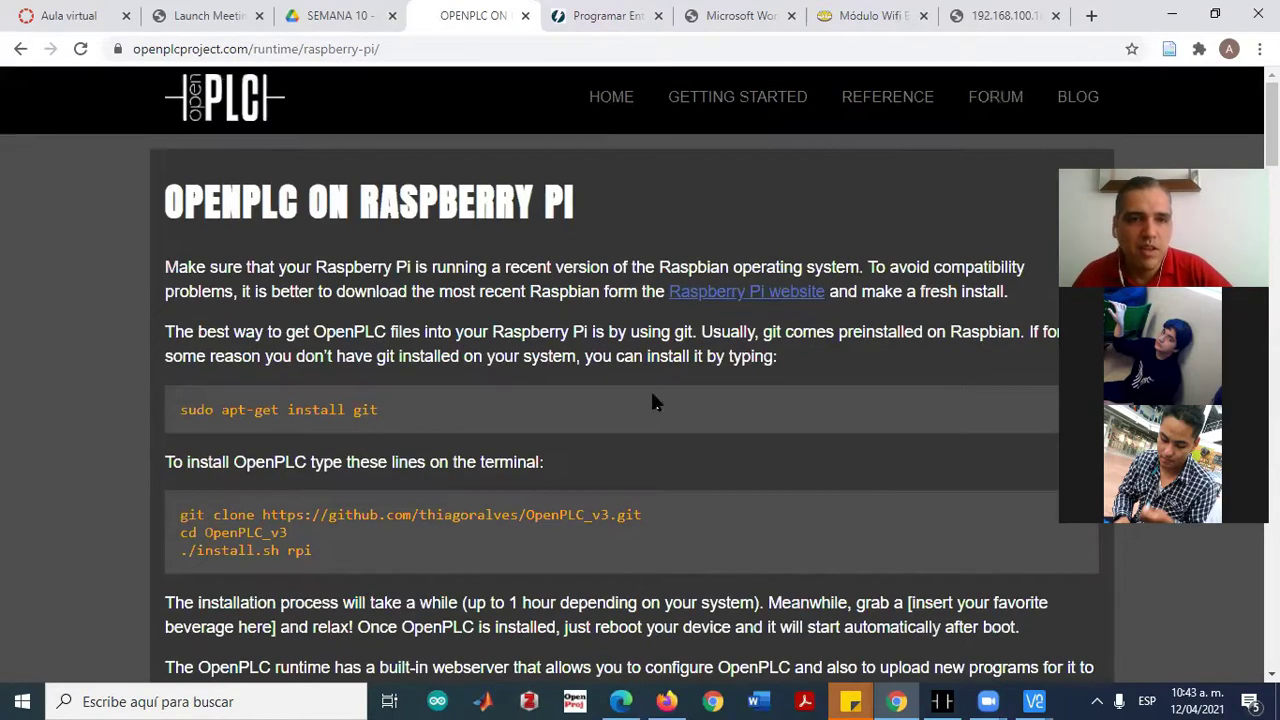
Go back to the runtime platforms overview and open the OpenPLC on Arduino page
click(21, 49)
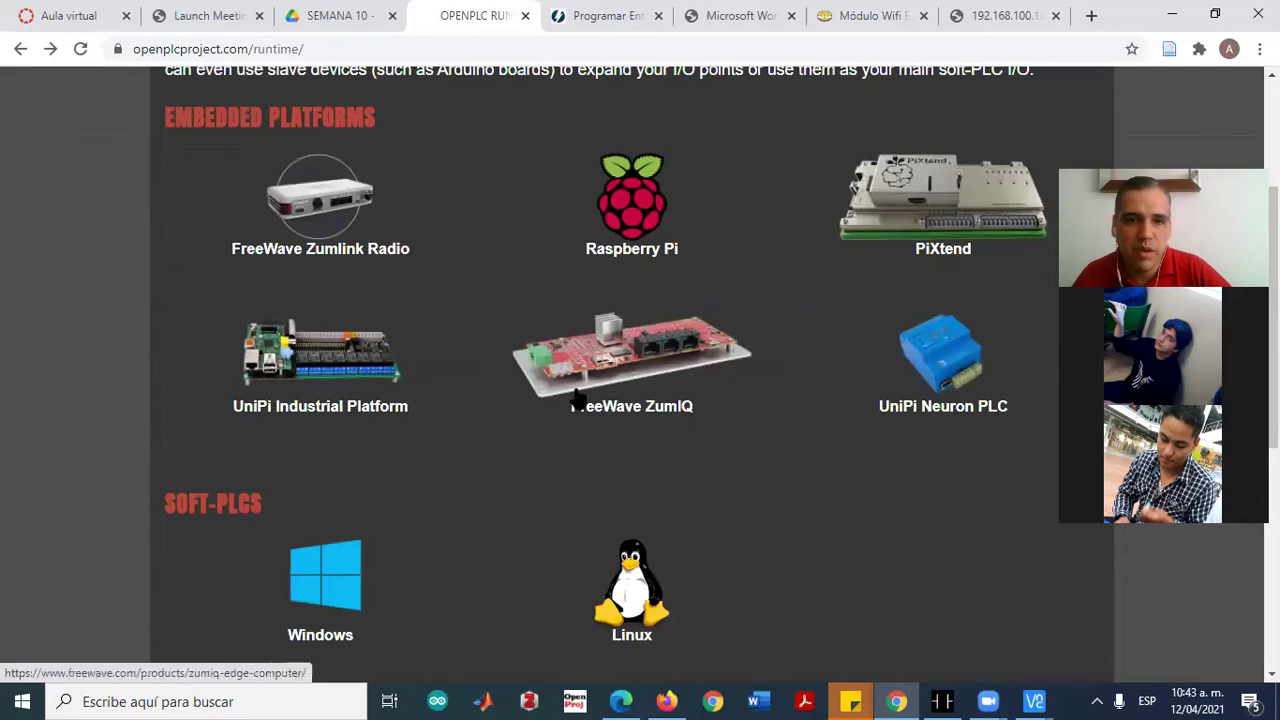
scroll(800, 547, down, 5)
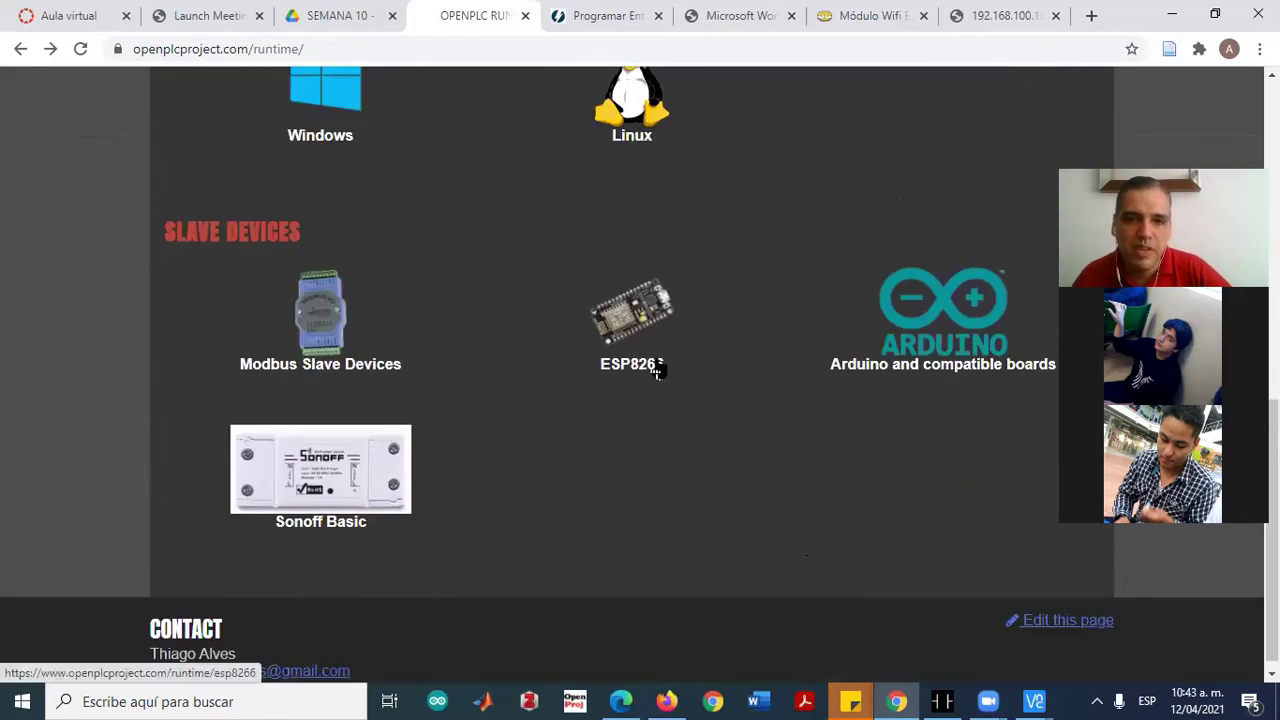
click(940, 303)
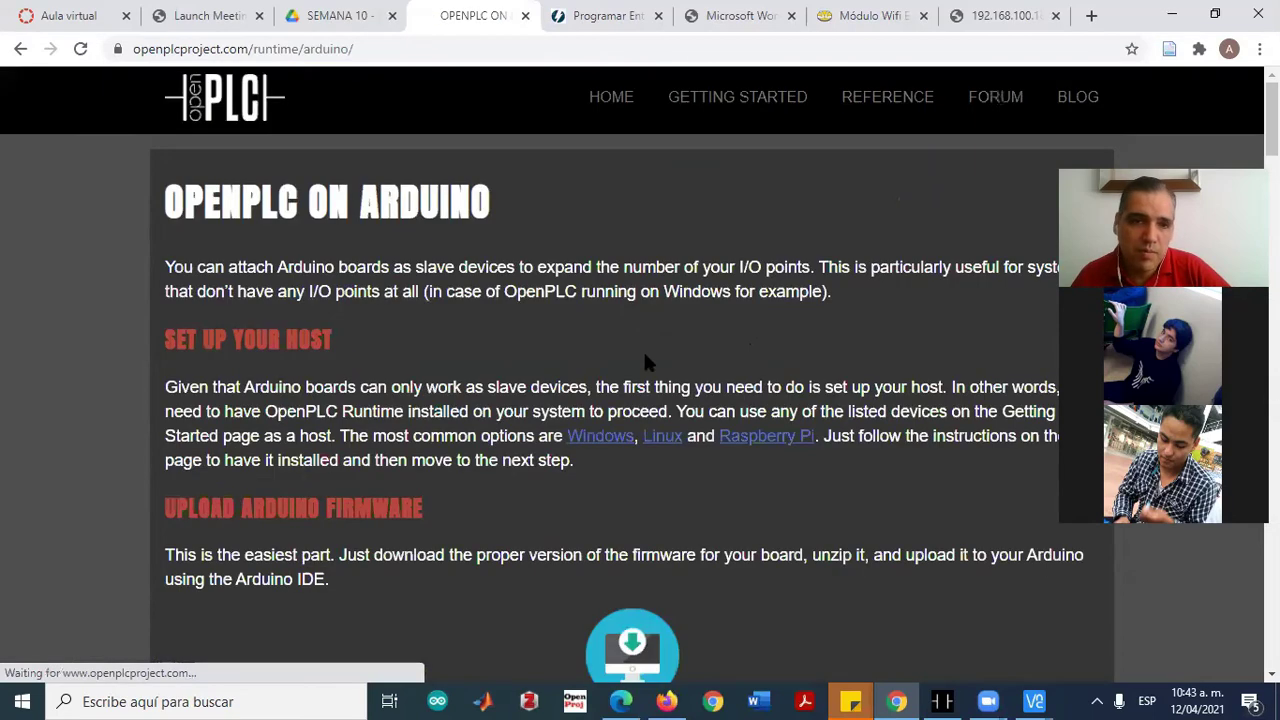
Review the Arduino page's Set Up Your Host instructions for the Uno firmware
scroll(660, 390, down, 3)
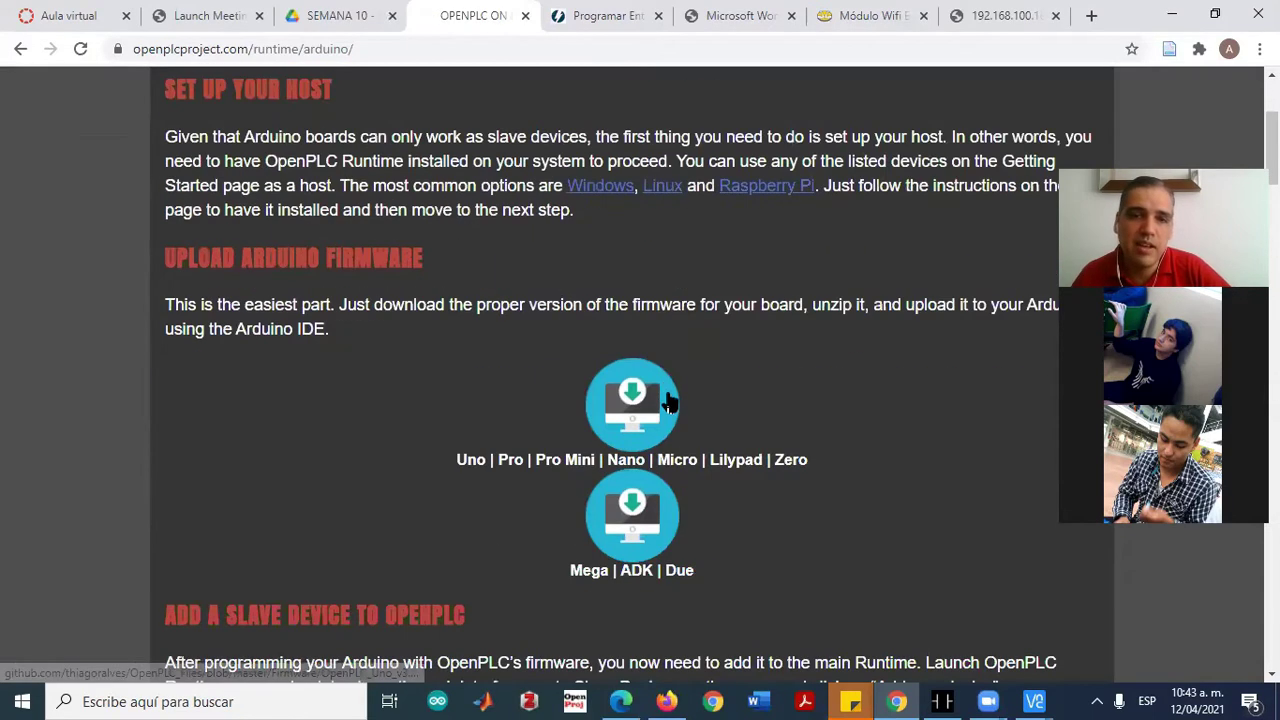
scroll(245, 388, up, 3)
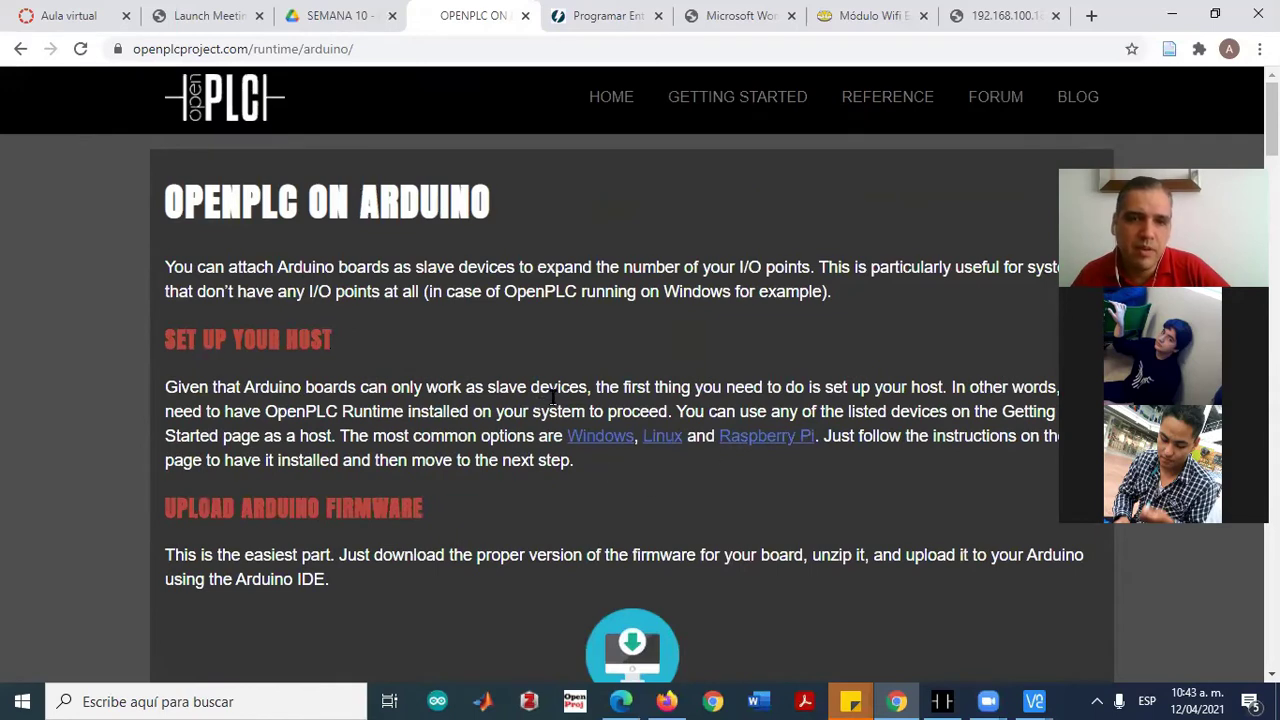
drag(197, 339, 313, 340)
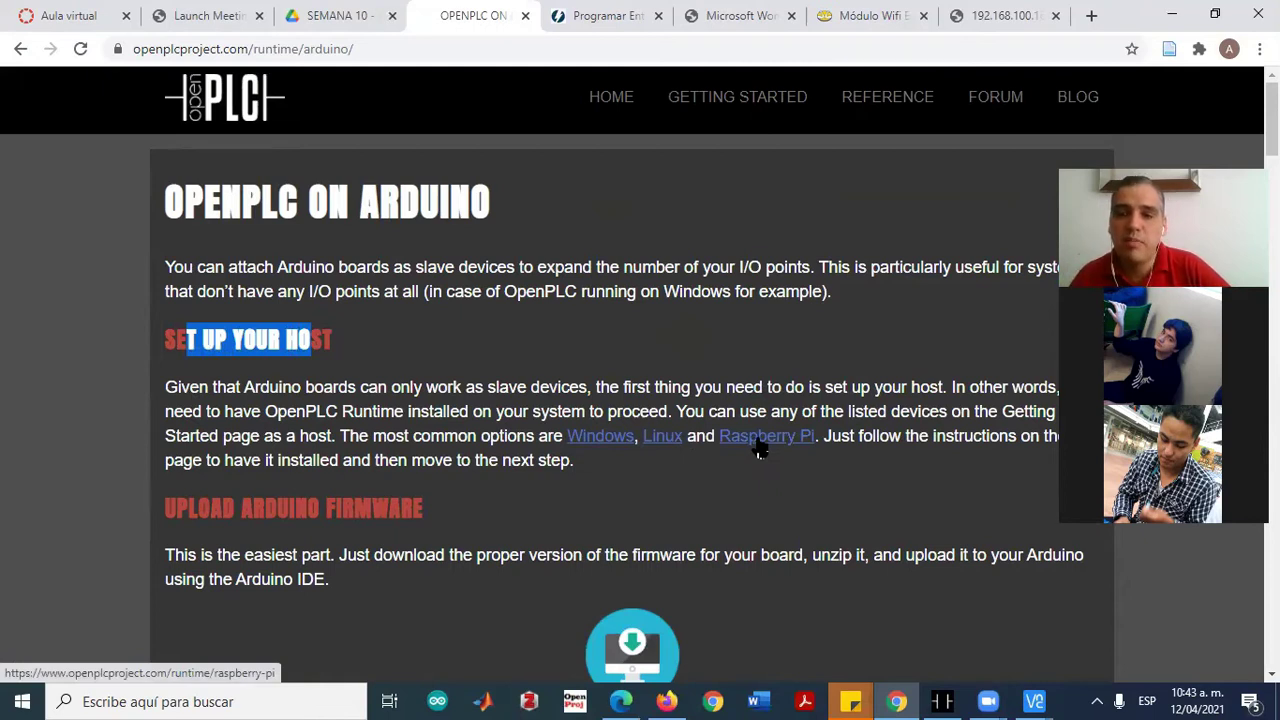
scroll(808, 343, down, 3)
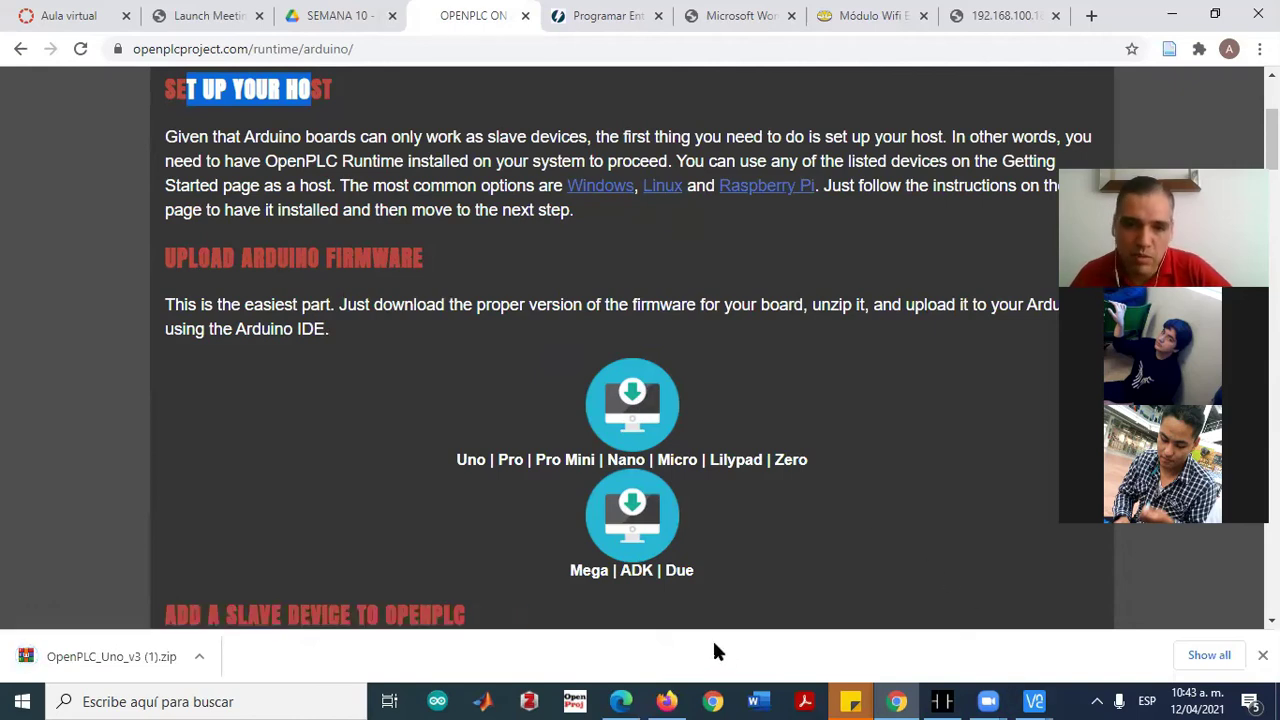
click(440, 701)
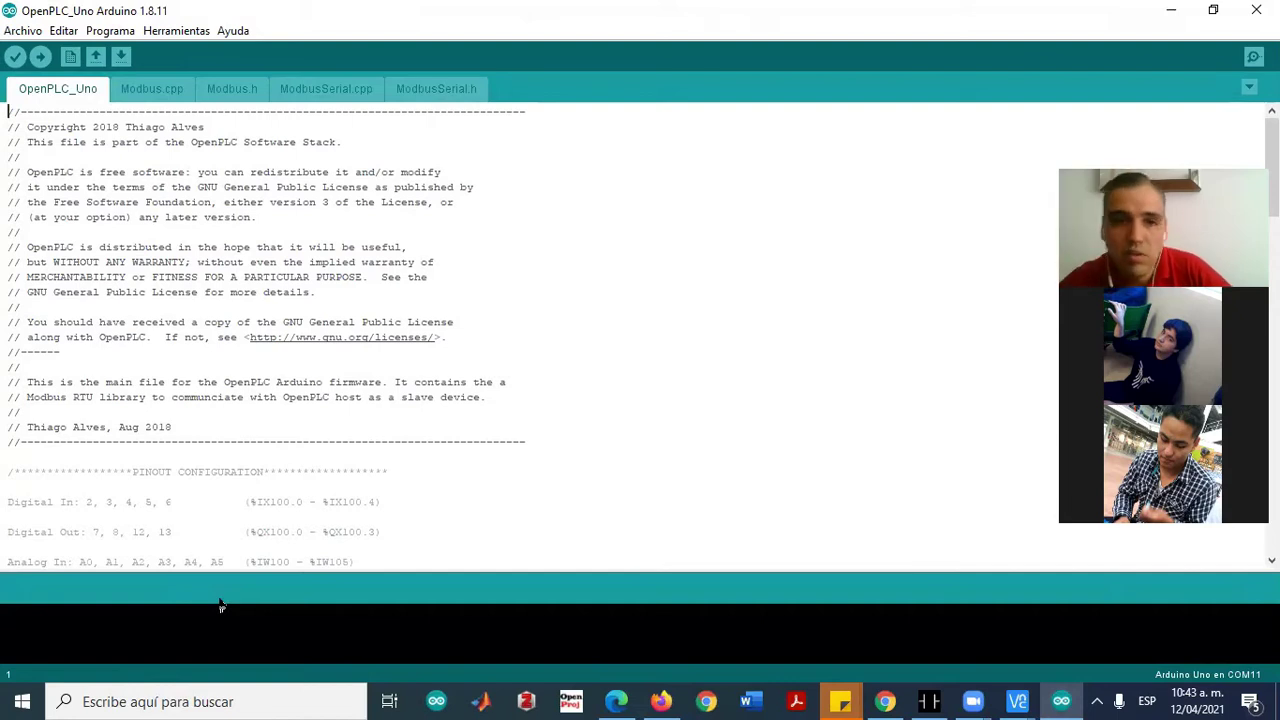
Confirm the board is on COM11 and compile and upload the OpenPLC_Uno sketch to the Uno
click(173, 32)
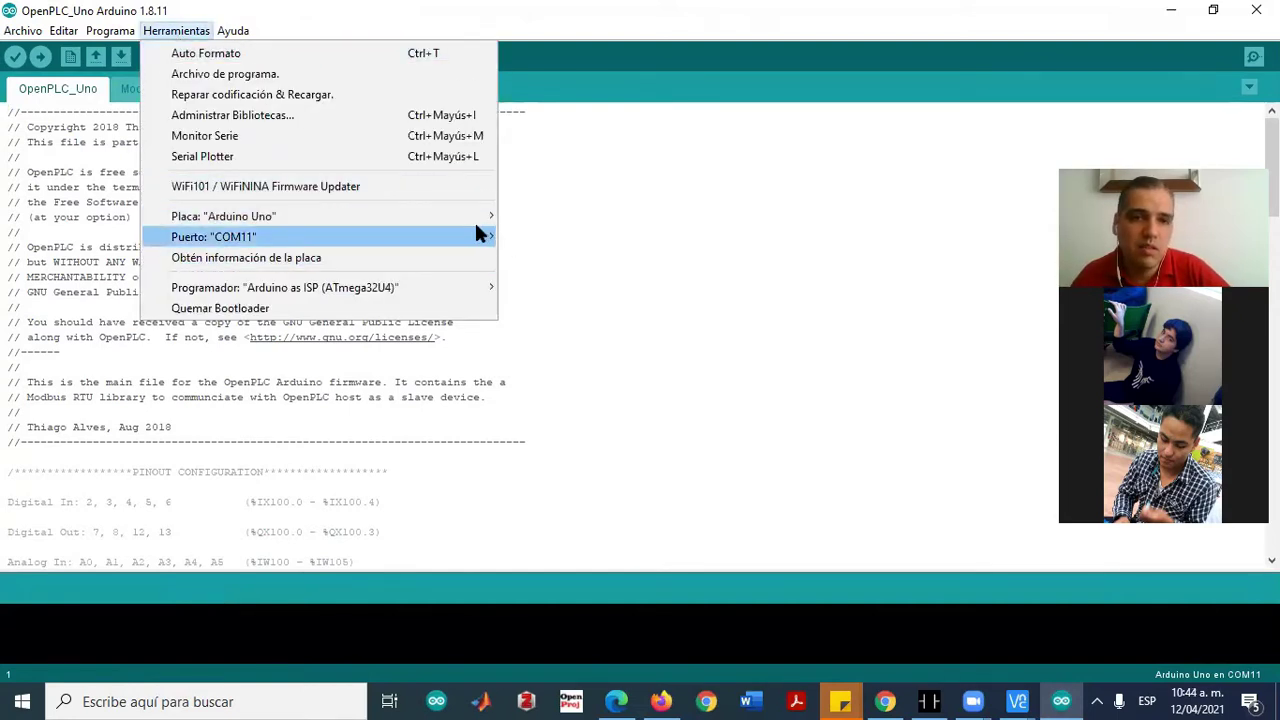
mouse_move(478, 230)
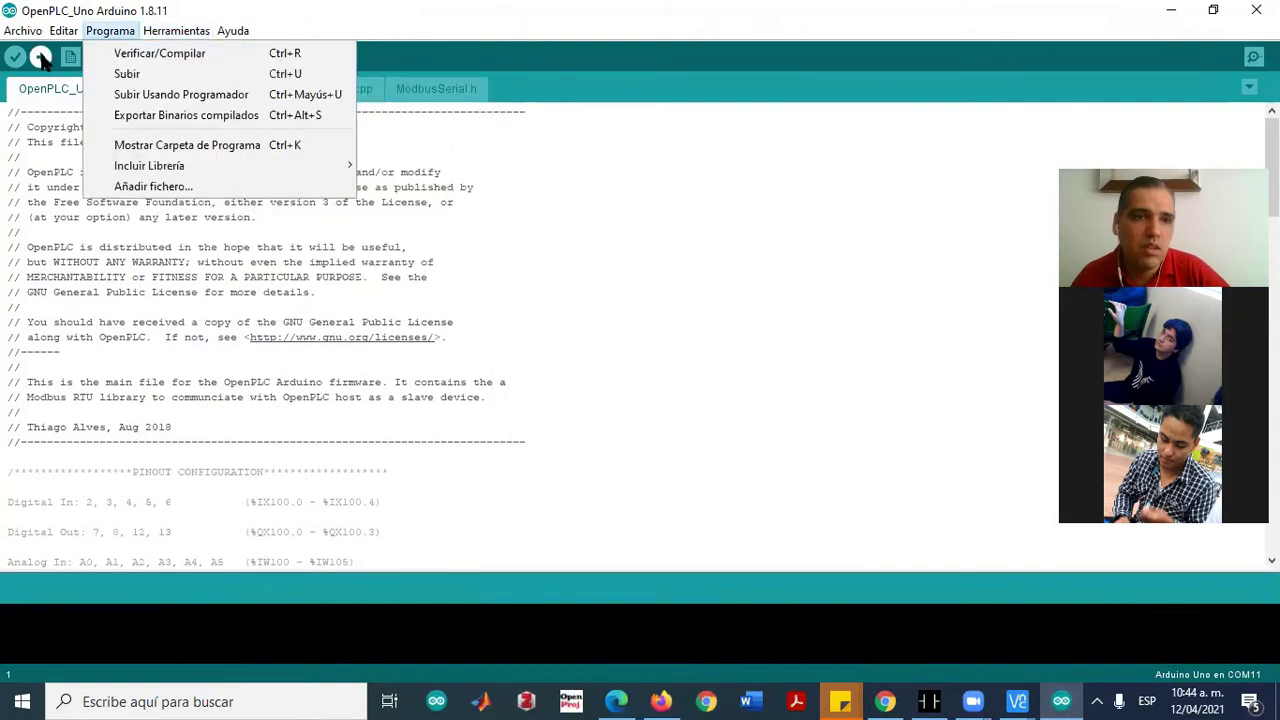
click(42, 58)
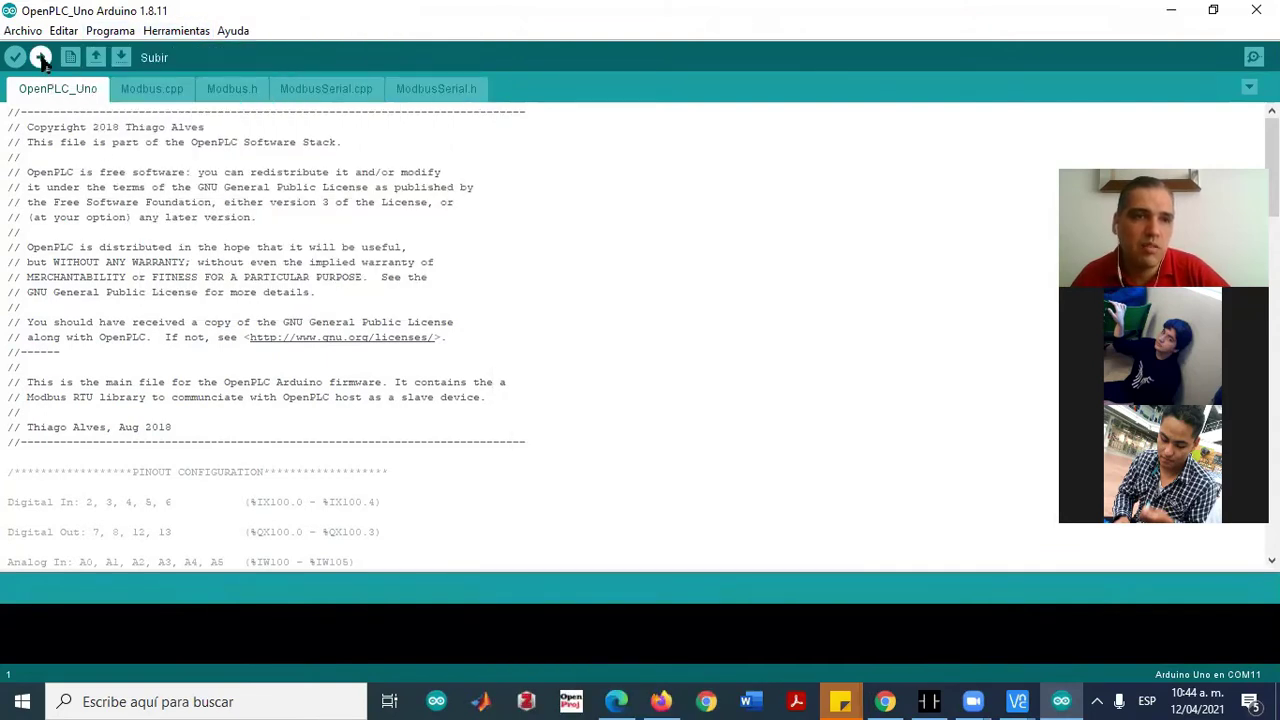
click(40, 57)
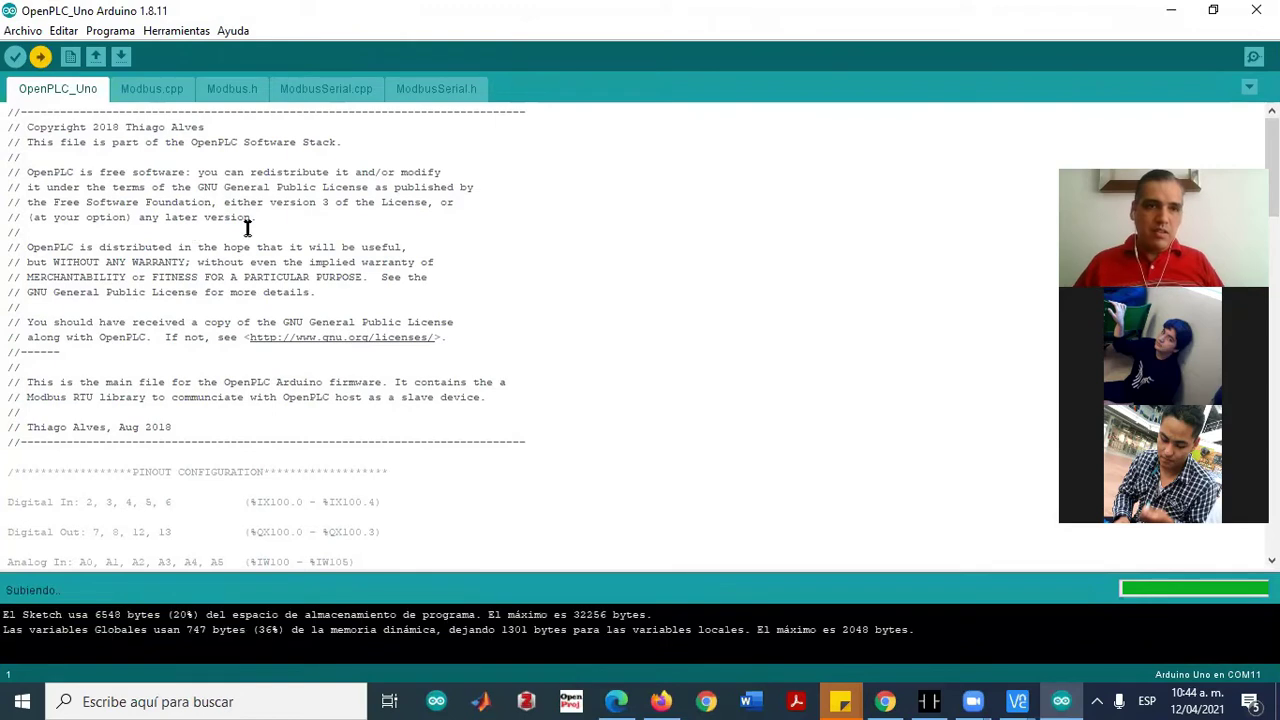
scroll(293, 262, down, 5)
Review the pinout: Digital In 2–6, Digital Out 7, 8, 12, 13, Analog In, Analog Out 9–11
scroll(350, 288, up, 3)
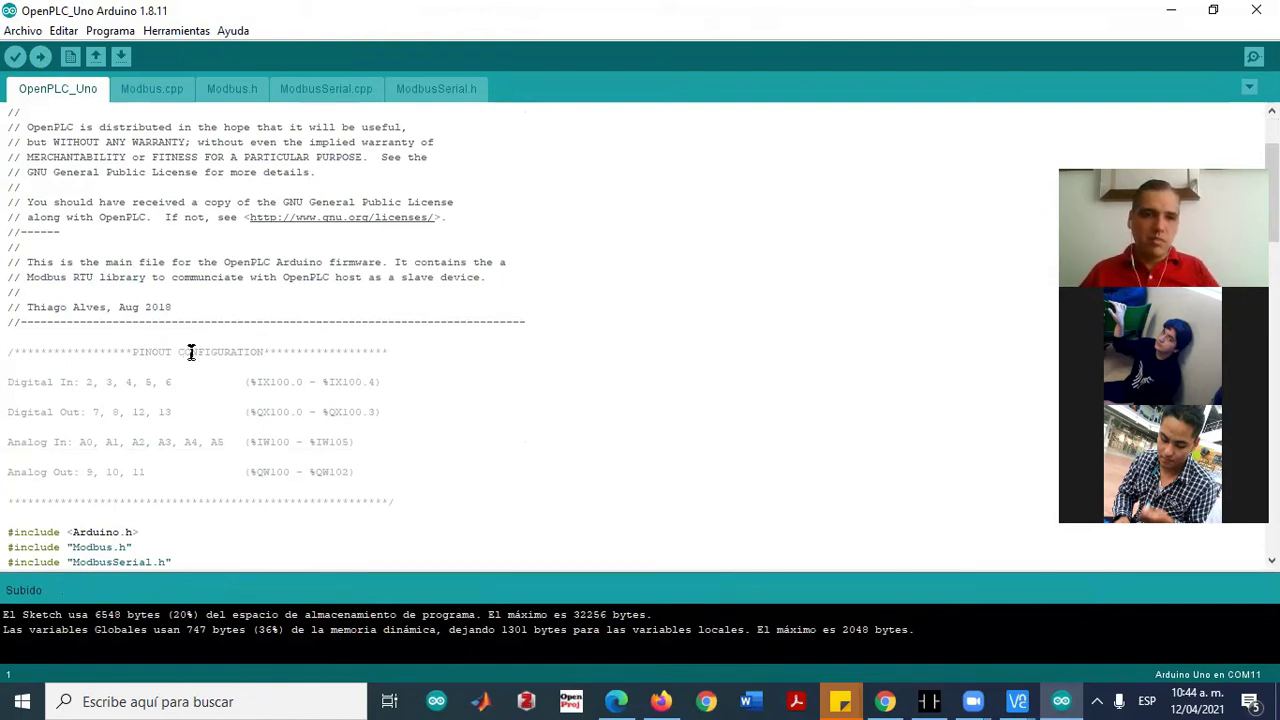
scroll(357, 391, down, 3)
scroll(320, 370, up, 3)
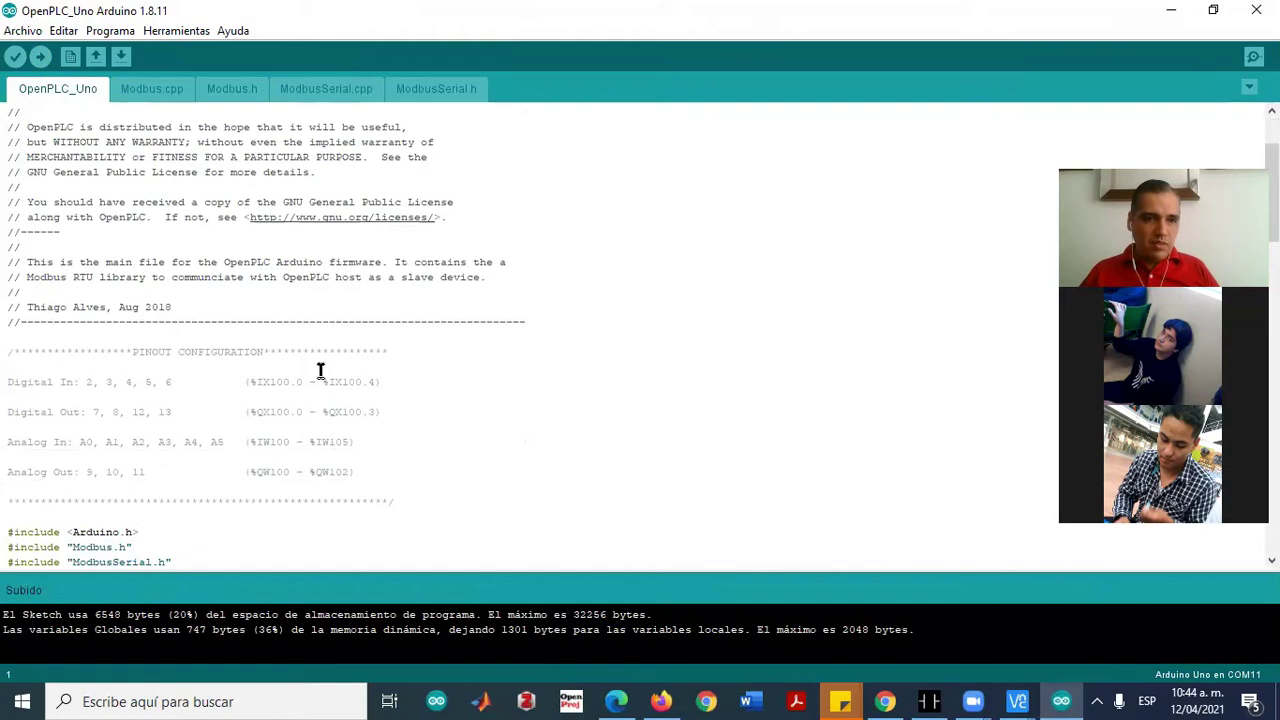
scroll(86, 420, down, 3)
drag(12, 261, 170, 262)
click(151, 262)
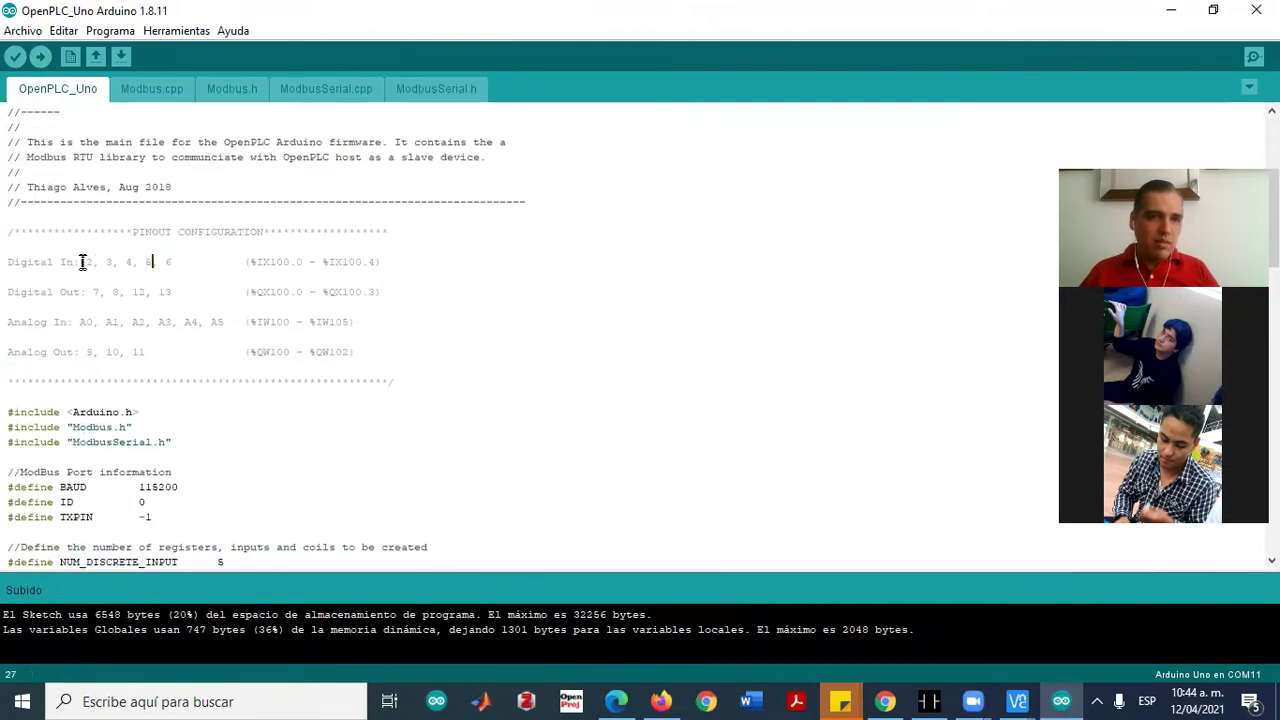
drag(85, 262, 382, 261)
drag(92, 290, 366, 289)
drag(82, 324, 343, 322)
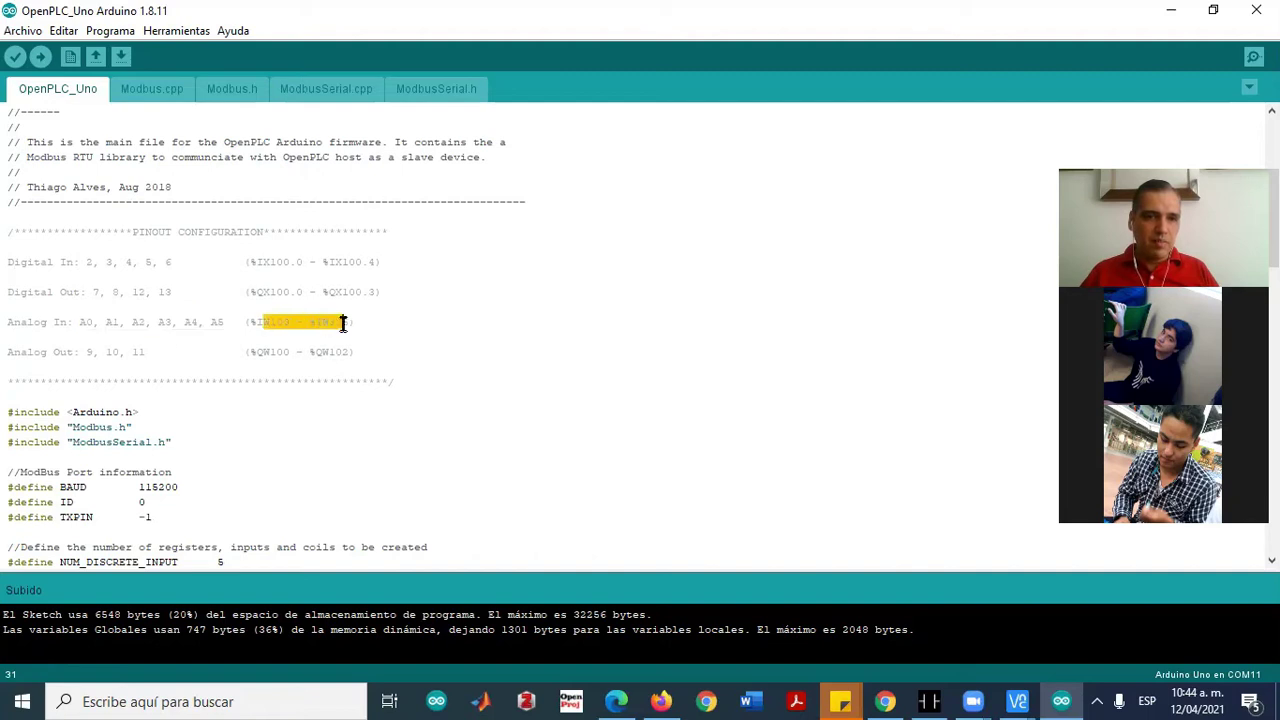
drag(85, 354, 155, 348)
drag(256, 351, 356, 351)
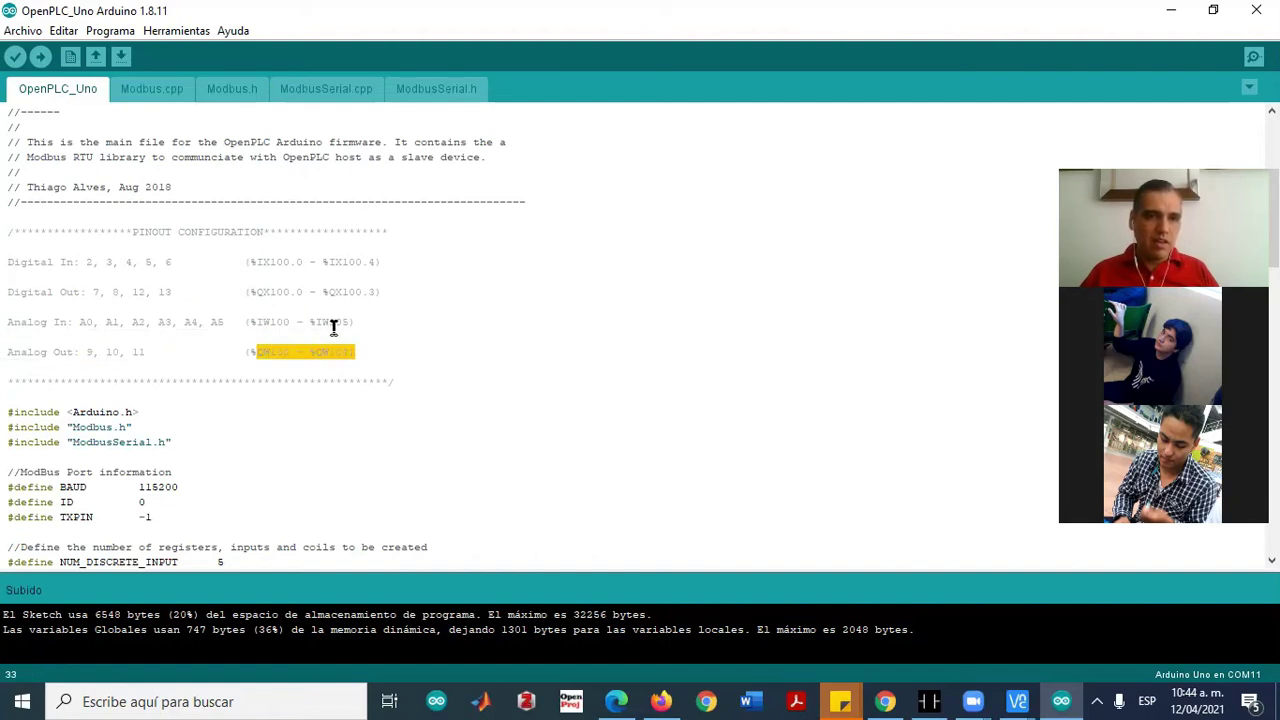
drag(14, 262, 386, 354)
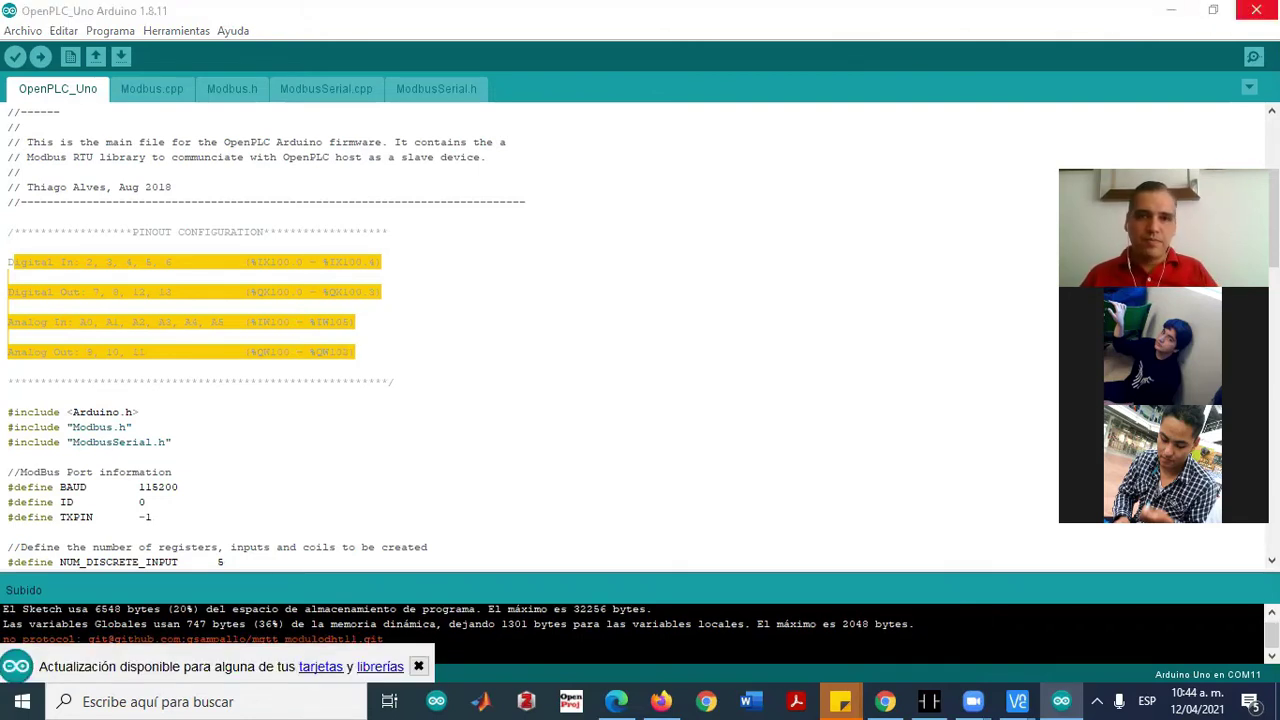
Close Arduino IDE and return to the OpenPLC Webserver dashboard in Chrome
click(1256, 10)
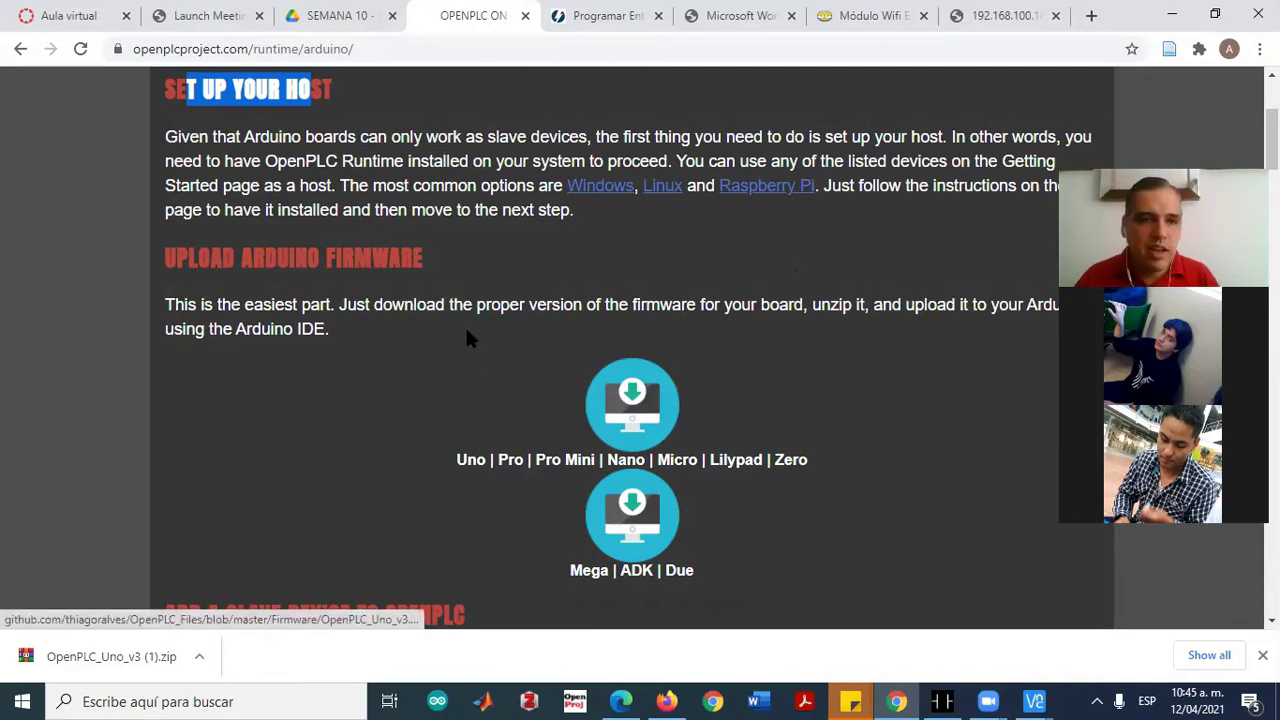
scroll(540, 330, down, 3)
scroll(480, 320, down, 3)
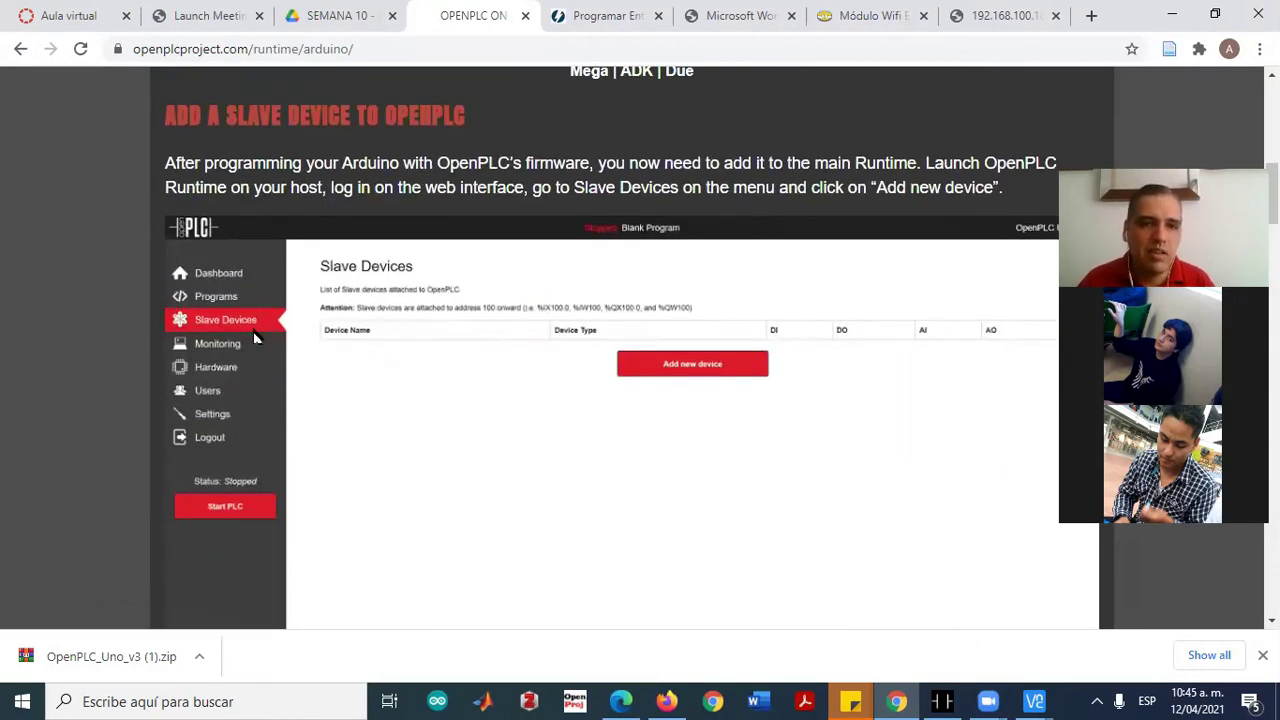
click(1000, 14)
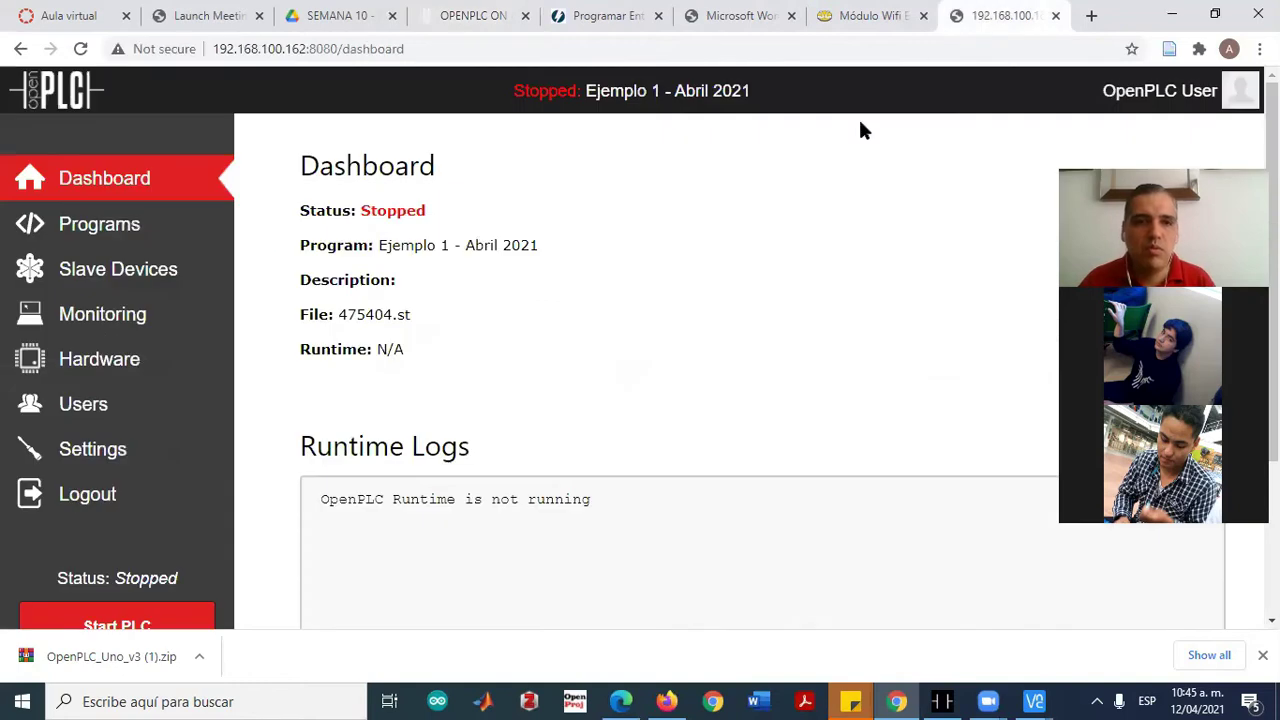
Start a new slave device on the Slave Devices page and name it 'Experimento 1'
scroll(536, 285, down, 3)
scroll(314, 343, up, 3)
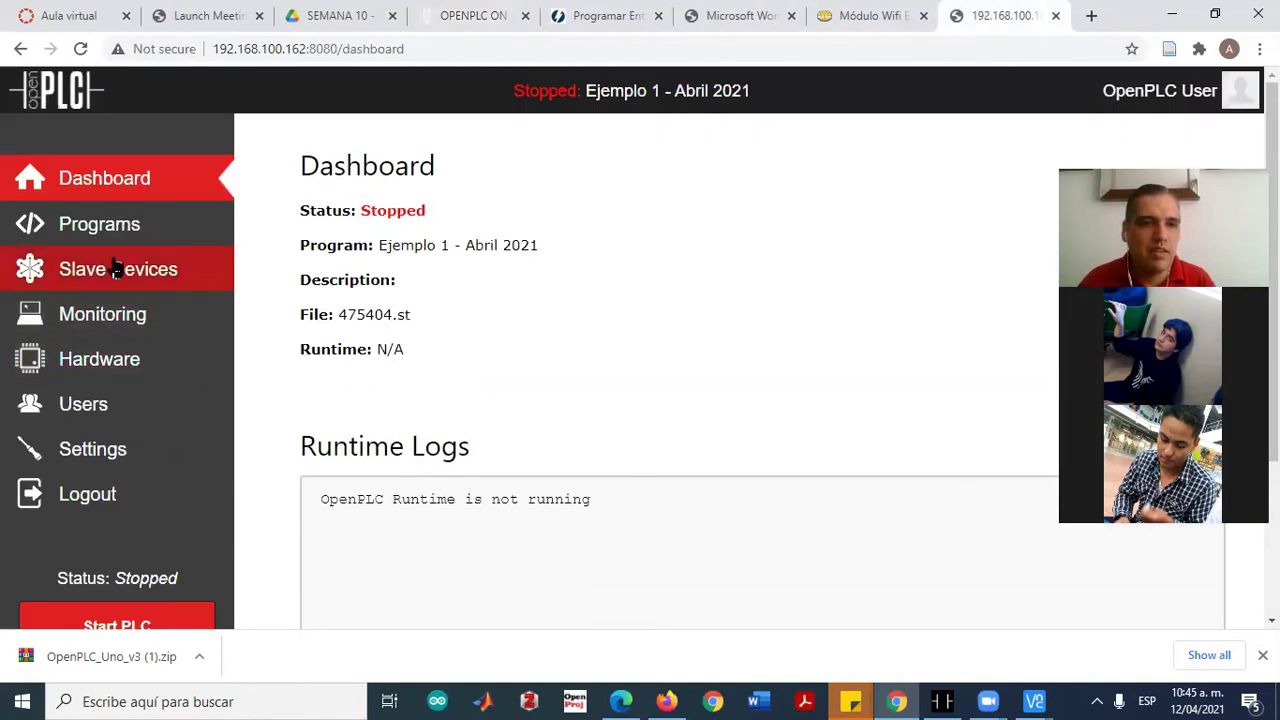
click(131, 269)
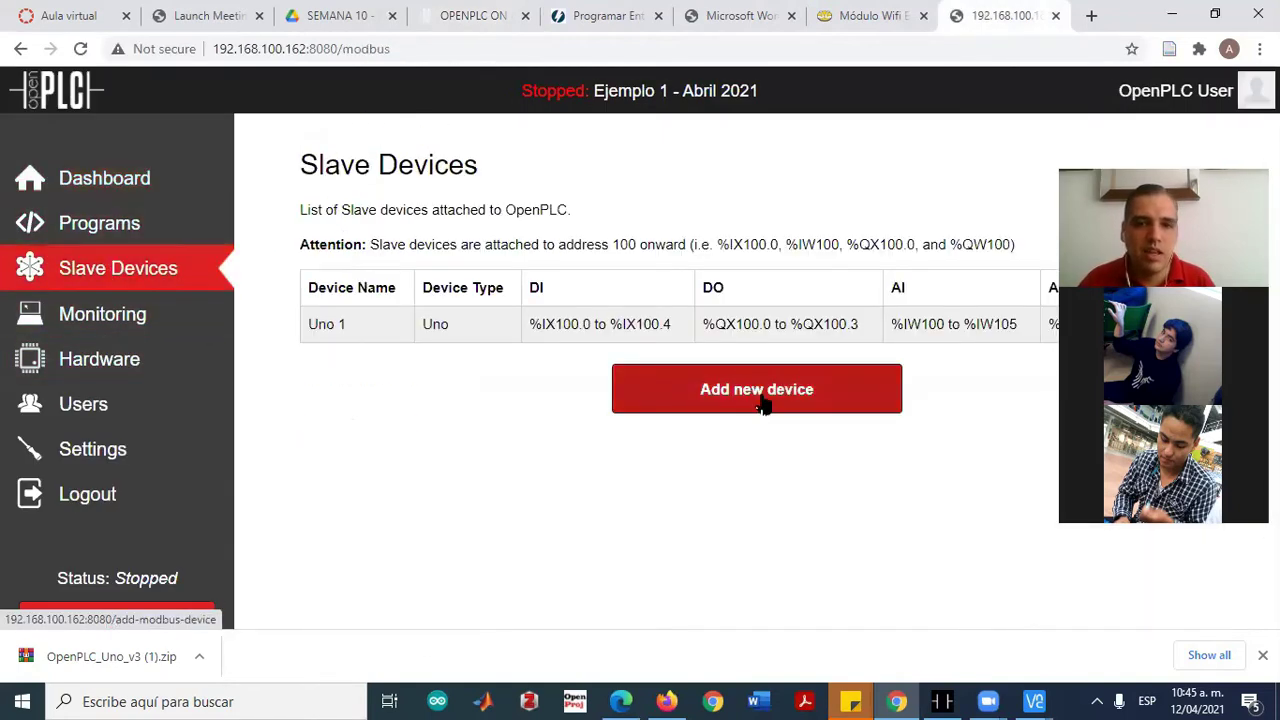
click(764, 410)
click(399, 279)
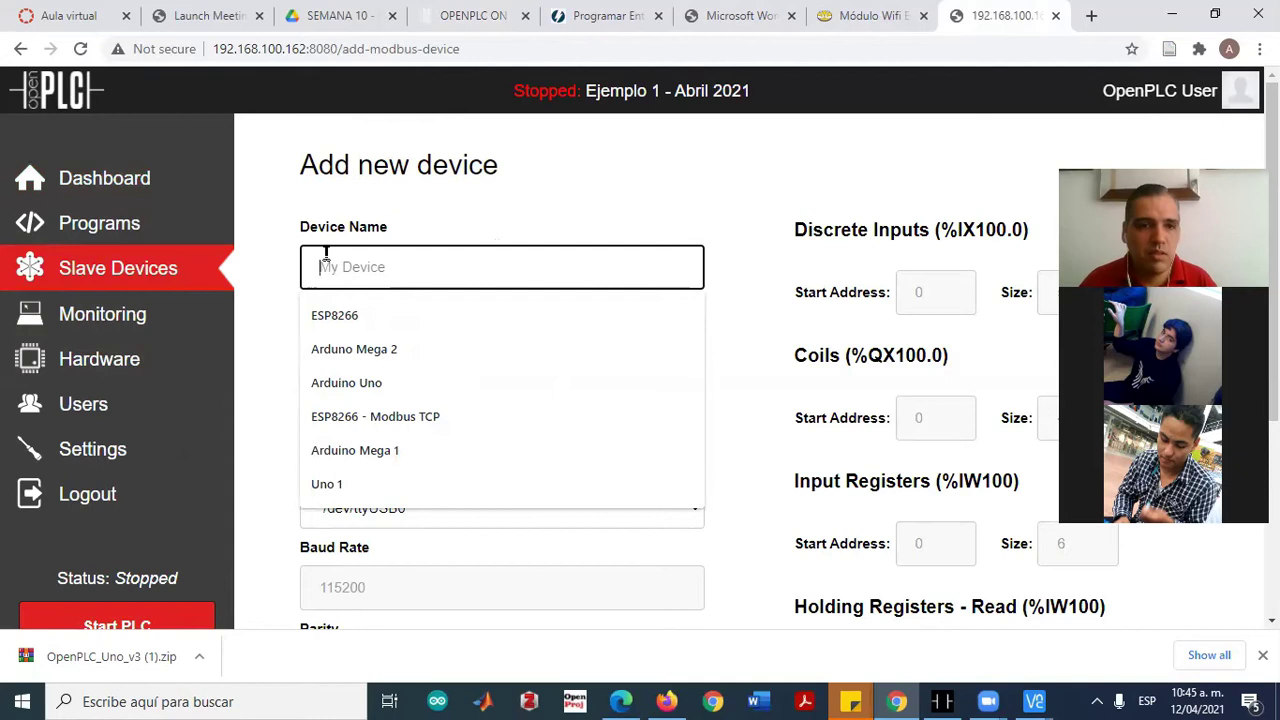
click(272, 332)
click(361, 252)
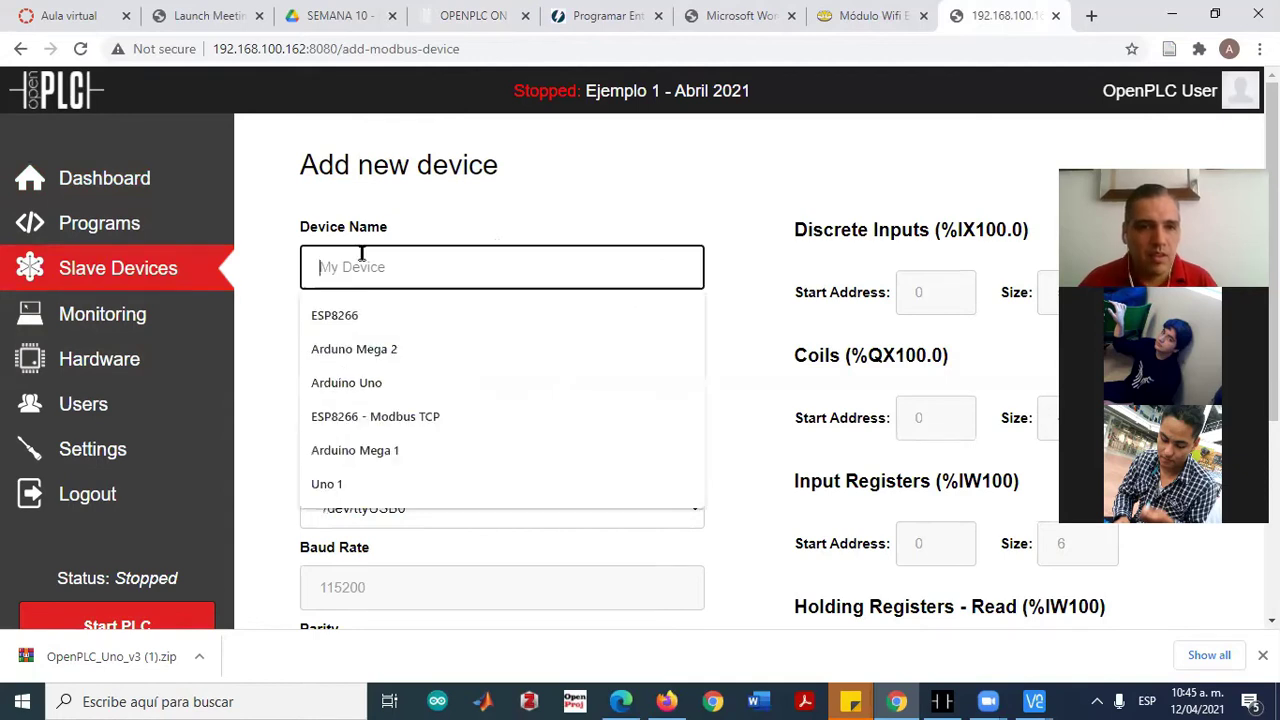
text(Exp)
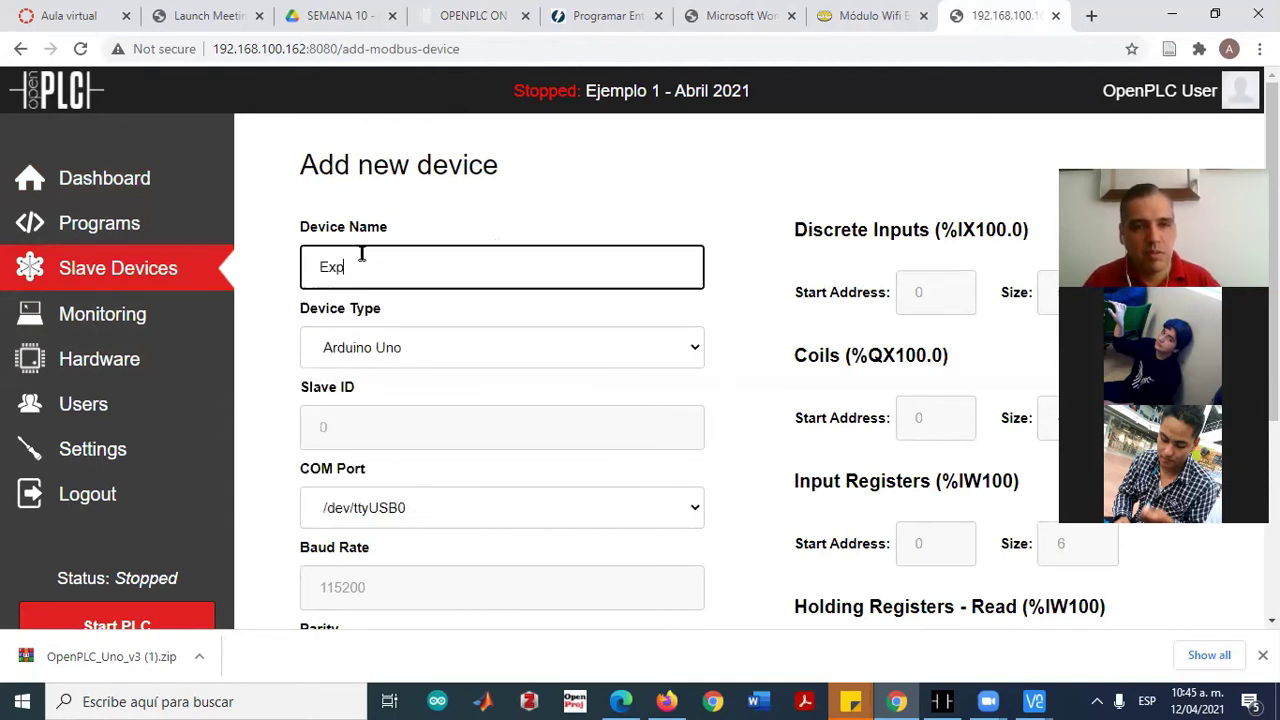
text(erimento 1)
click(427, 372)
Keep the default Slave ID, set the COM port to /dev/ttyAMA0, and save the device
click(371, 432)
scroll(337, 423, down, 2)
scroll(340, 400, up, 2)
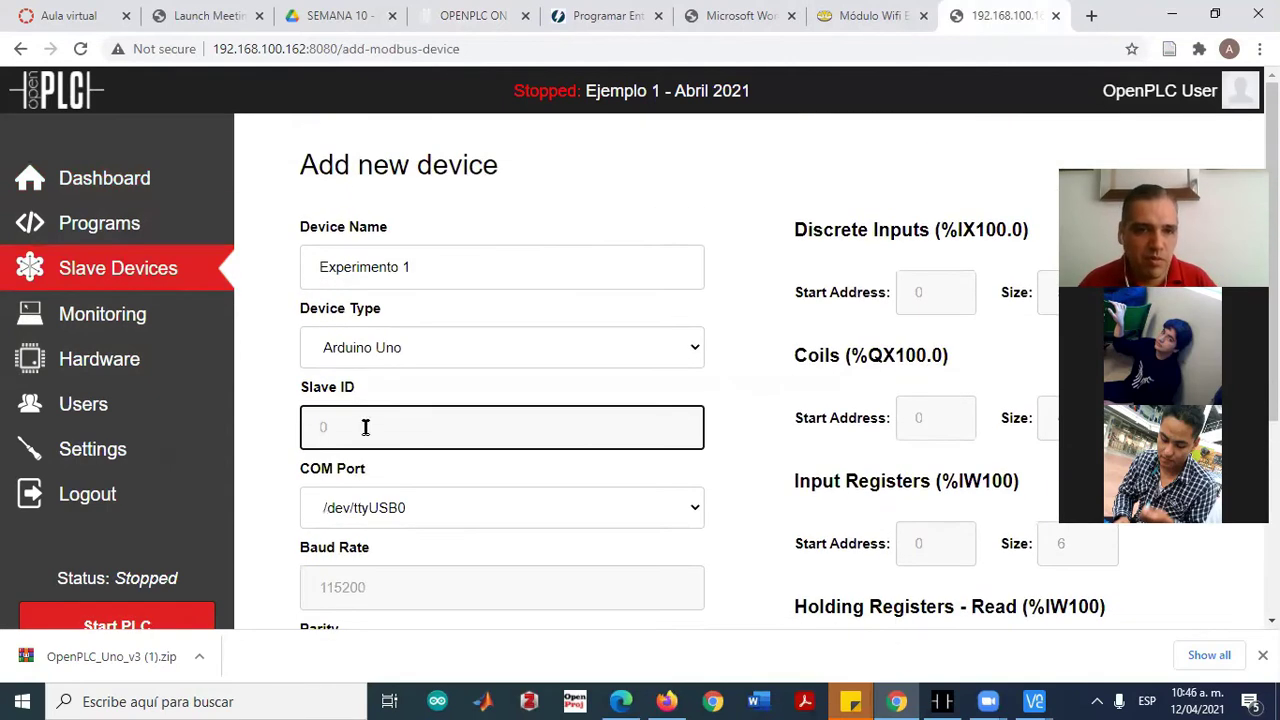
click(283, 404)
scroll(400, 330, down, 2)
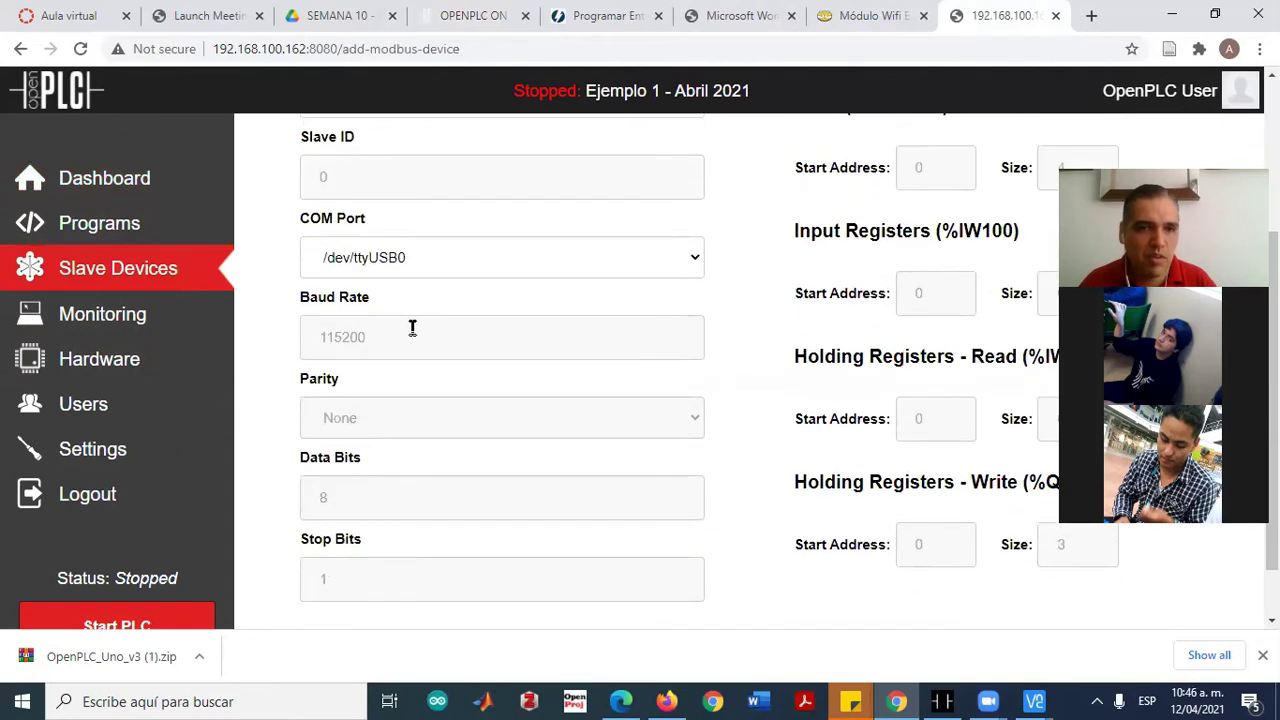
click(390, 257)
click(405, 302)
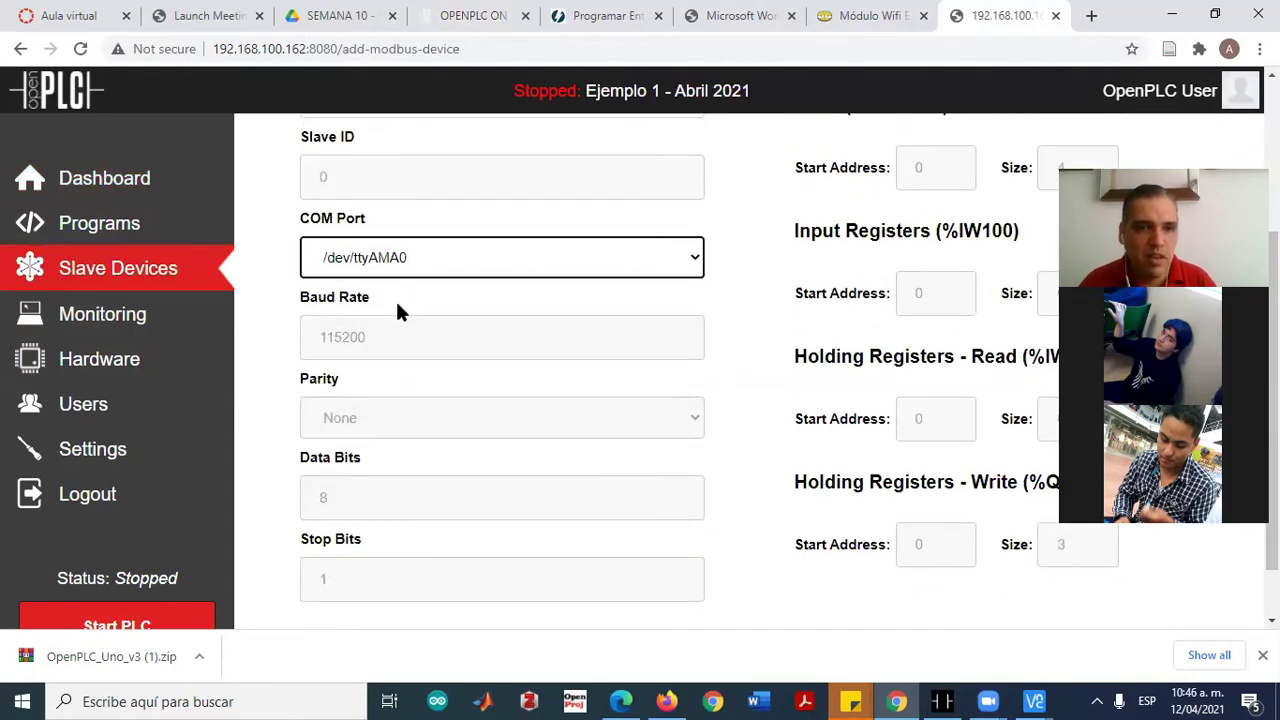
click(274, 344)
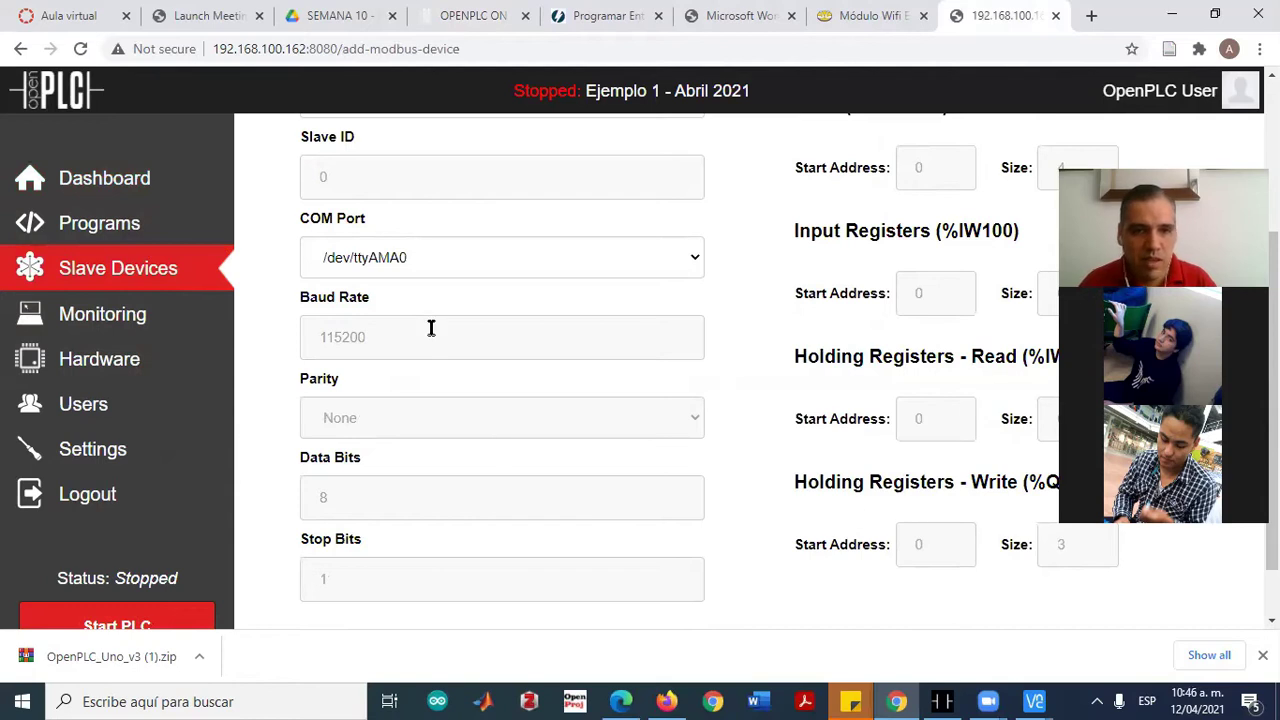
scroll(923, 326, up, 2)
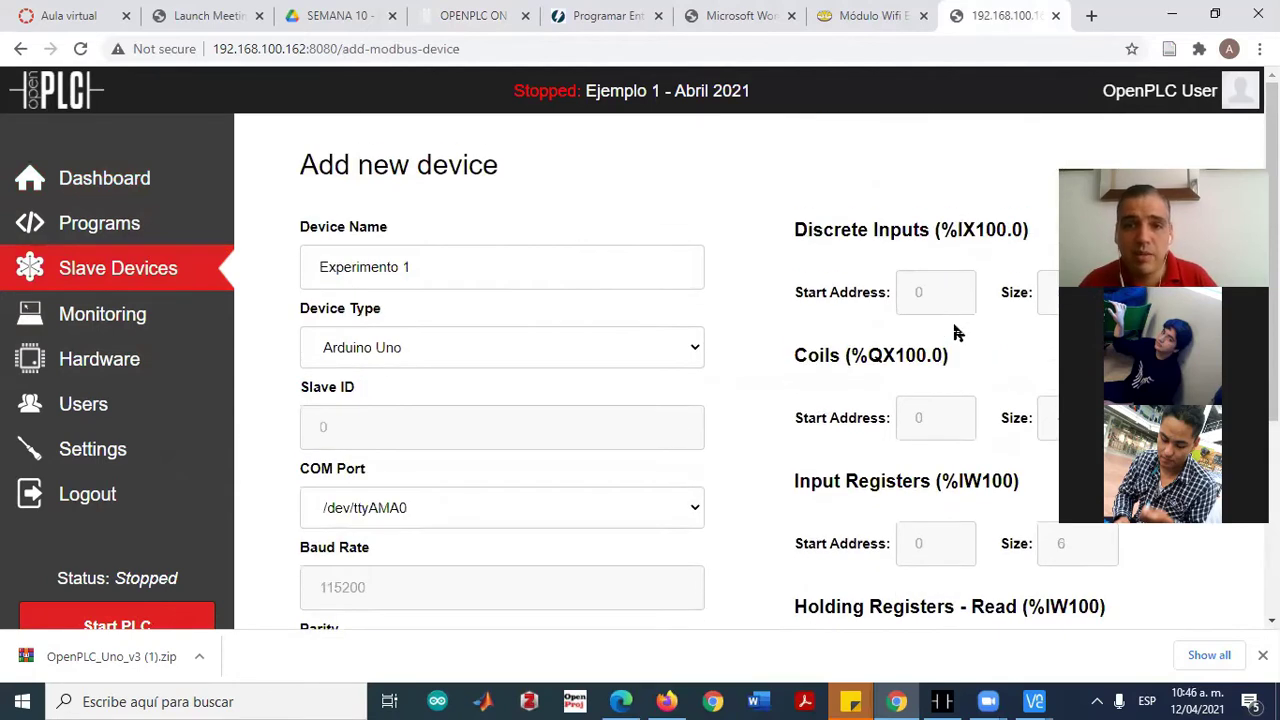
scroll(737, 331, down, 3)
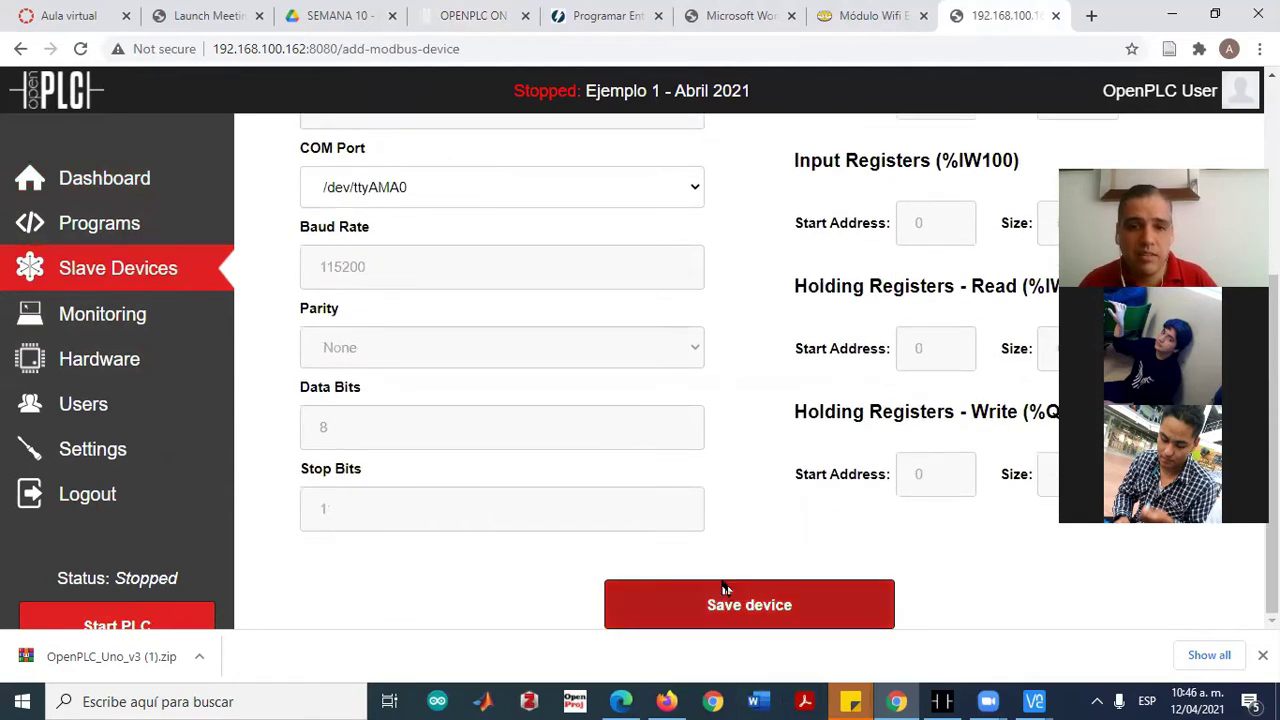
click(723, 614)
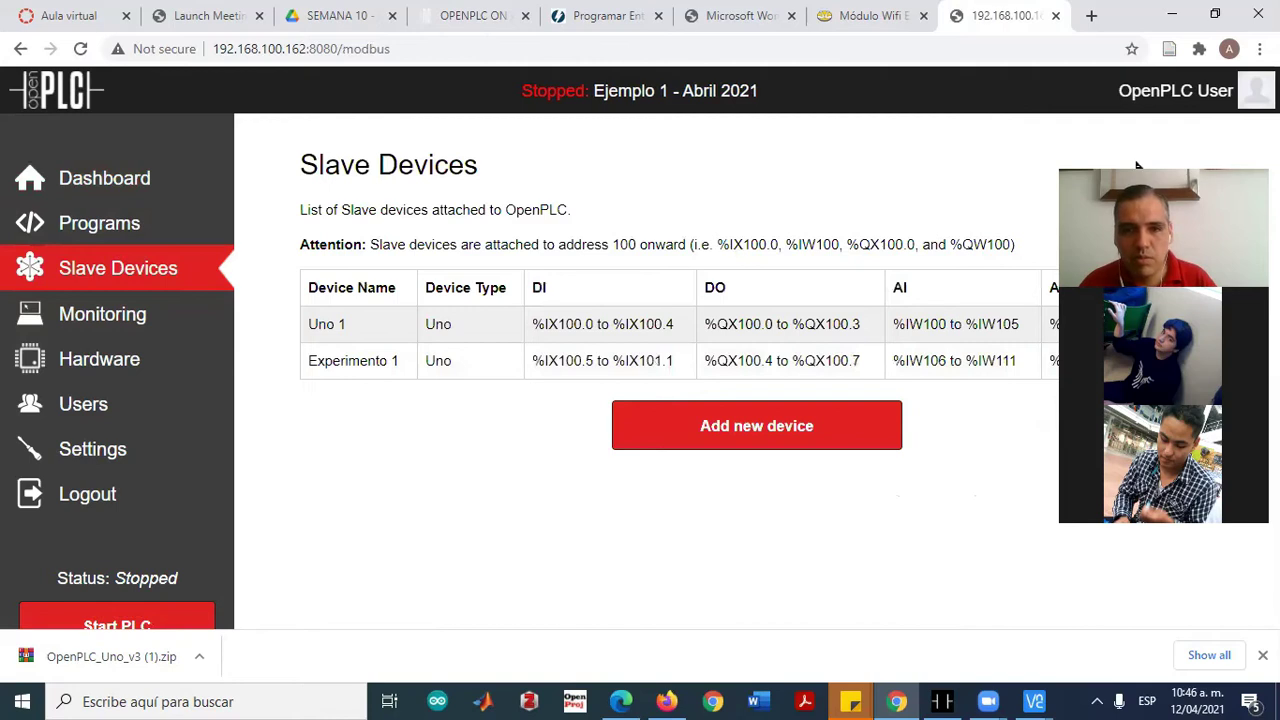
Delete the Experimento 1 slave device
click(357, 360)
scroll(570, 390, down, 3)
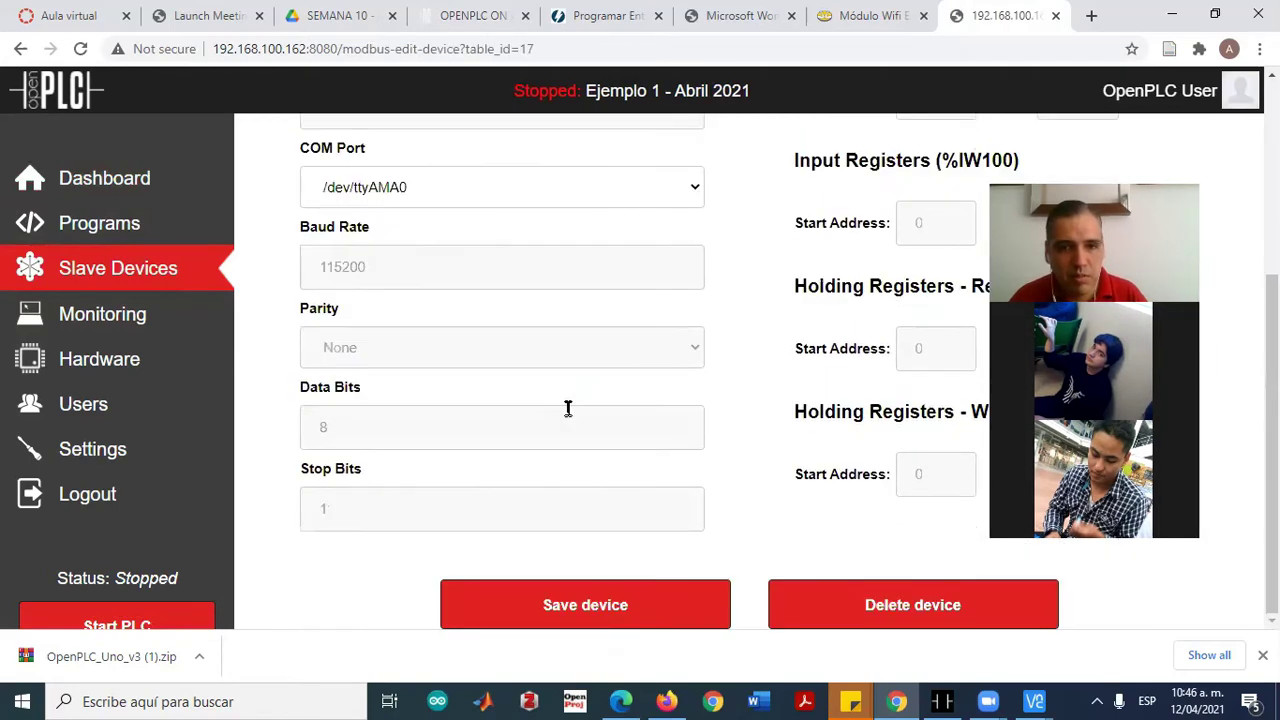
click(875, 608)
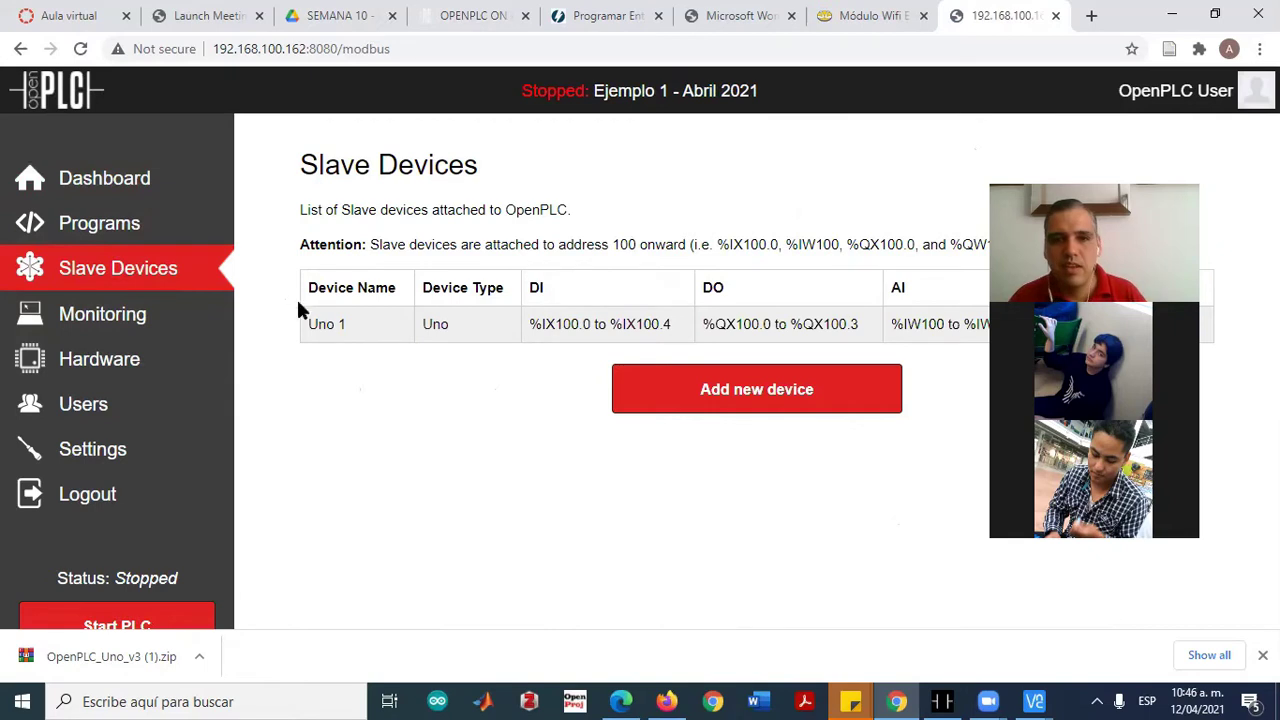
Pass through Monitoring and Slave Devices to reach the Programs list
click(106, 322)
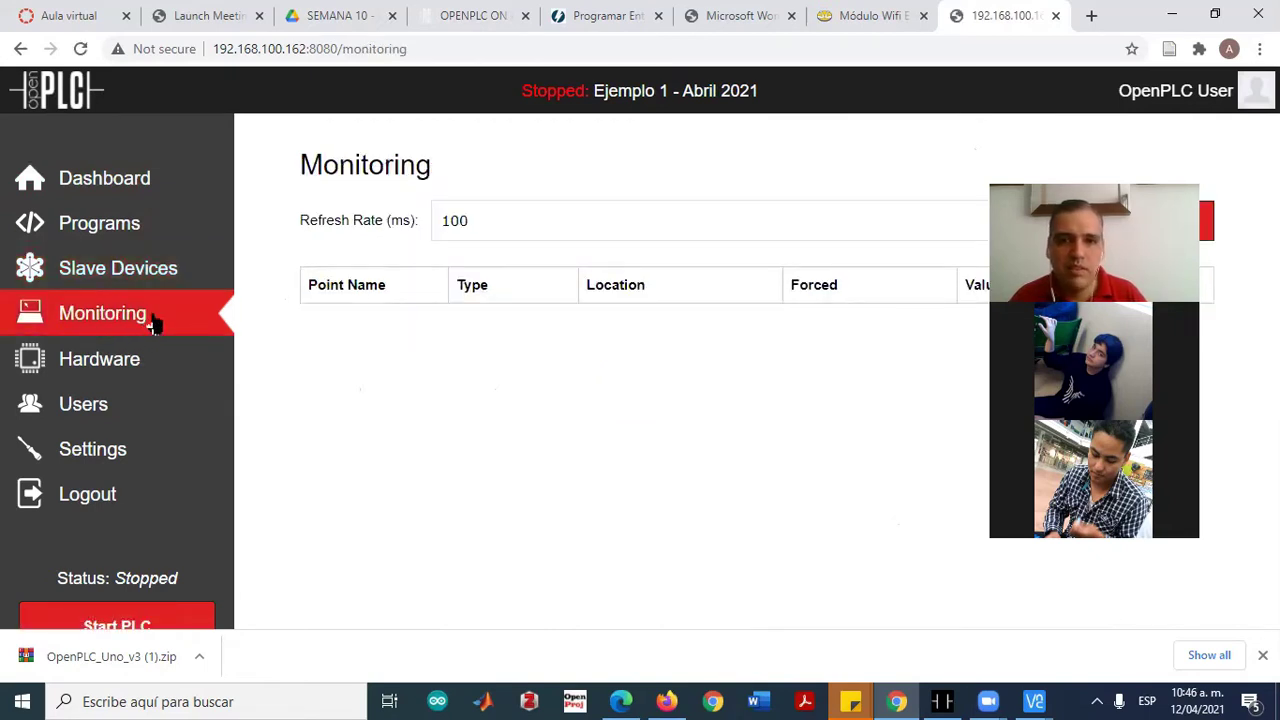
click(98, 272)
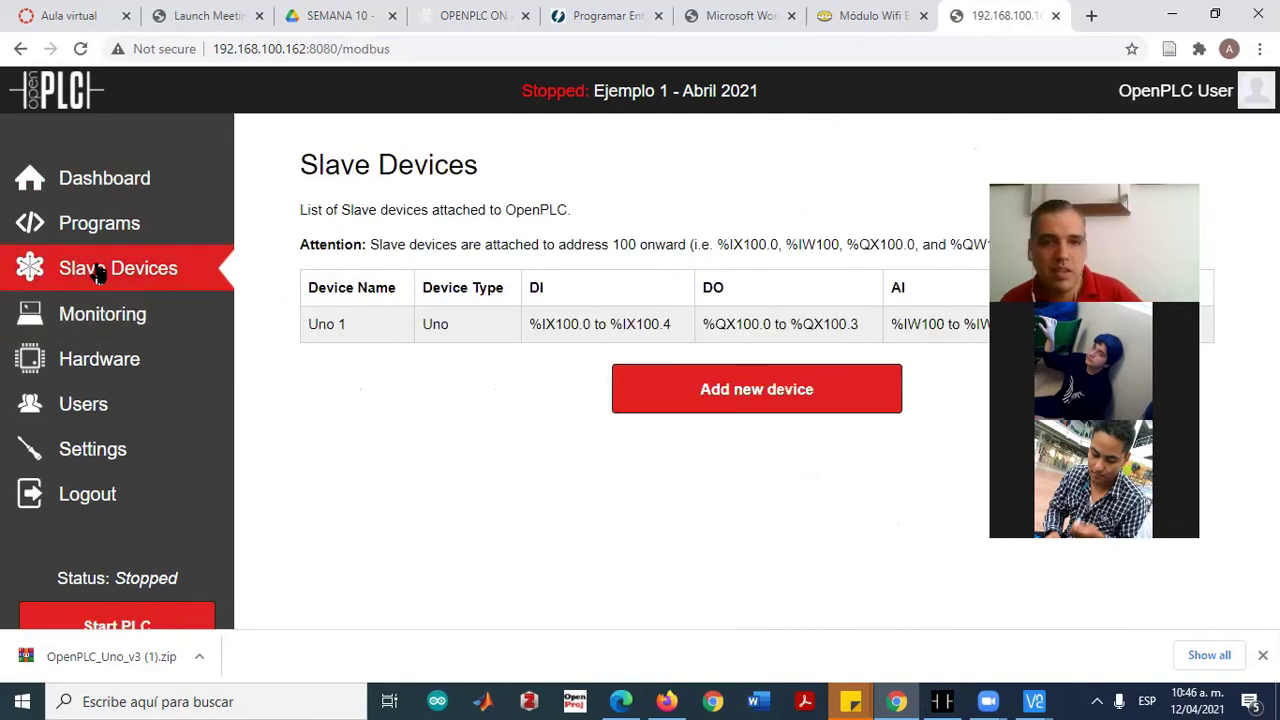
click(88, 226)
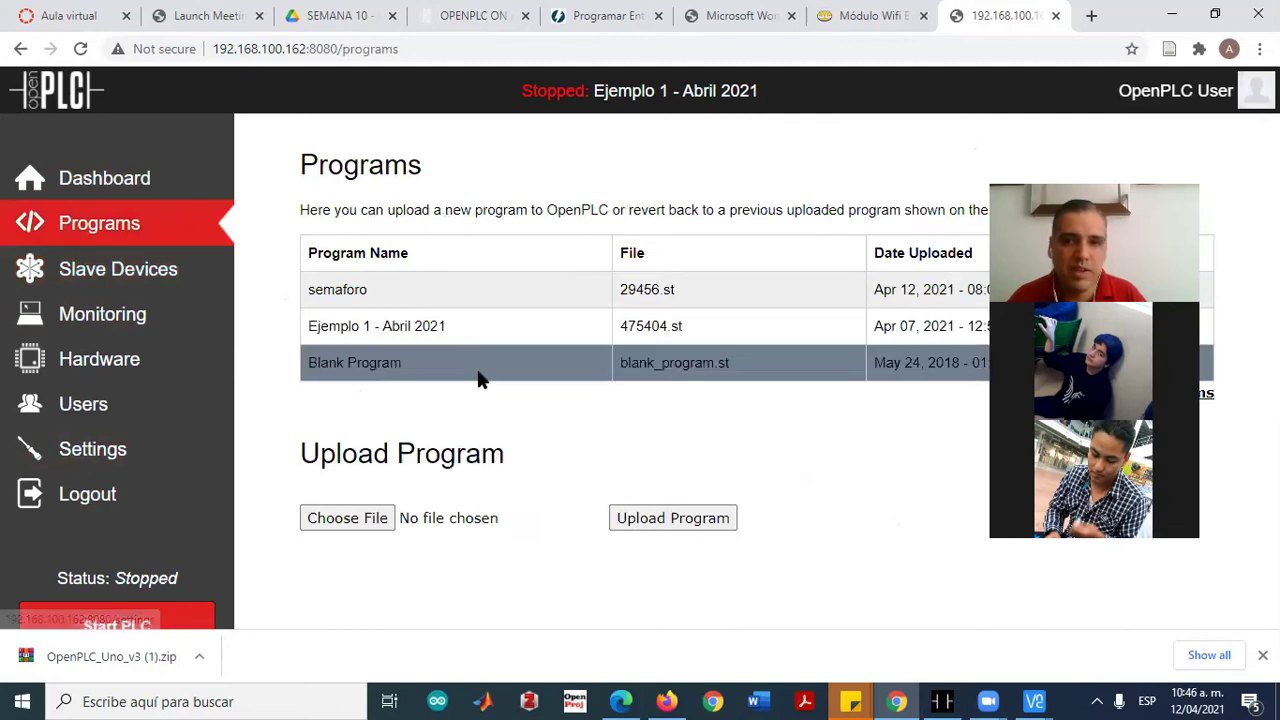
Launch Ejemplo 1 - Abril 2021 to recompile it, and return to the Dashboard after successful compilation
click(355, 328)
scroll(614, 489, down, 2)
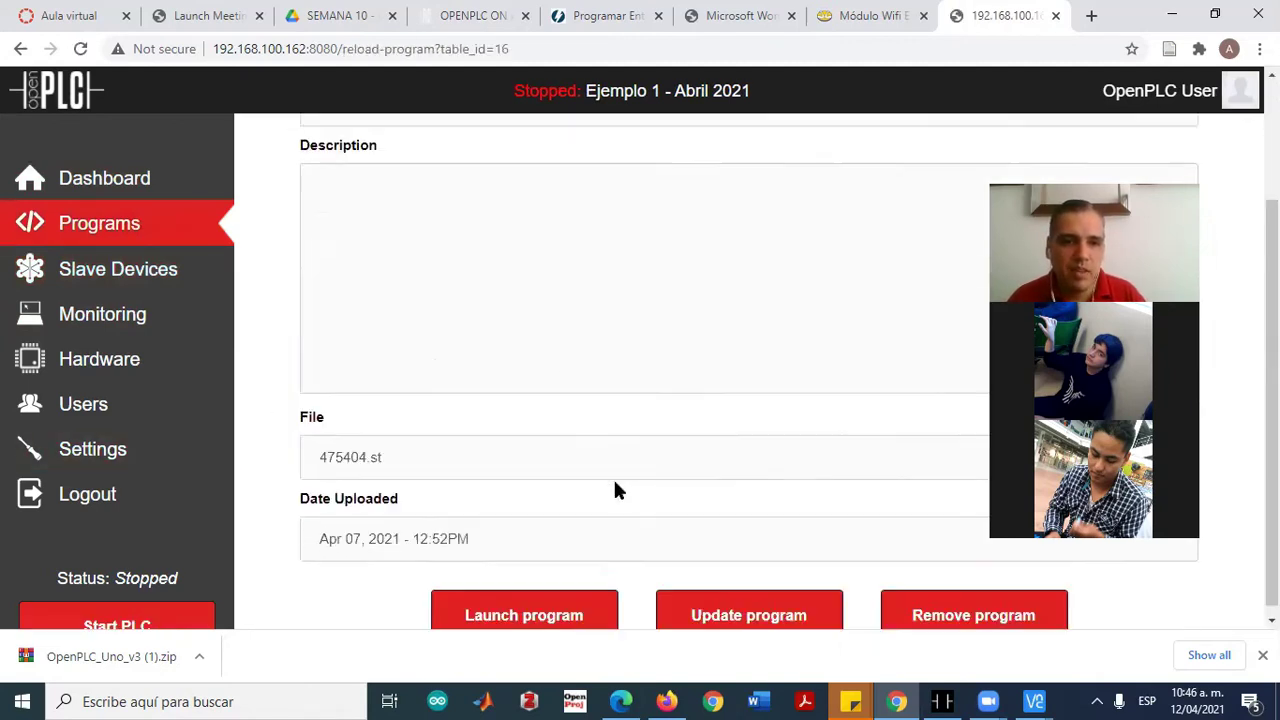
click(525, 606)
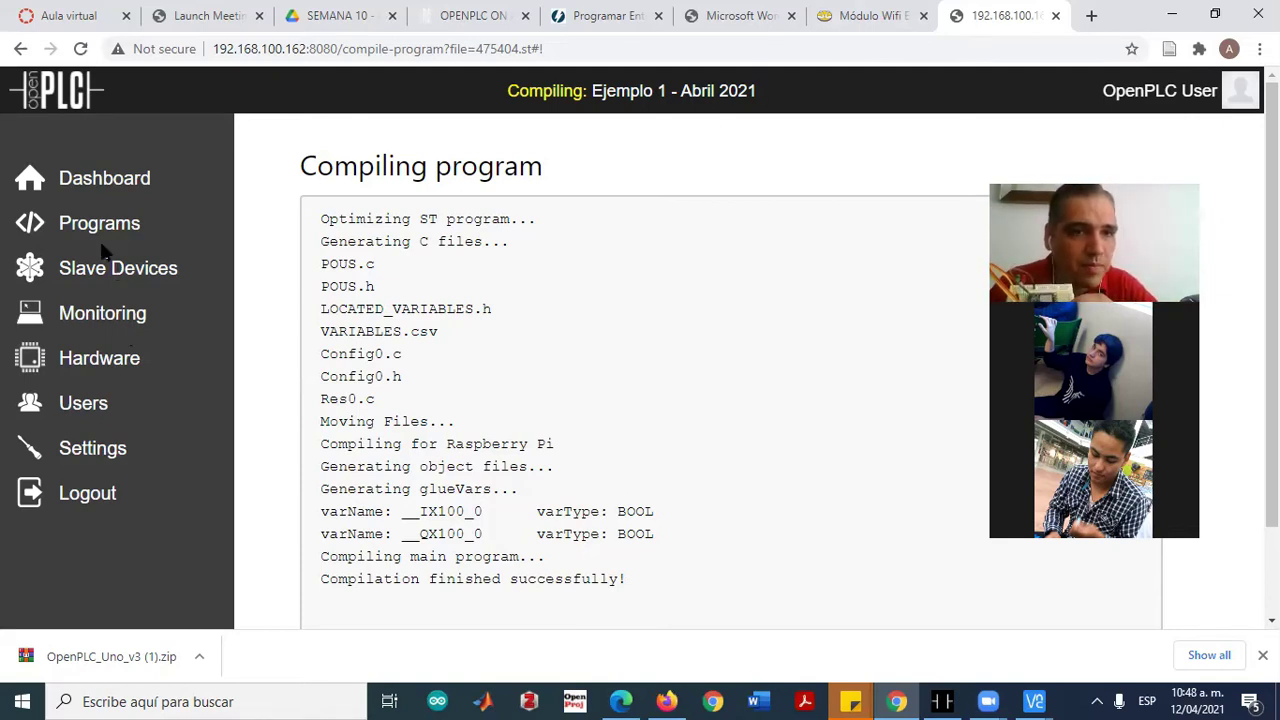
scroll(737, 549, down, 2)
click(760, 612)
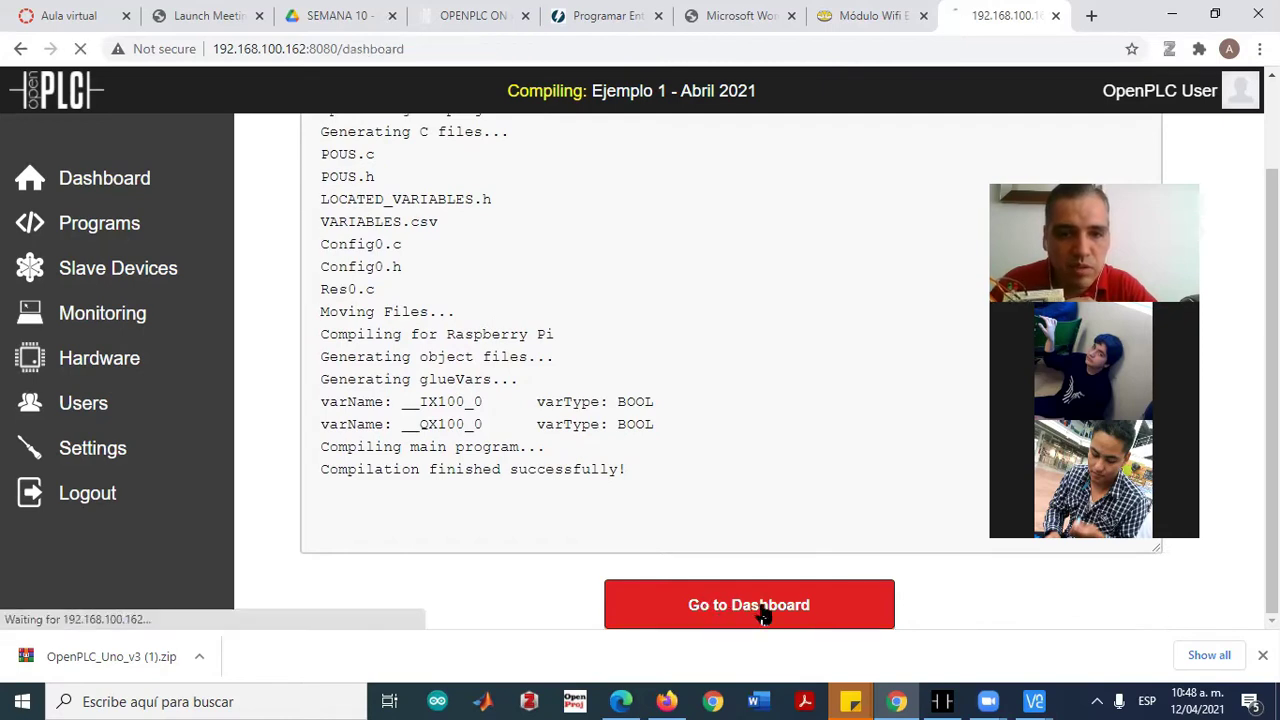
Start the PLC and scroll the Runtime Logs, which report Modbus timeouts with Uno 1
scroll(140, 550, down, 2)
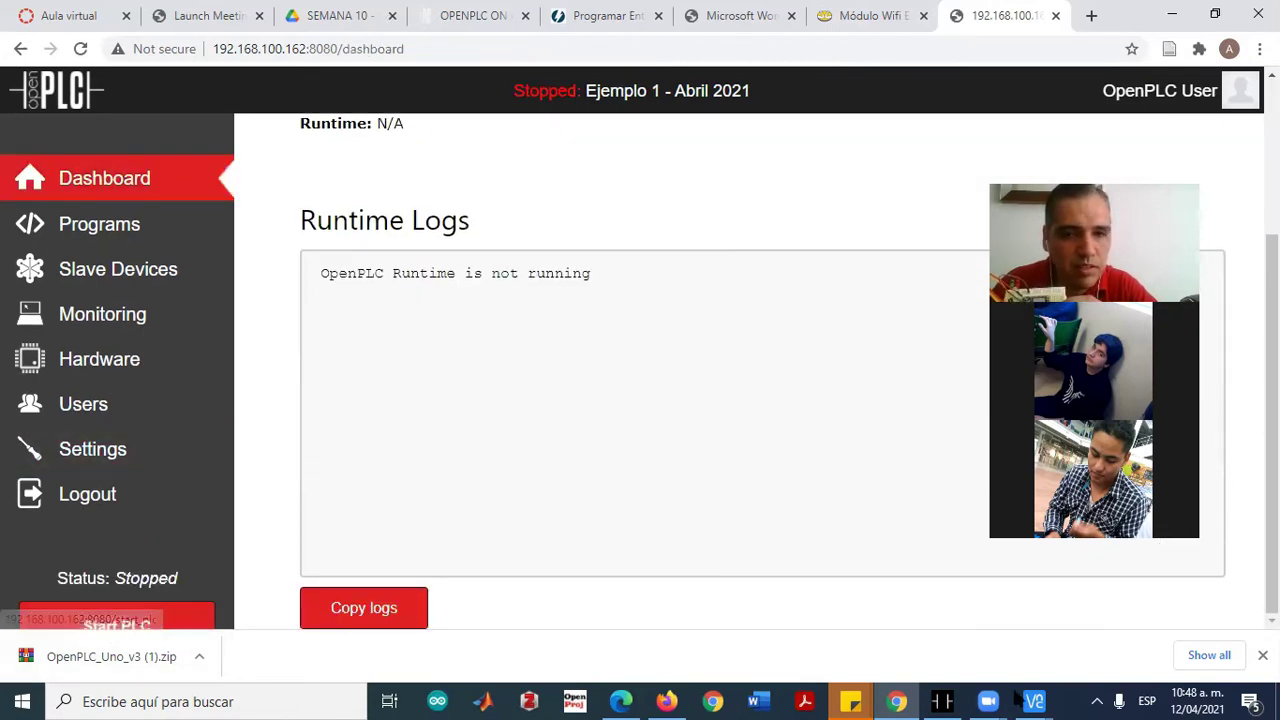
click(135, 632)
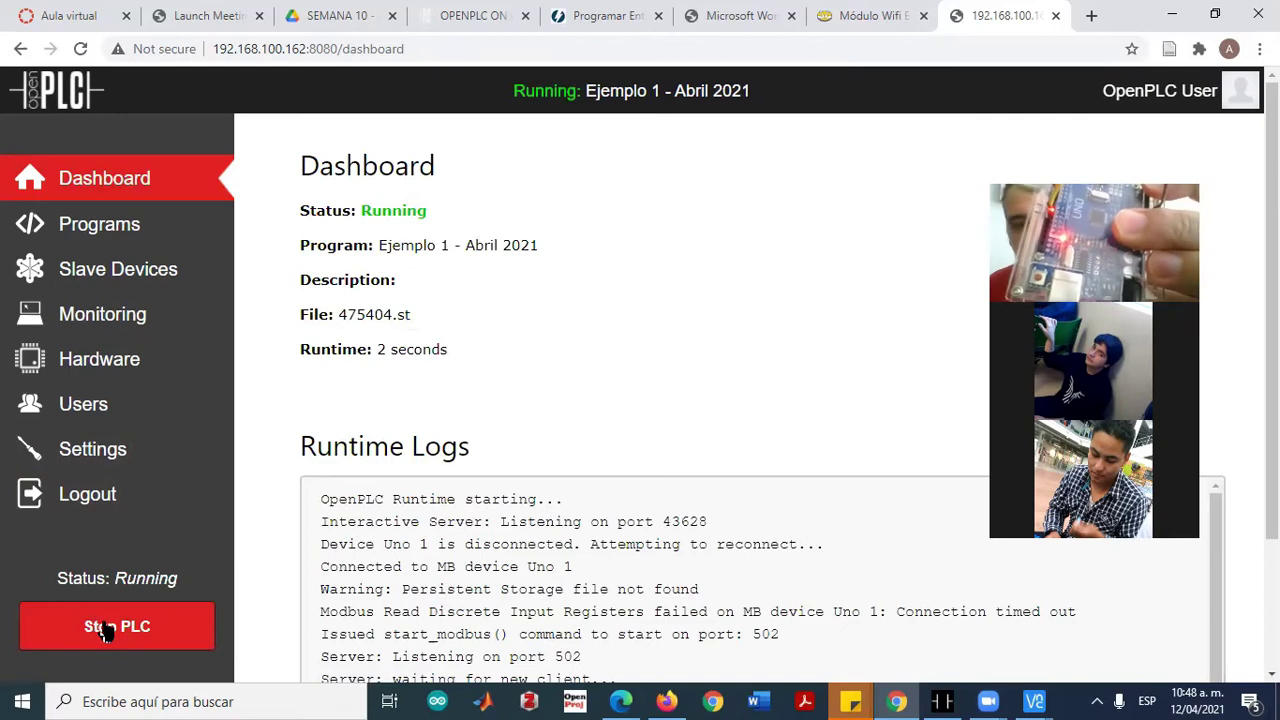
scroll(597, 570, down, 1)
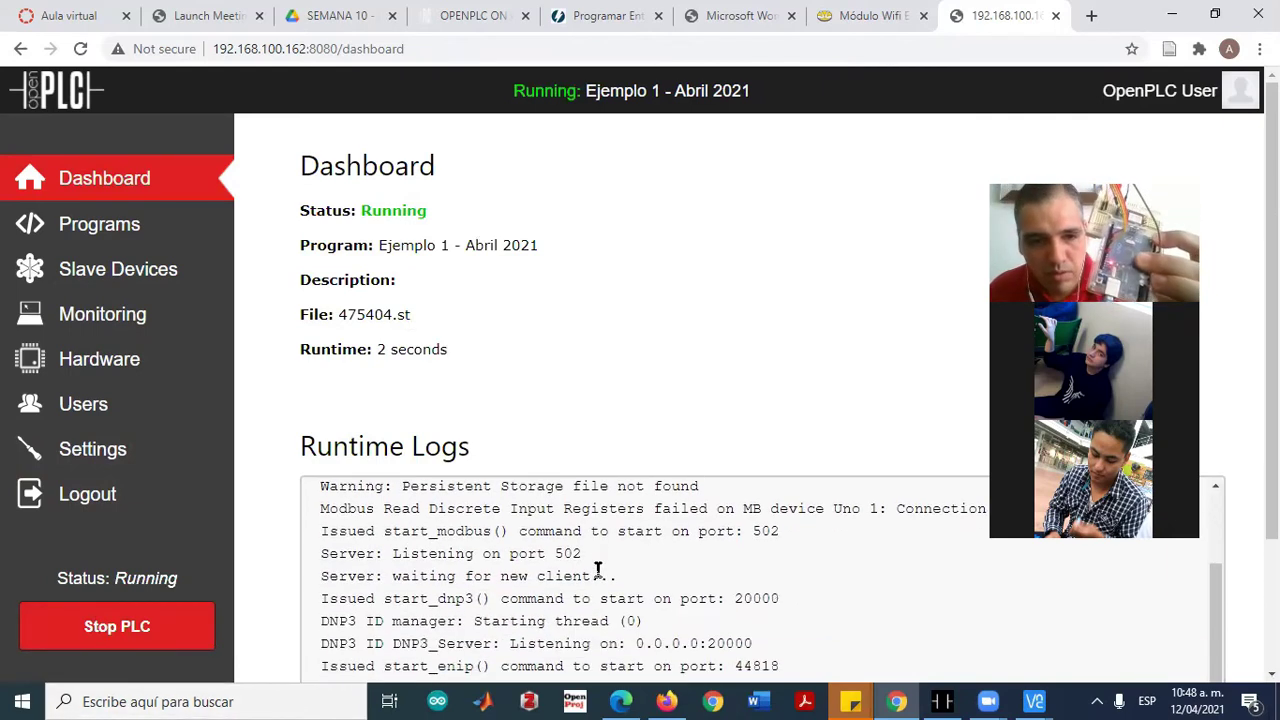
scroll(586, 423, down, 2)
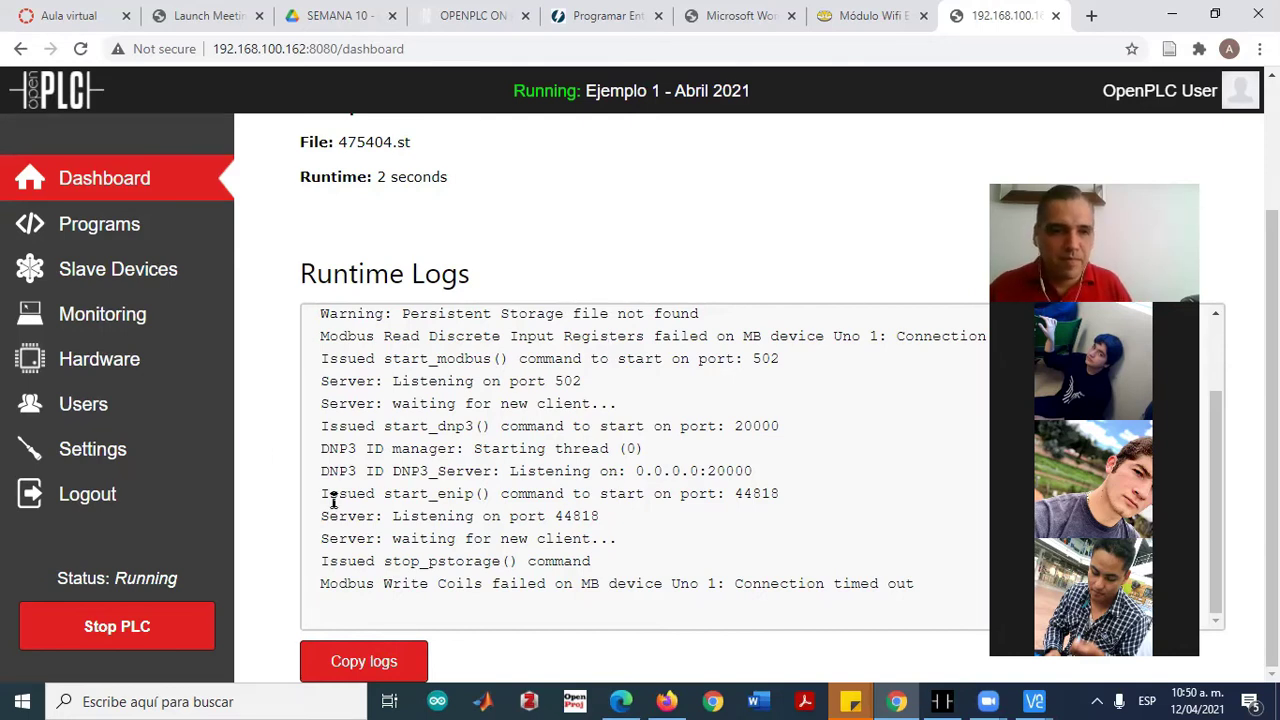
Stop the PLC, check the Slave Devices list, then switch to the Raspberry Pi desktop in VNC Viewer
click(117, 636)
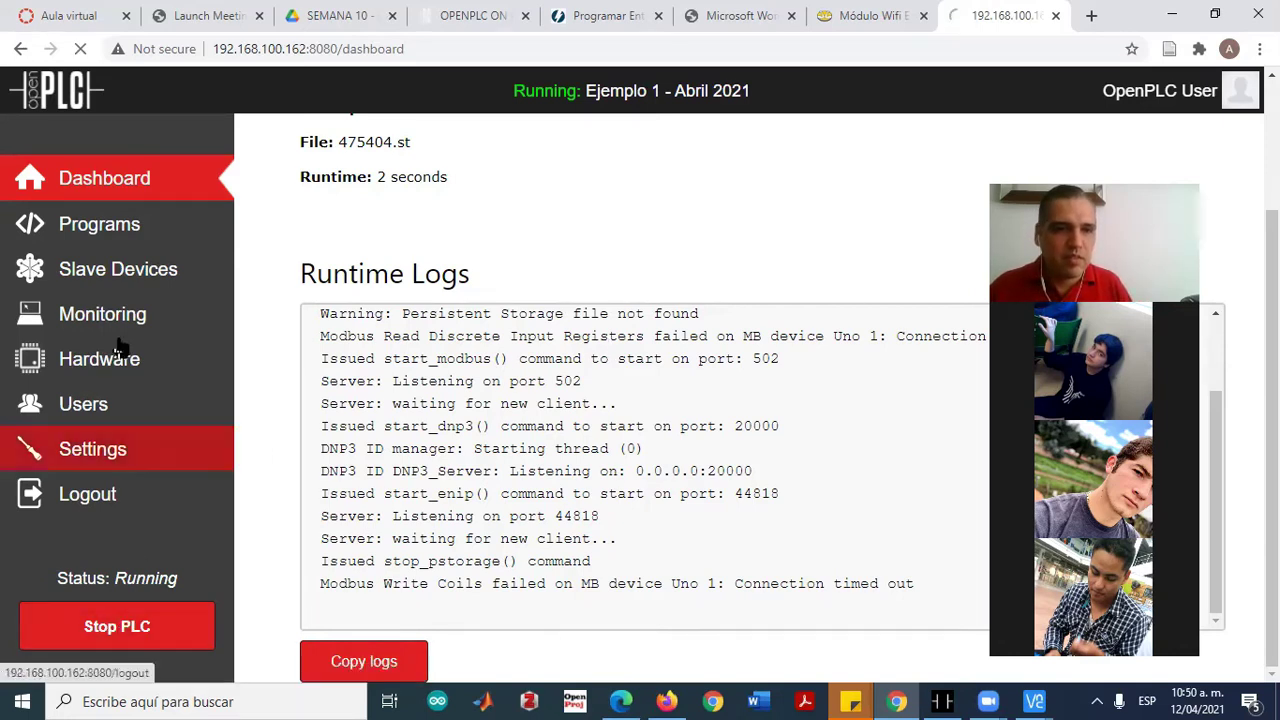
click(110, 283)
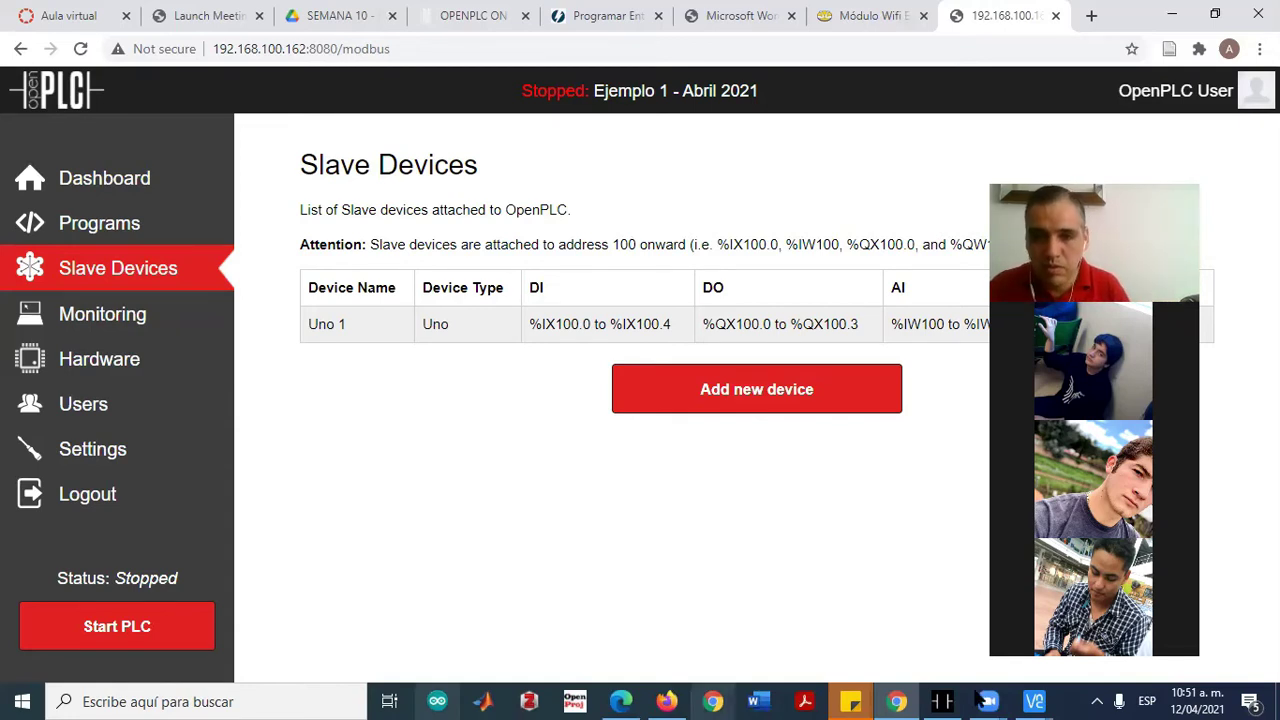
click(930, 575)
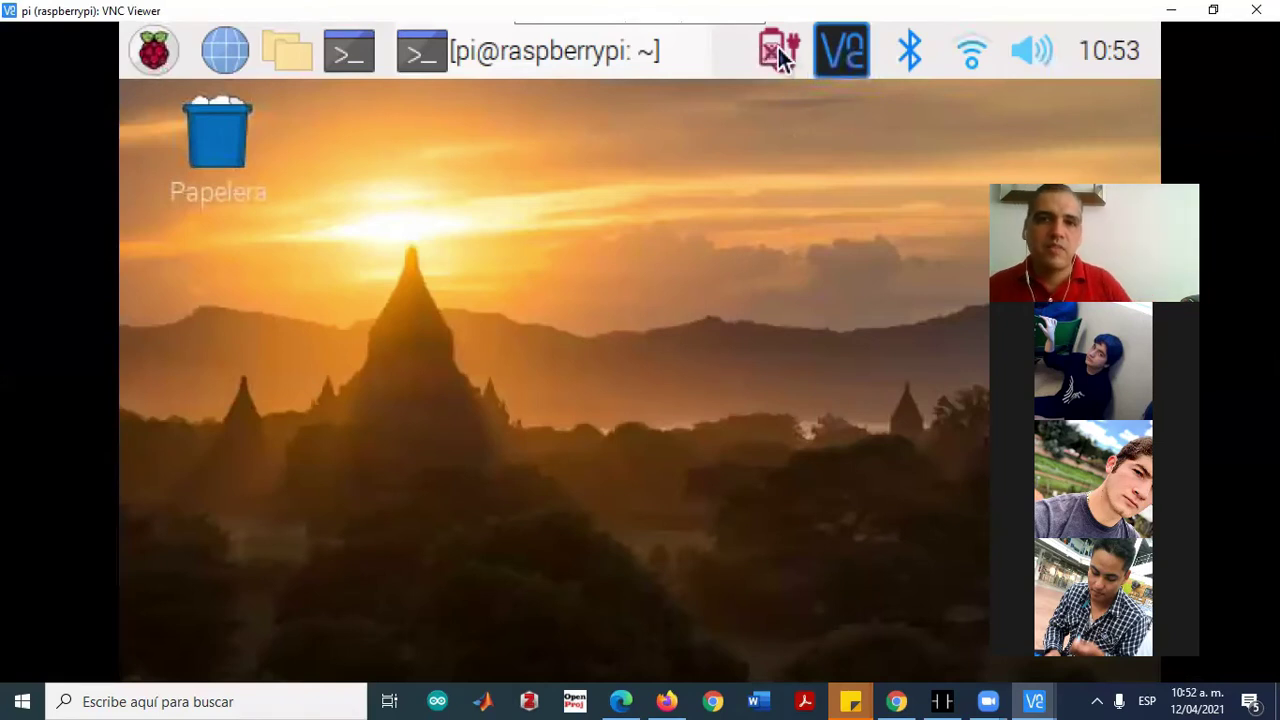
Minimize VNC Viewer so Chrome's OpenPLC Slave Devices page, listing Uno 1, is back
mouse_move(776, 46)
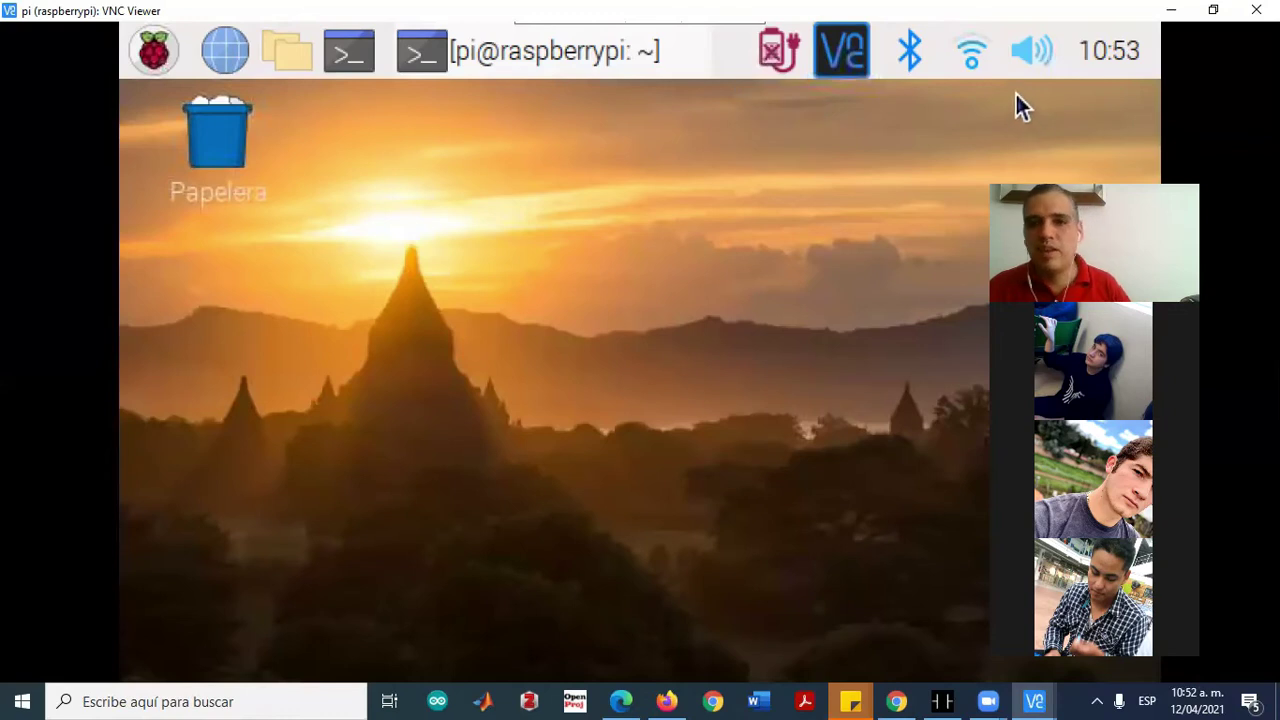
click(1172, 12)
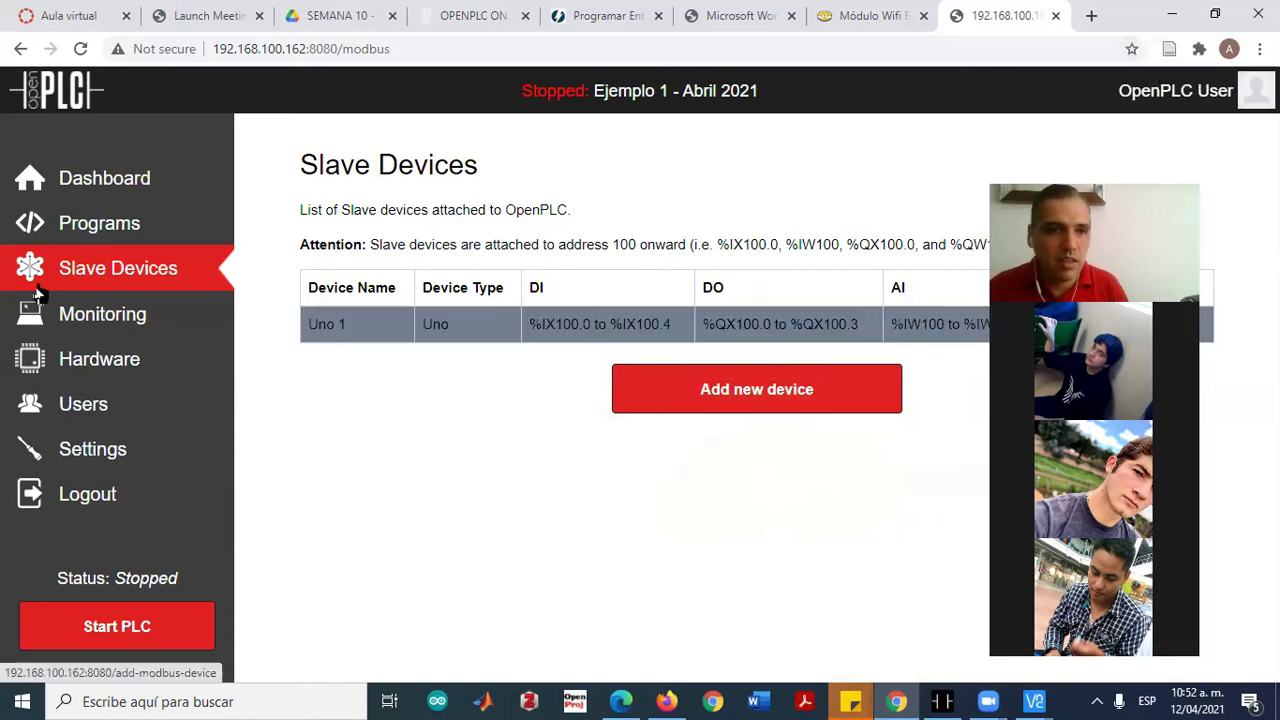
Re-save the Uno 1 slave device, then open the Ejemplo 1 - Abril 2021 (475404.st) program info
click(442, 326)
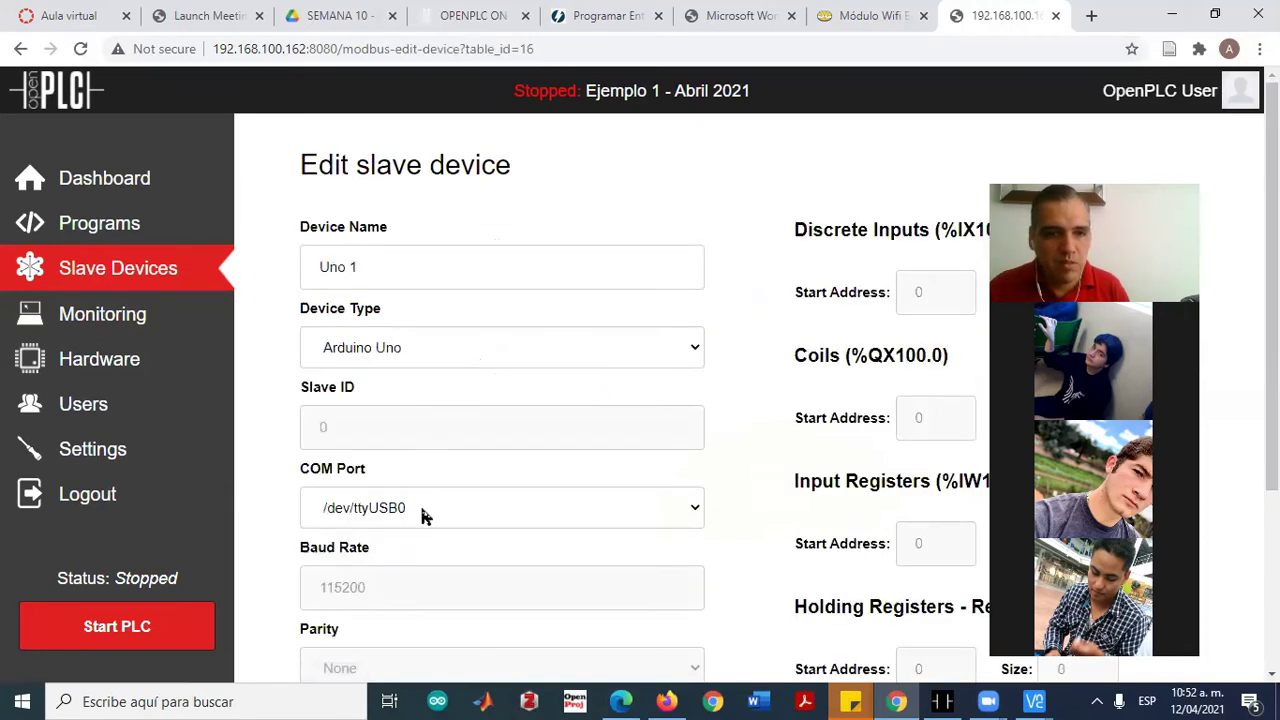
scroll(640, 477, down, 3)
click(588, 661)
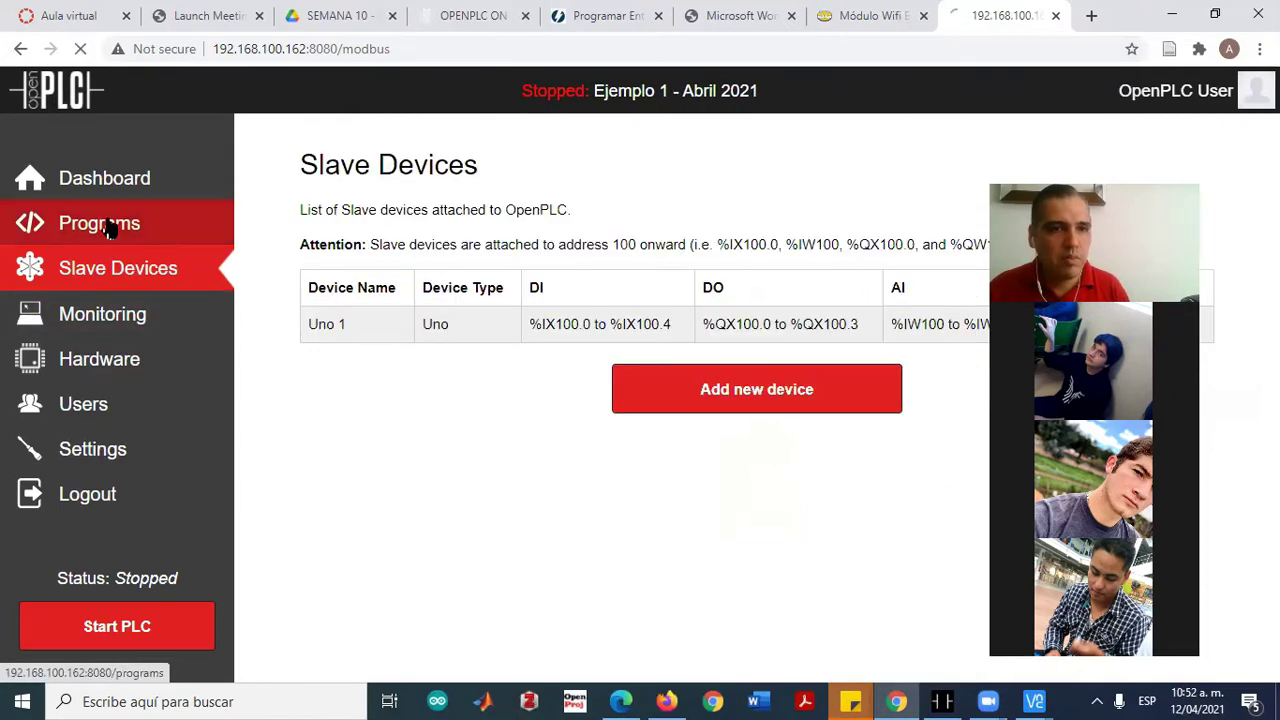
click(110, 228)
click(365, 325)
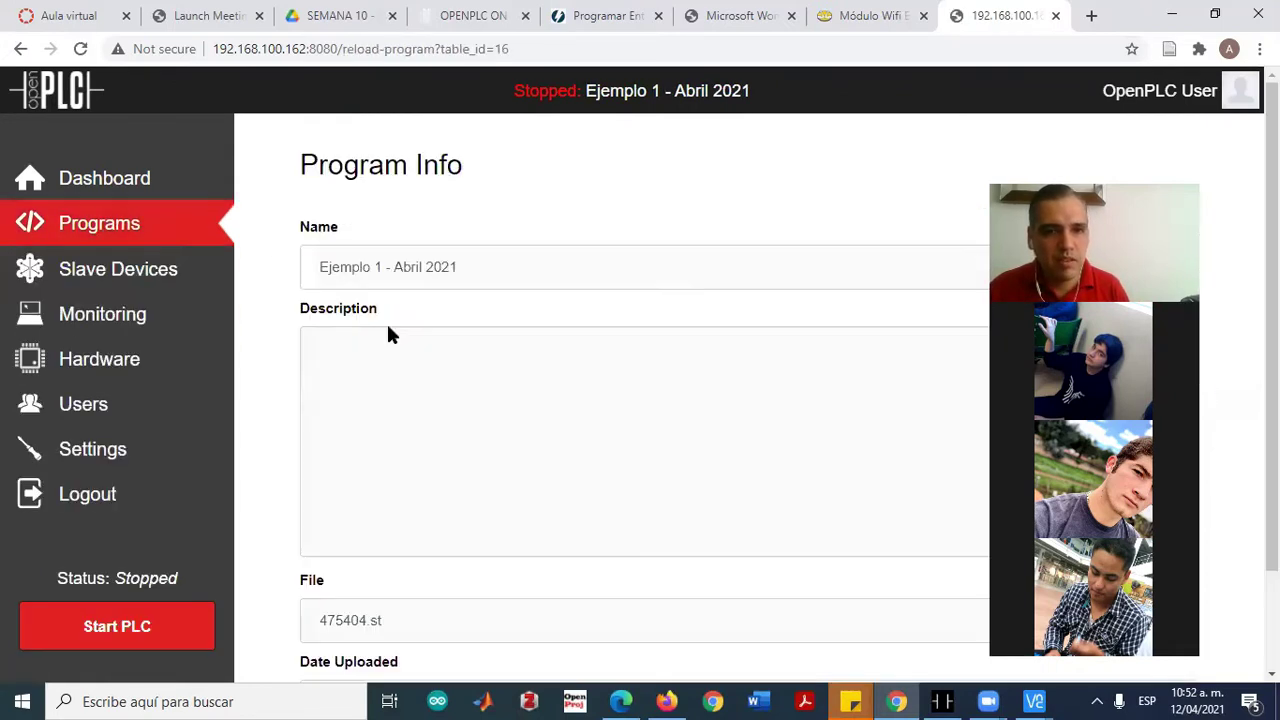
Launch Ejemplo 1 - Abril 2021, noting IX100_0 and QX100_0 in the log until compilation succeeds
scroll(536, 480, down, 2)
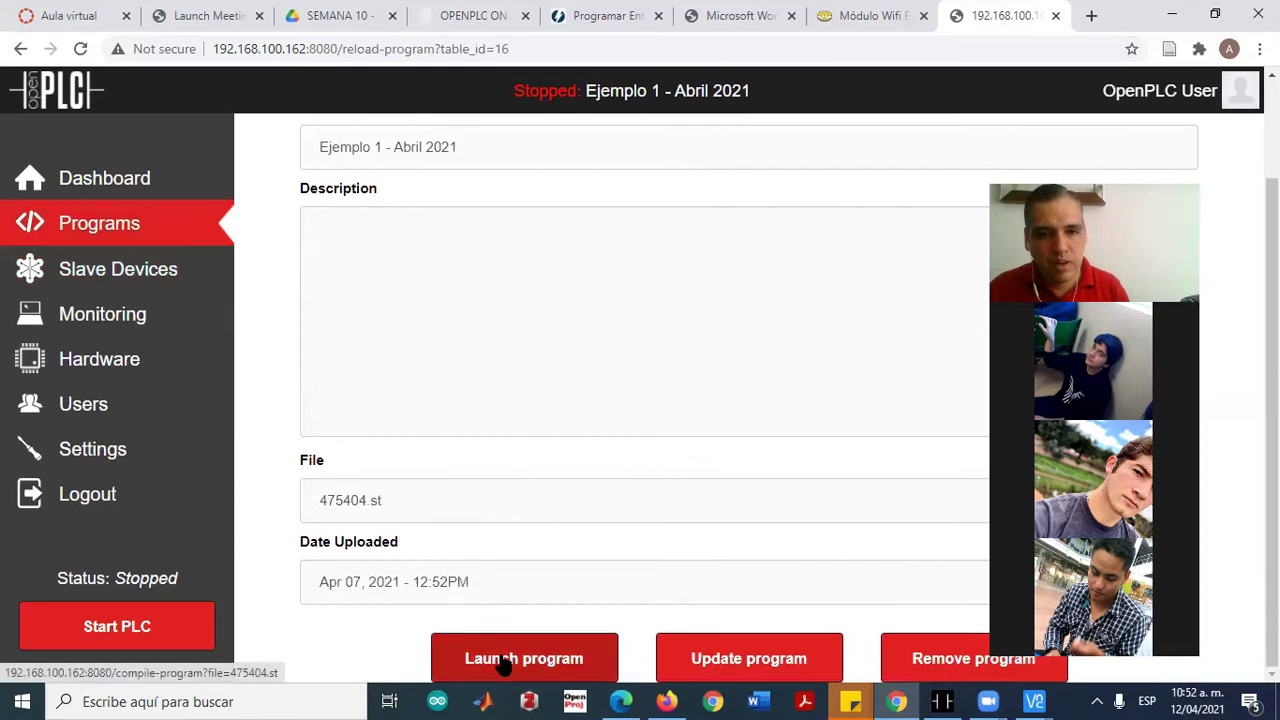
click(505, 662)
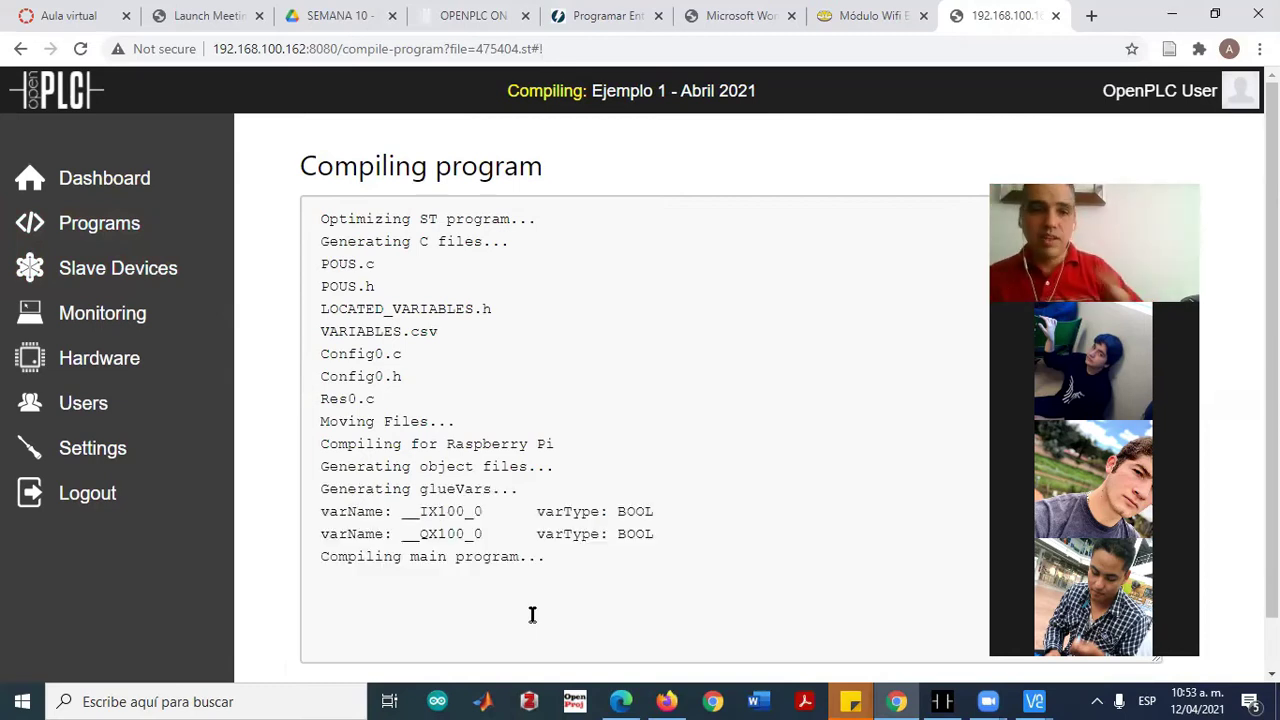
drag(420, 512, 482, 517)
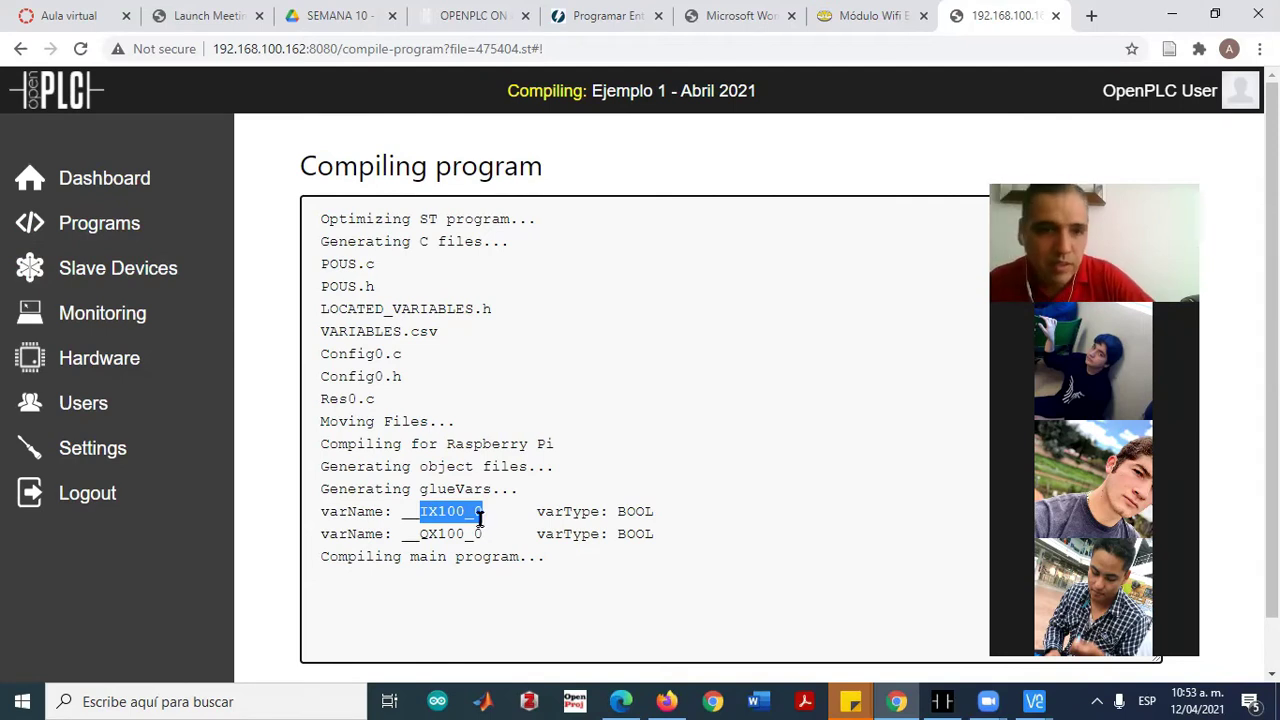
drag(420, 534, 478, 535)
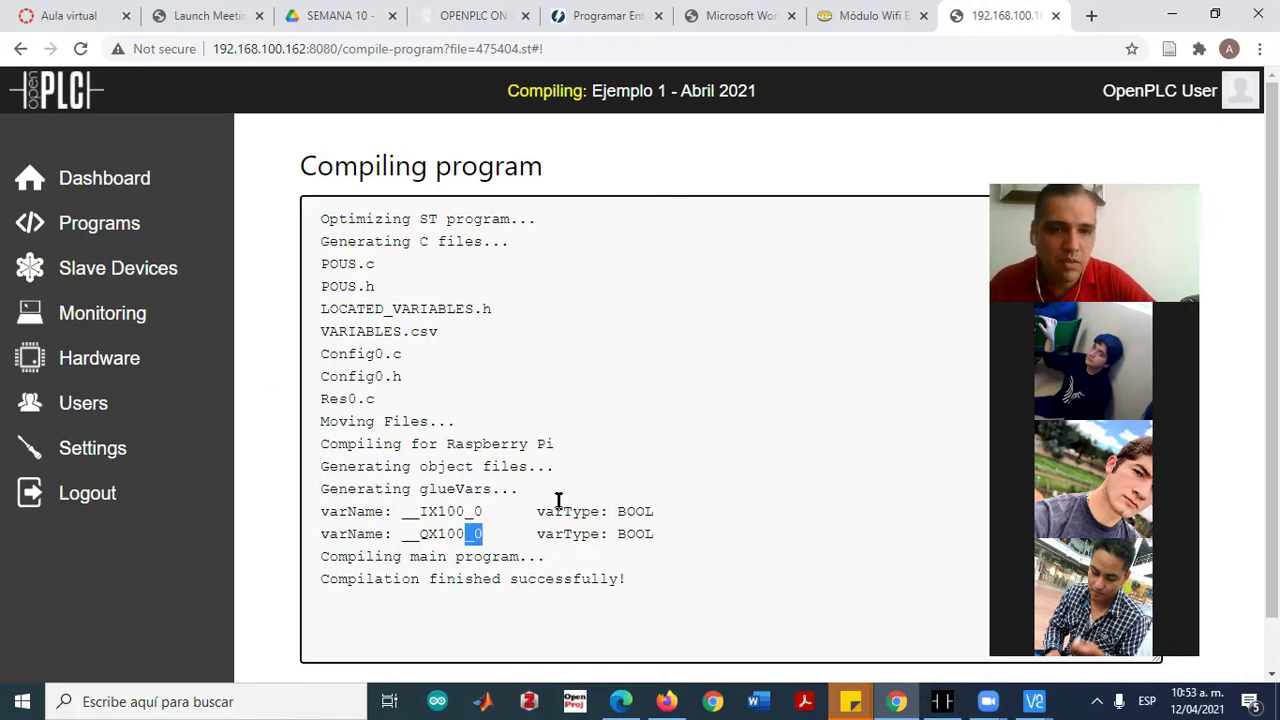
scroll(610, 580, down, 1)
Start the PLC from the dashboard and open Monitoring, where LAMP and PB1 both read FALSE
click(745, 662)
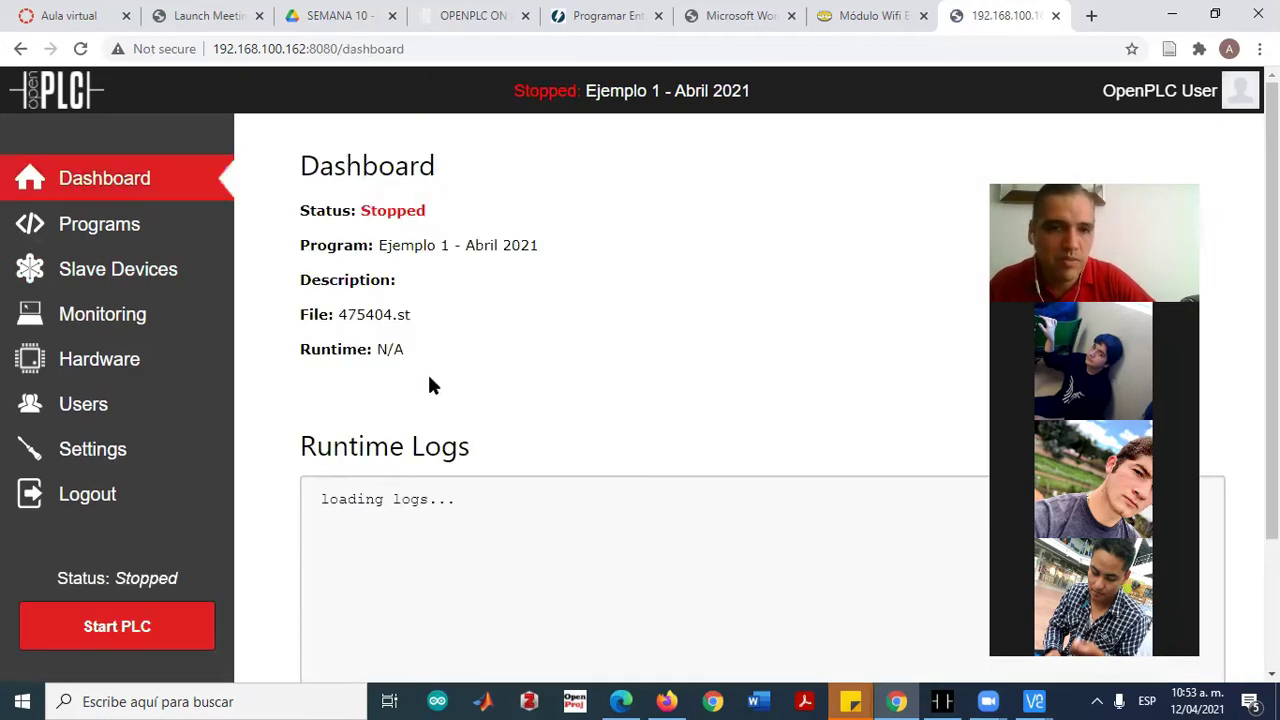
scroll(490, 375, down, 3)
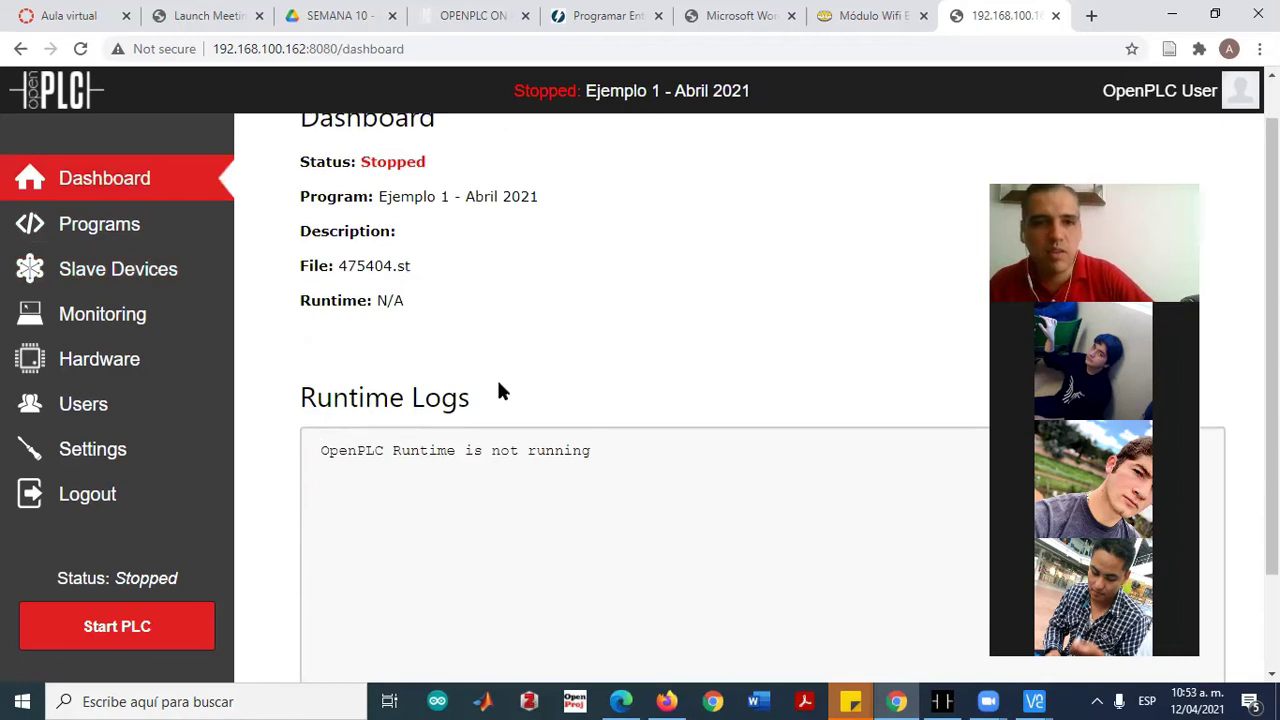
scroll(514, 417, up, 3)
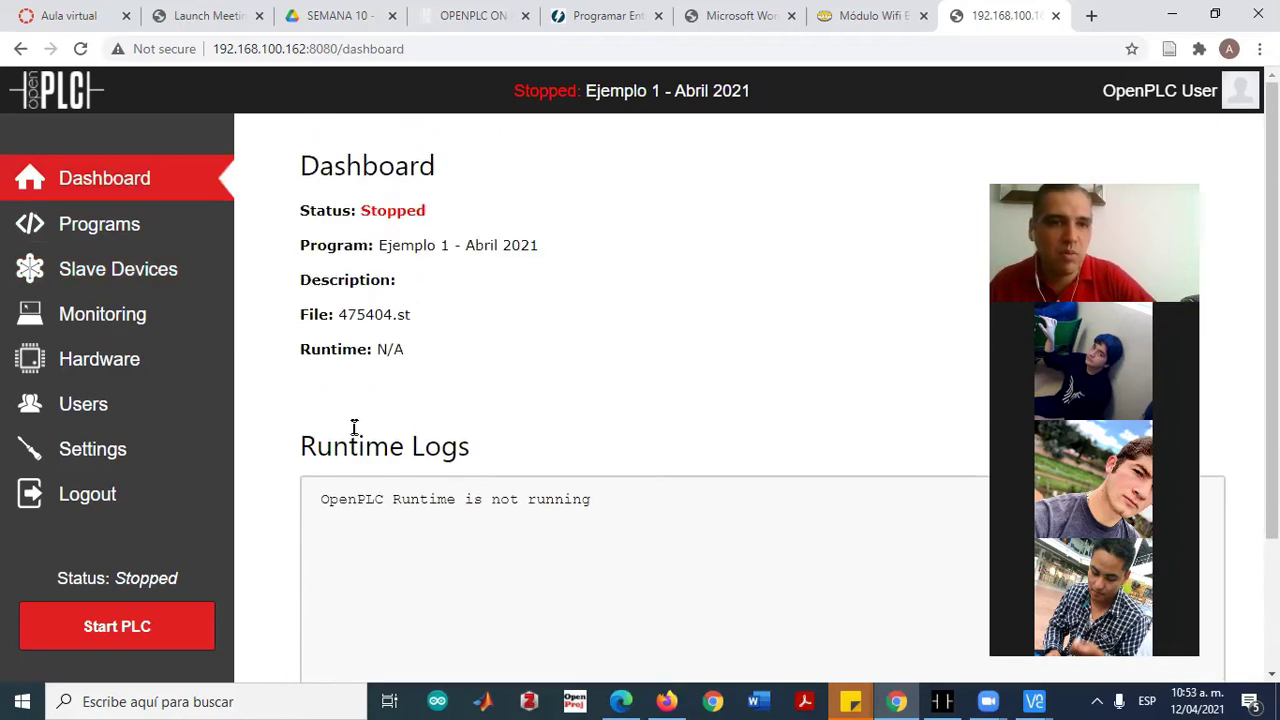
scroll(491, 409, down, 3)
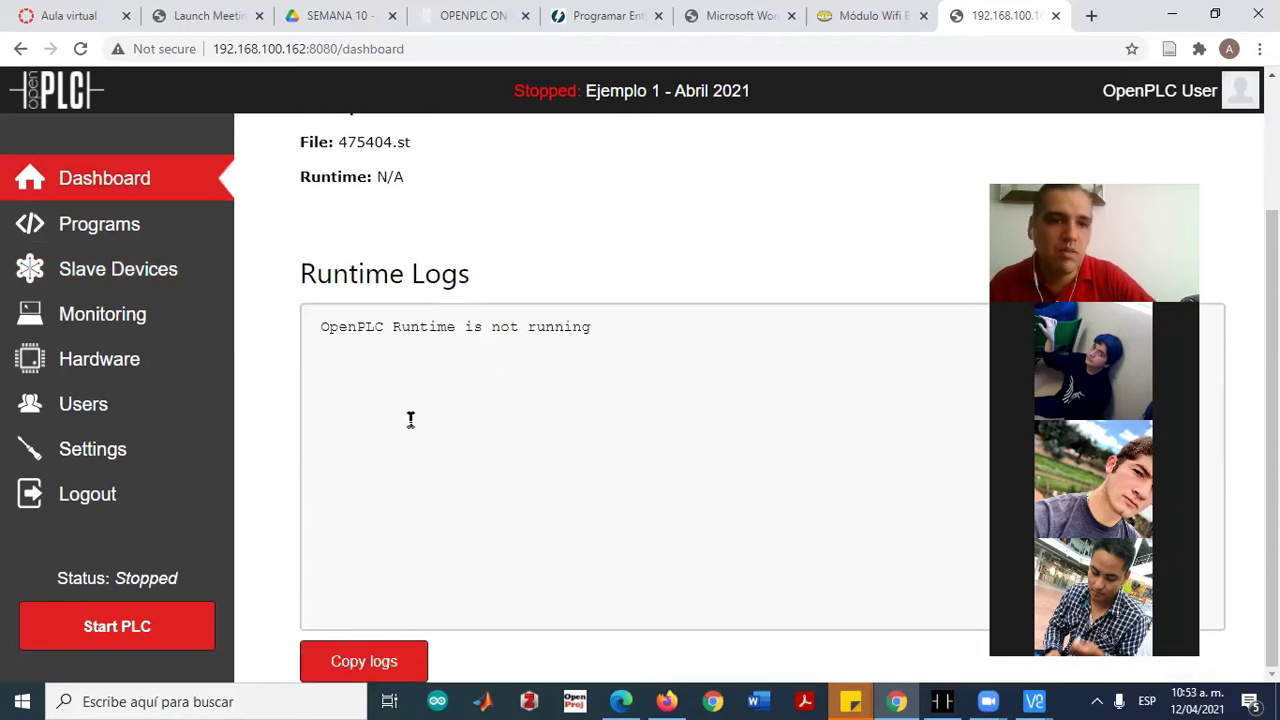
click(106, 632)
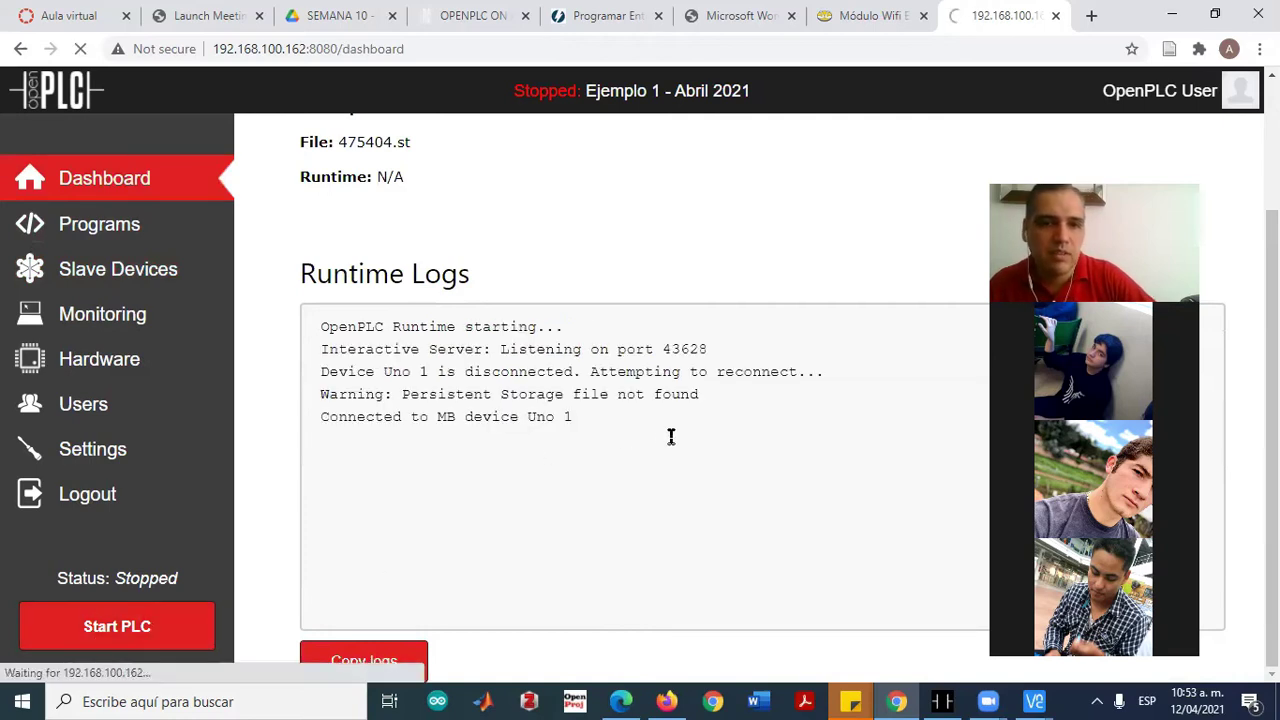
scroll(686, 447, down, 3)
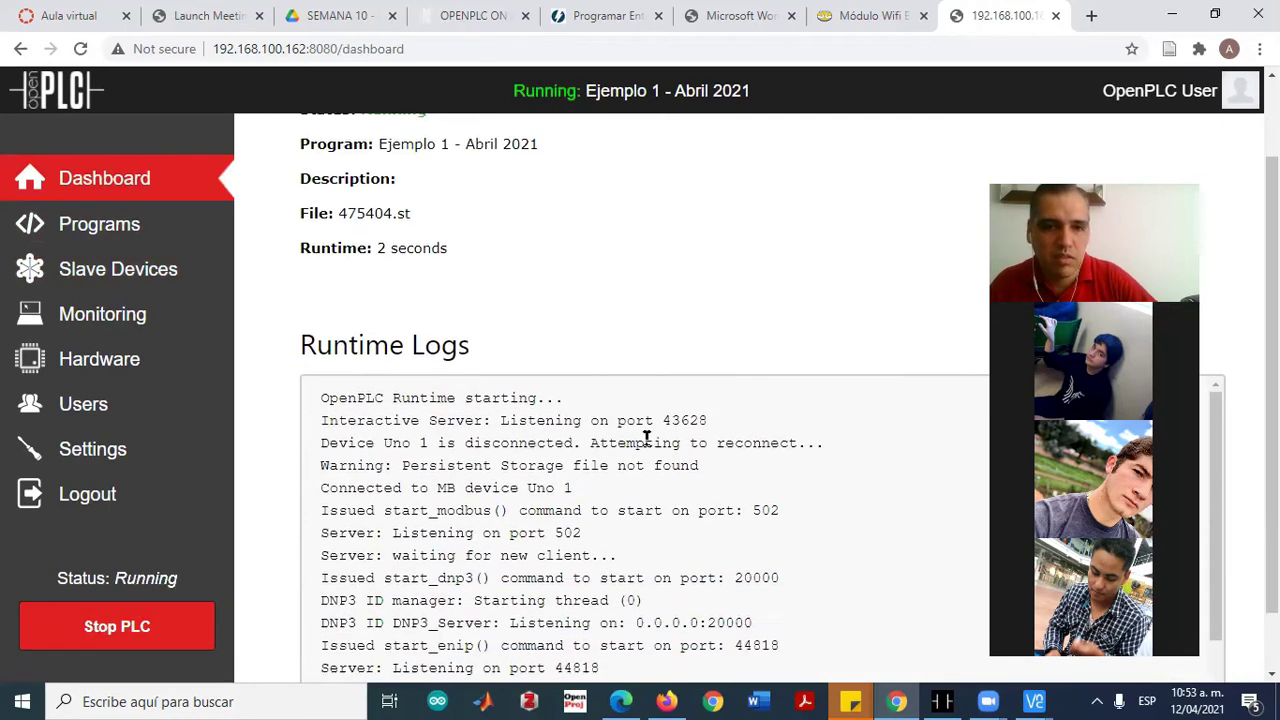
scroll(391, 483, up, 3)
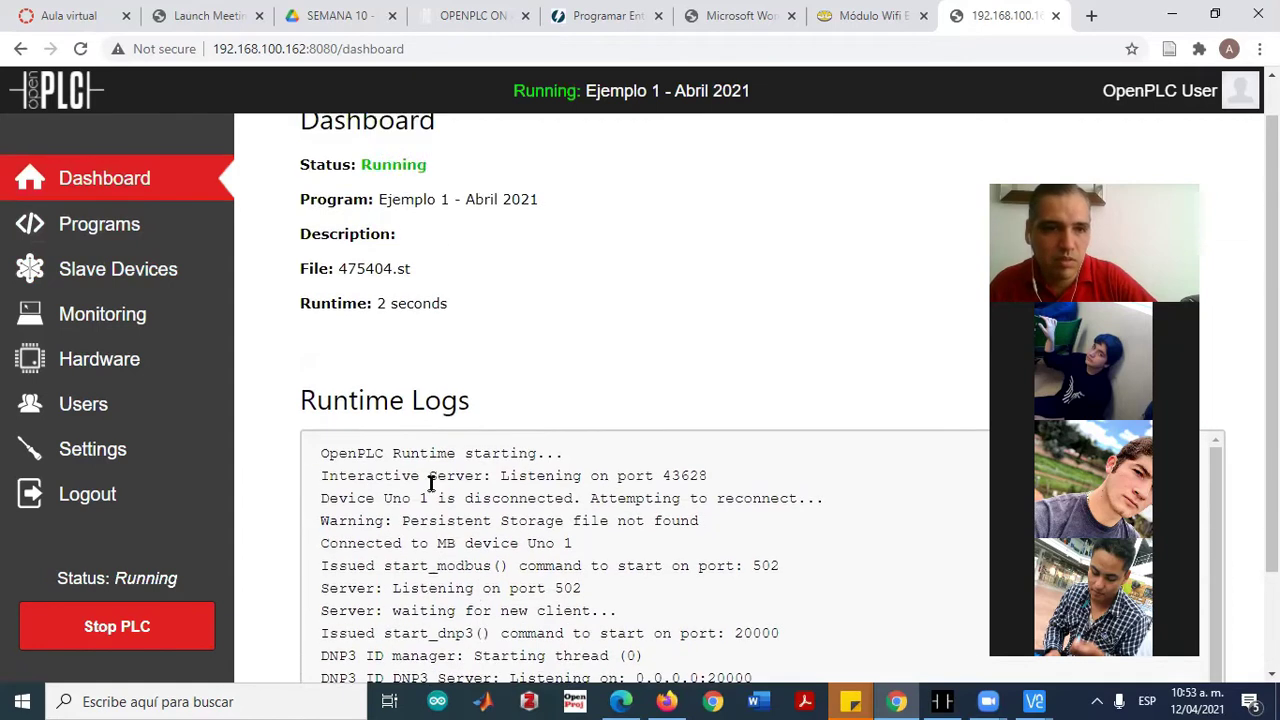
click(94, 320)
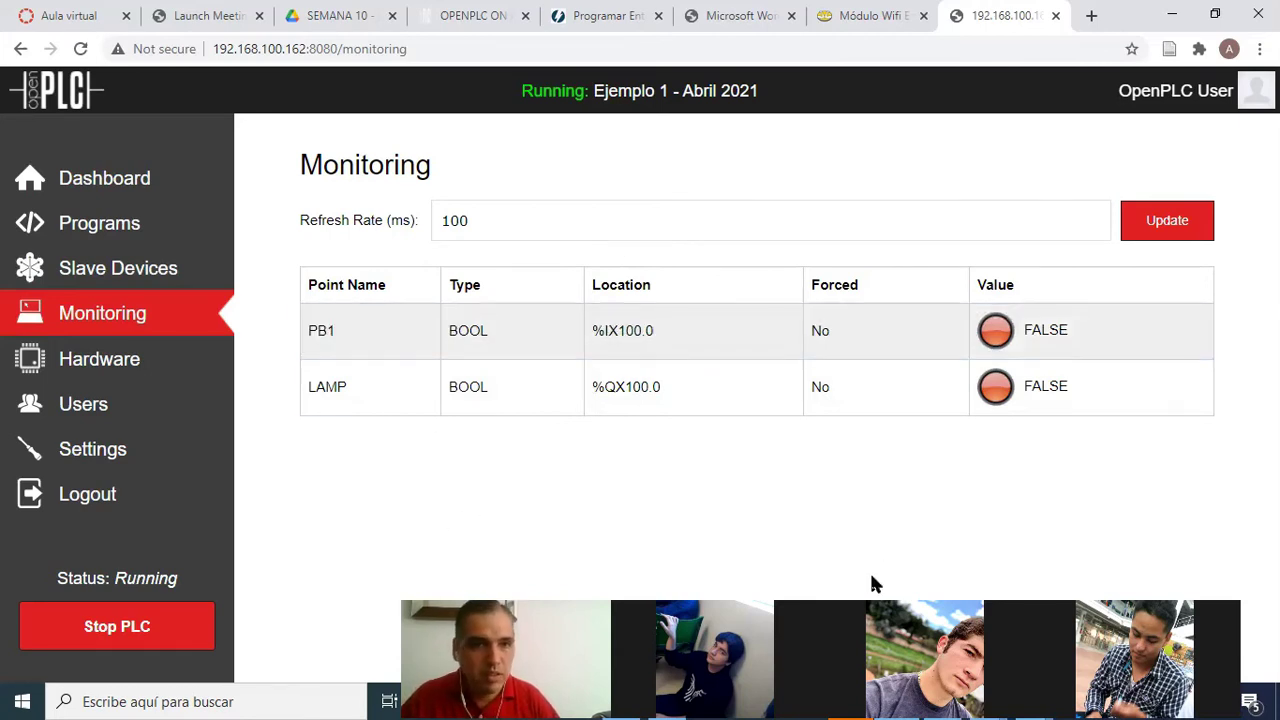
key(alt+Tab)
key(alt+Tab)
key(alt+Tab)
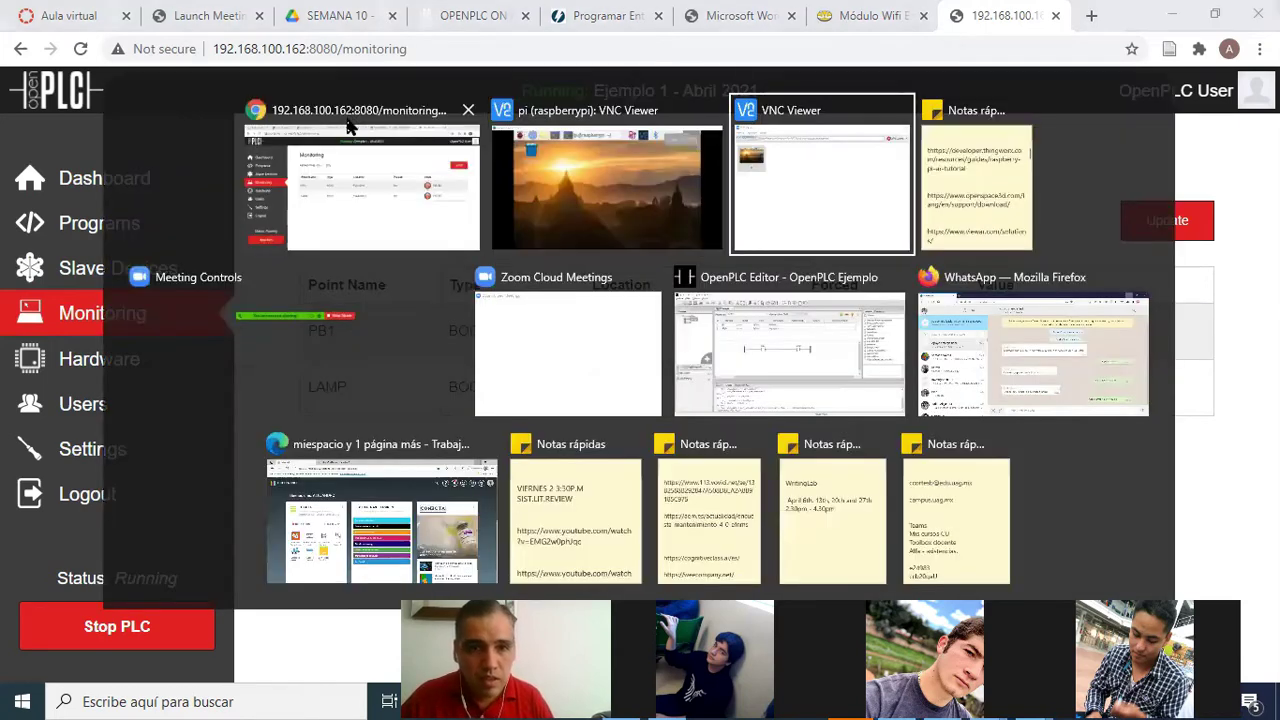
key(alt+Tab)
key(alt+Tab)
key(alt+Tab)
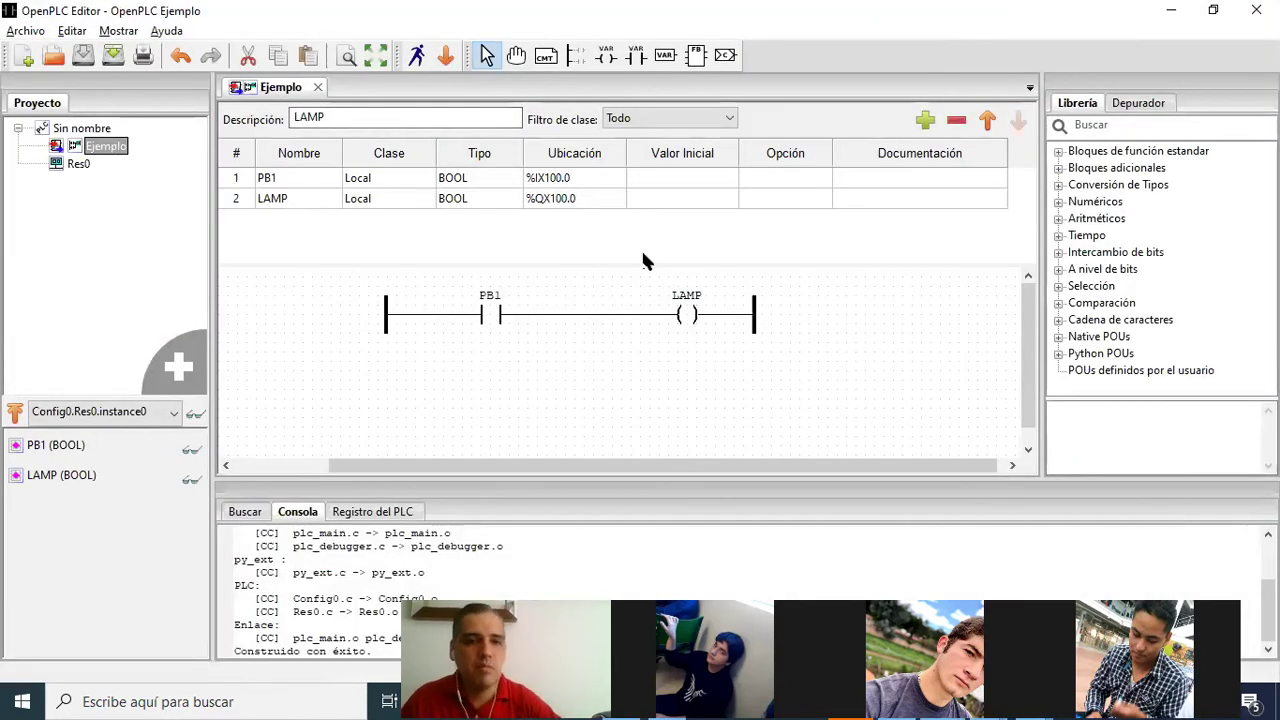
click(496, 316)
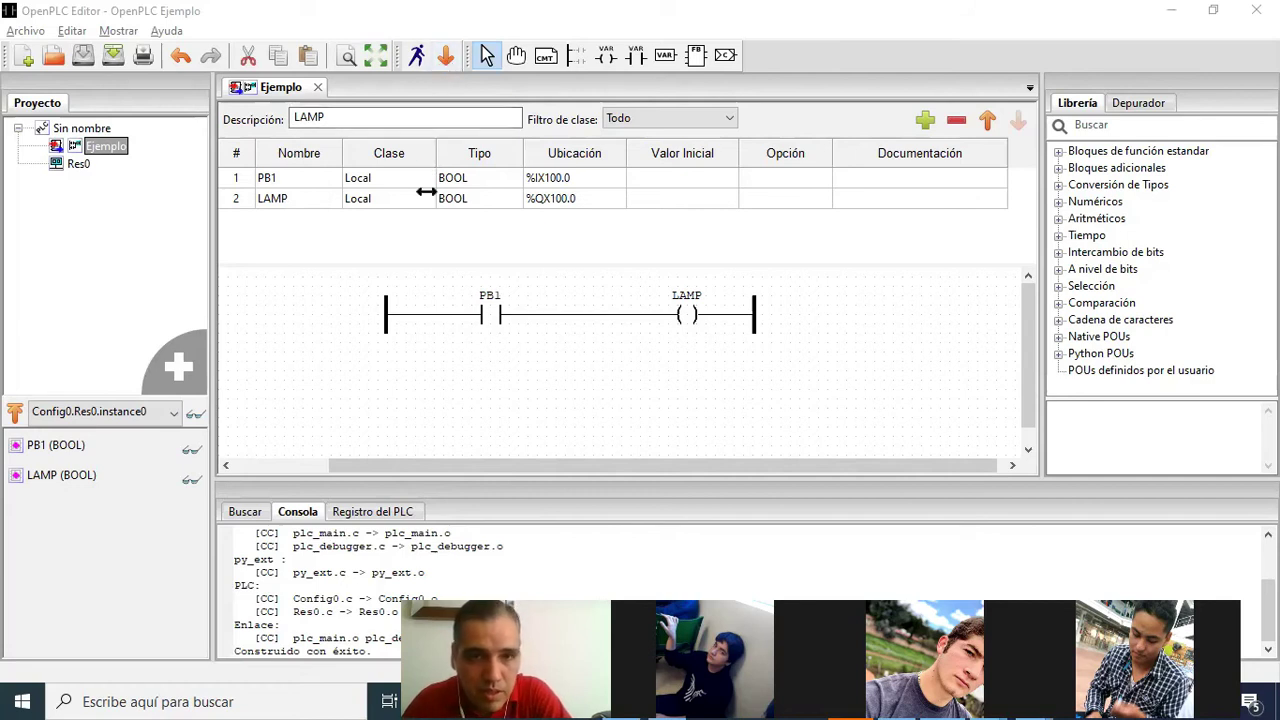
click(1168, 12)
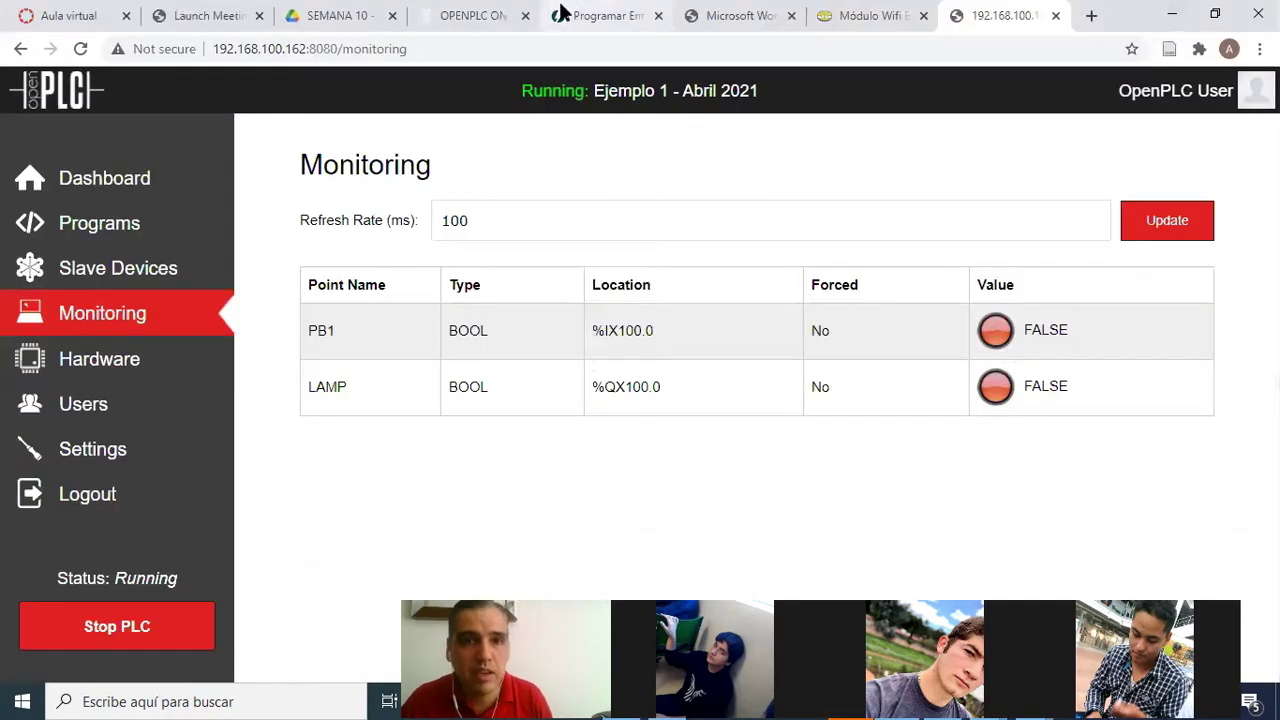
Read the OpenPLC on Arduino pin mapping, highlighting 'OpenPLC v2' and IX100.0, then minimize Chrome
click(487, 18)
scroll(645, 180, up, 8)
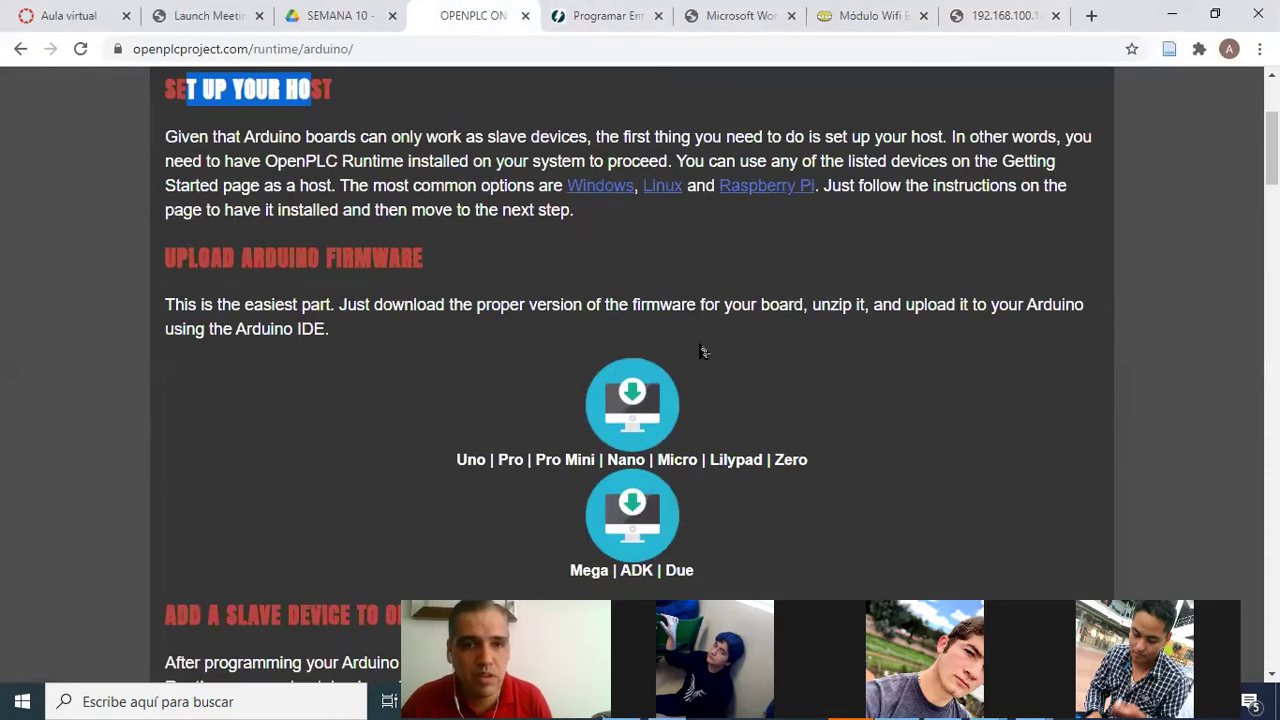
scroll(597, 313, down, 20)
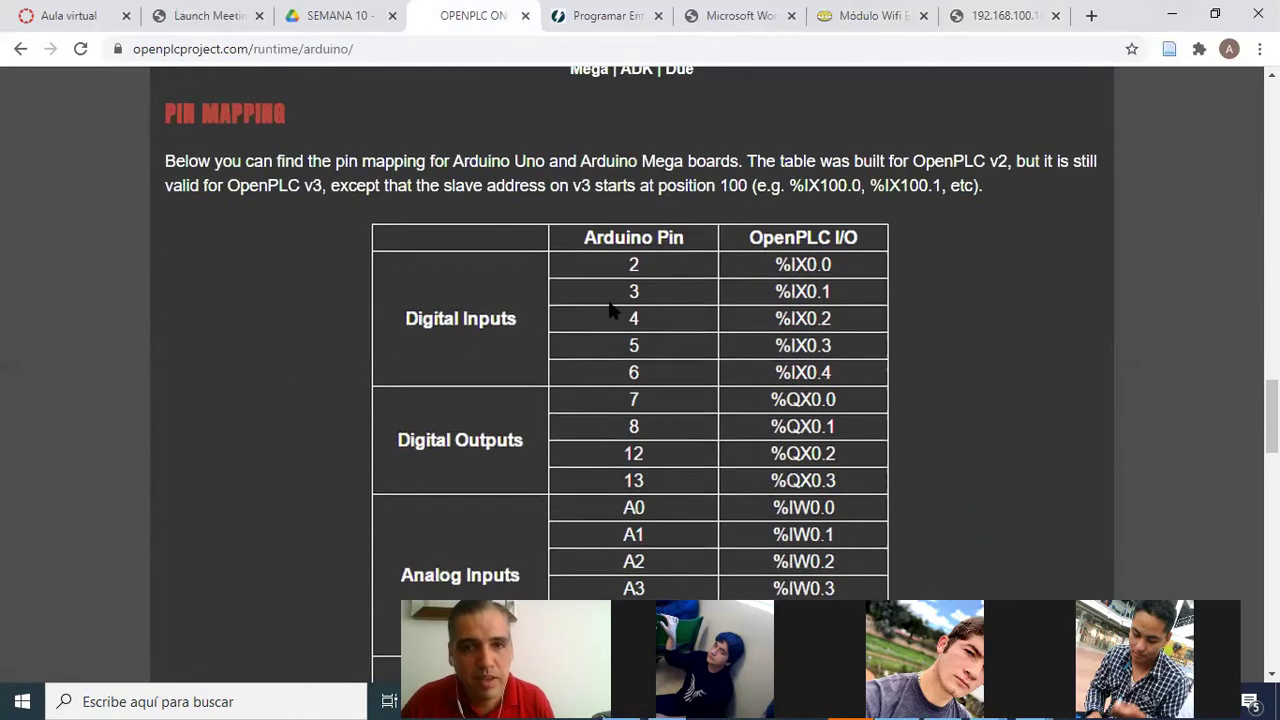
drag(910, 163, 1012, 162)
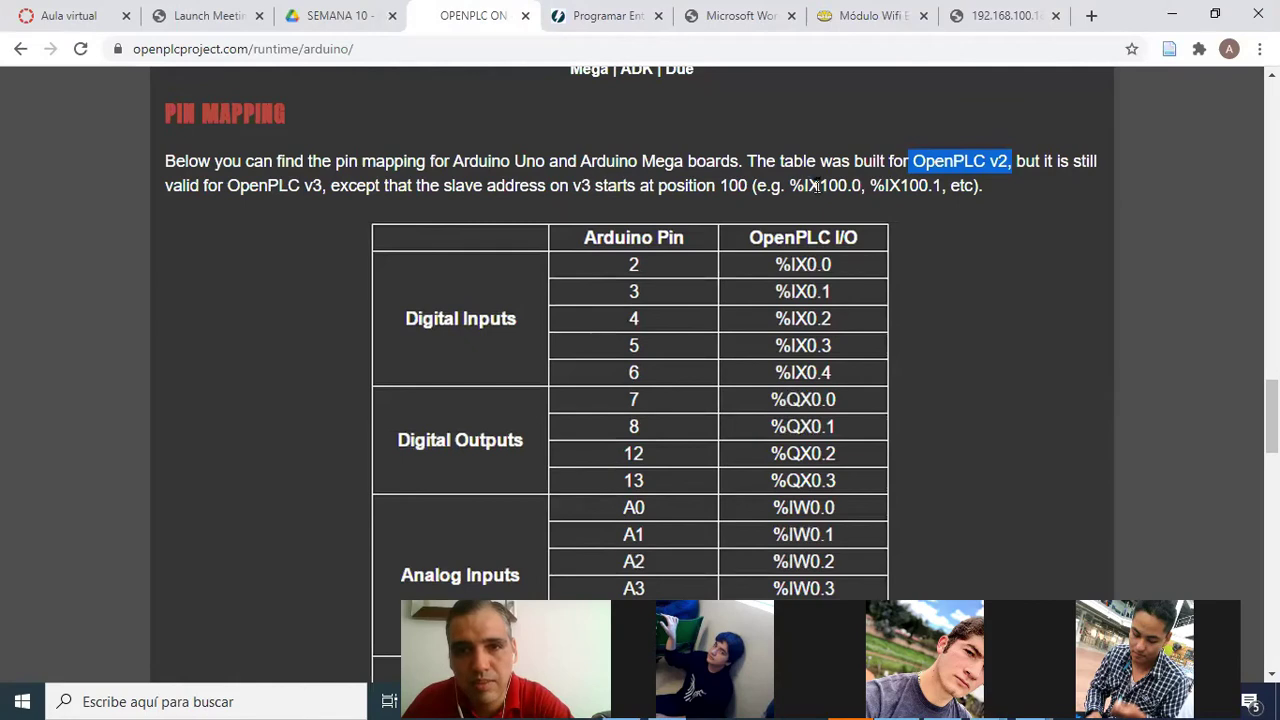
drag(804, 185, 860, 186)
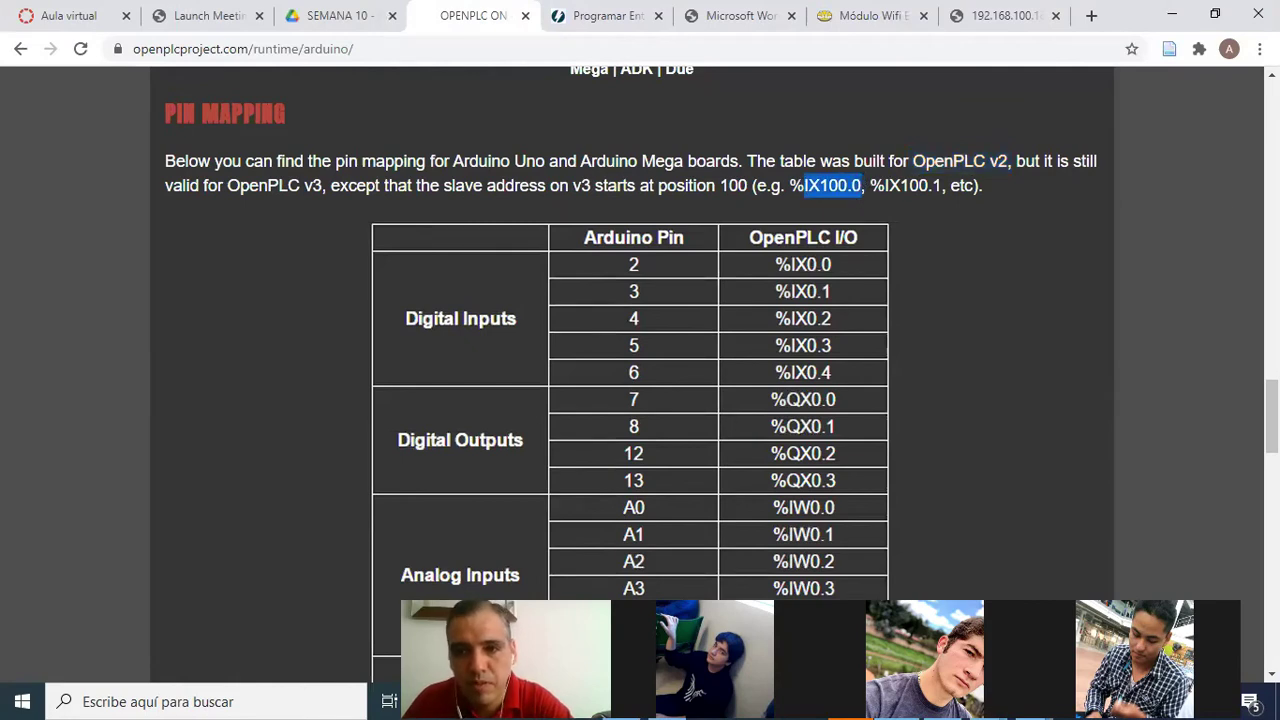
scroll(1272, 416, down, 1)
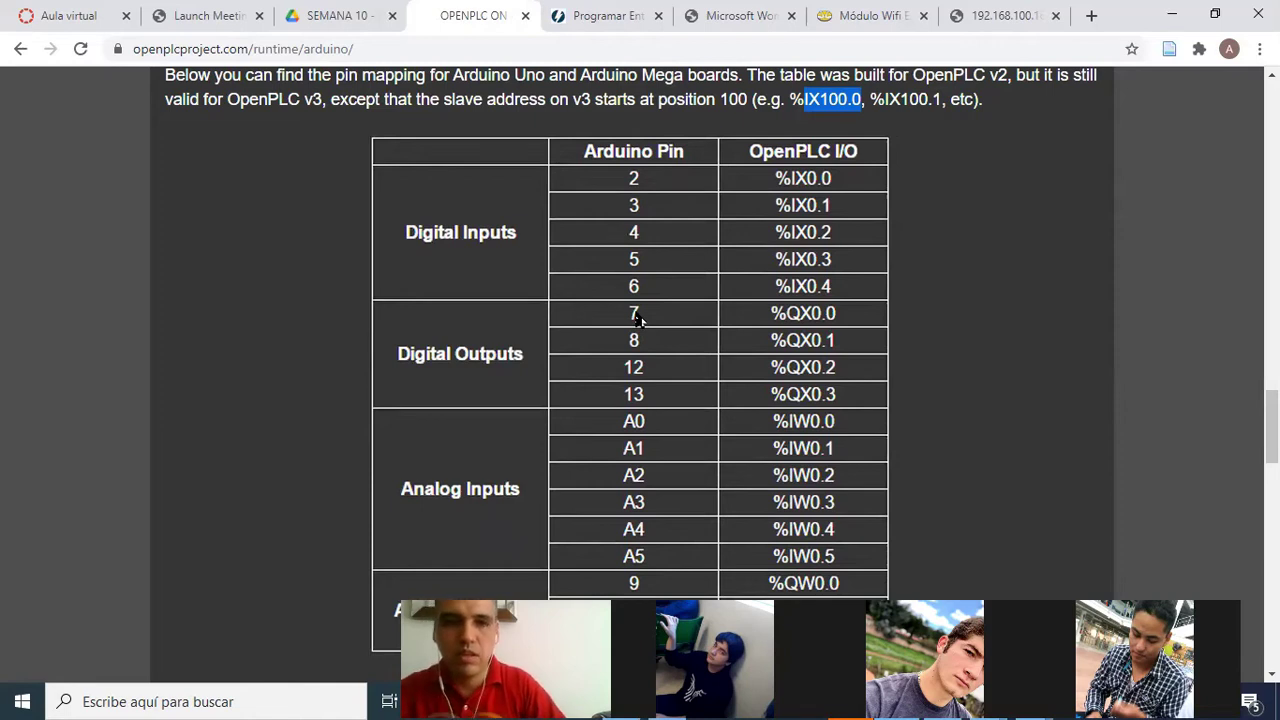
click(1172, 15)
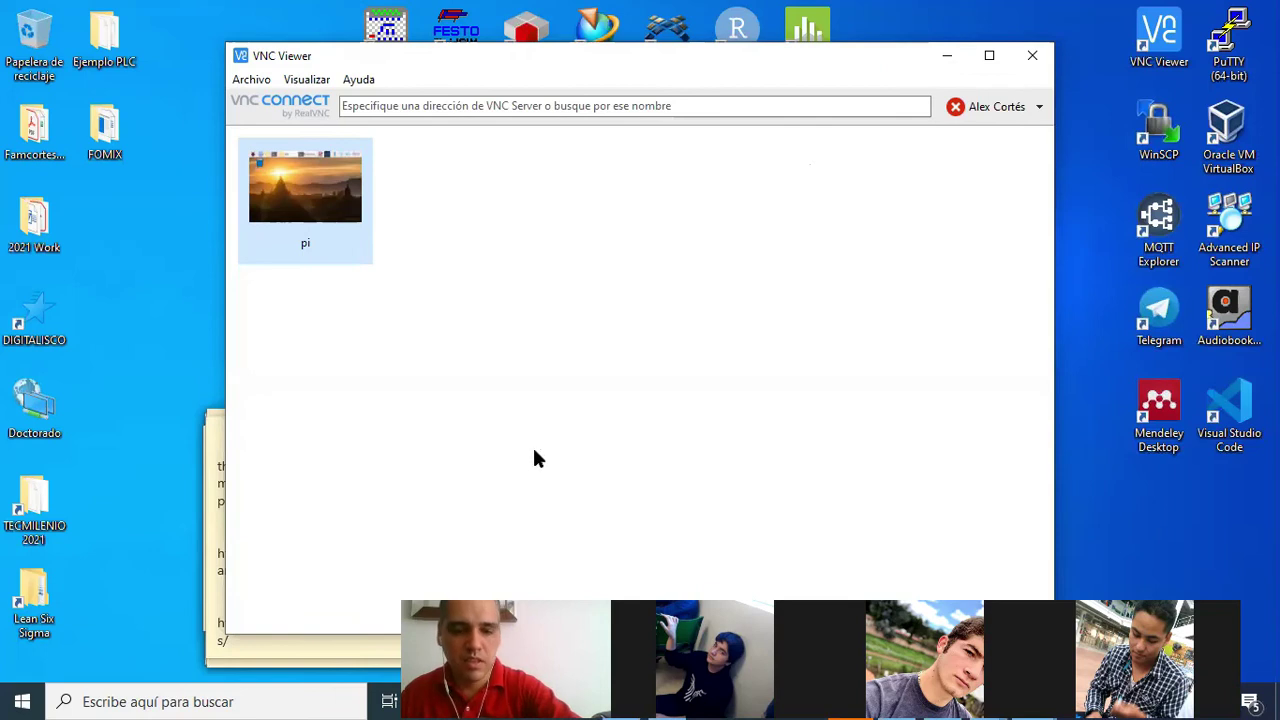
Alt+Tab from VNC Viewer back to Chrome's OpenPLC on Arduino Uno pin-mapping table
key(alt+Tab)
key(alt+Tab)
key(alt+Tab)
key(alt+Tab)
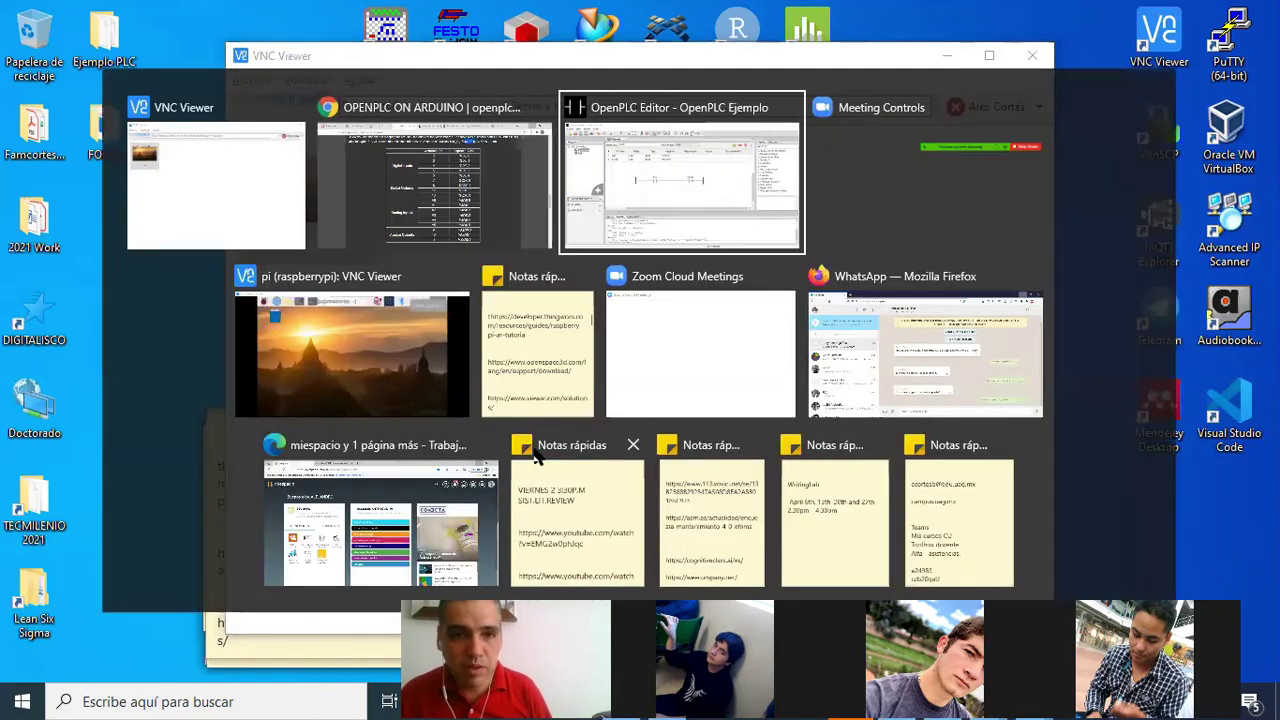
key(alt+Tab)
key(alt+Tab)
key(alt+Tab)
key(alt+Tab)
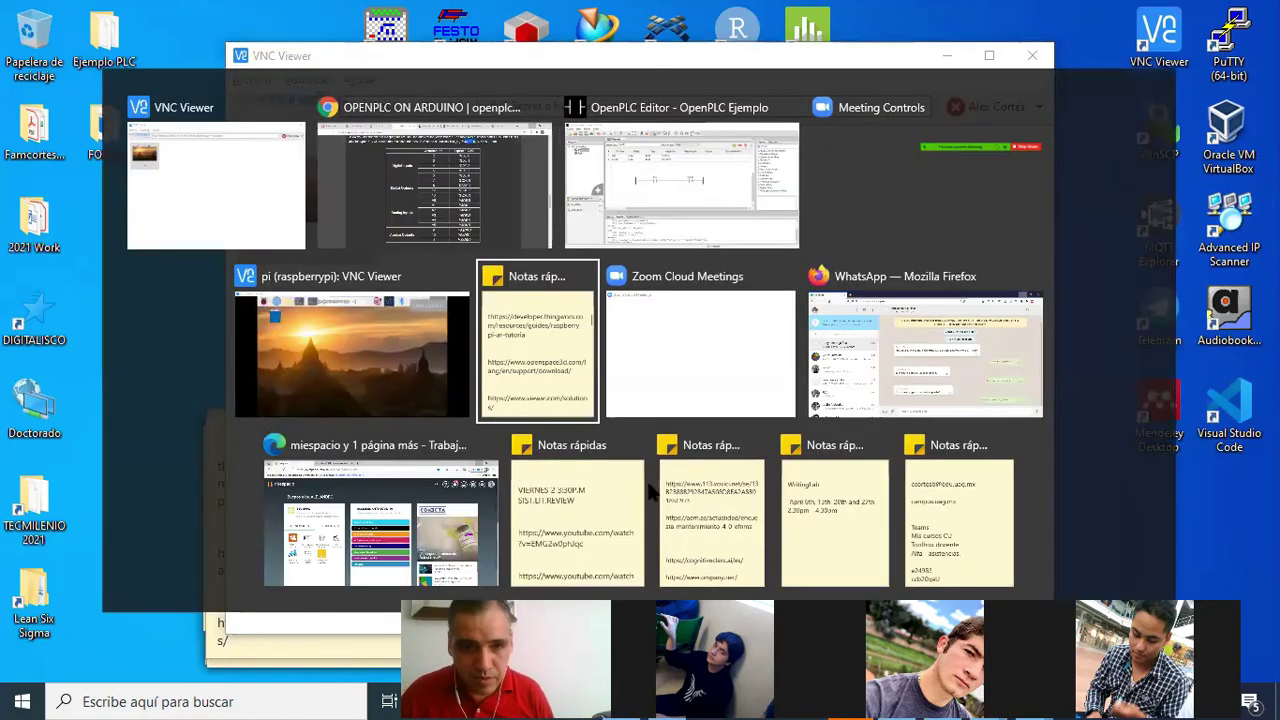
key(alt+Tab)
key(alt+Tab)
key(alt+Tab)
key(alt+Tab)
key(alt+Tab)
key(alt+Tab)
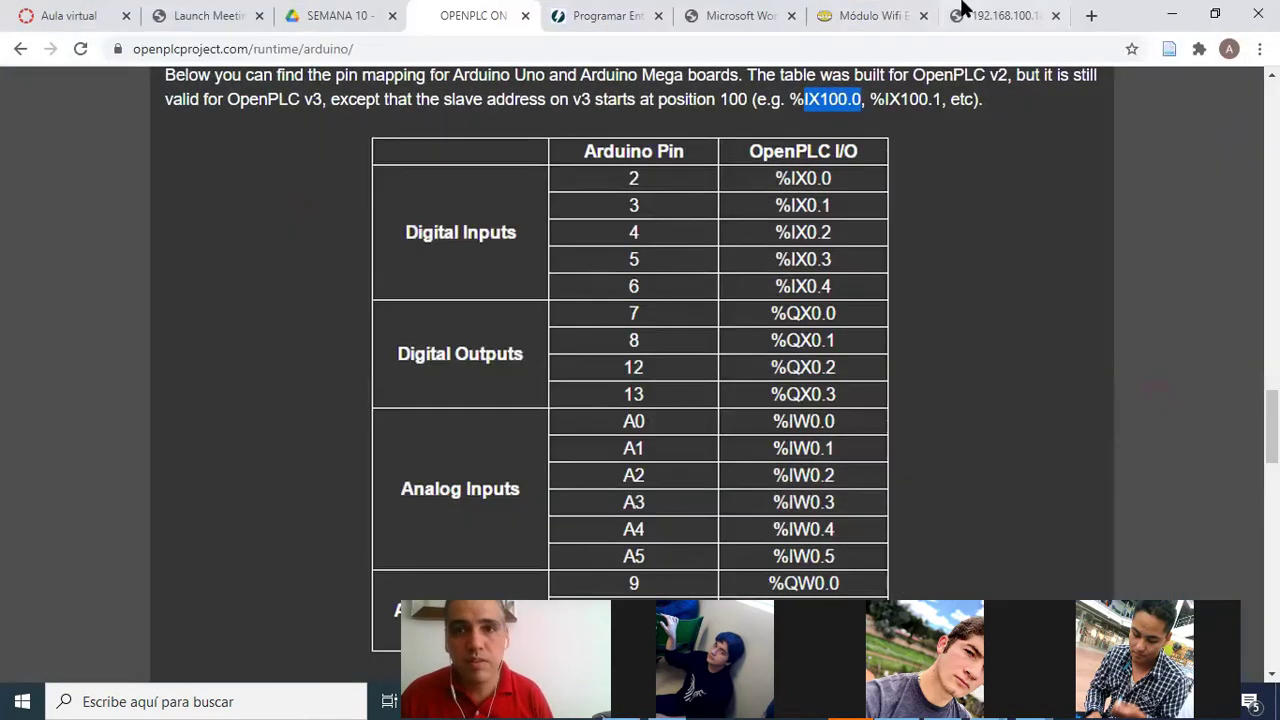
click(994, 16)
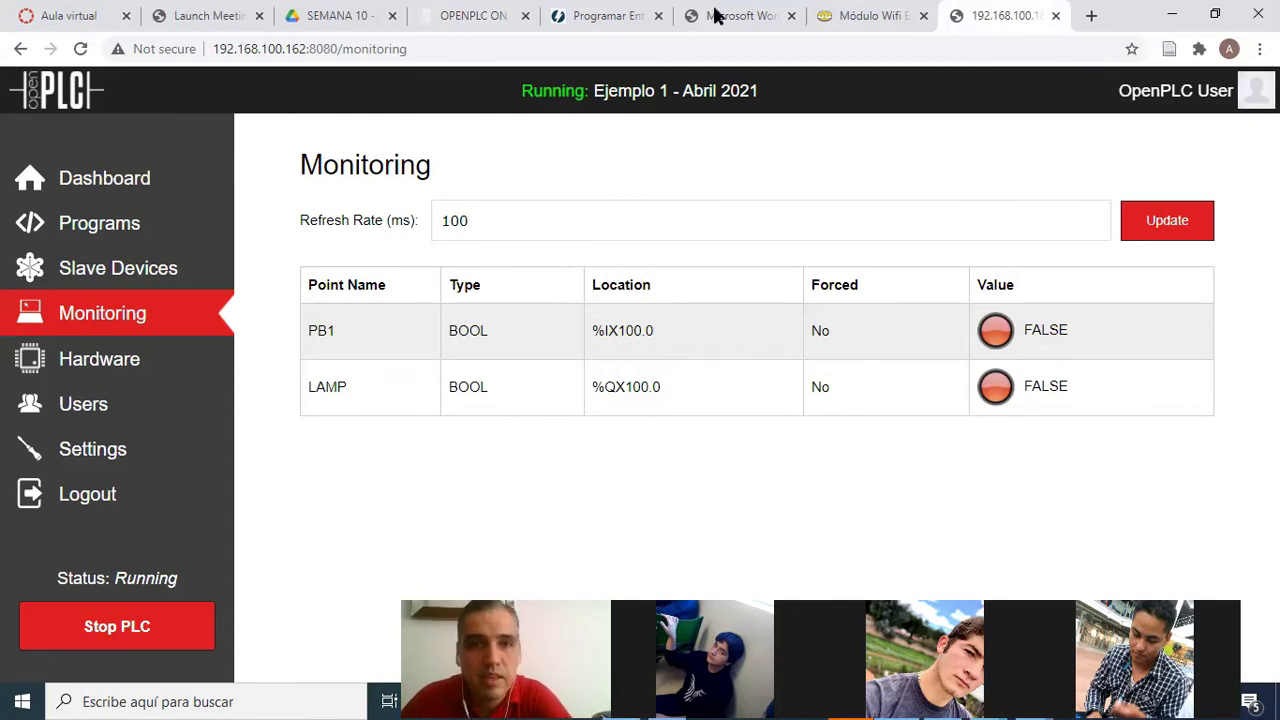
click(472, 12)
scroll(500, 339, up, 1)
scroll(583, 346, down, 1)
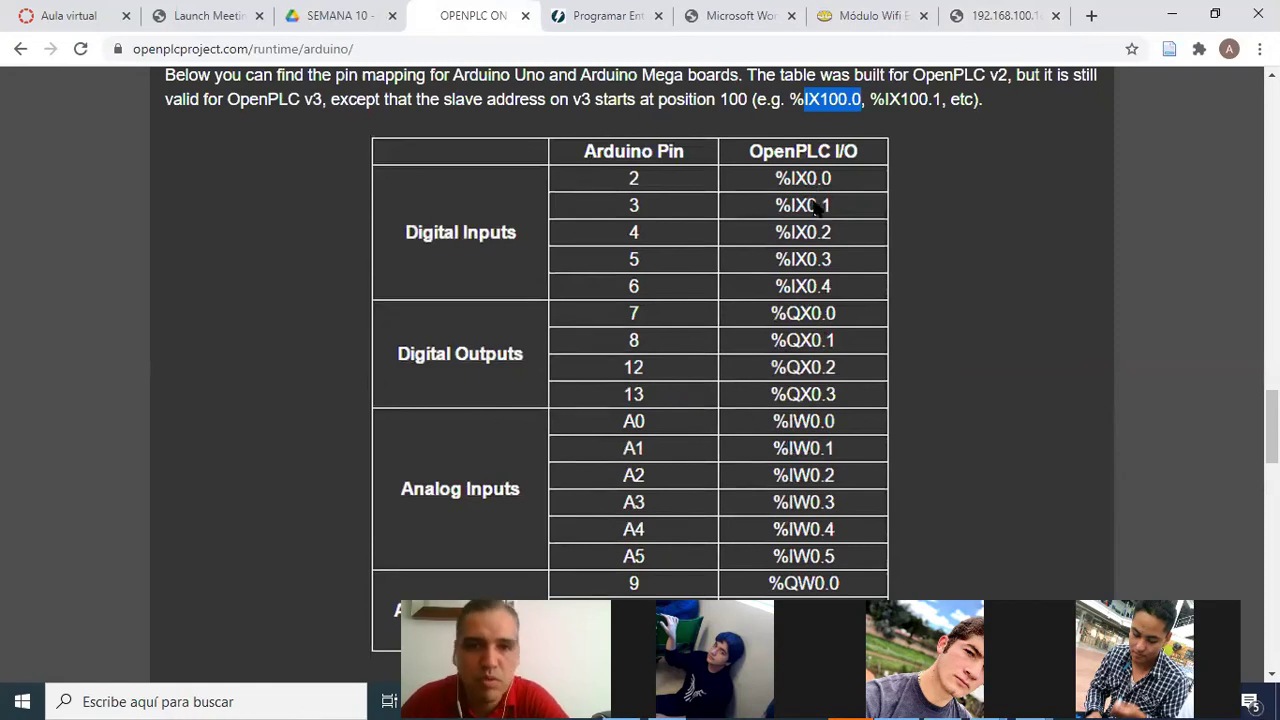
scroll(680, 412, down, 3)
scroll(667, 415, up, 3)
scroll(748, 391, up, 3)
scroll(748, 391, down, 3)
scroll(748, 391, up, 3)
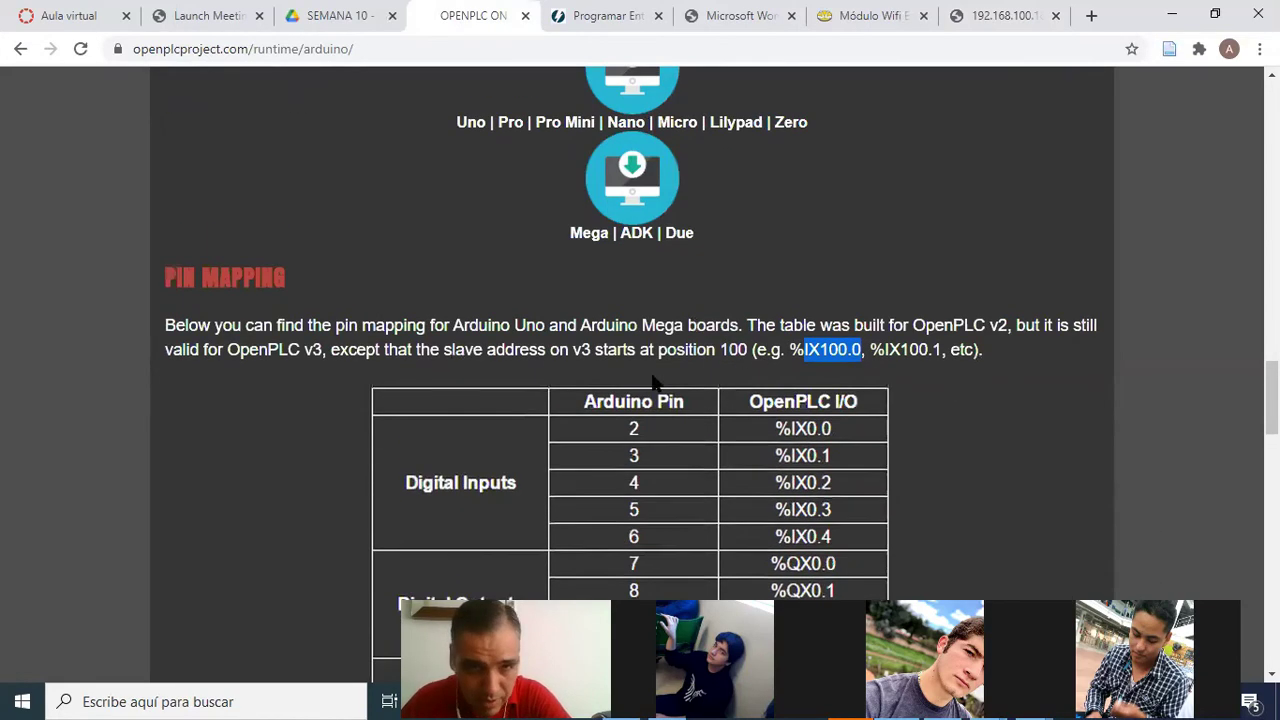
drag(227, 349, 325, 352)
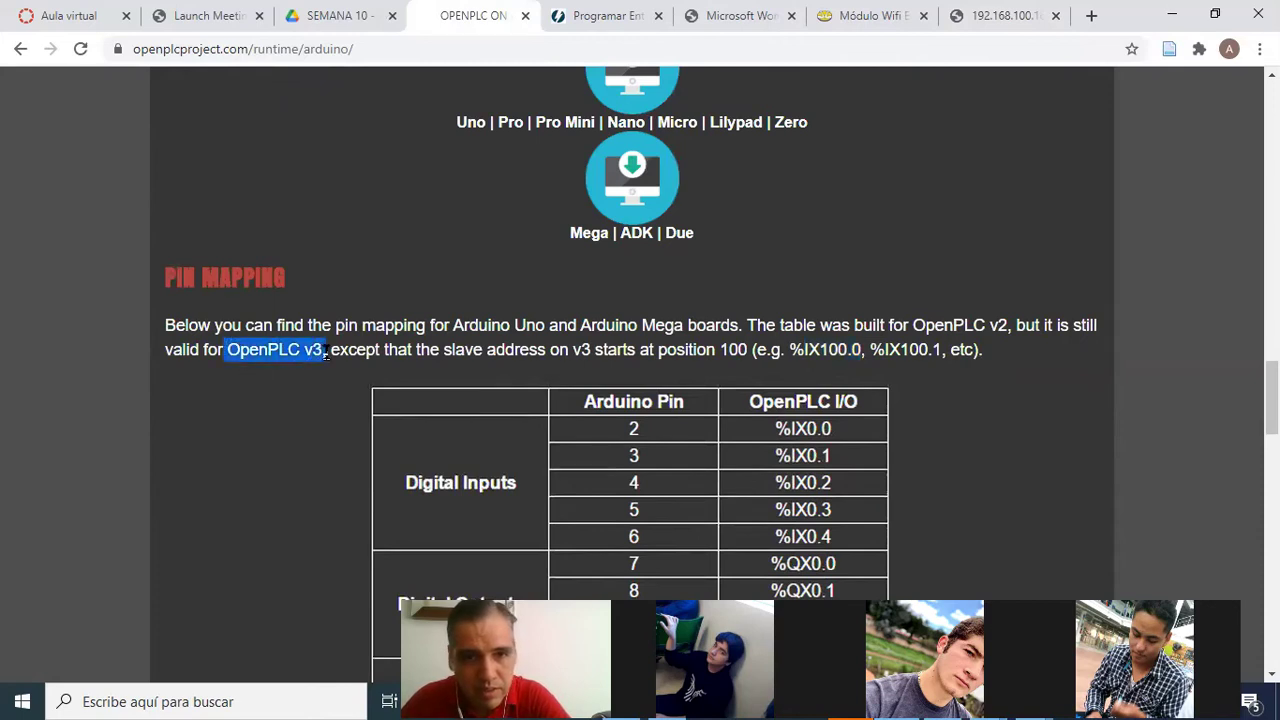
double_click(726, 350)
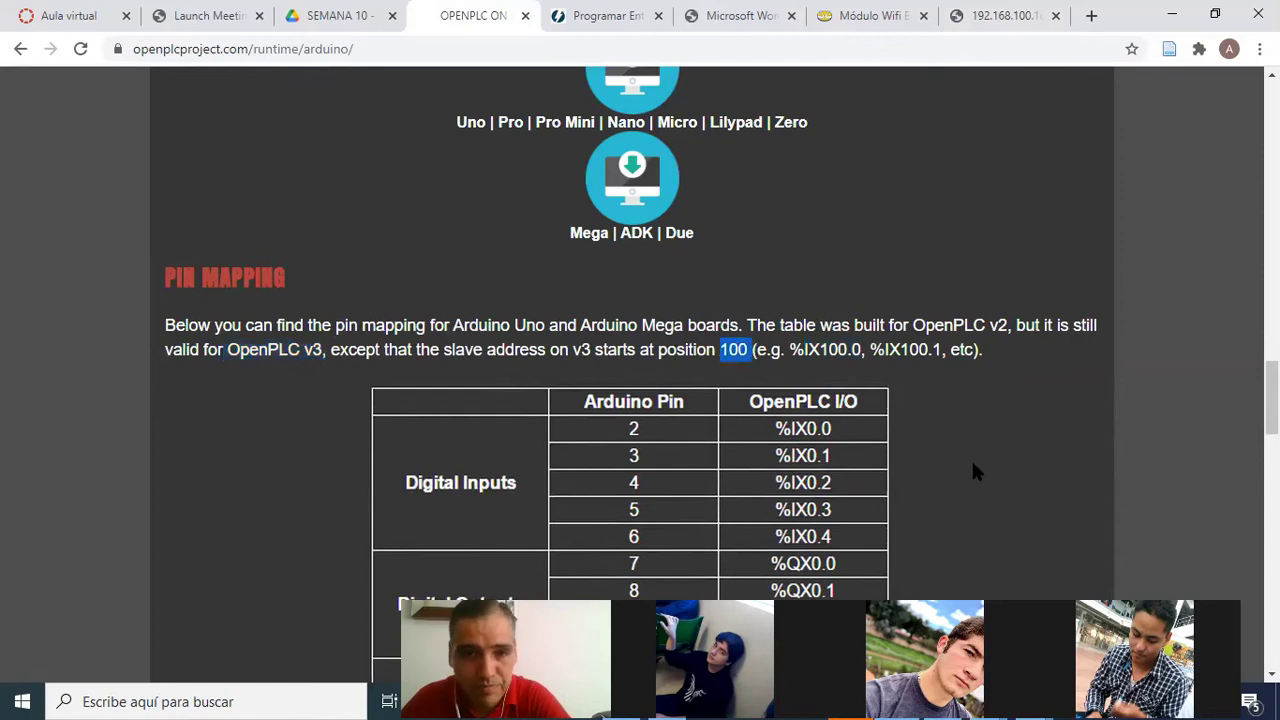
scroll(971, 458, down, 8)
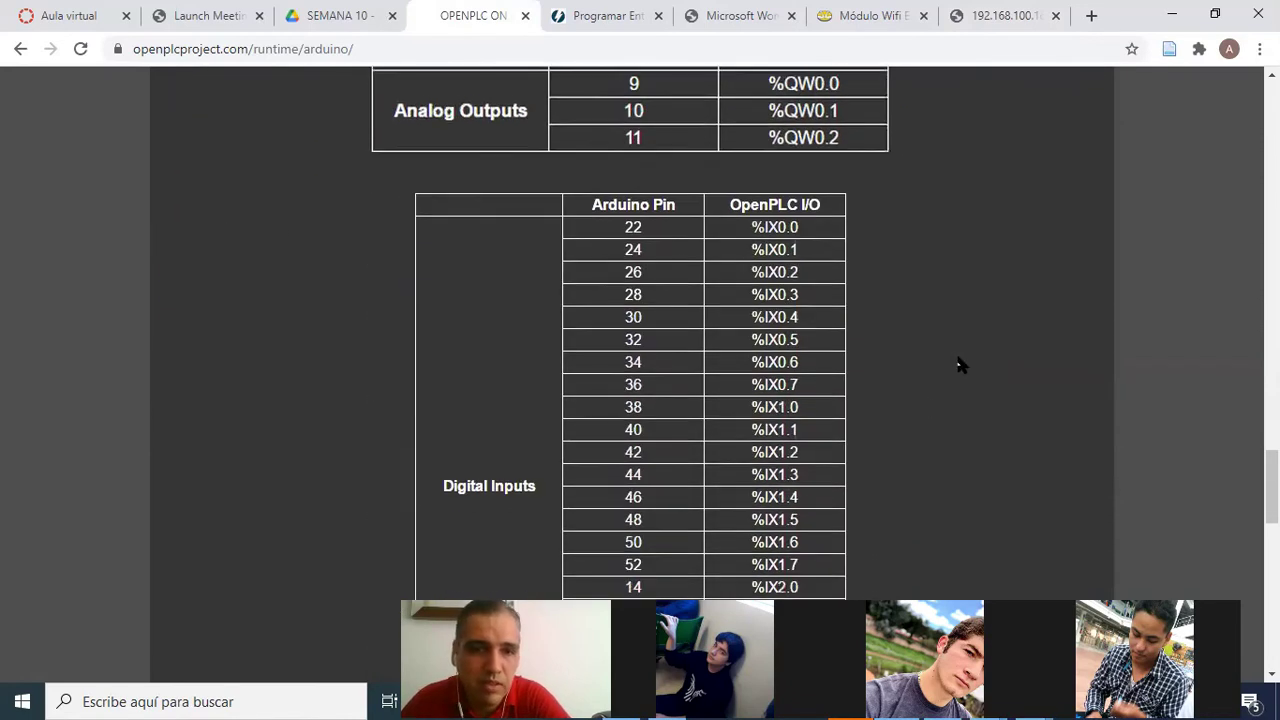
scroll(930, 375, down, 5)
scroll(895, 387, up, 9)
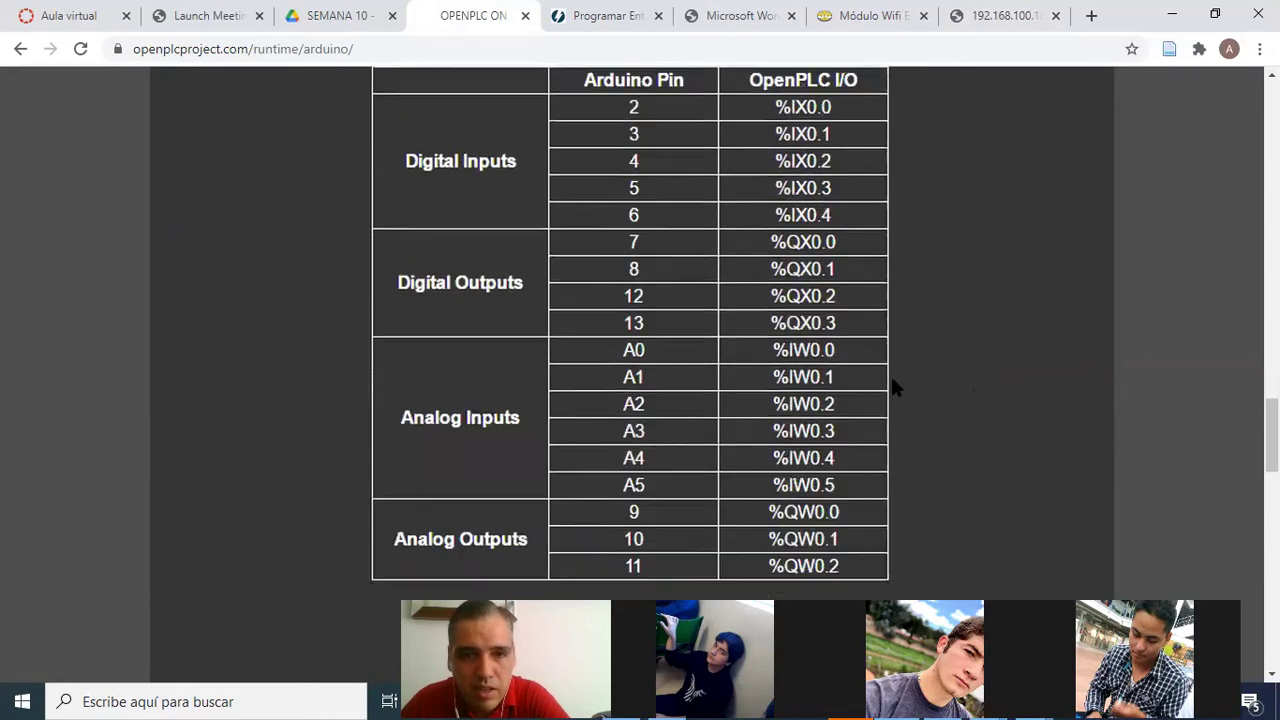
scroll(905, 392, down, 3)
scroll(920, 374, up, 6)
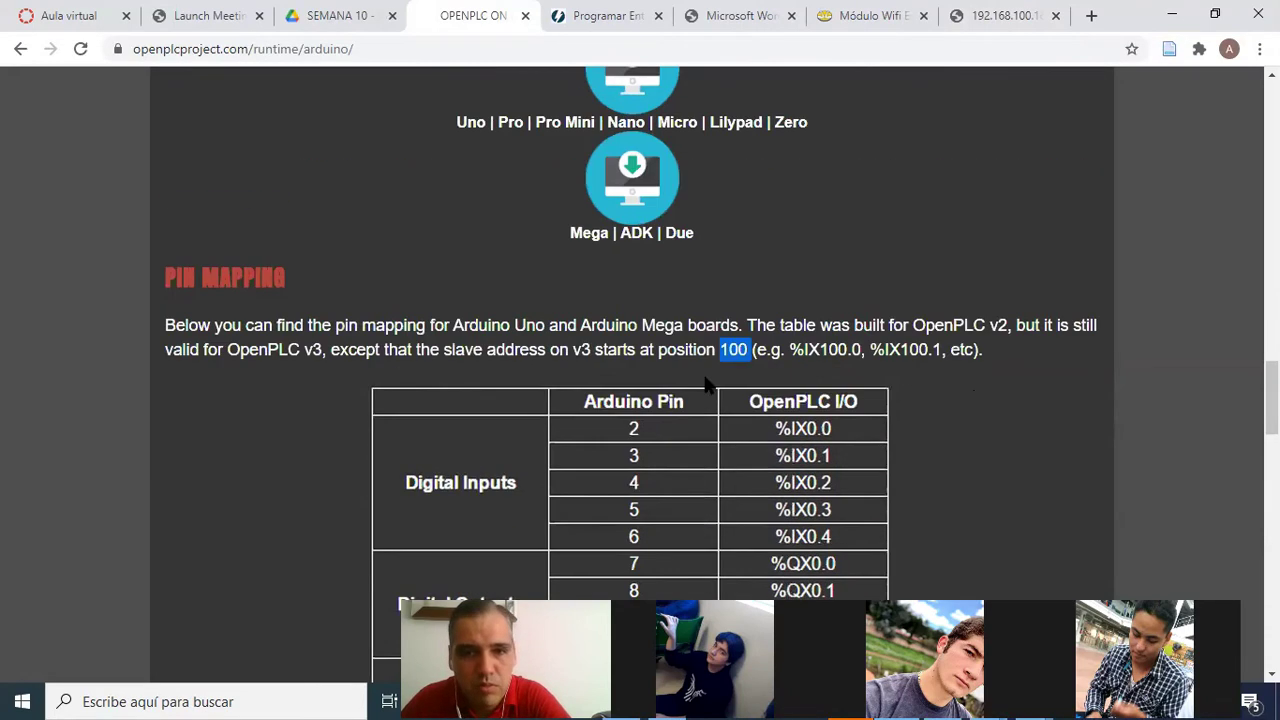
scroll(578, 458, down, 8)
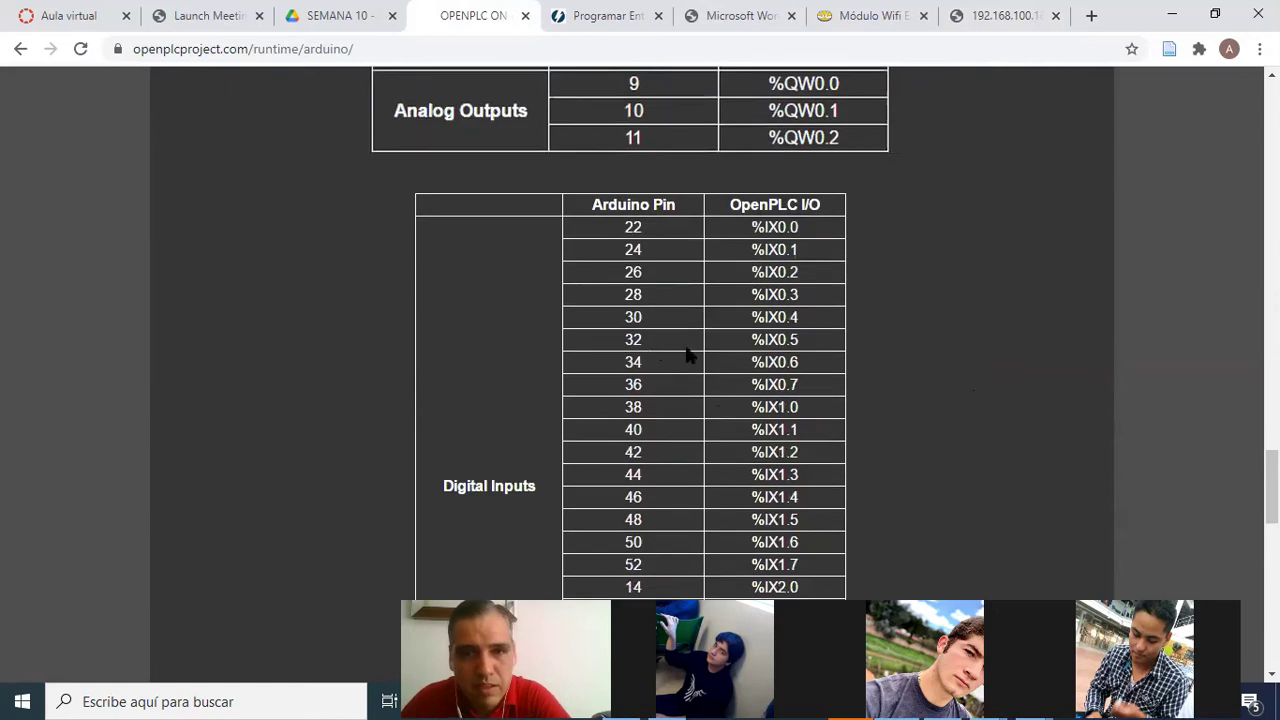
scroll(720, 457, down, 3)
scroll(808, 437, up, 3)
scroll(730, 410, down, 2)
scroll(728, 408, down, 10)
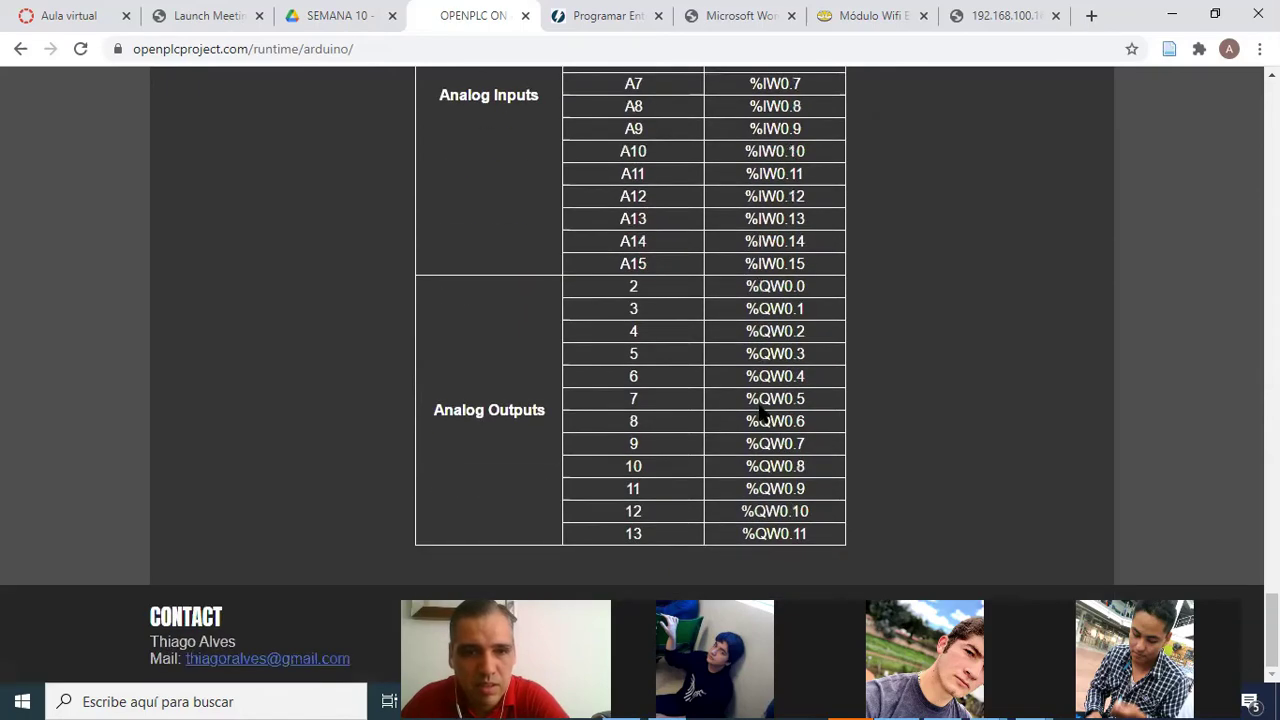
scroll(772, 408, up, 20)
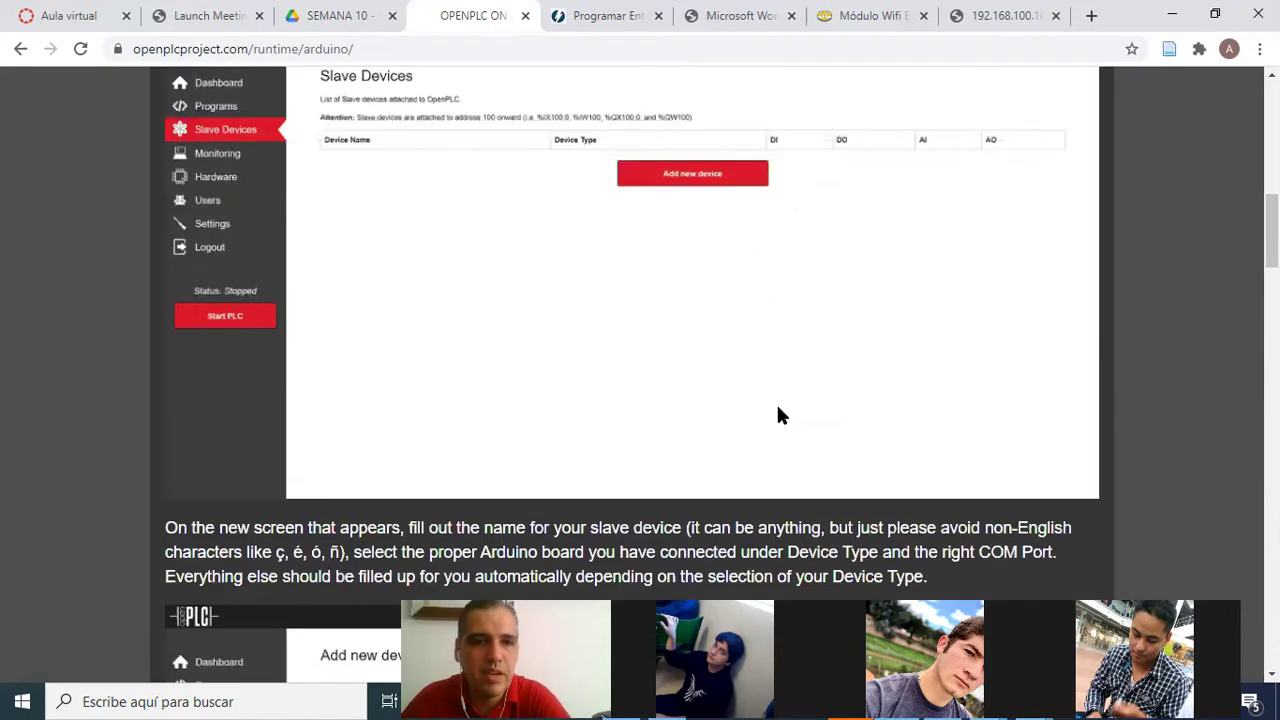
scroll(828, 426, up, 1)
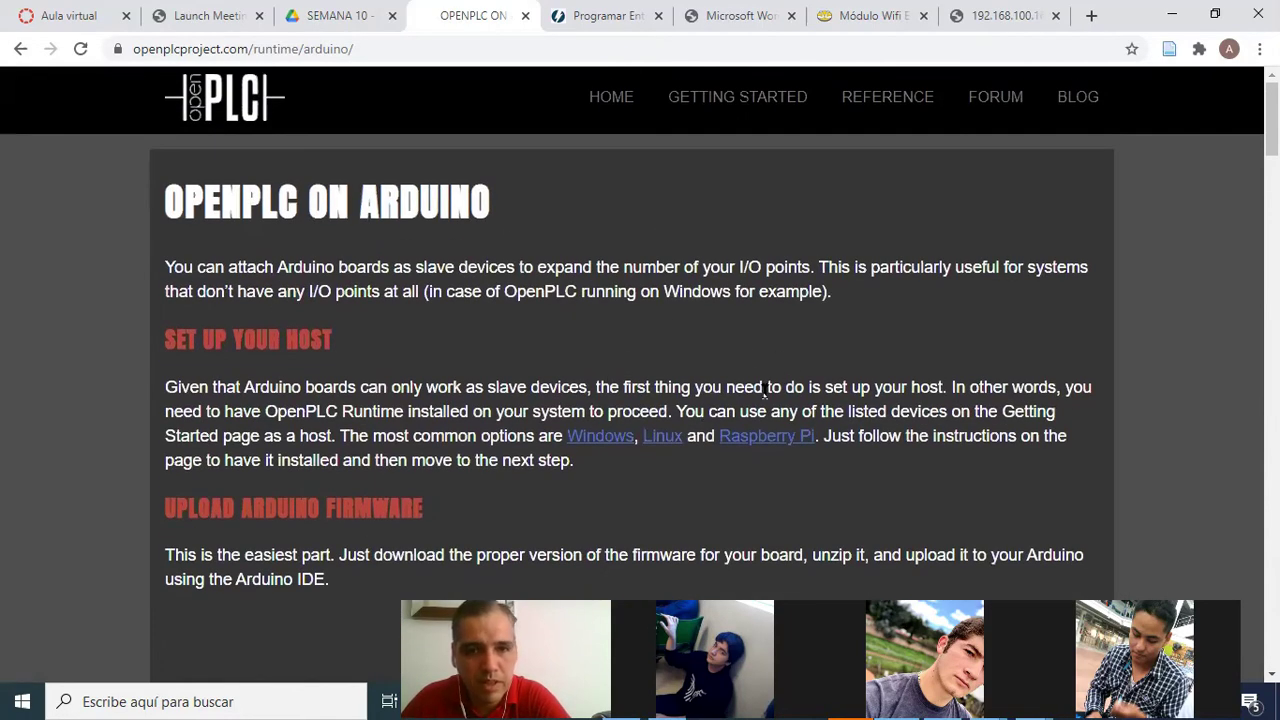
click(20, 49)
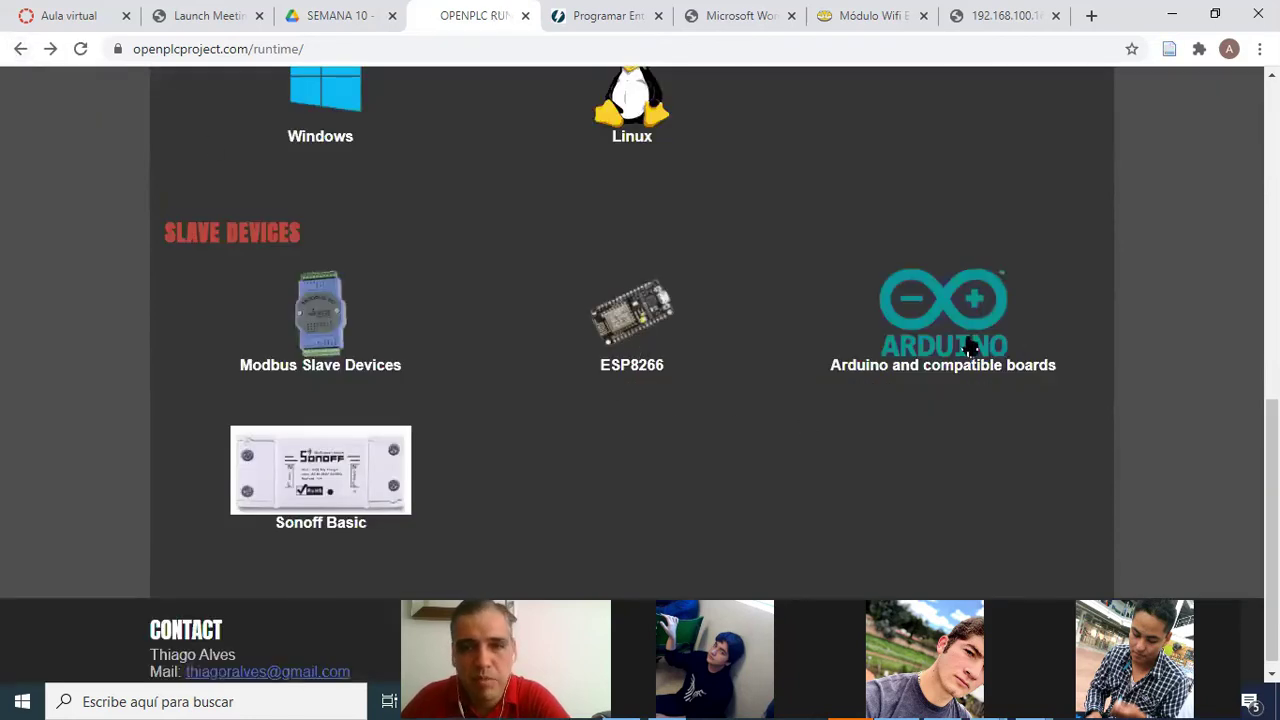
Open the ESP8266 slave-device guide and read through it to the NodeMCU pin map
click(638, 322)
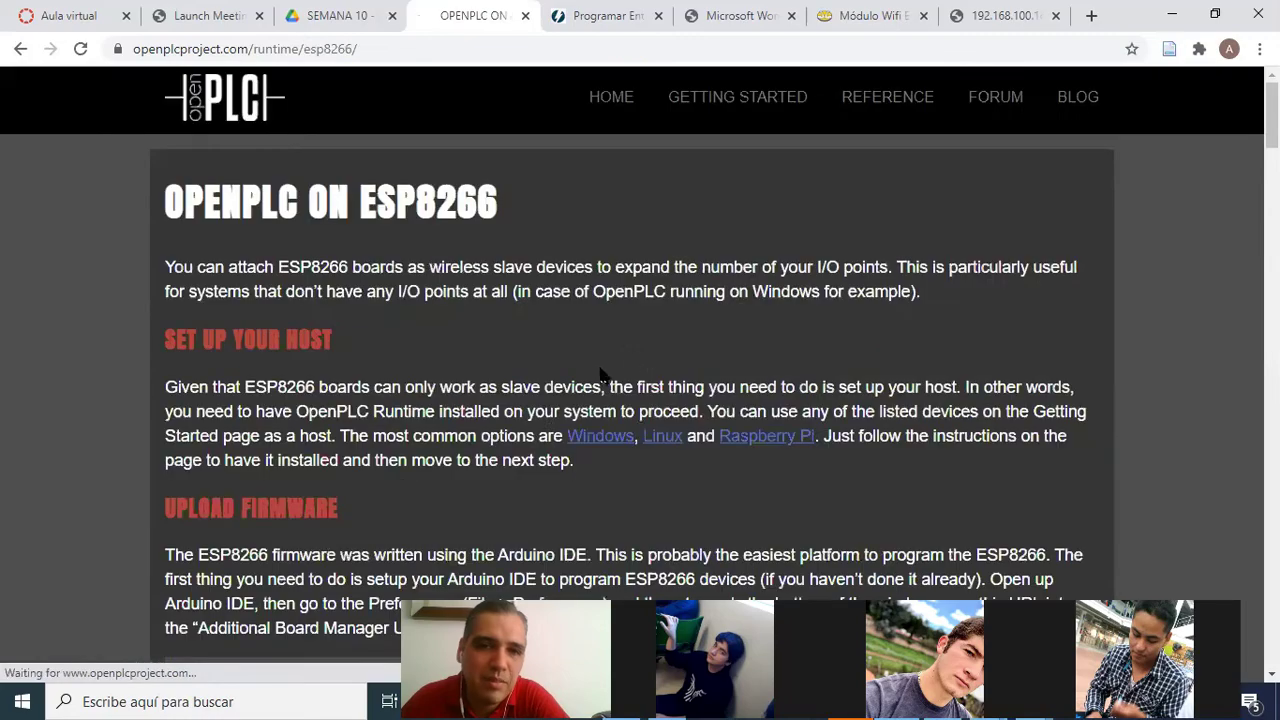
scroll(523, 440, down, 10)
scroll(524, 441, down, 20)
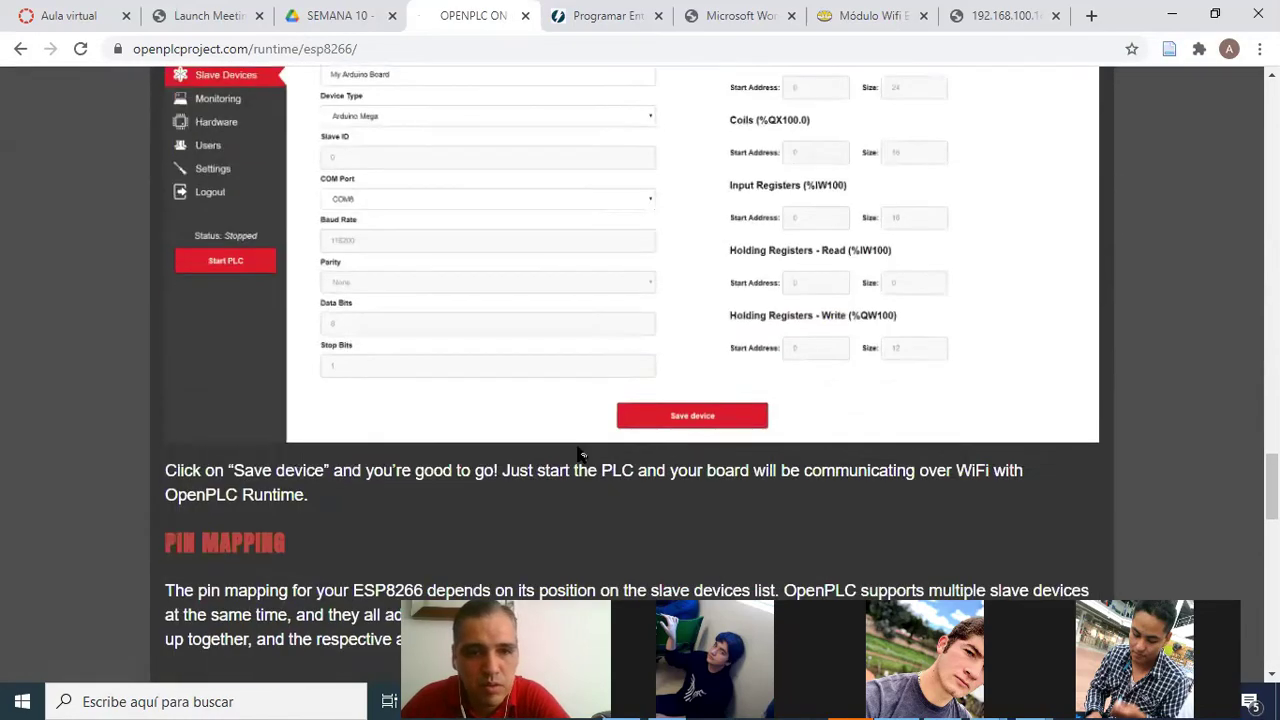
scroll(578, 452, down, 8)
scroll(570, 360, up, 3)
drag(165, 316, 290, 328)
scroll(510, 355, down, 1)
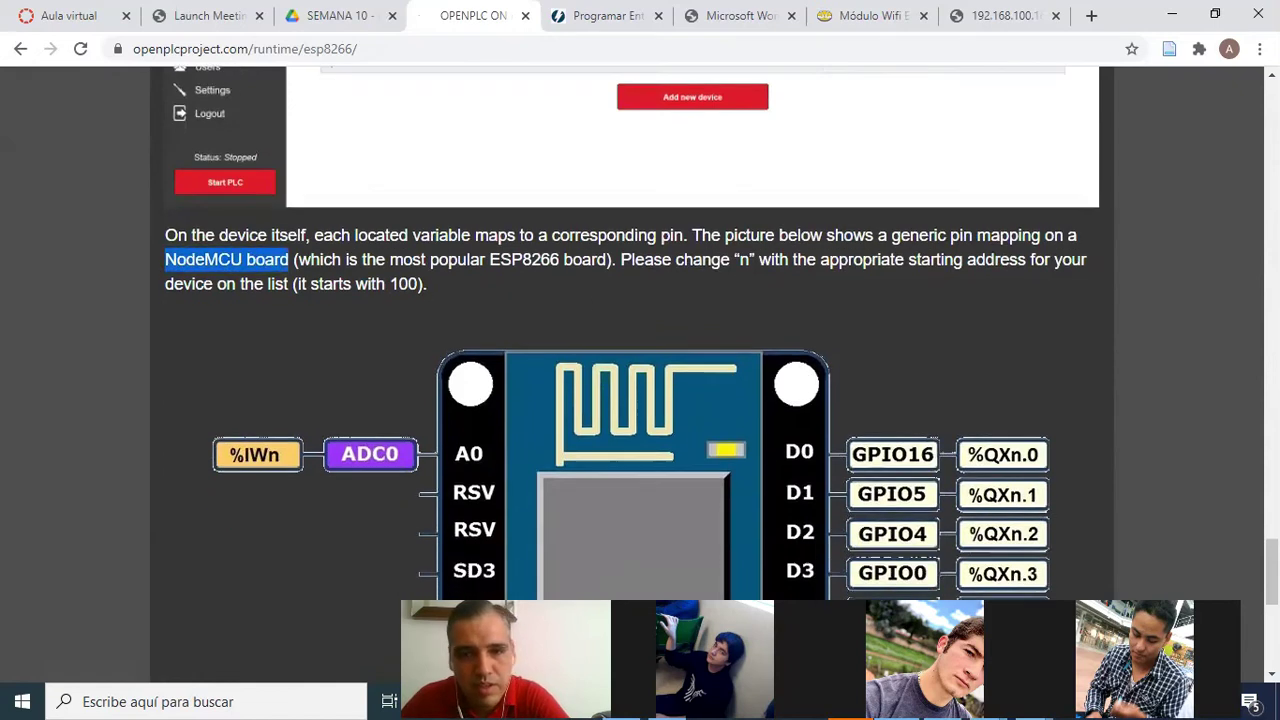
scroll(923, 463, down, 6)
scroll(990, 497, up, 2)
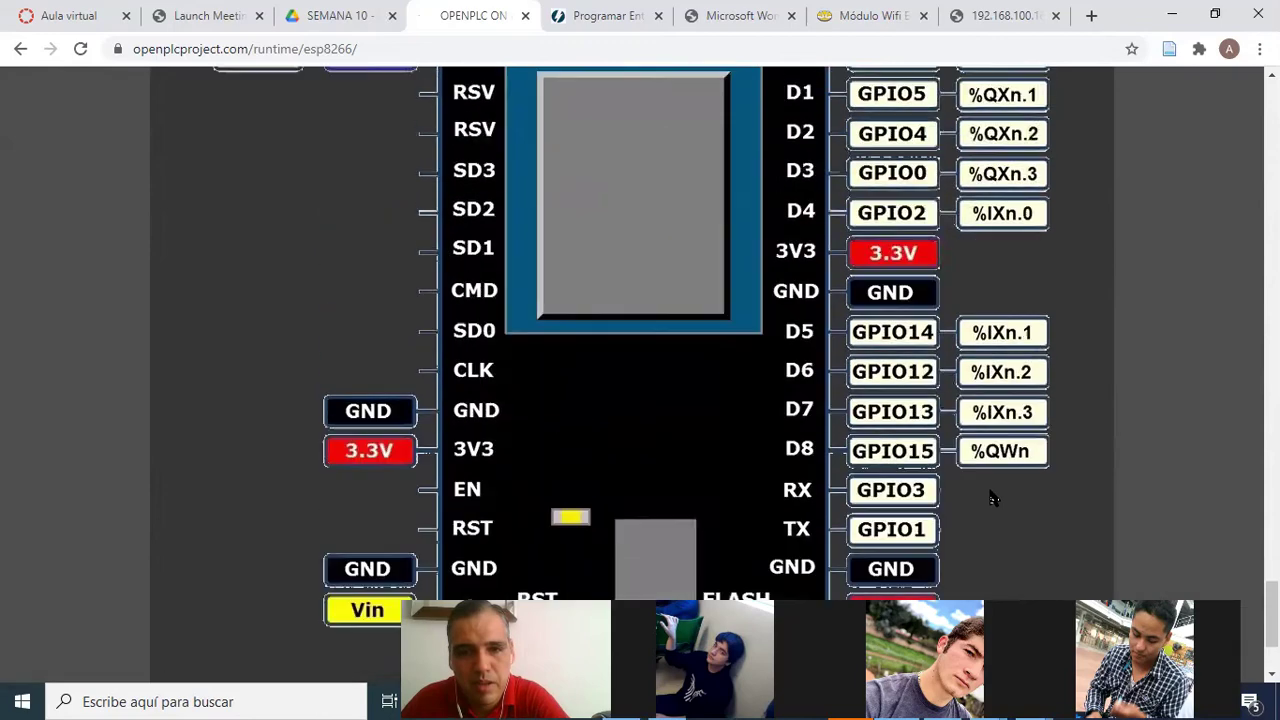
scroll(990, 497, up, 9)
scroll(914, 471, down, 8)
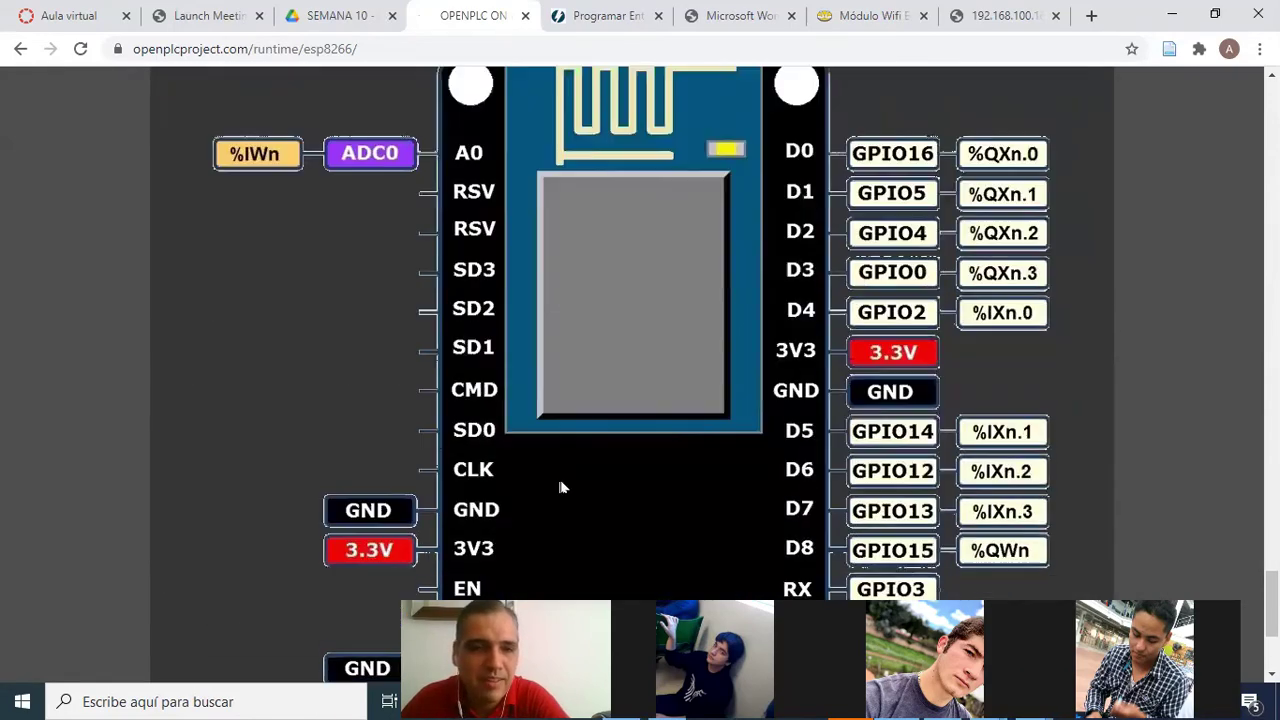
scroll(626, 463, up, 4)
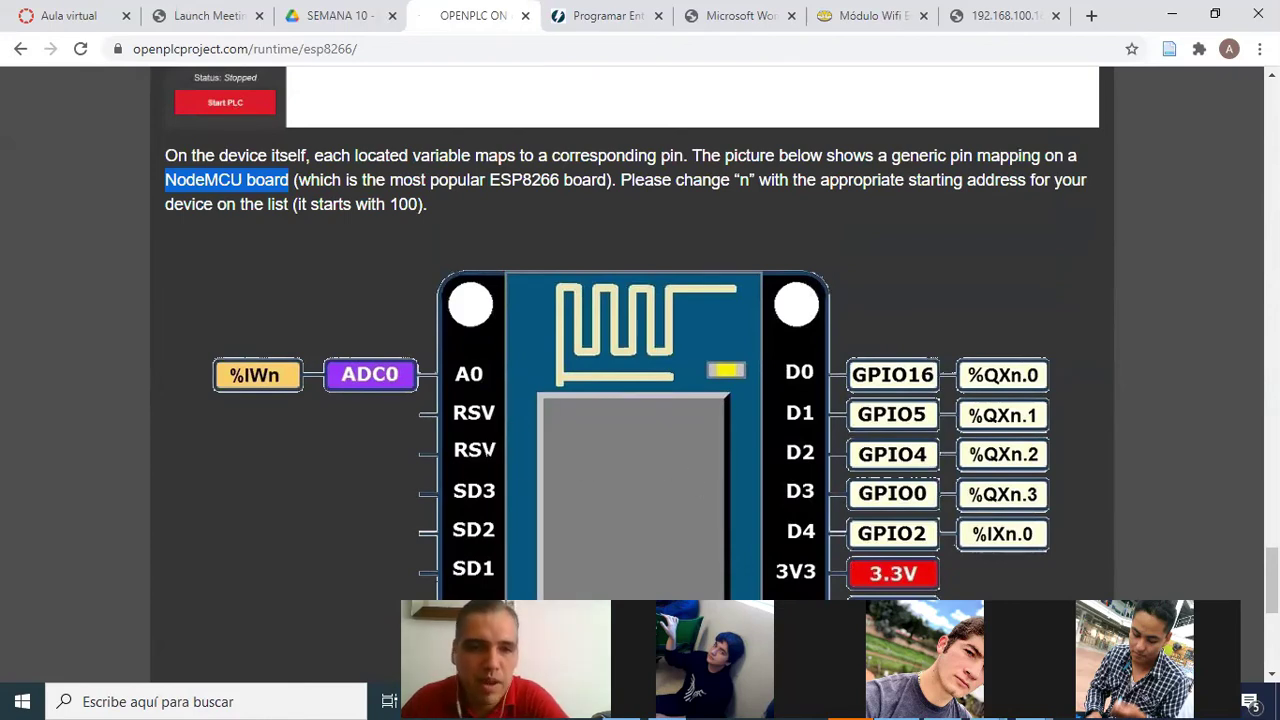
scroll(878, 450, down, 3)
scroll(880, 450, up, 3)
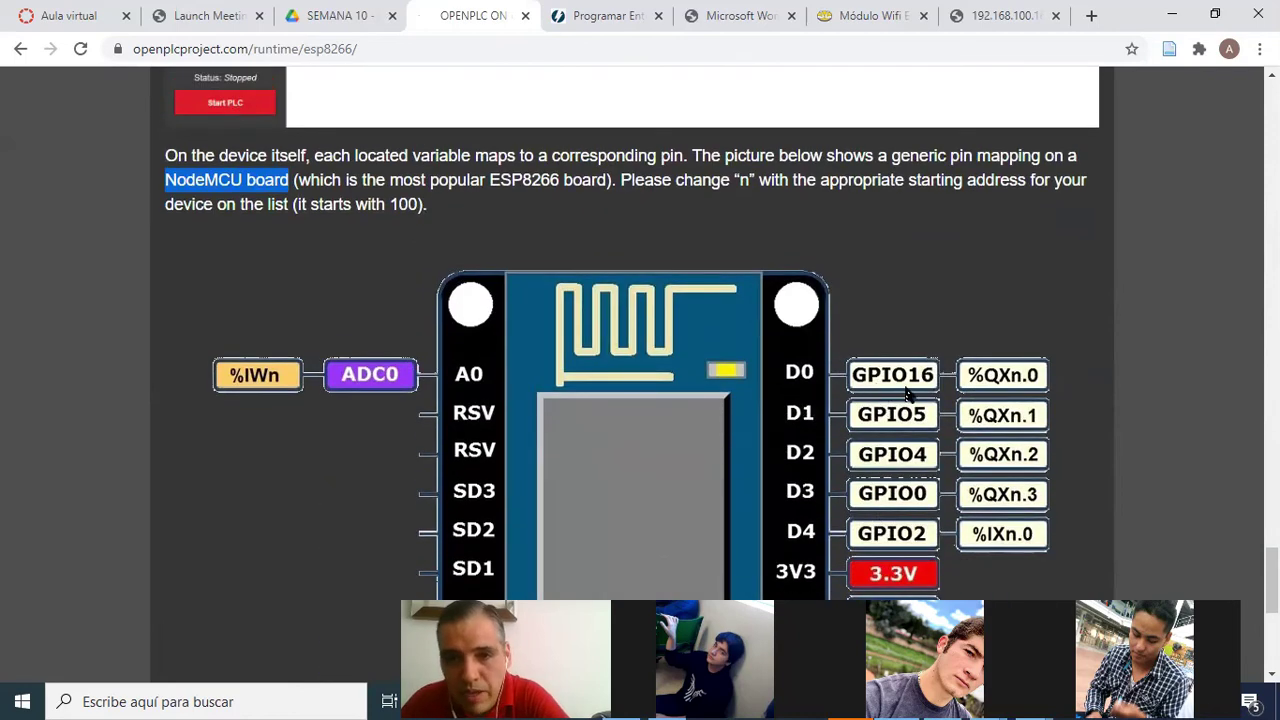
scroll(555, 406, up, 3)
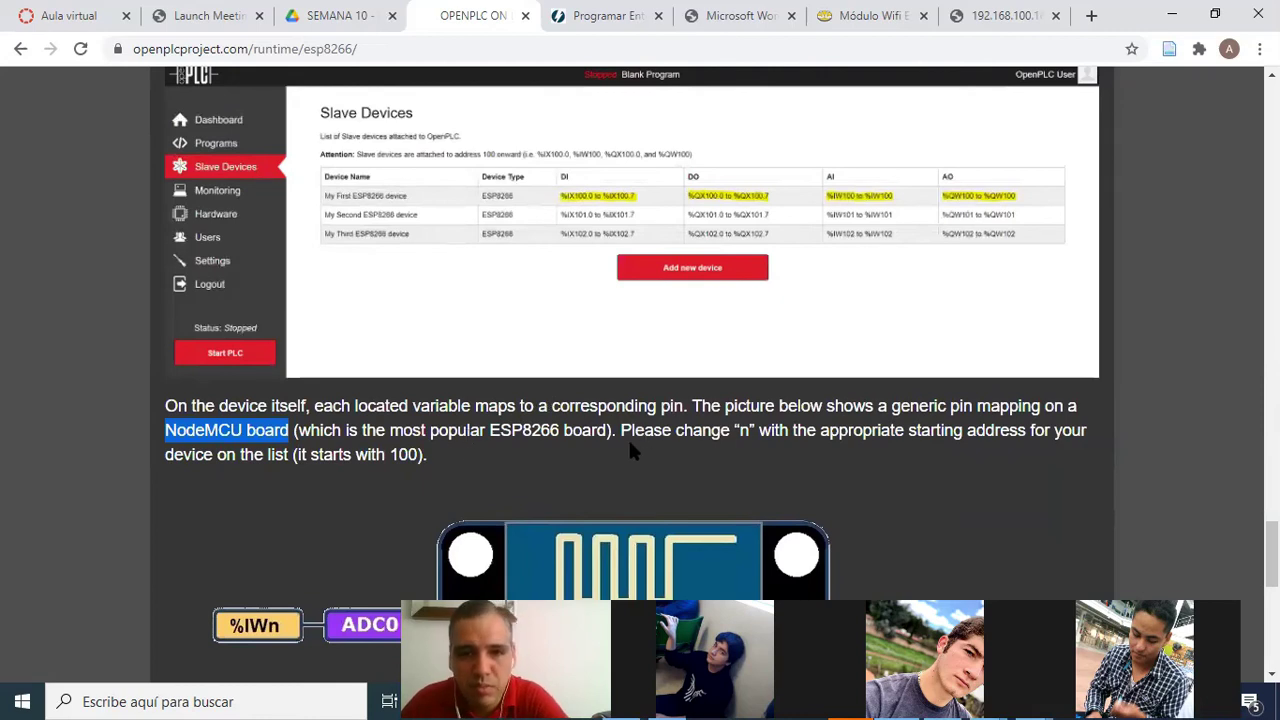
scroll(617, 480, up, 15)
scroll(617, 480, up, 4)
scroll(617, 480, down, 7)
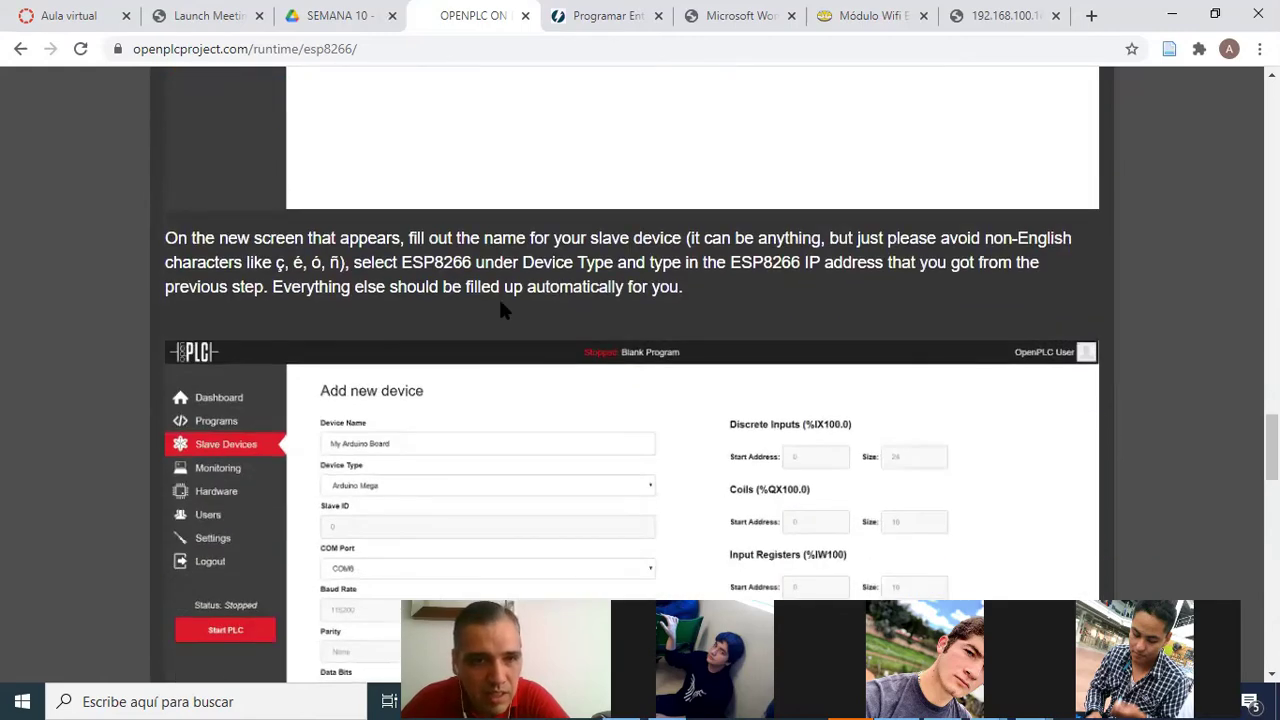
scroll(509, 374, down, 5)
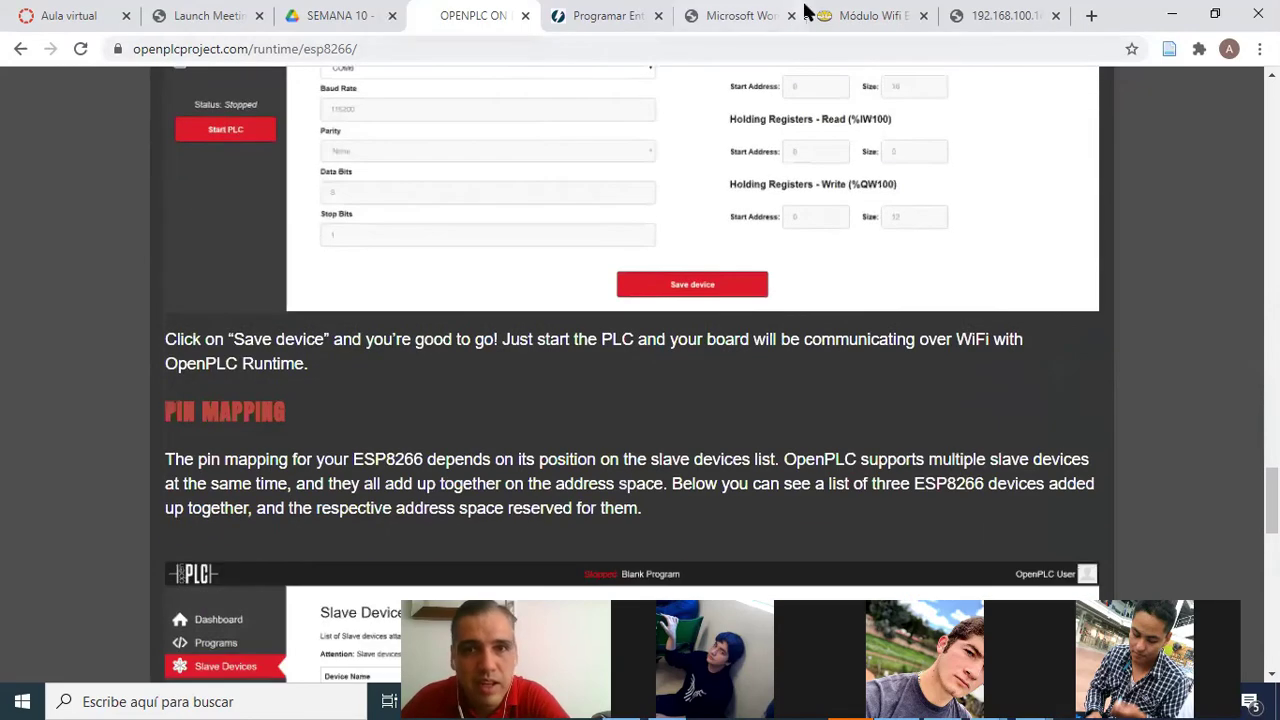
Check the Módulo Wifi listing and Monitoring page, then return to the NodeMCU D4–D7 pinout
click(812, 14)
scroll(1000, 520, down, 3)
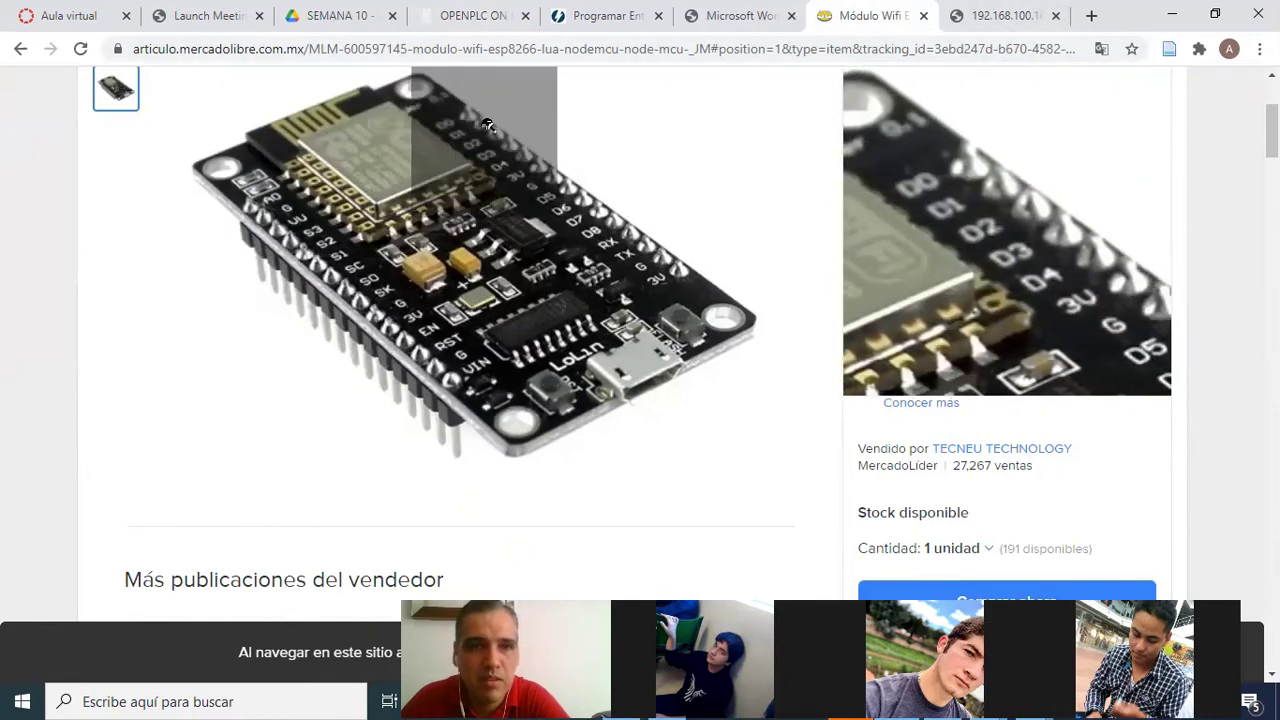
click(1022, 12)
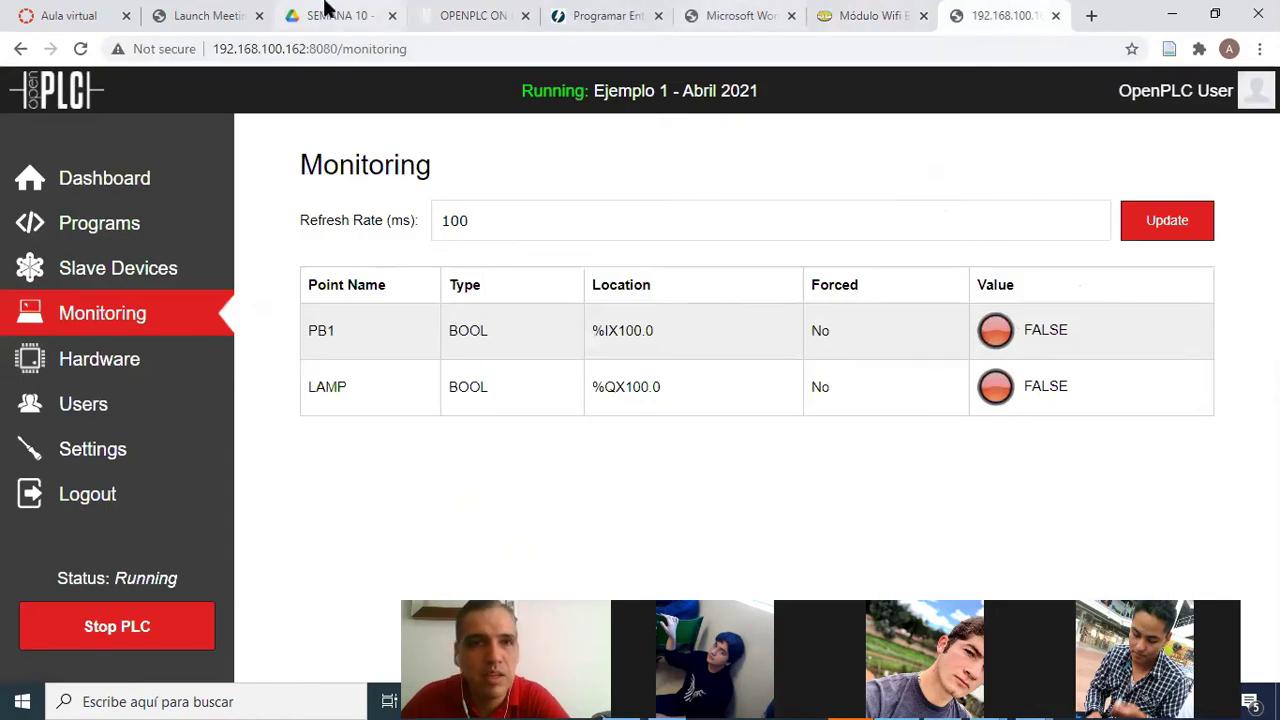
click(478, 20)
scroll(566, 184, down, 12)
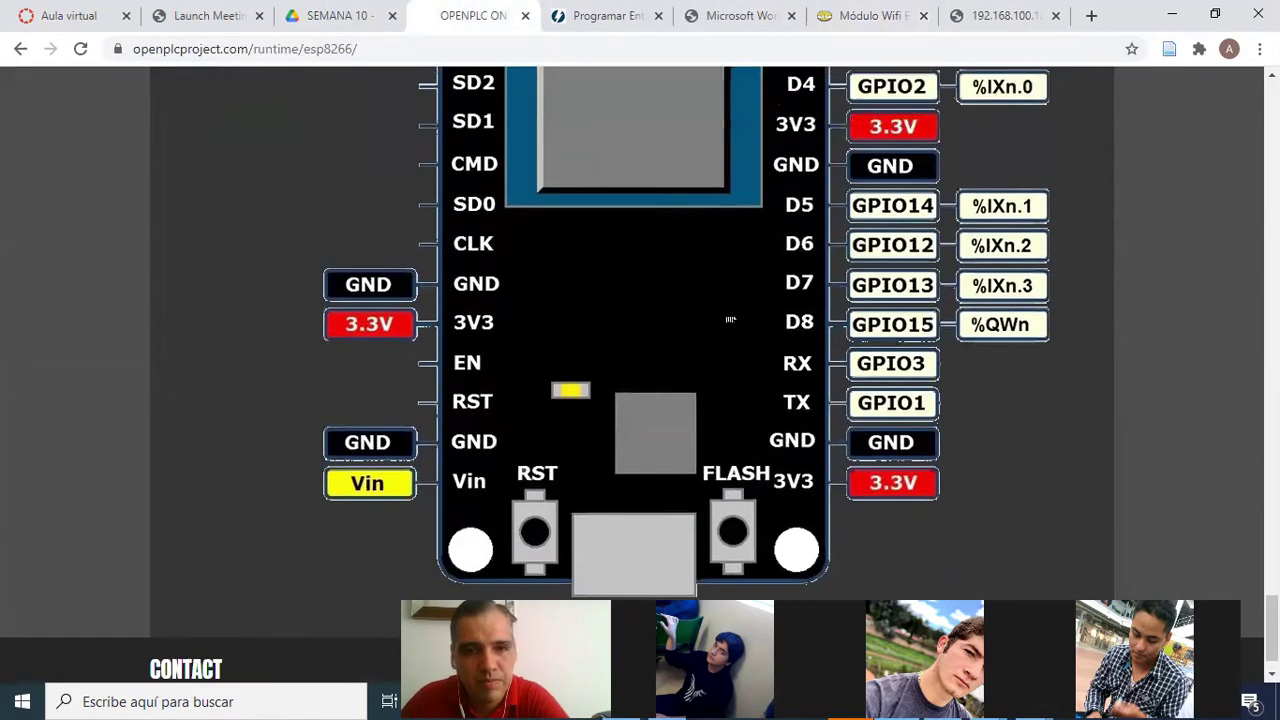
Compare the NodeMCU pin map with the Módulo Wifi listing, then stop the PLC on 192.168.100.162
scroll(709, 322, up, 2)
scroll(709, 322, up, 2)
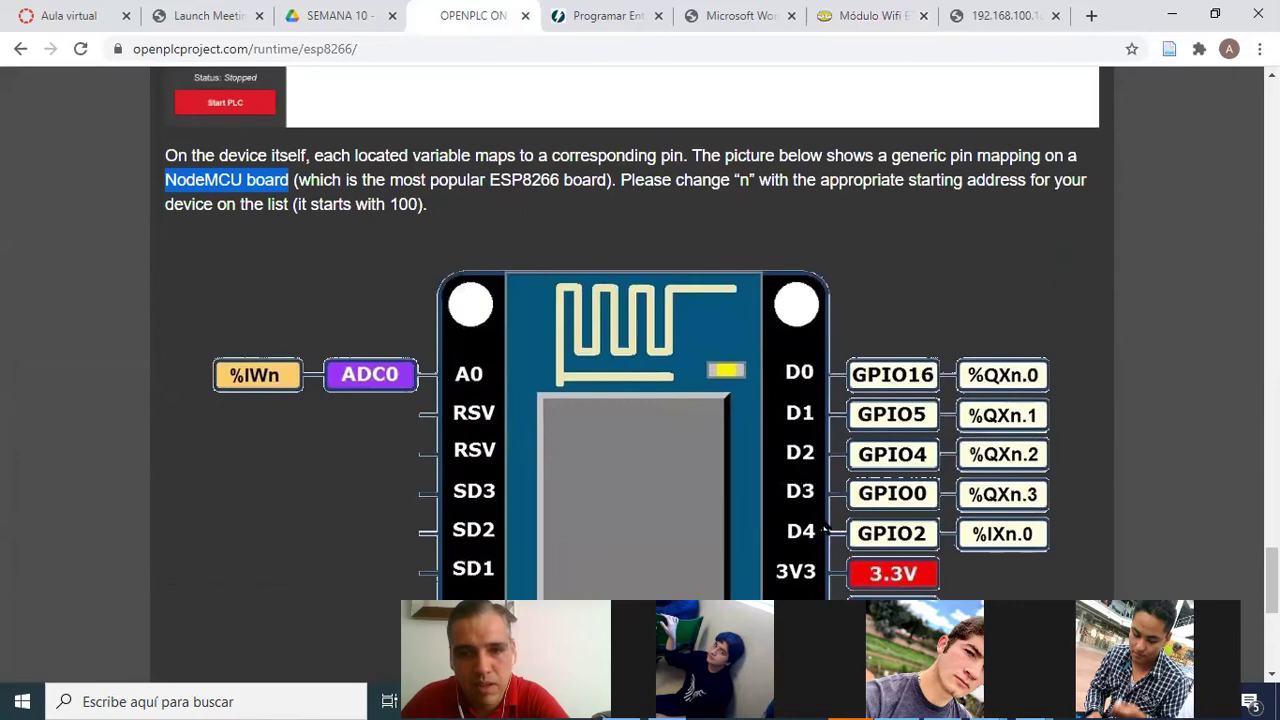
scroll(826, 528, down, 2)
scroll(643, 320, up, 4)
click(880, 15)
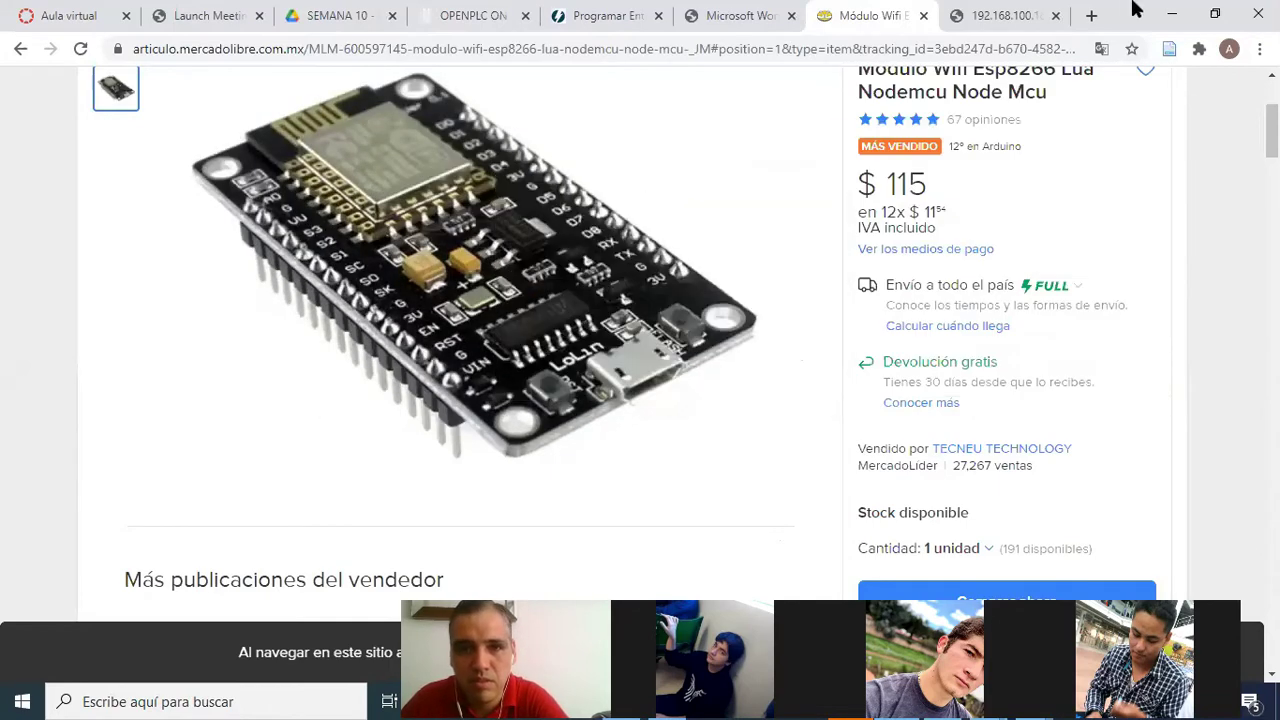
click(1011, 12)
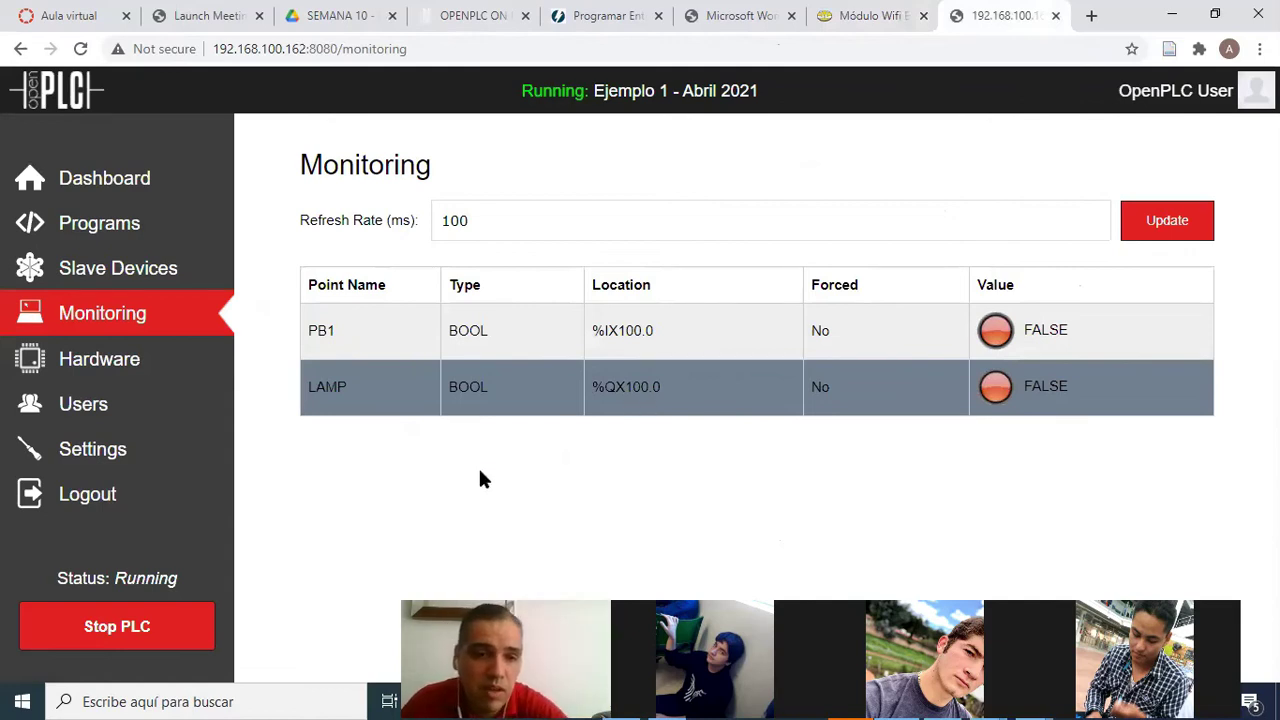
click(152, 618)
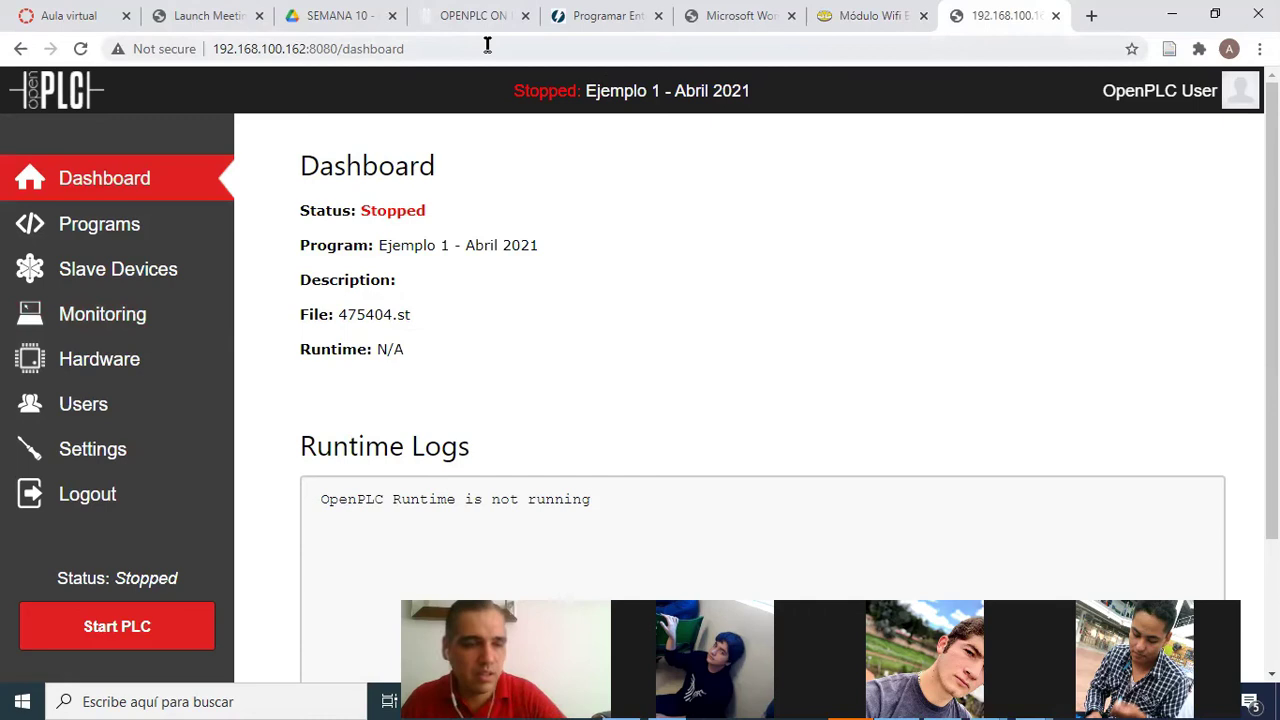
Switch to the pi VNC session and restore the Raspberry Pi terminal window
key(alt+Tab)
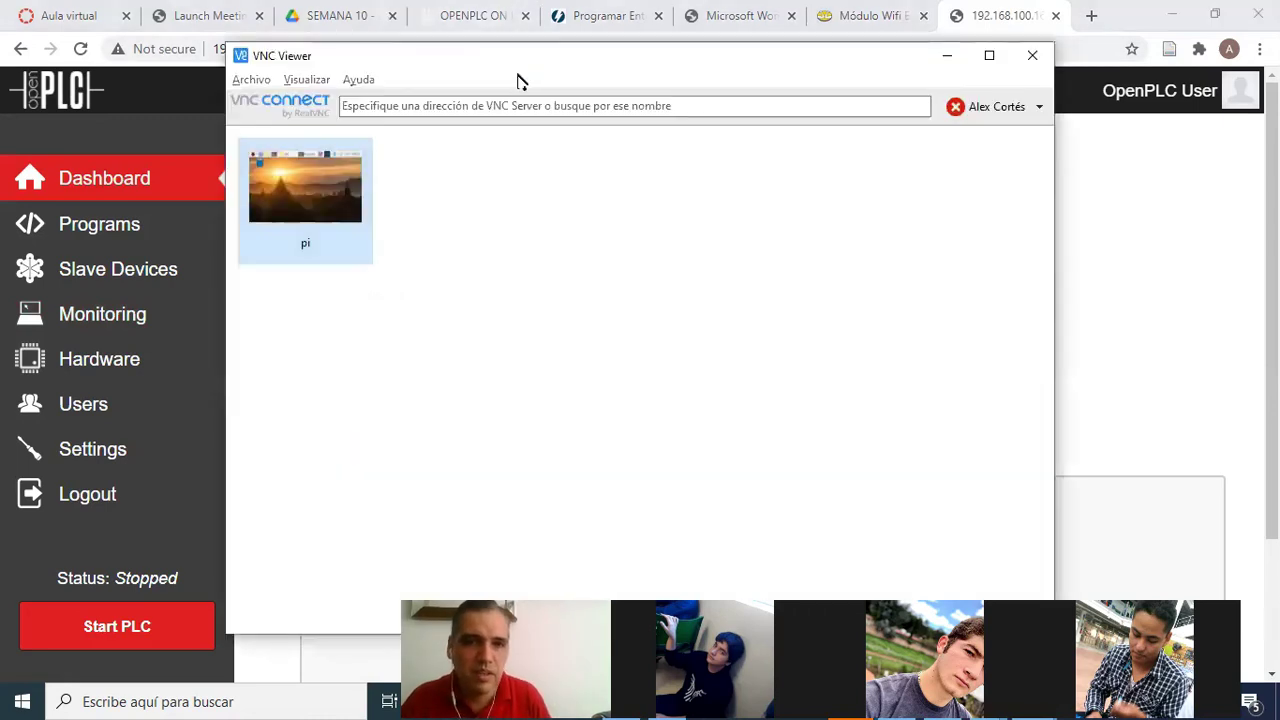
key(alt+Tab)
key(alt+Tab)
key(alt+Tab)
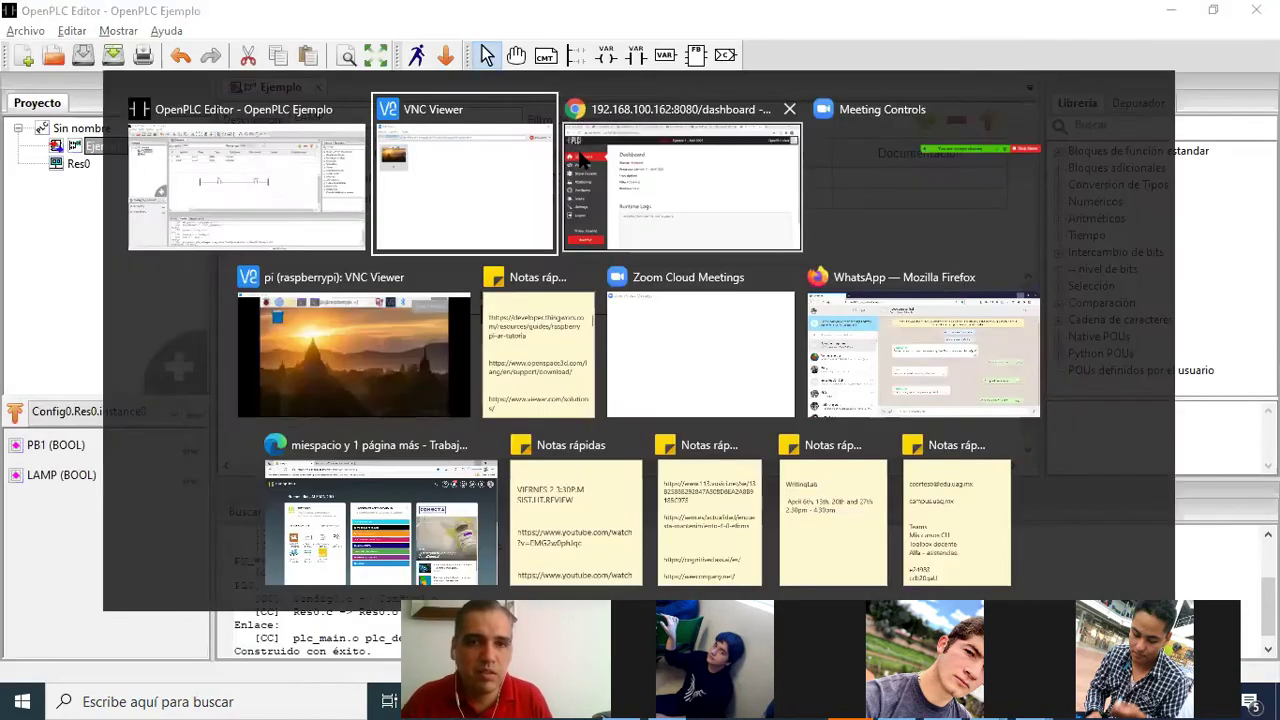
key(alt+Tab)
key(alt+Tab)
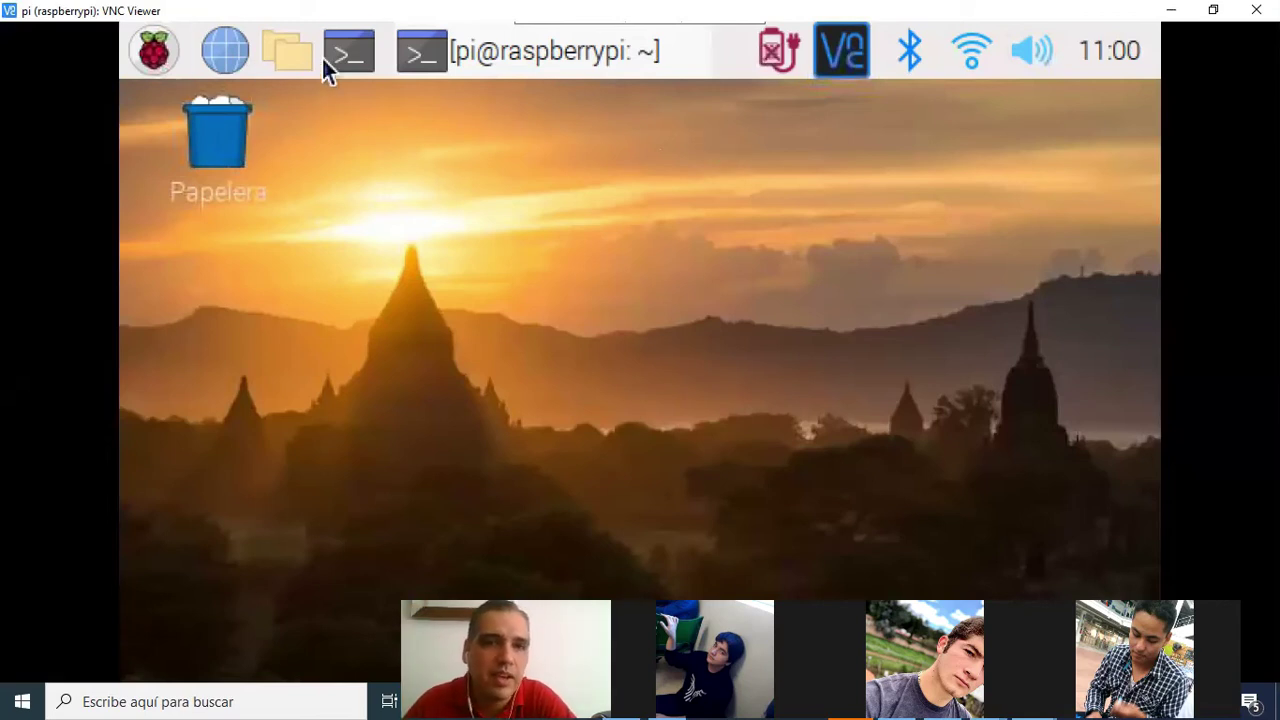
click(469, 55)
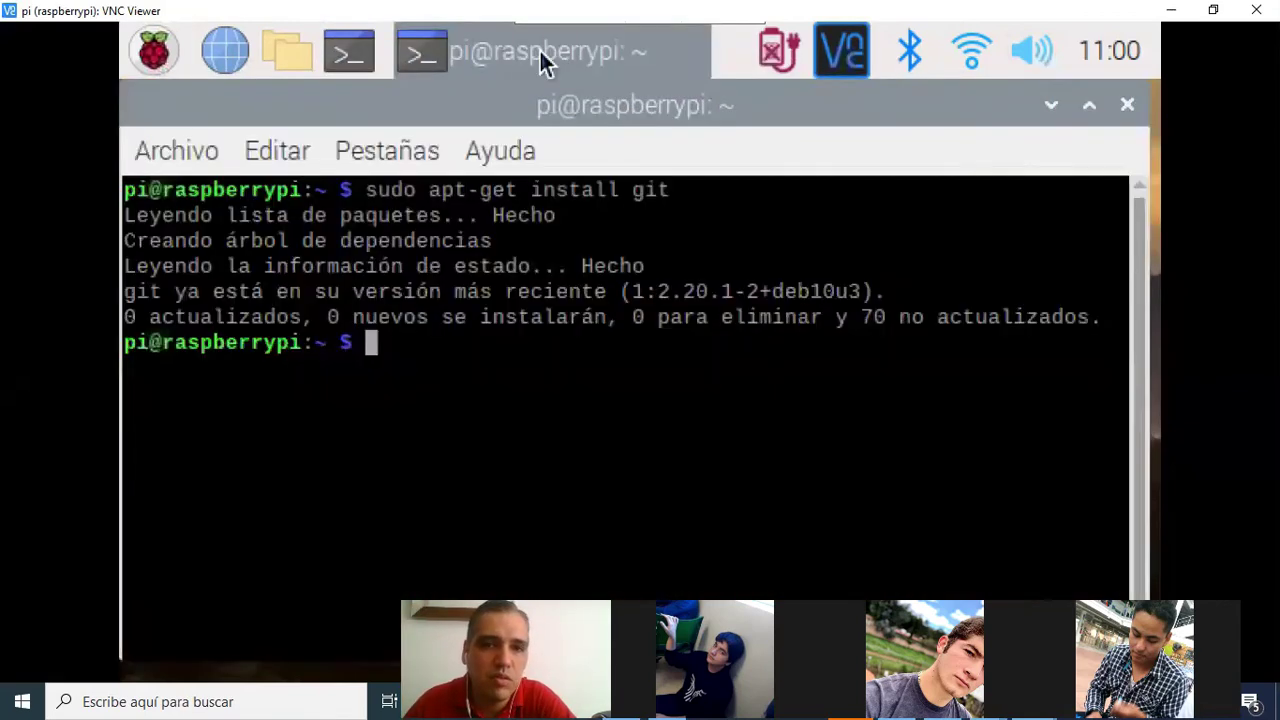
Recall earlier ngrok commands from the terminal history, then minimize VNC Viewer
key(Up)
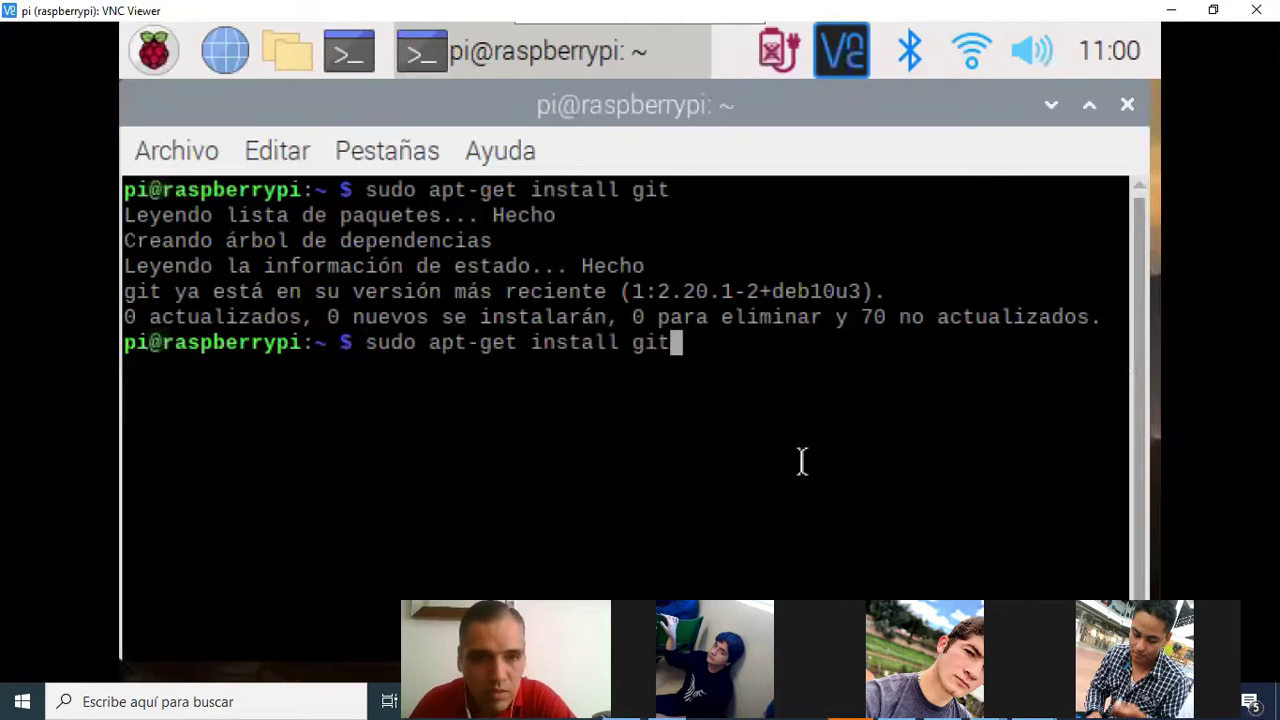
key(Up)
key(Up)
key(Up)
key(Up)
key(Up)
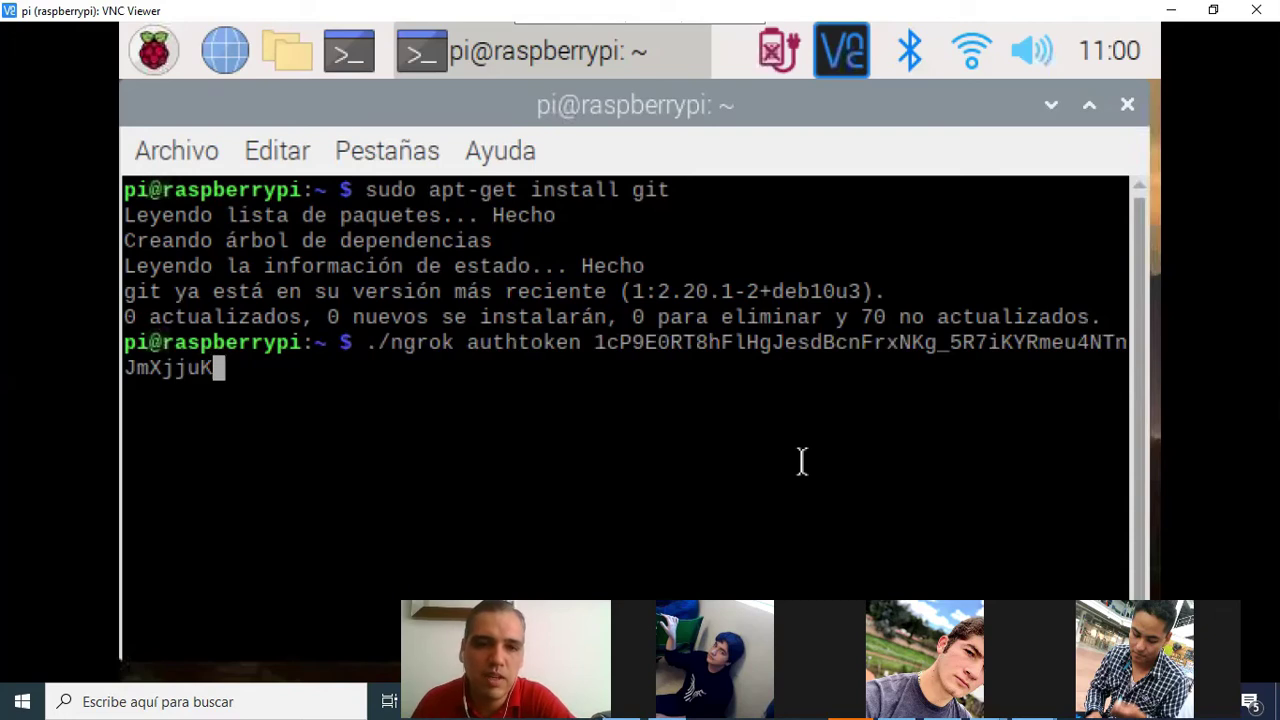
key(Up)
key(Up)
key(Up)
key(Up)
key(Down)
key(Down)
key(Down)
click(1203, 10)
click(1172, 10)
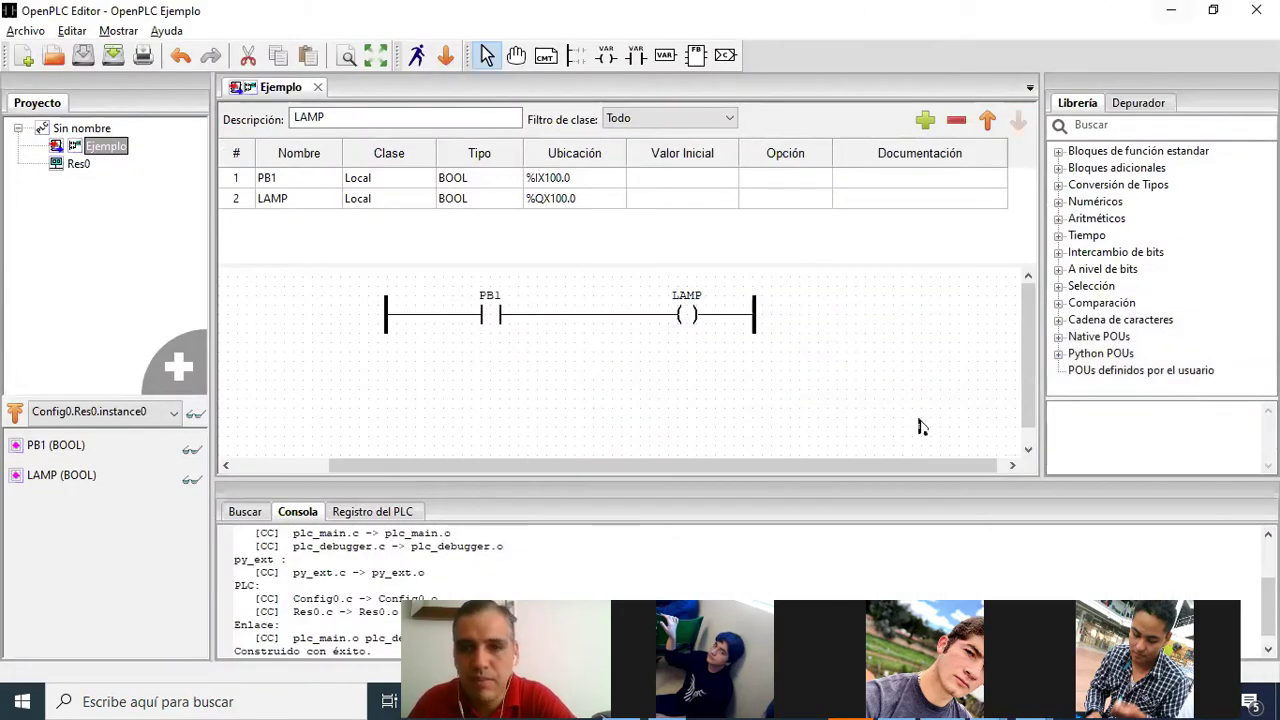
Search Google for ngrok in a new Chrome tab and open the official ngrok website
click(1172, 10)
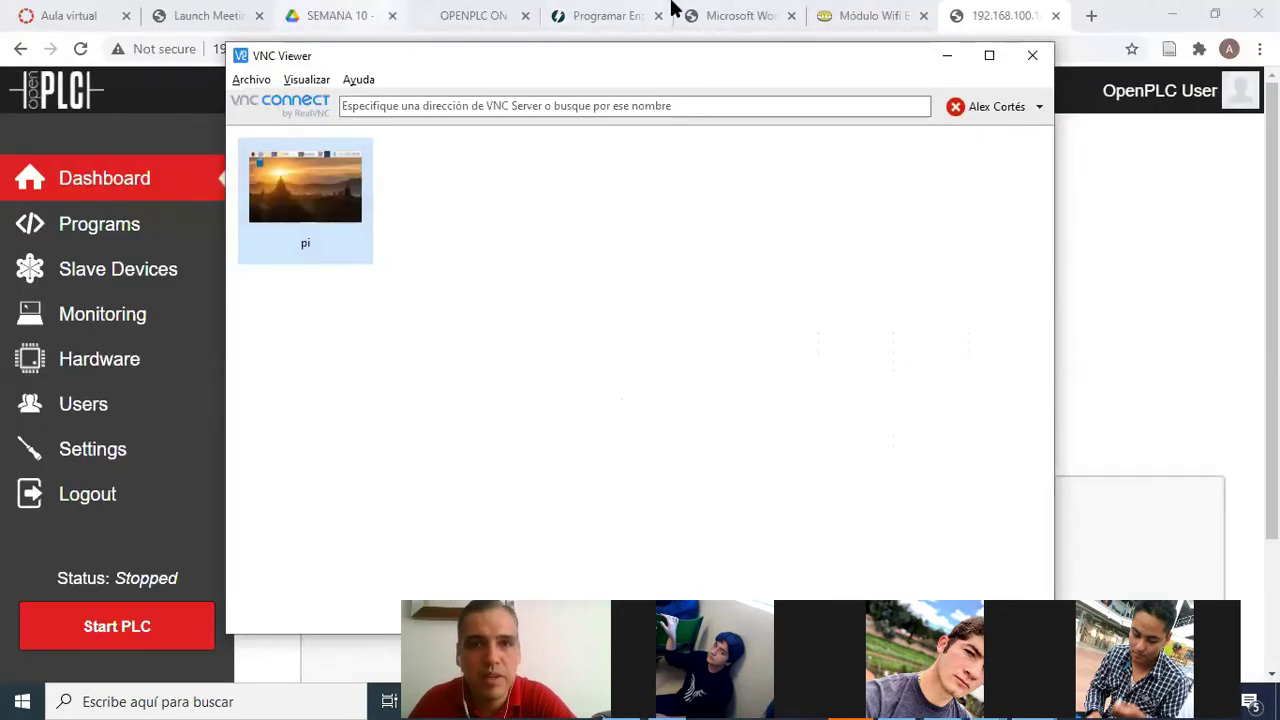
click(1094, 14)
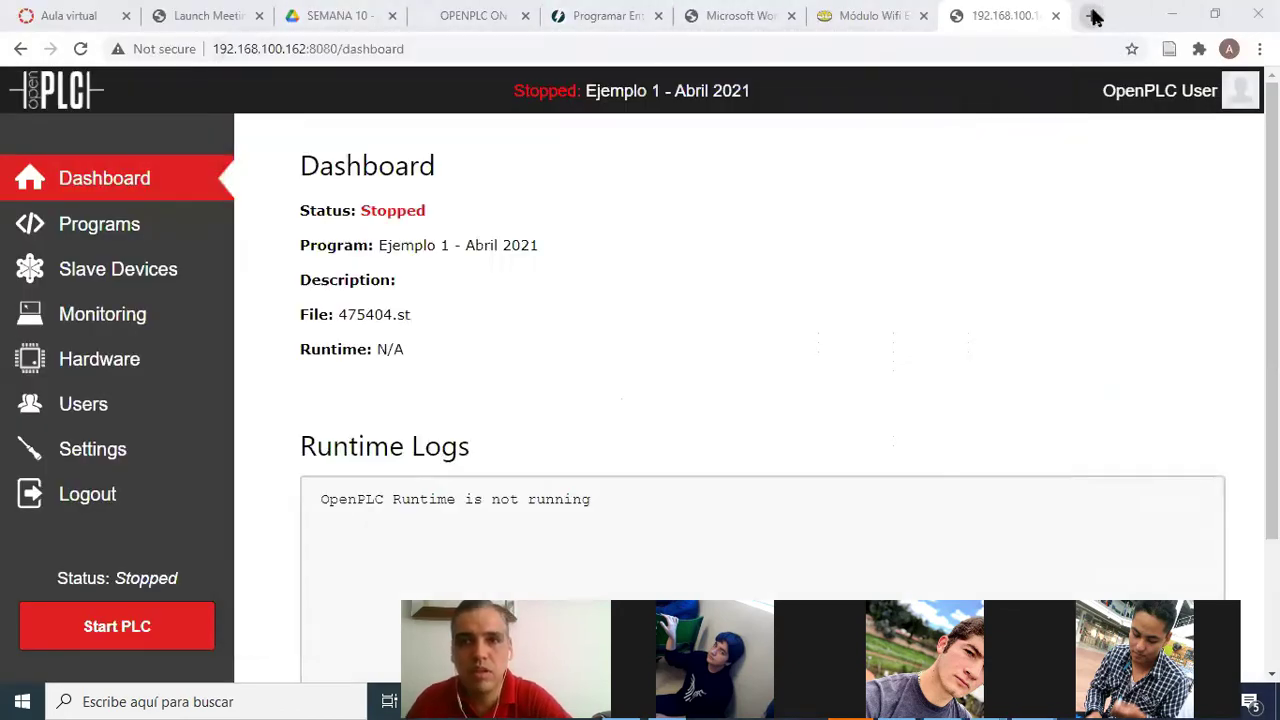
click(1094, 14)
text(ng)
key(Return)
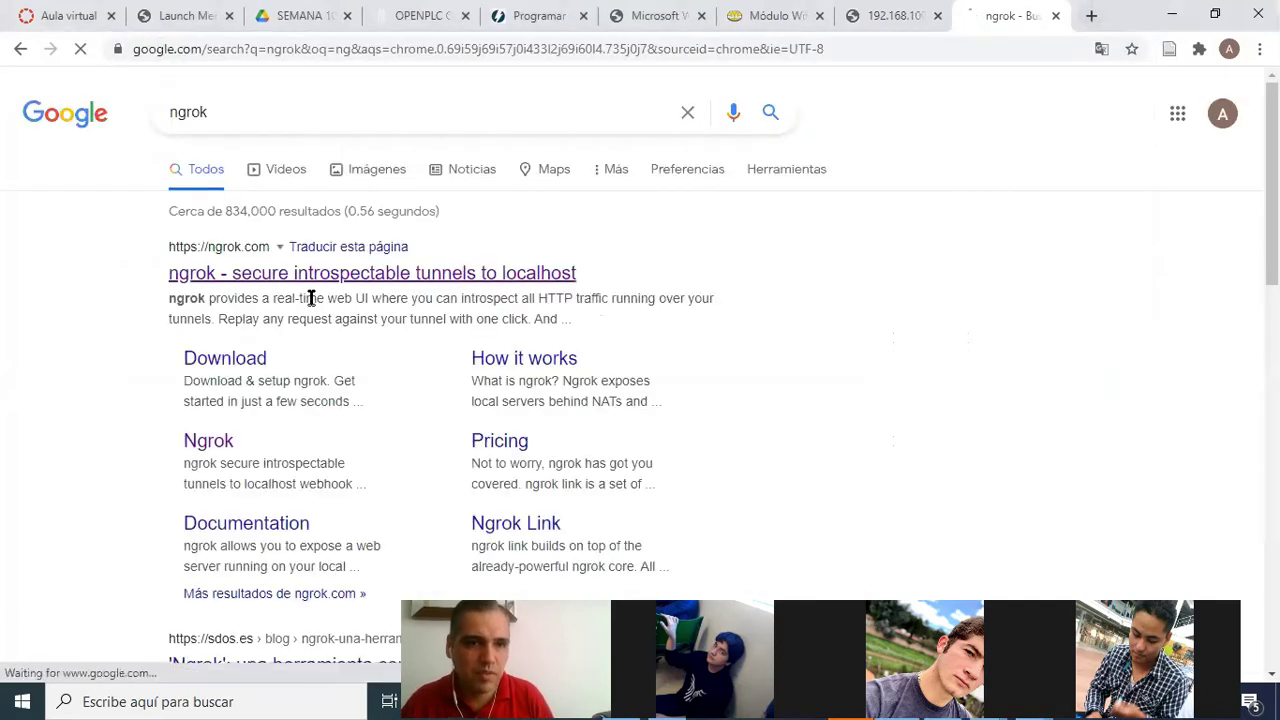
click(311, 274)
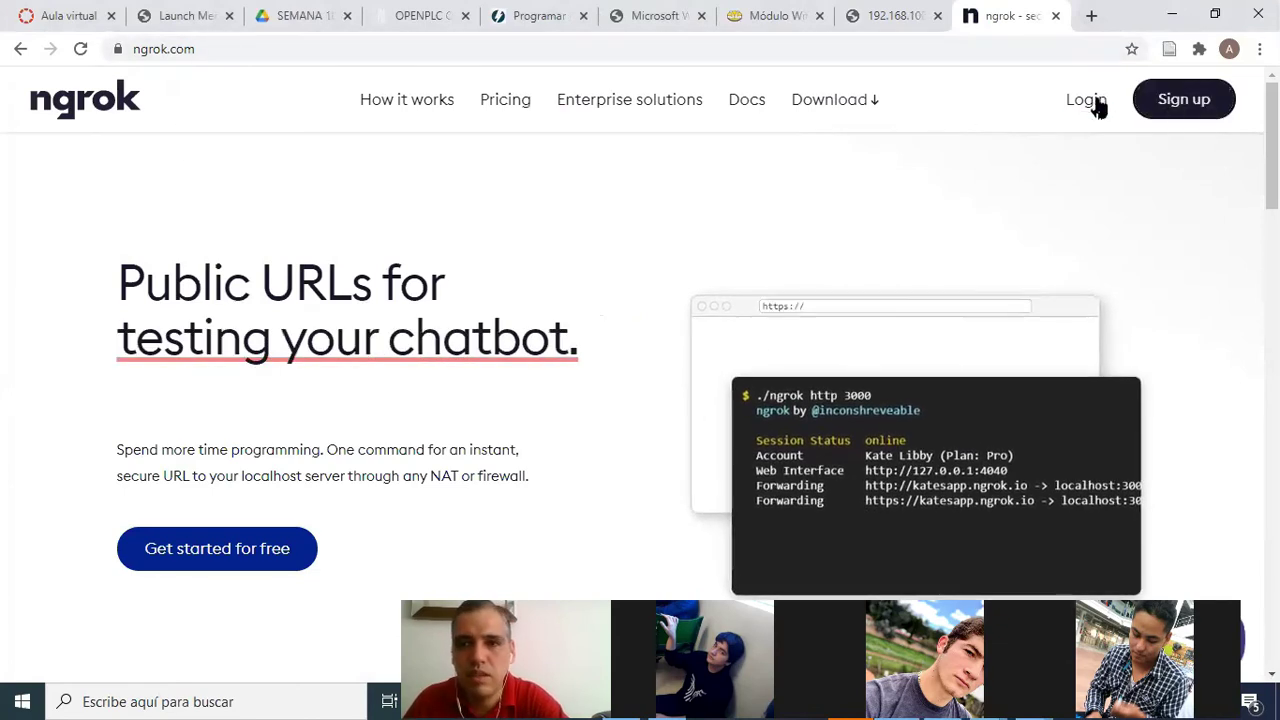
Log in to ngrok, select the account-connect and './ngrok http 80' setup commands, then minimize Chrome
click(1090, 103)
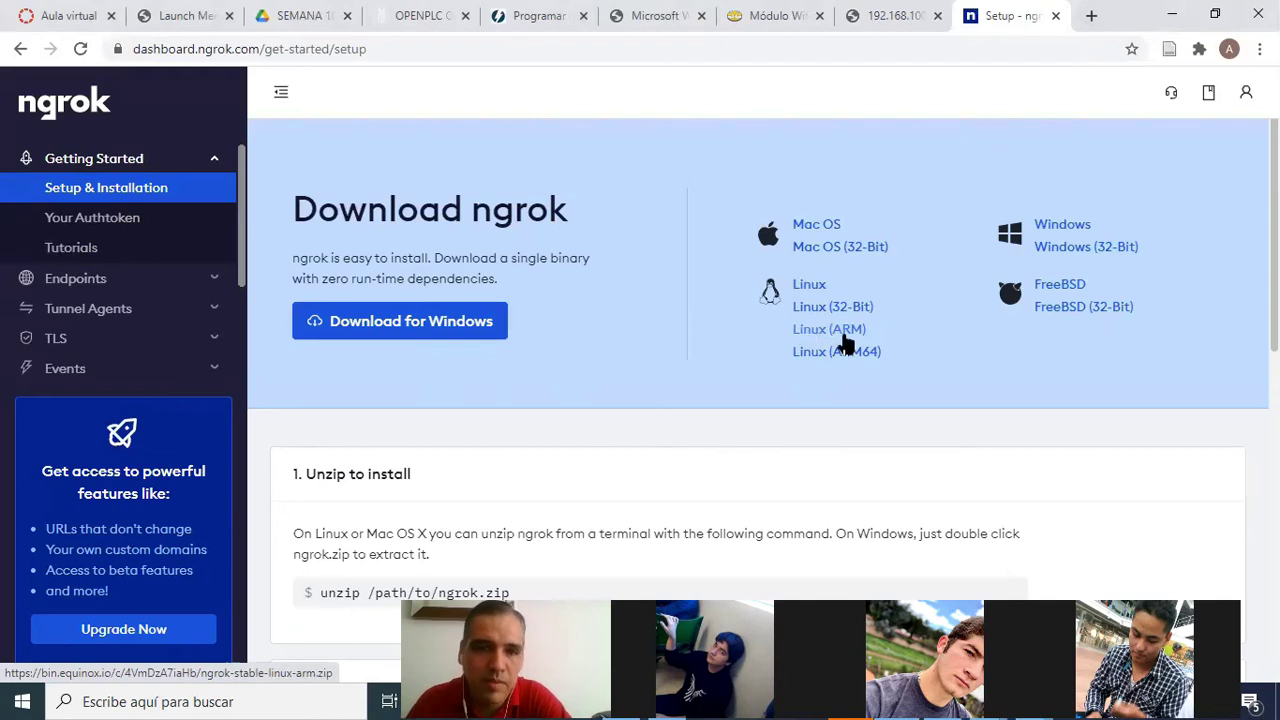
scroll(610, 322, down, 3)
scroll(630, 310, up, 3)
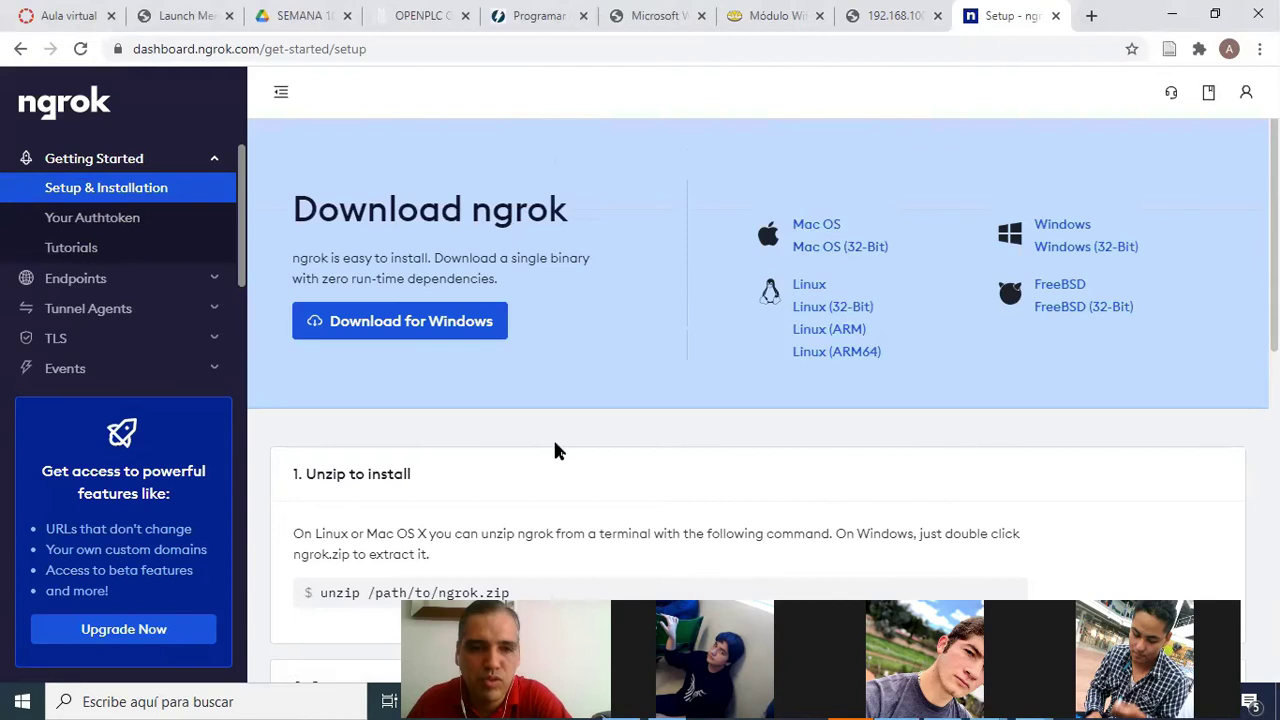
scroll(555, 445, down, 3)
drag(326, 342, 677, 420)
scroll(677, 420, down, 3)
drag(368, 302, 826, 307)
scroll(547, 380, down, 2)
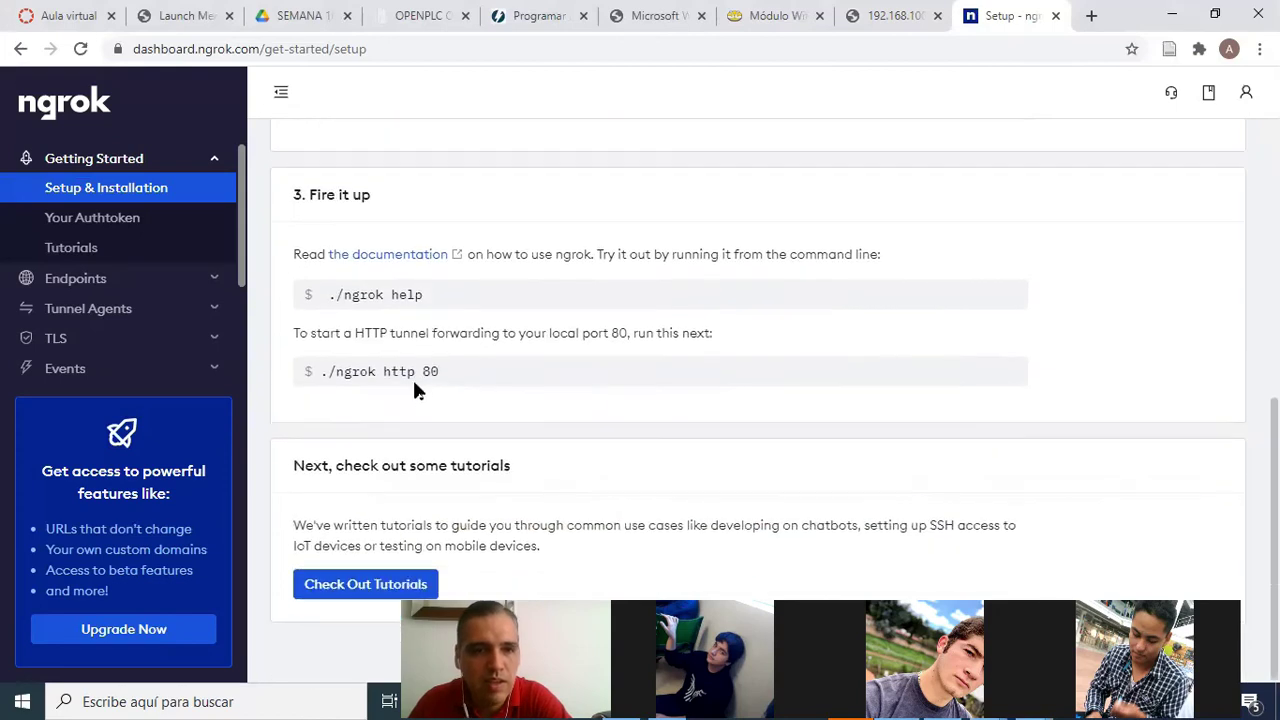
drag(324, 372, 436, 372)
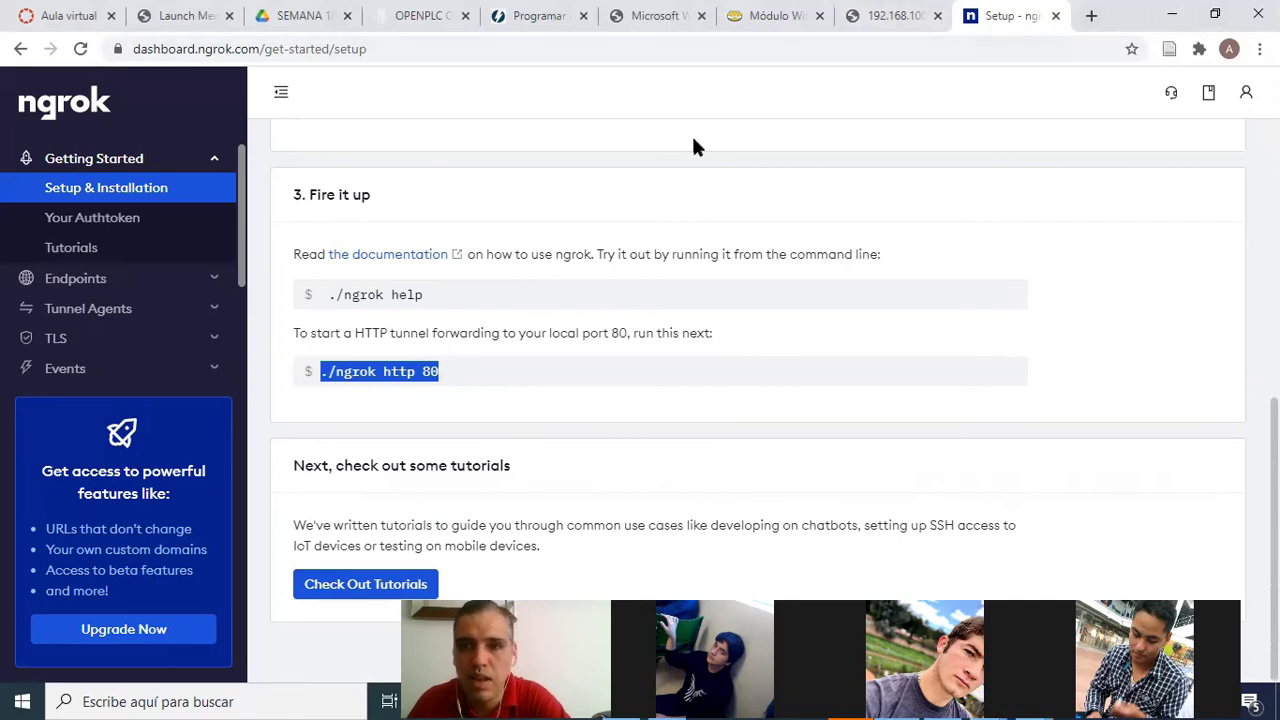
click(1172, 14)
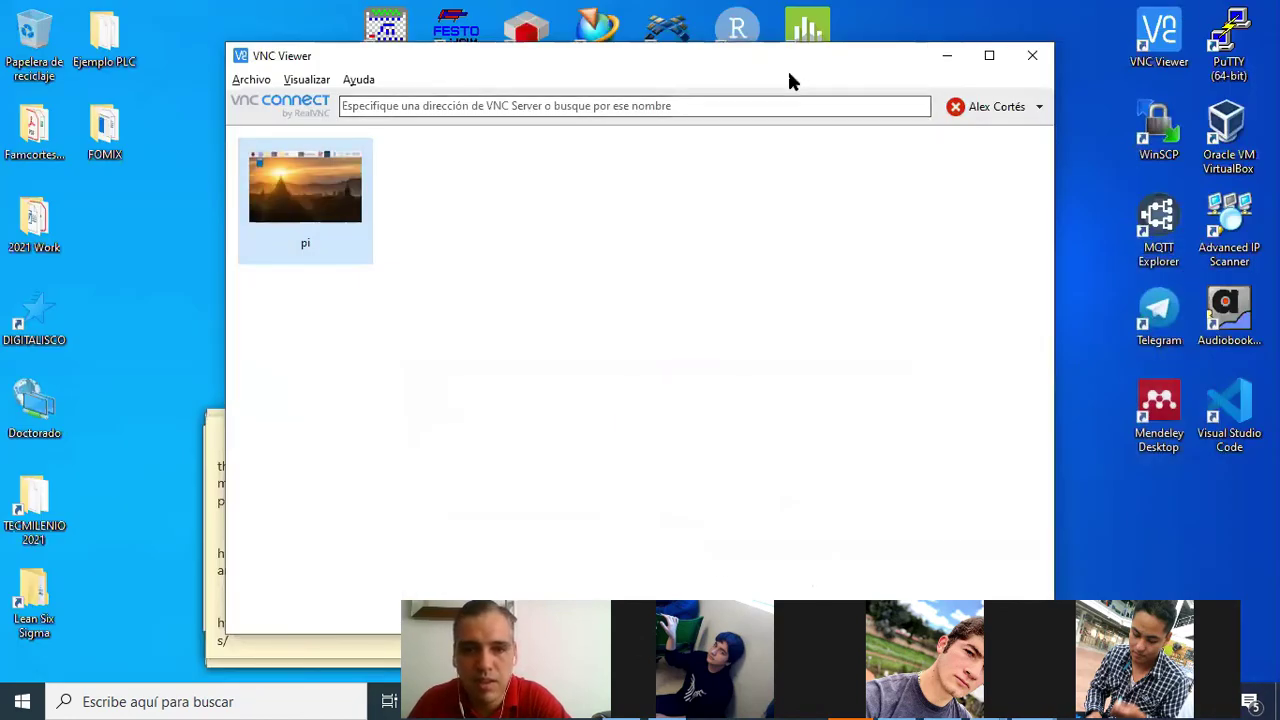
Open the Raspberry Pi session in VNC Viewer and maximize it
click(946, 56)
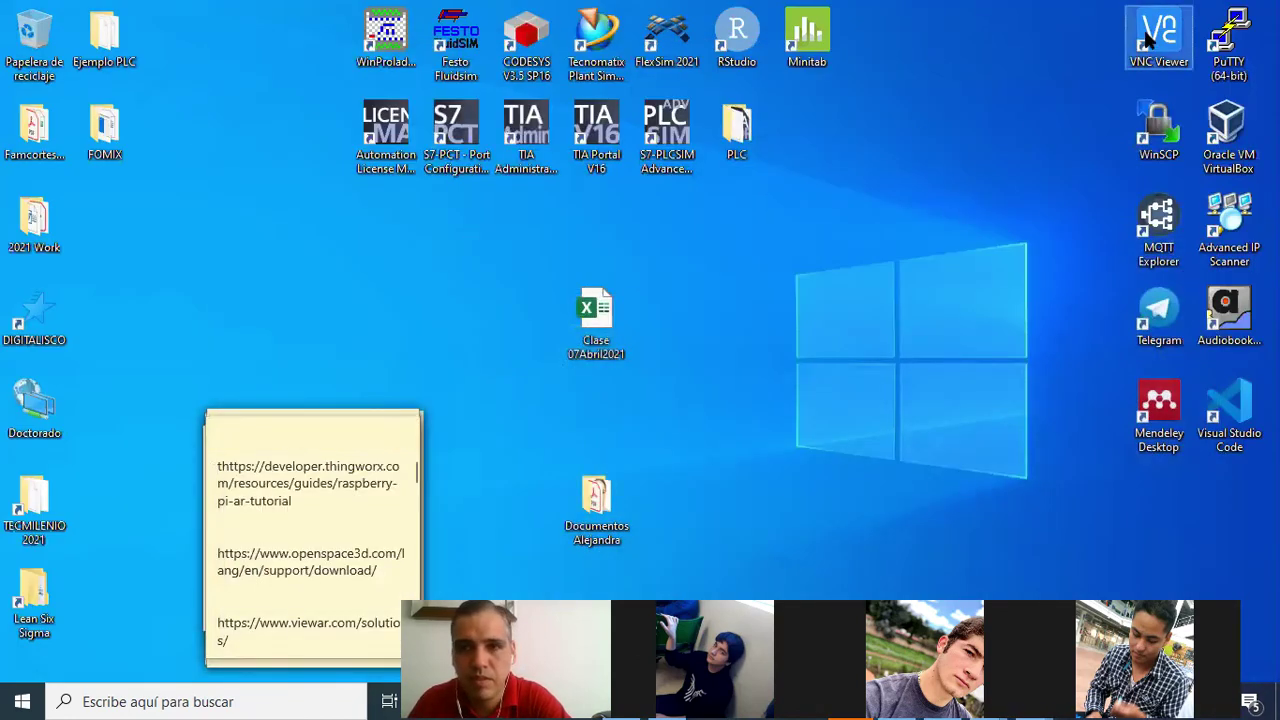
double_click(1148, 38)
double_click(300, 190)
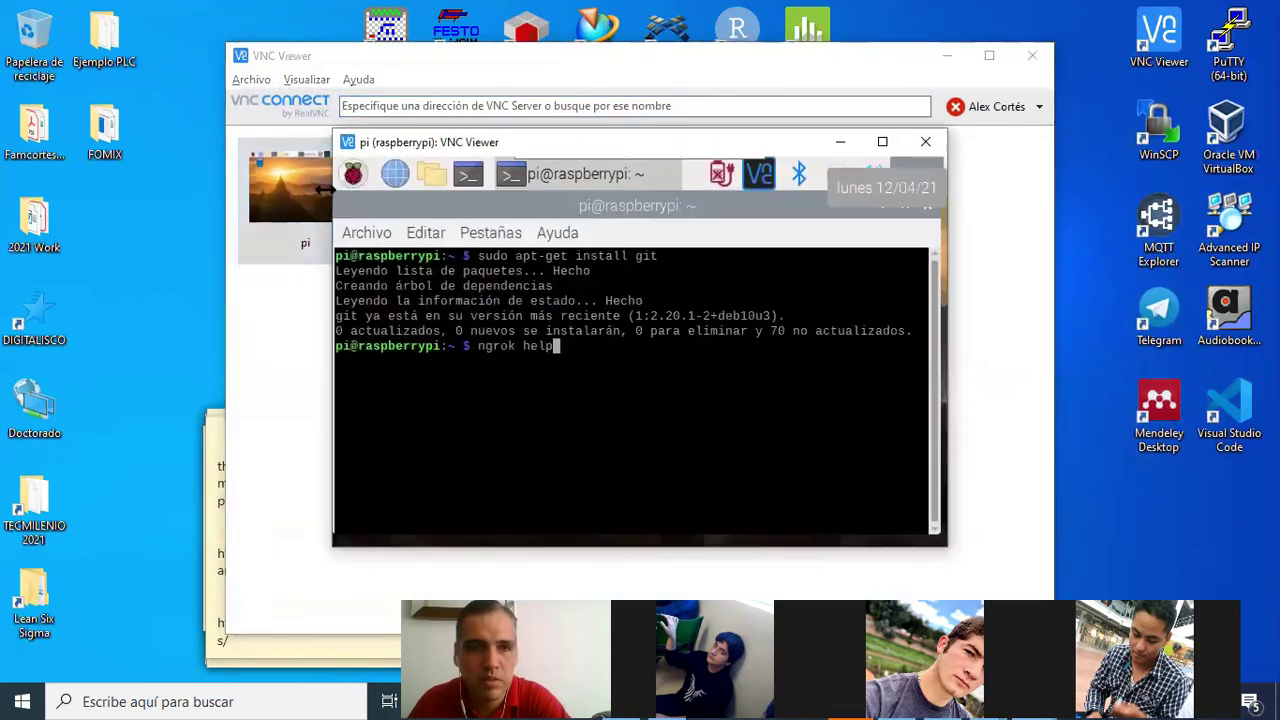
click(883, 142)
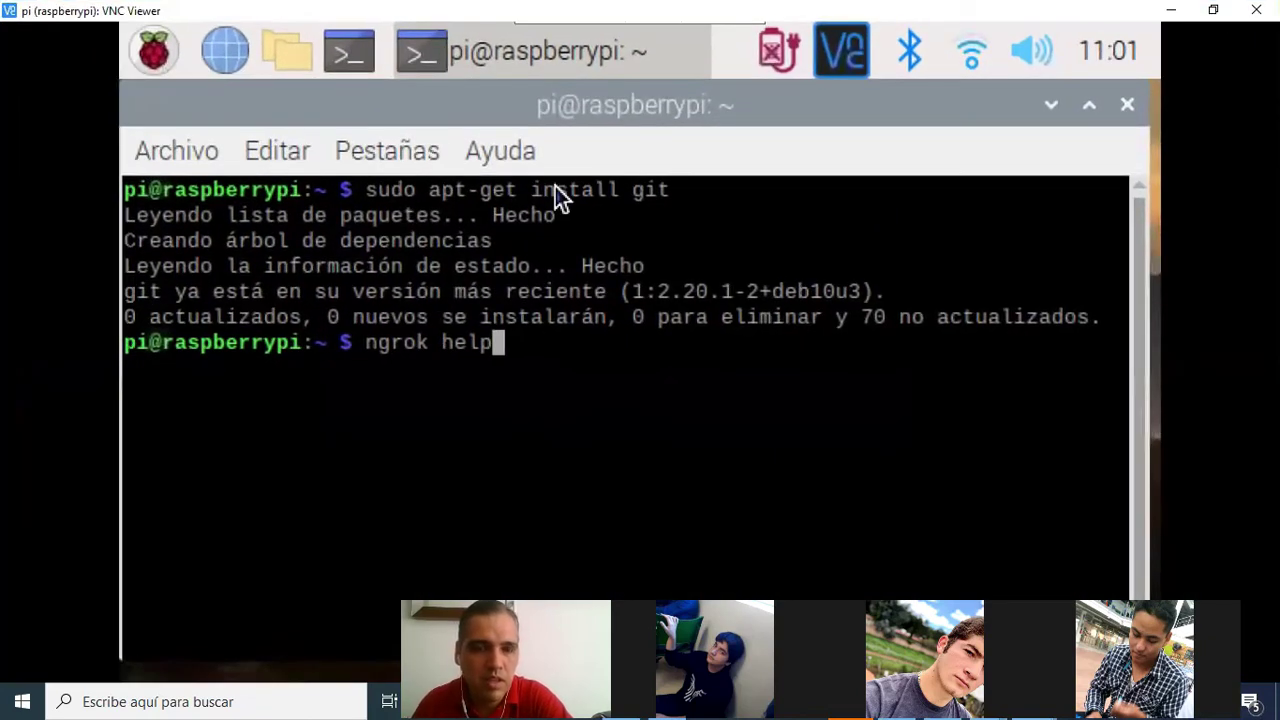
Start the ngrok tunnel with './ngrok http 8080' in the Pi terminal
key(Return)
key(Up)
key(Up)
key(Up)
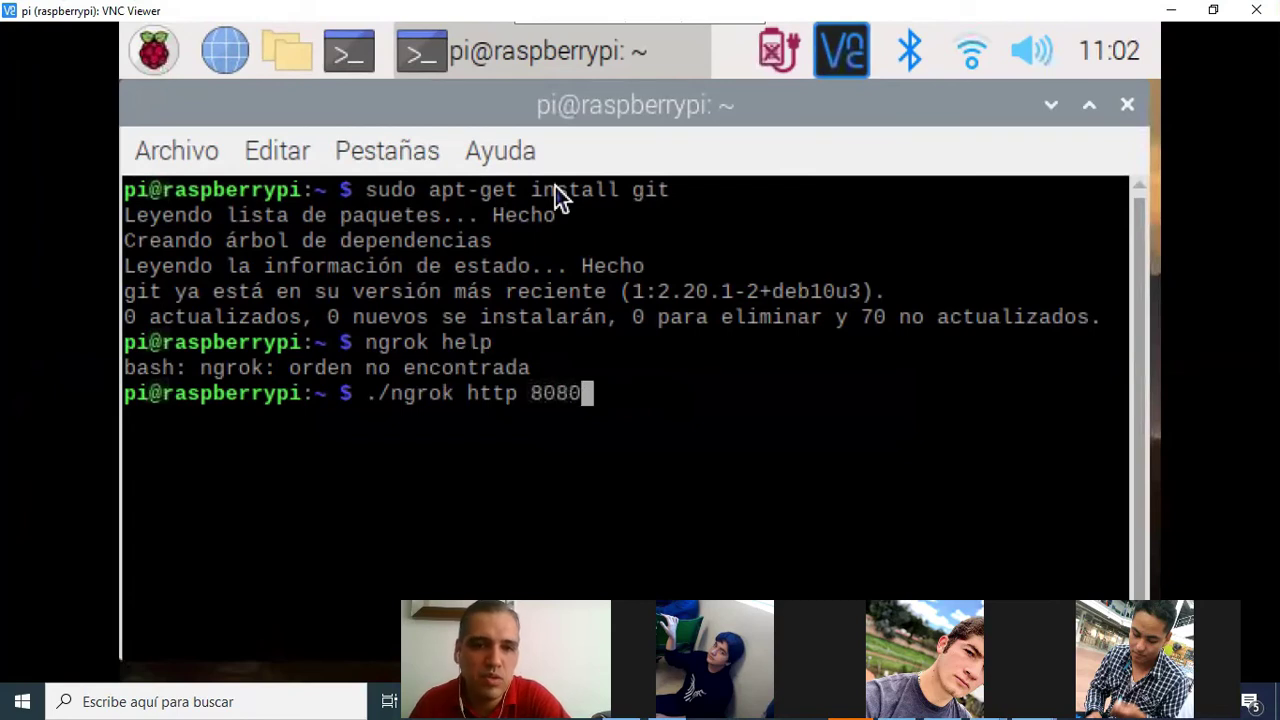
key(Return)
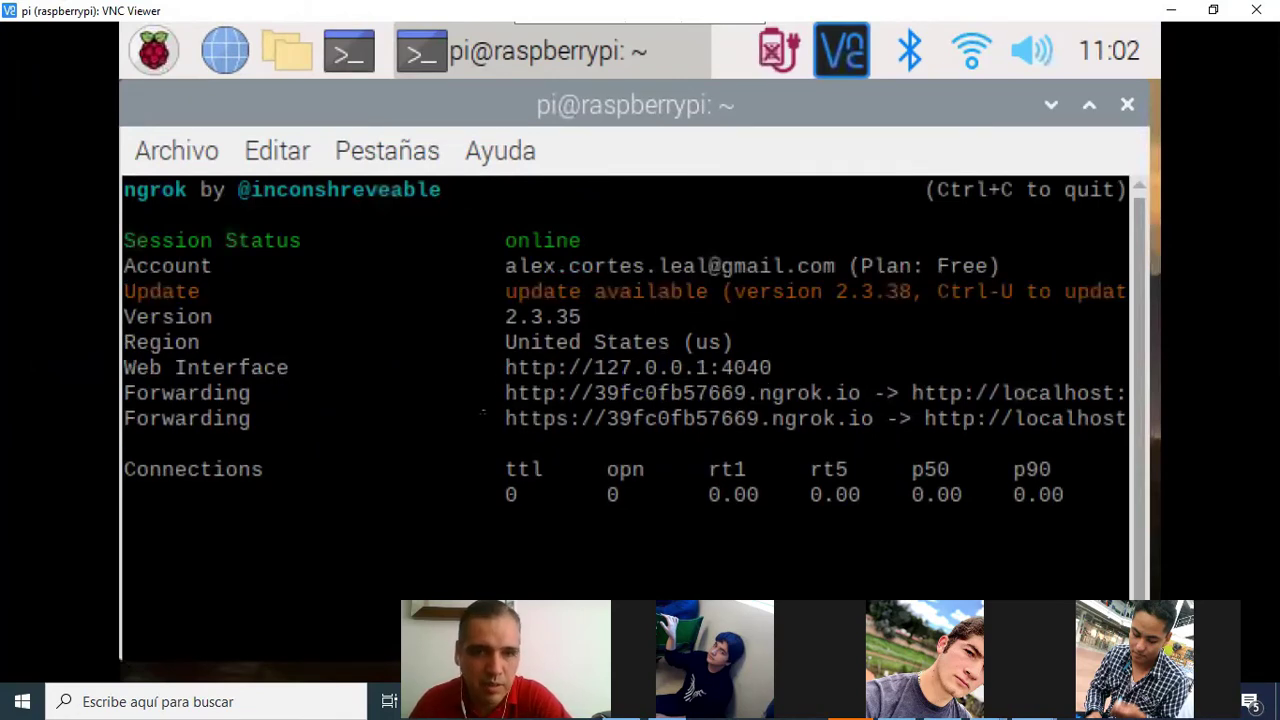
Copy the http Forwarding URL from the terminal and minimize the Pi session
drag(507, 393, 843, 412)
key(ctrl+c)
right_click(843, 415)
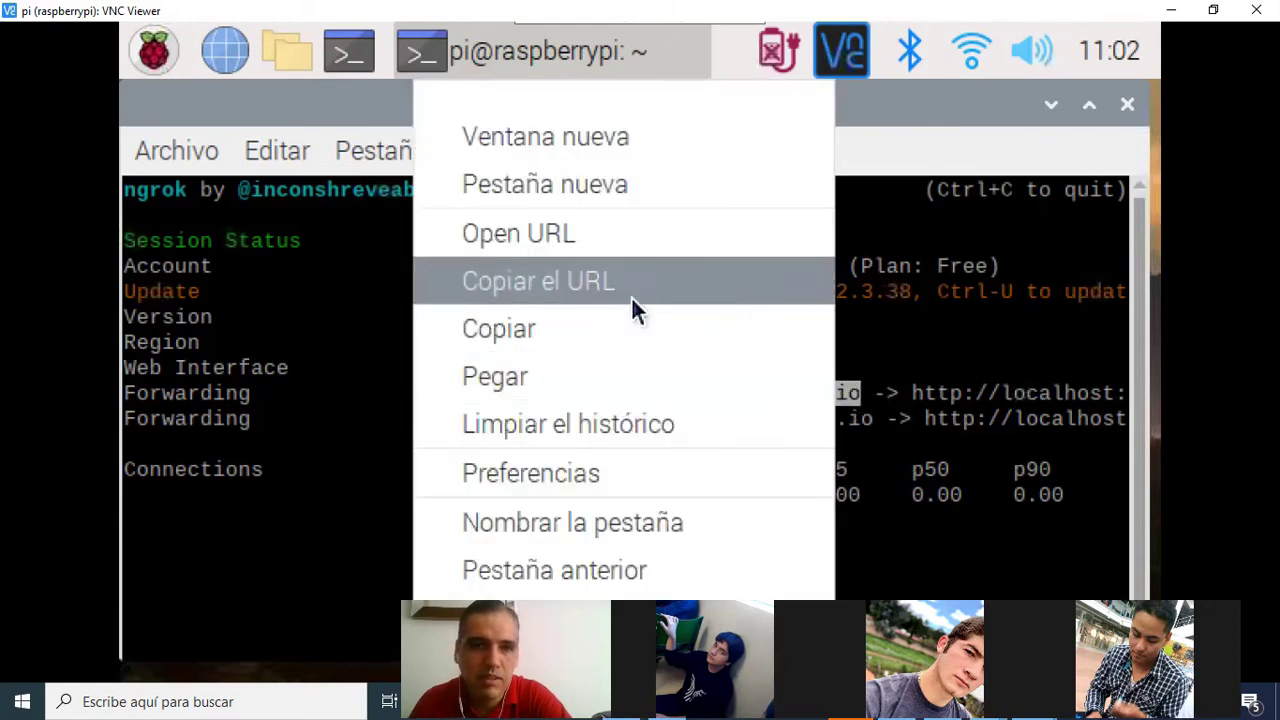
click(520, 332)
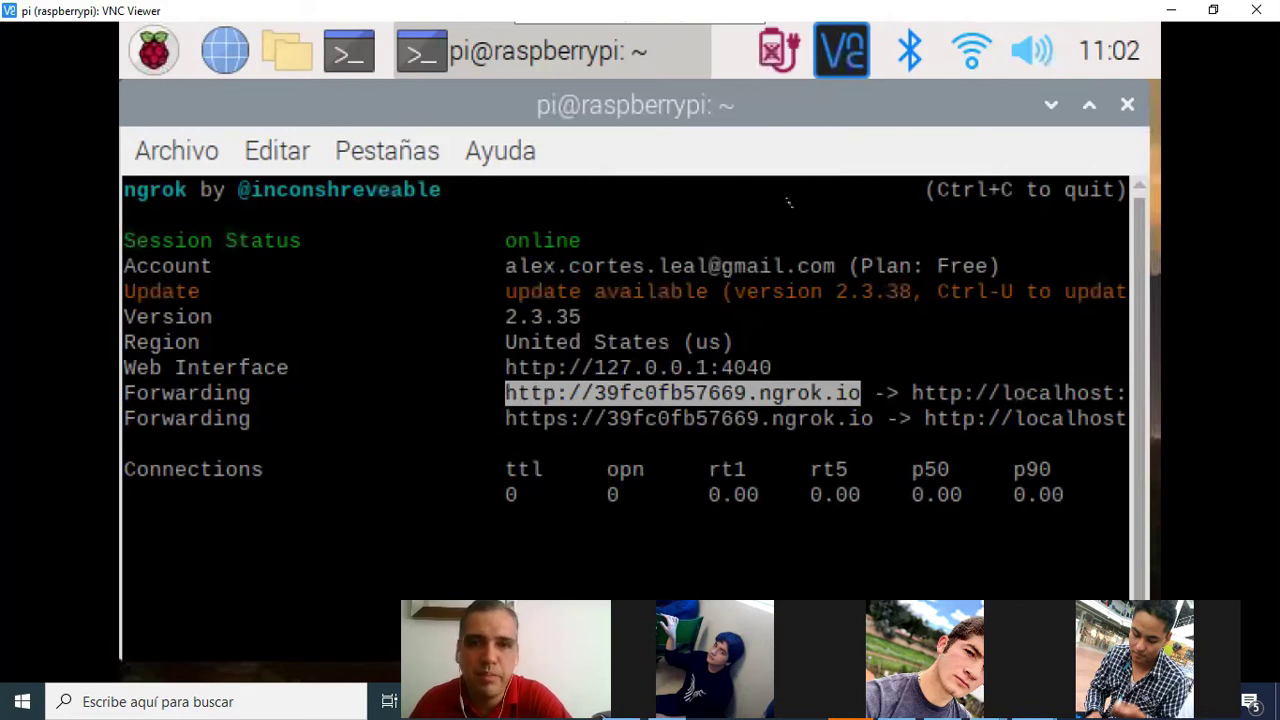
click(1173, 14)
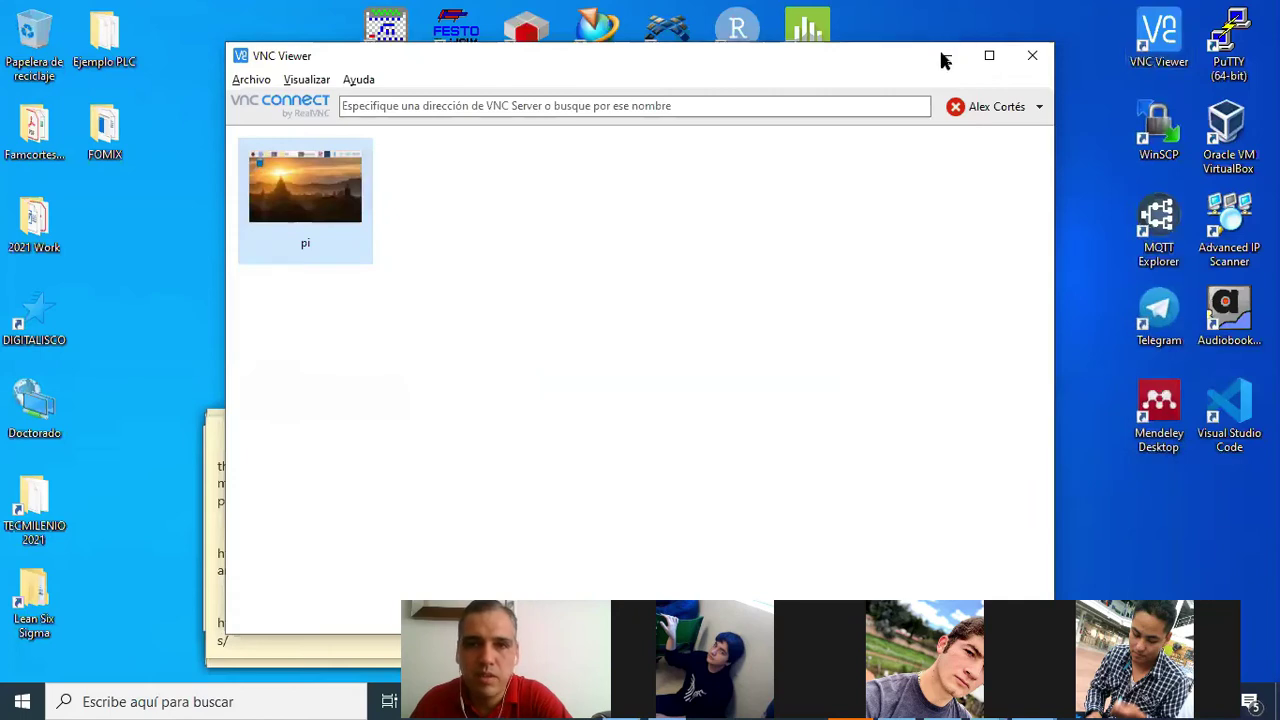
Load the copied ngrok address 39fc0fb57669.ngrok.io in a new Chrome tab
click(943, 56)
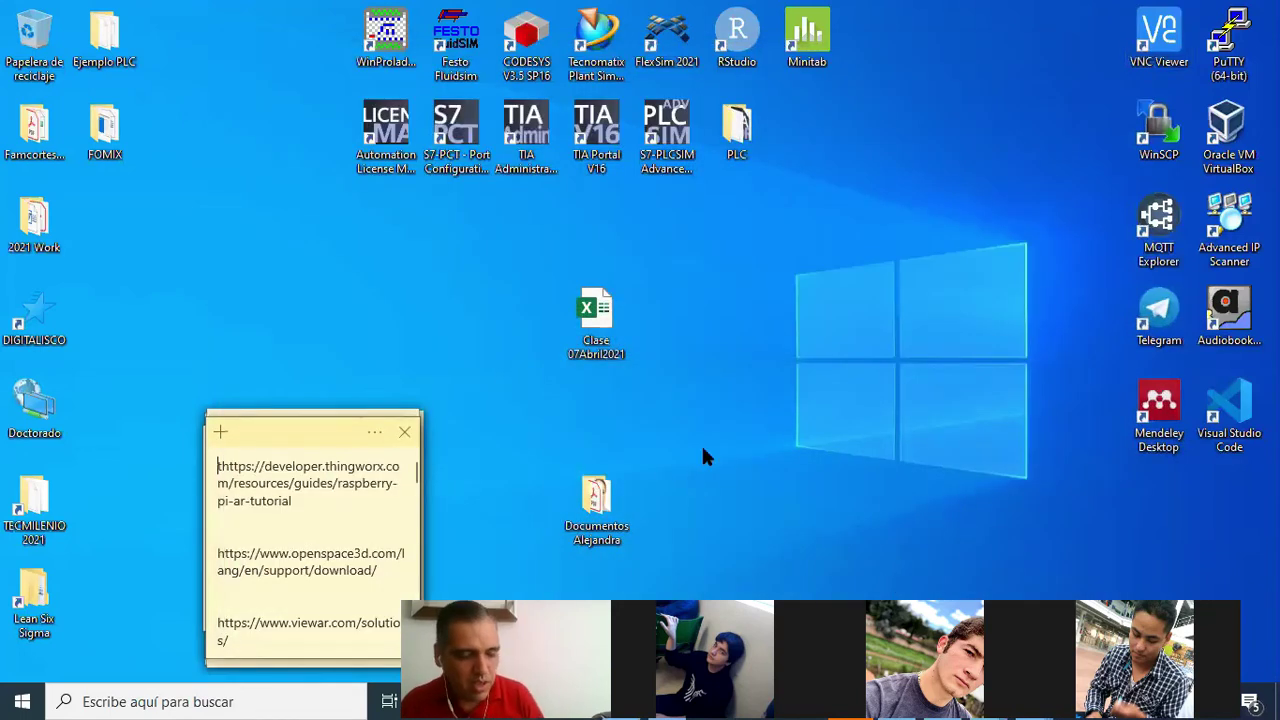
key(alt+Tab)
key(alt+Tab)
key(alt+Tab)
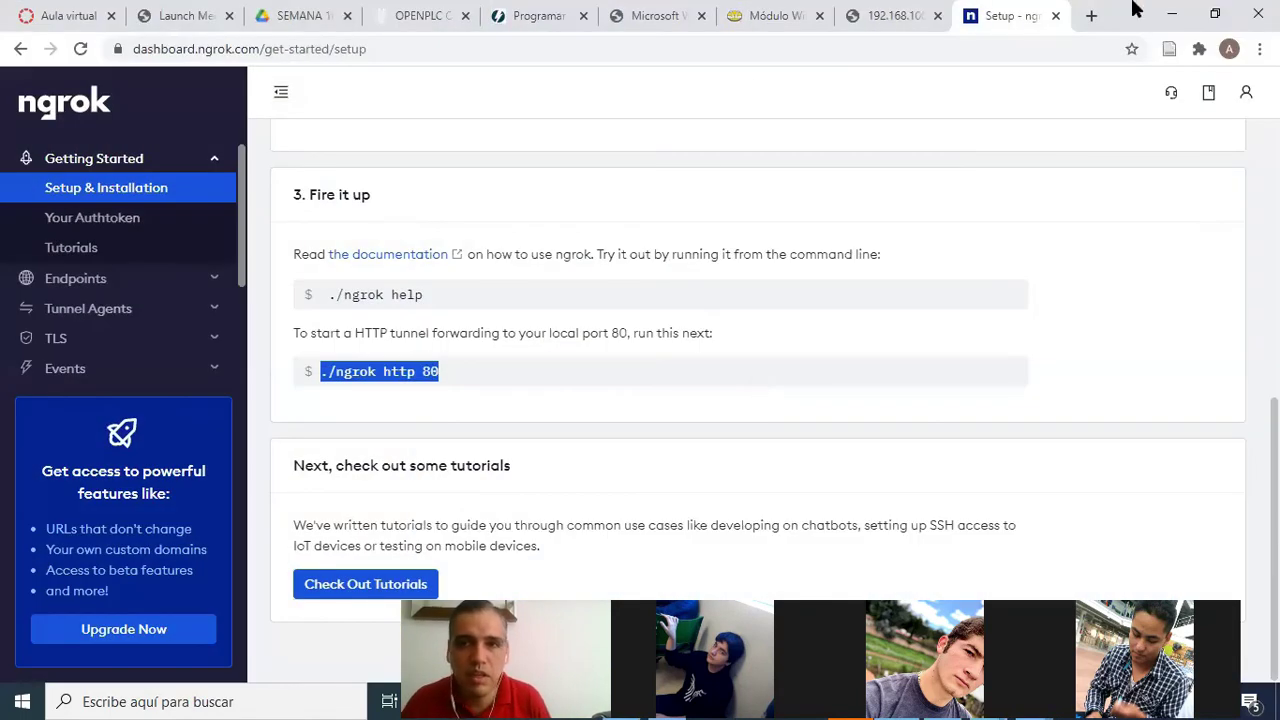
click(1090, 16)
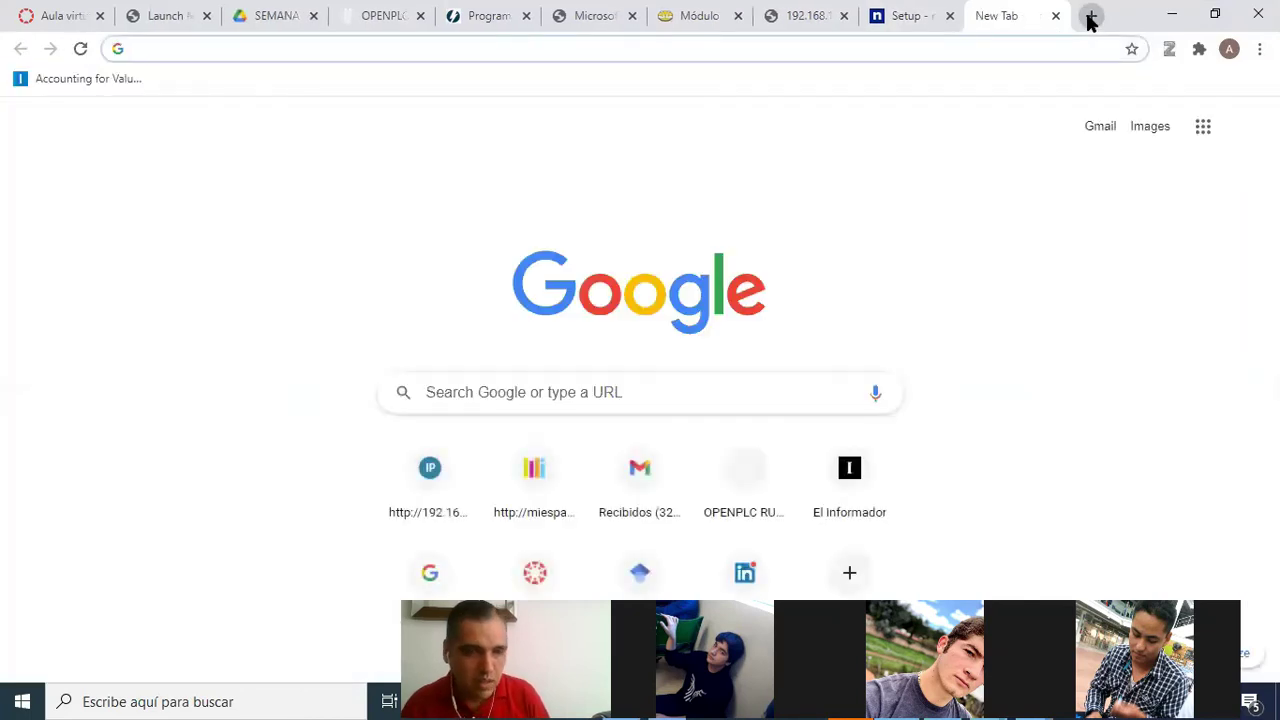
key(ctrl+v)
key(Return)
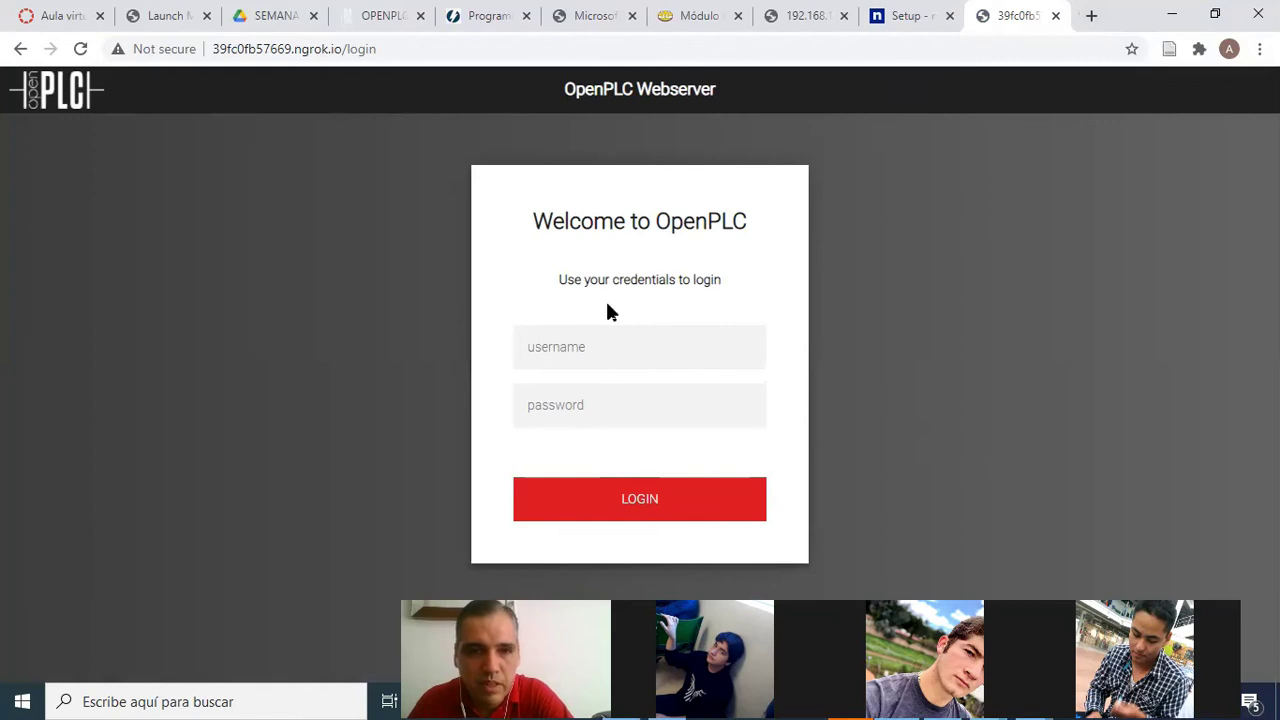
click(570, 350)
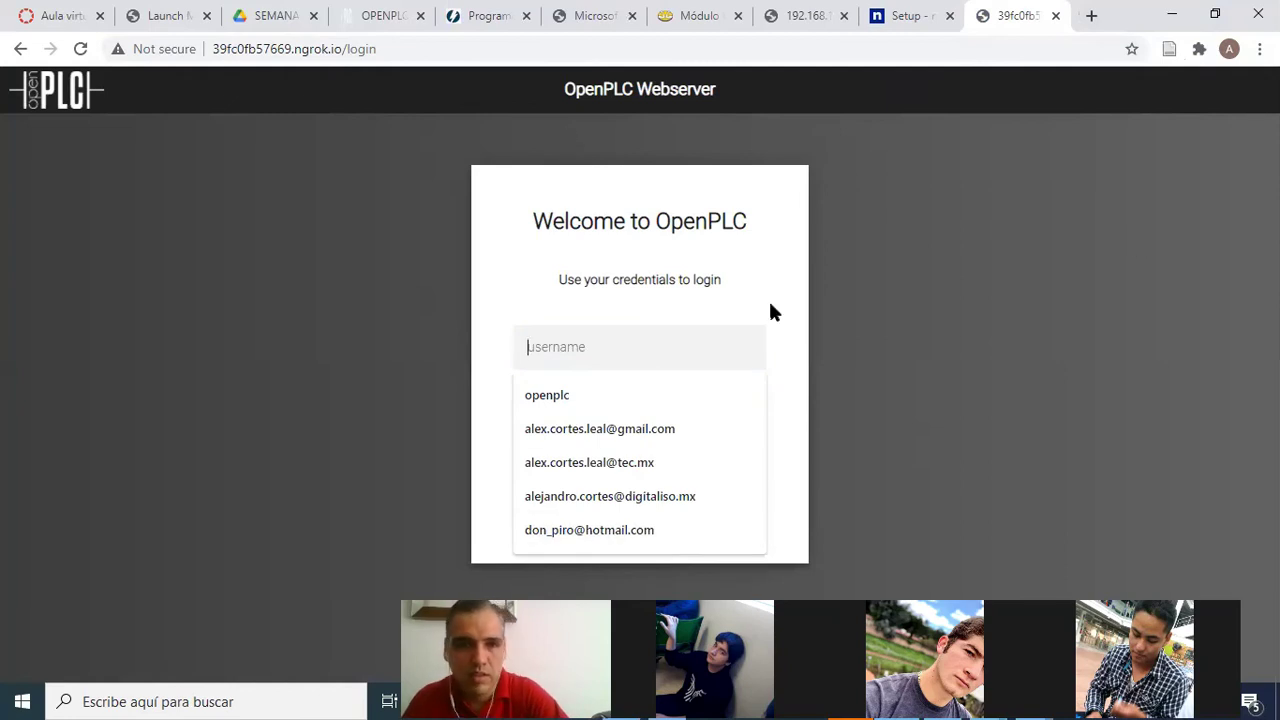
Replace the pasted URL in the username field with the suggested 'openplc'
key(ctrl+v)
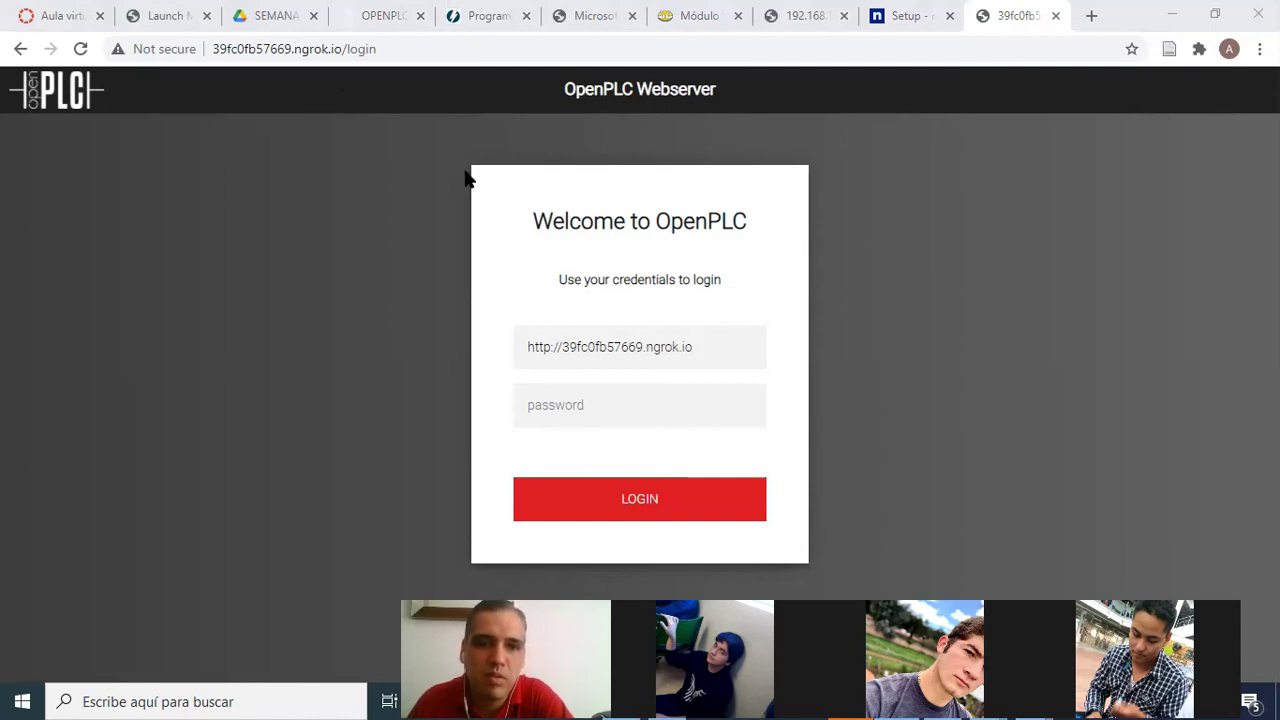
click(620, 345)
key(ctrl+a)
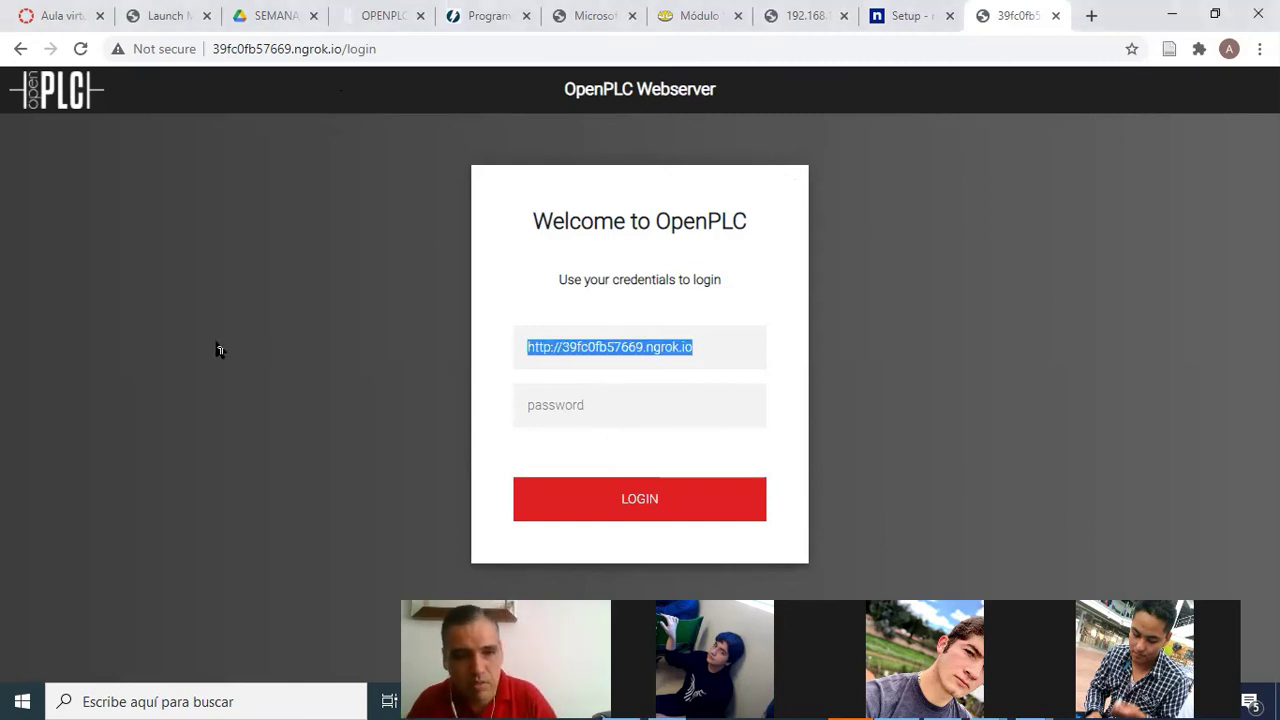
text(openplc)
click(548, 398)
click(575, 405)
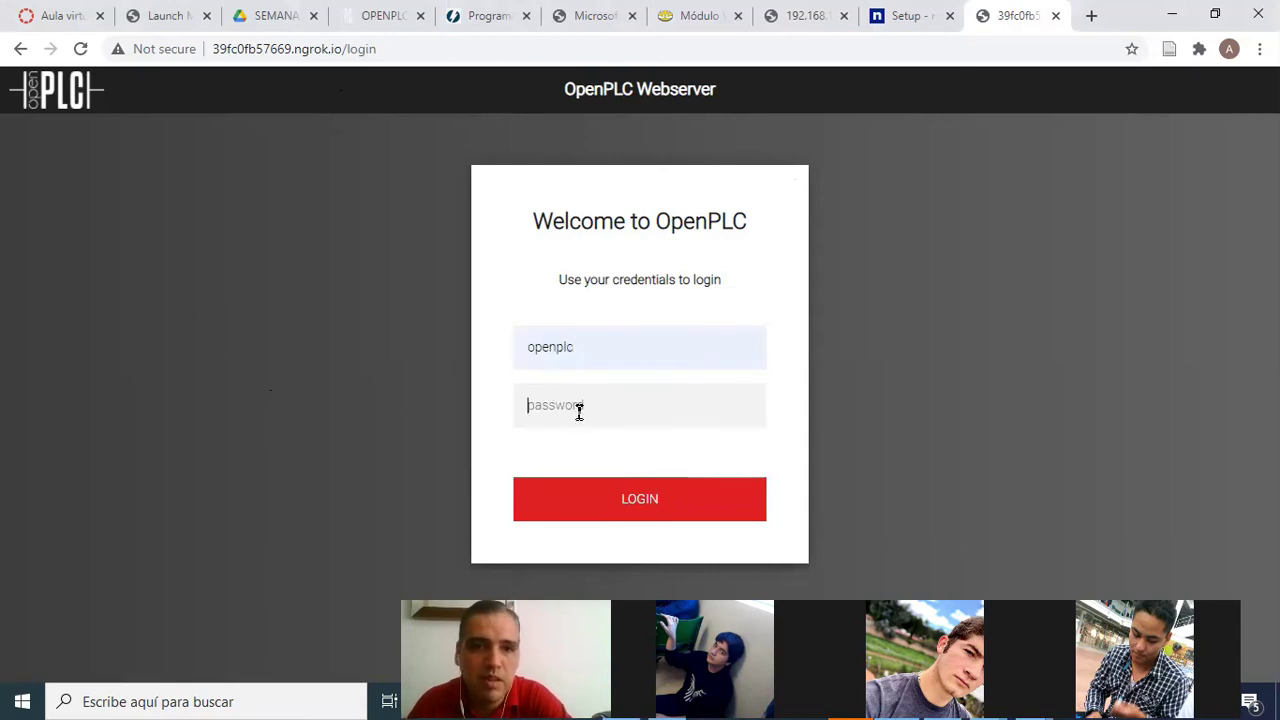
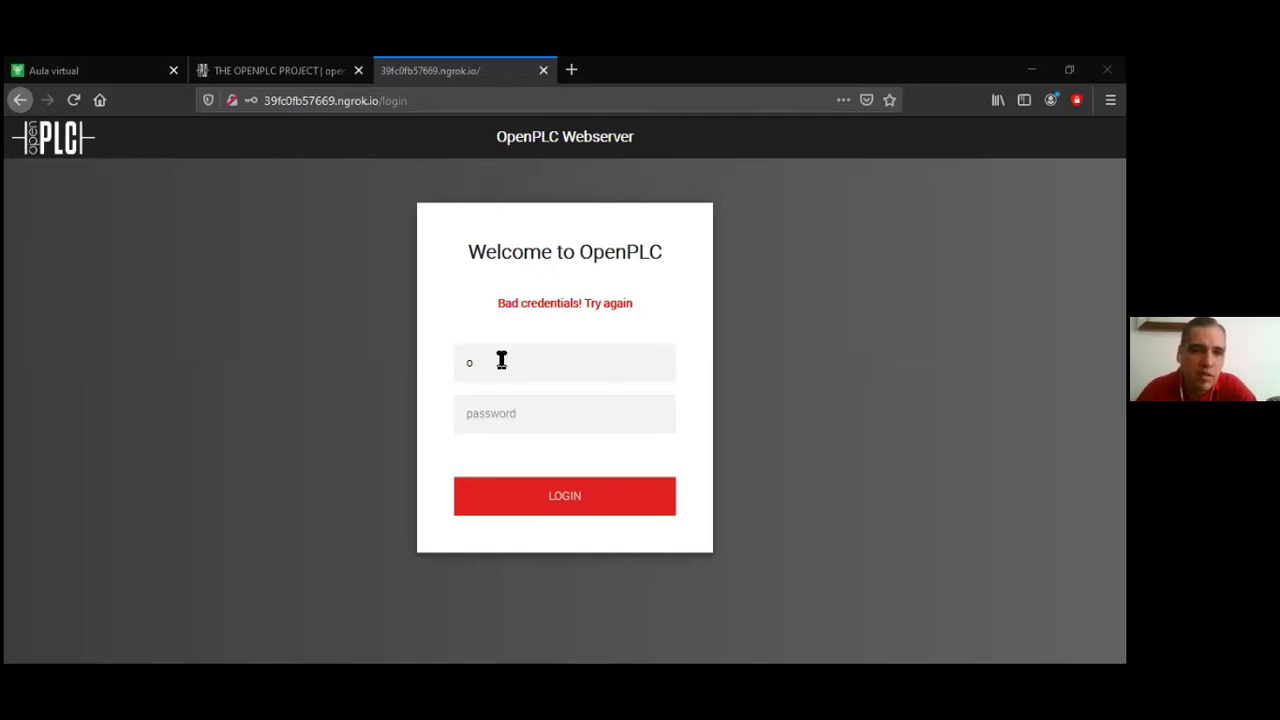
Re-enter the username and the account password and log in to OpenPLC Webserver
text(pem)
text(pl)
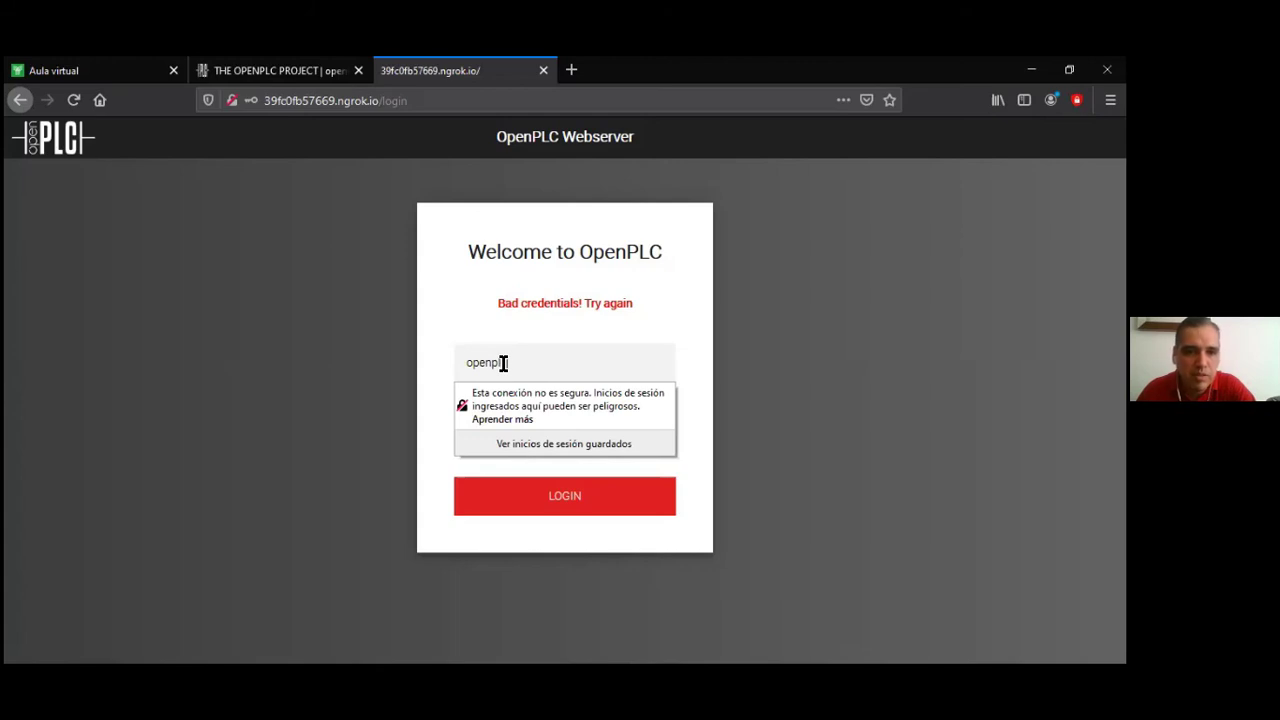
text(c)
click(571, 420)
text(openplc)
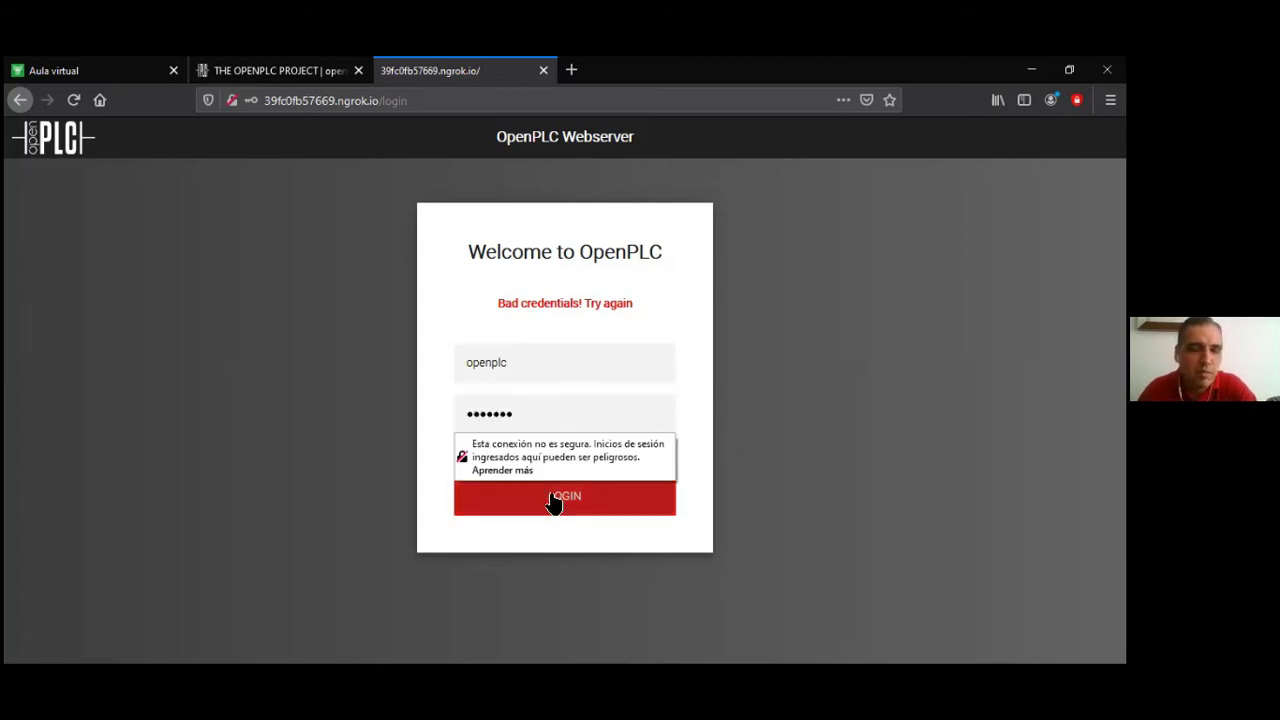
click(553, 498)
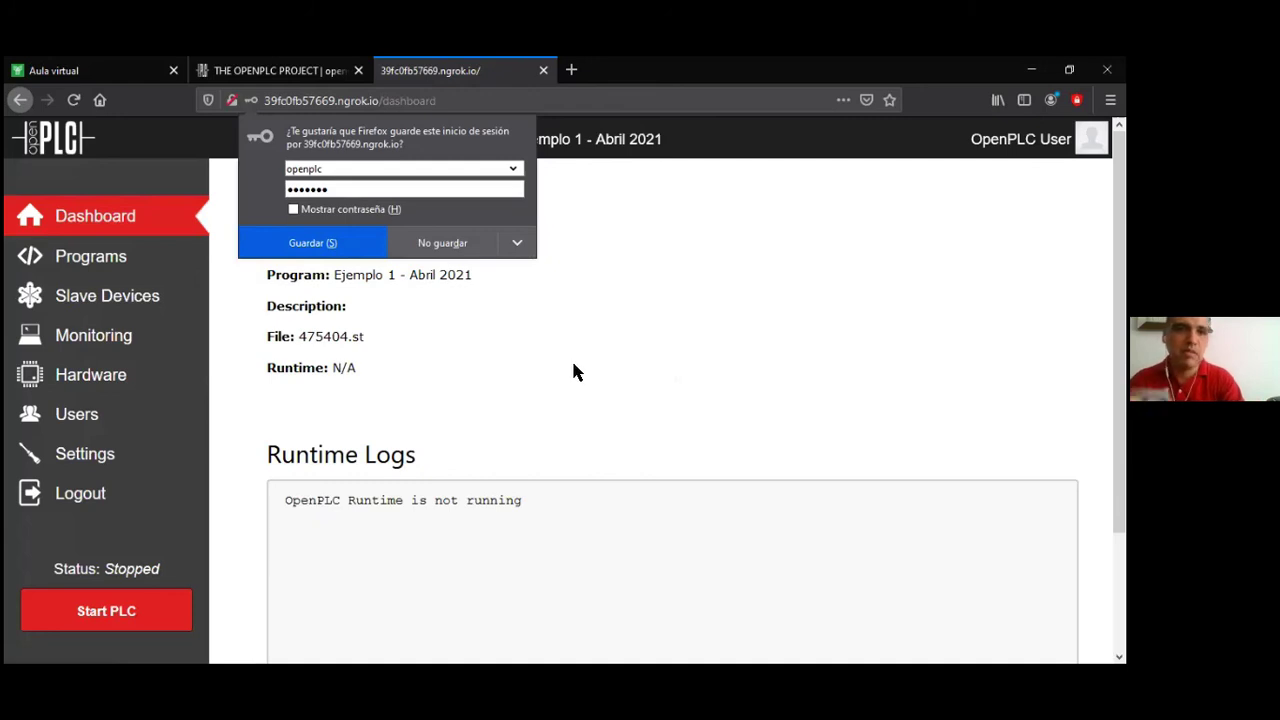
Decline Firefox's save-login prompt and review the Ejemplo 1 - Abril 2021 Dashboard and runtime logs
click(465, 248)
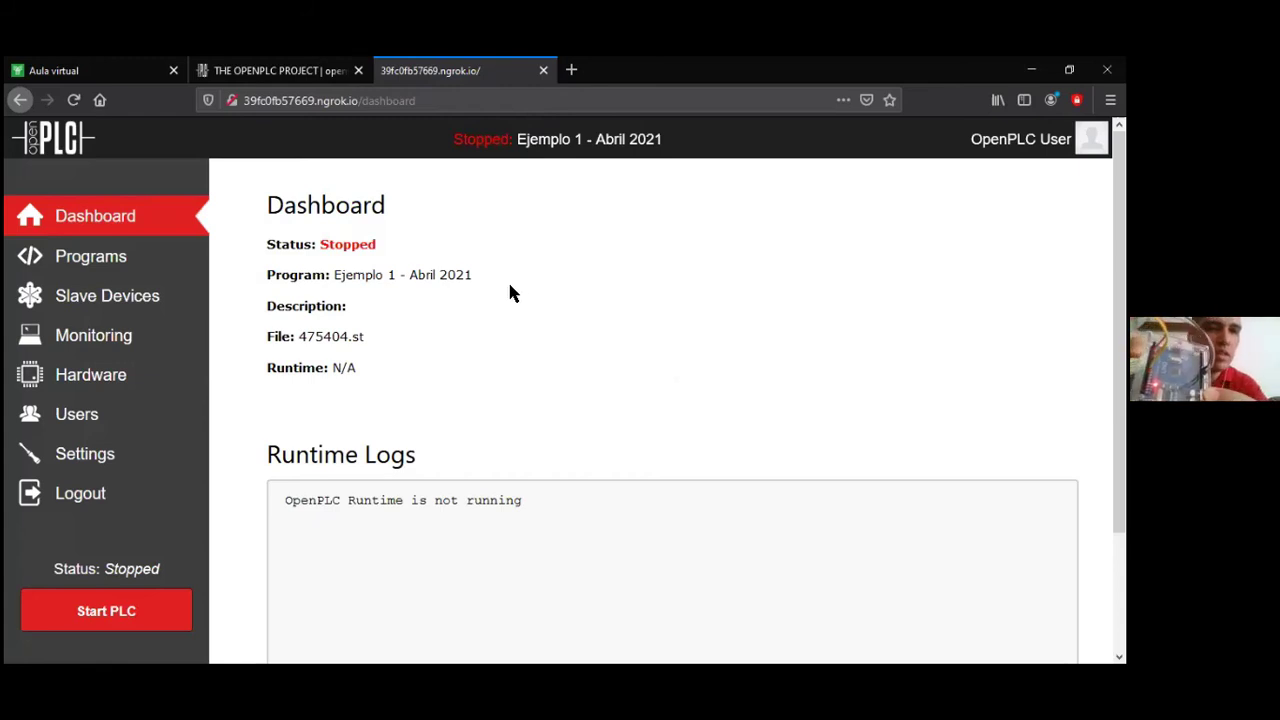
scroll(503, 305, down, 2)
scroll(505, 306, down, 1)
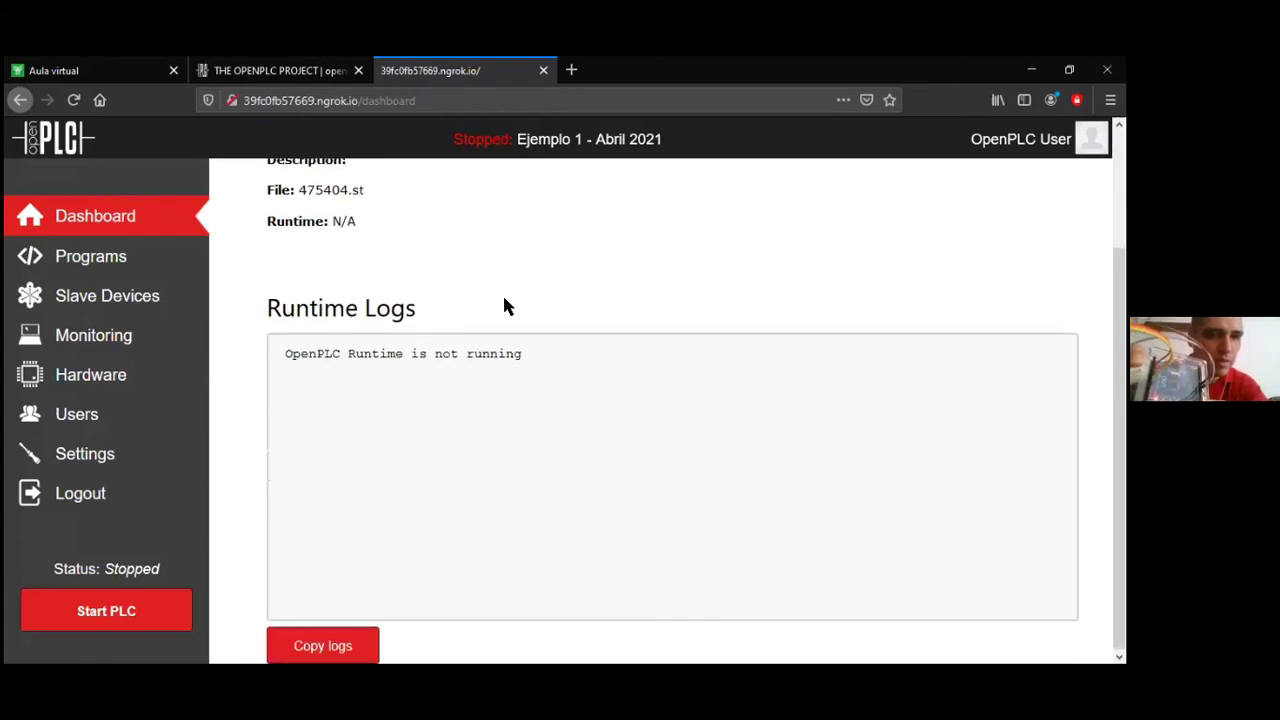
scroll(606, 303, up, 3)
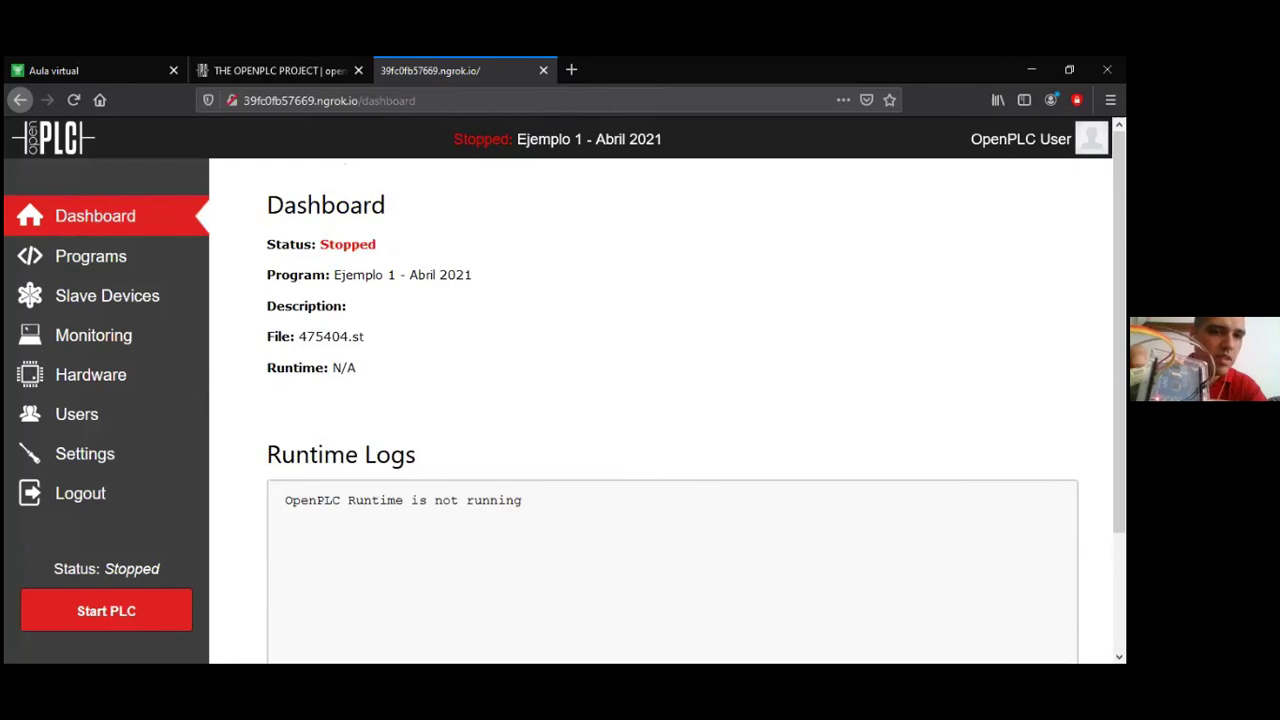
scroll(734, 352, down, 3)
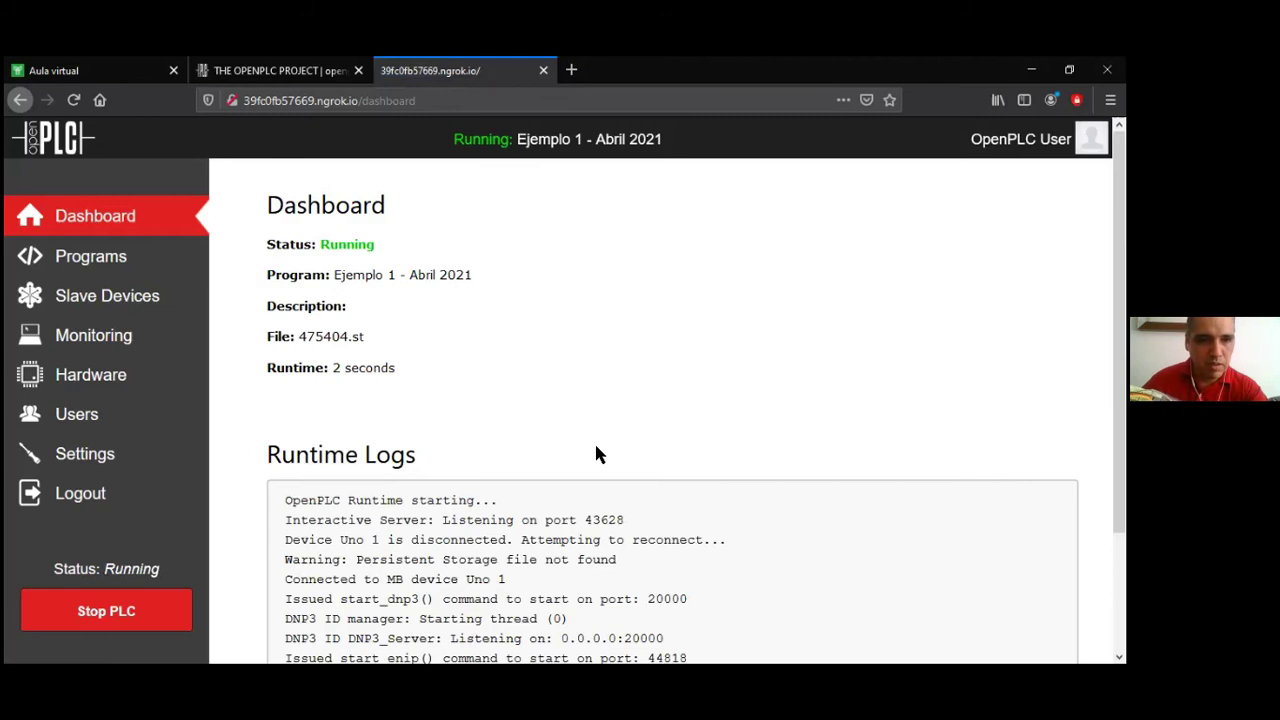
scroll(423, 540, down, 3)
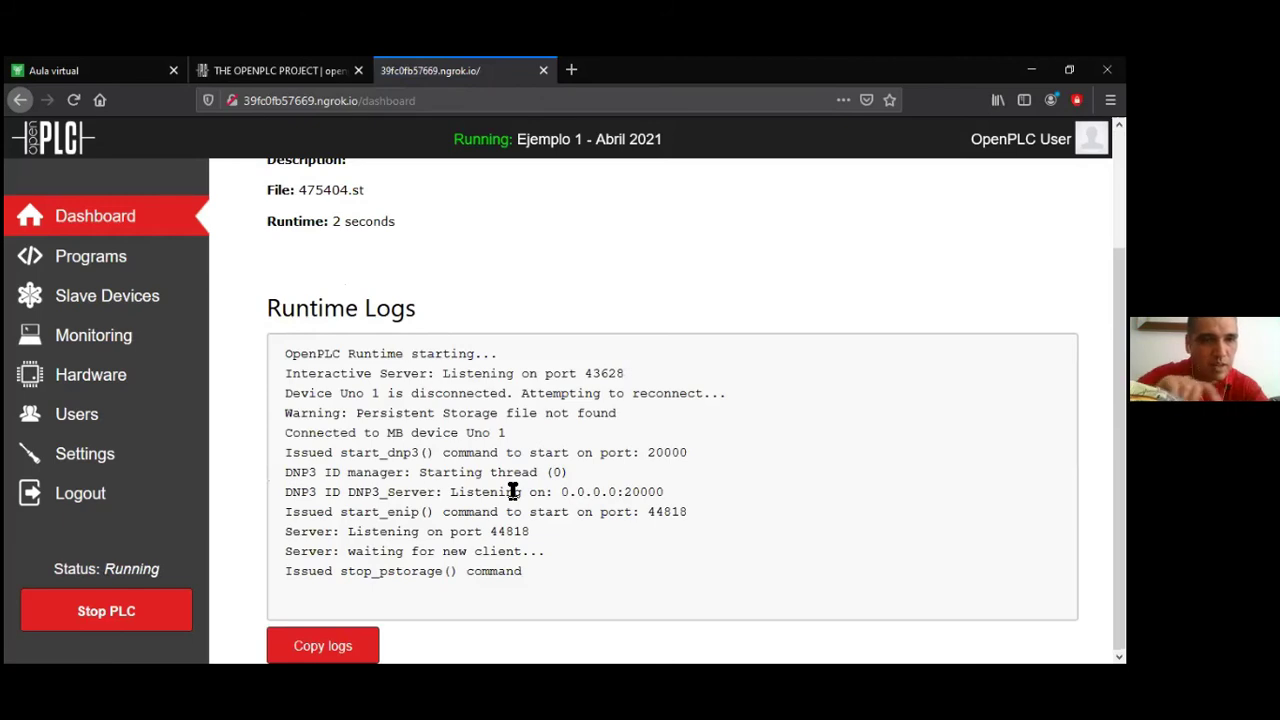
Open the Monitoring page from the sidebar, which returns an Internal Server Error
click(130, 340)
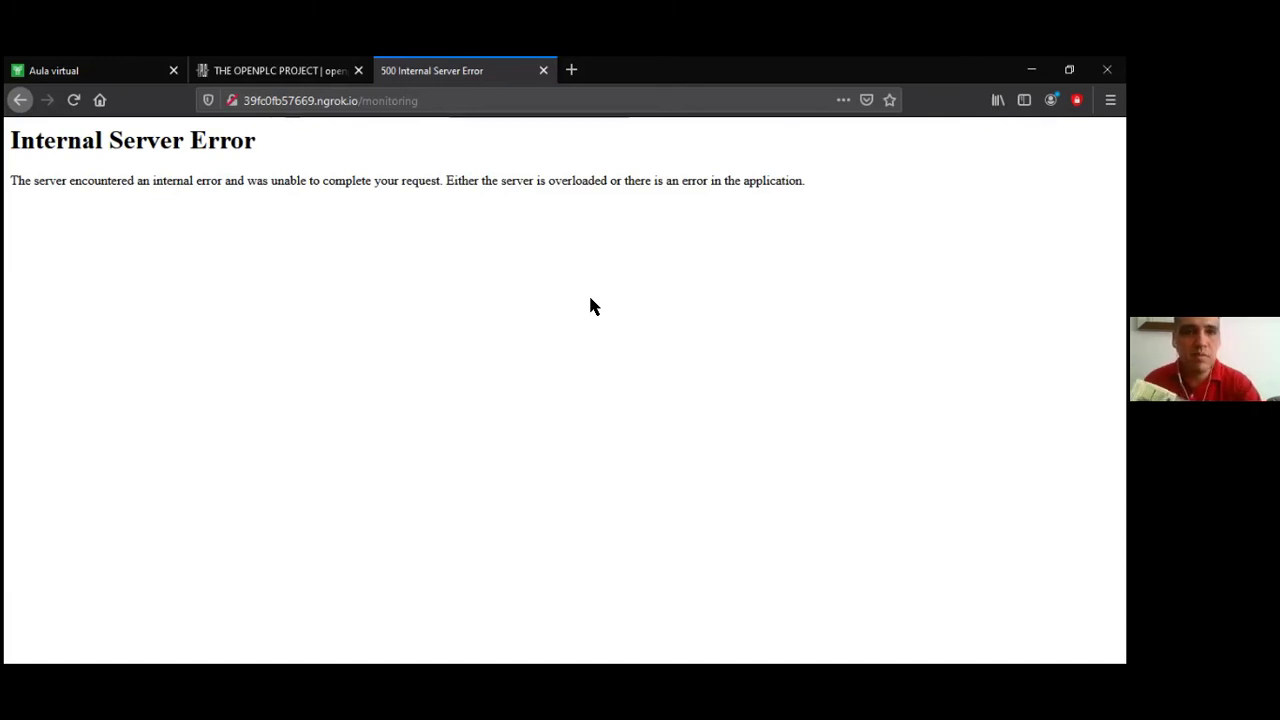
Reload the Monitoring page after the error, then stop the PLC running Ejemplo 1 - Abril 2021
click(73, 100)
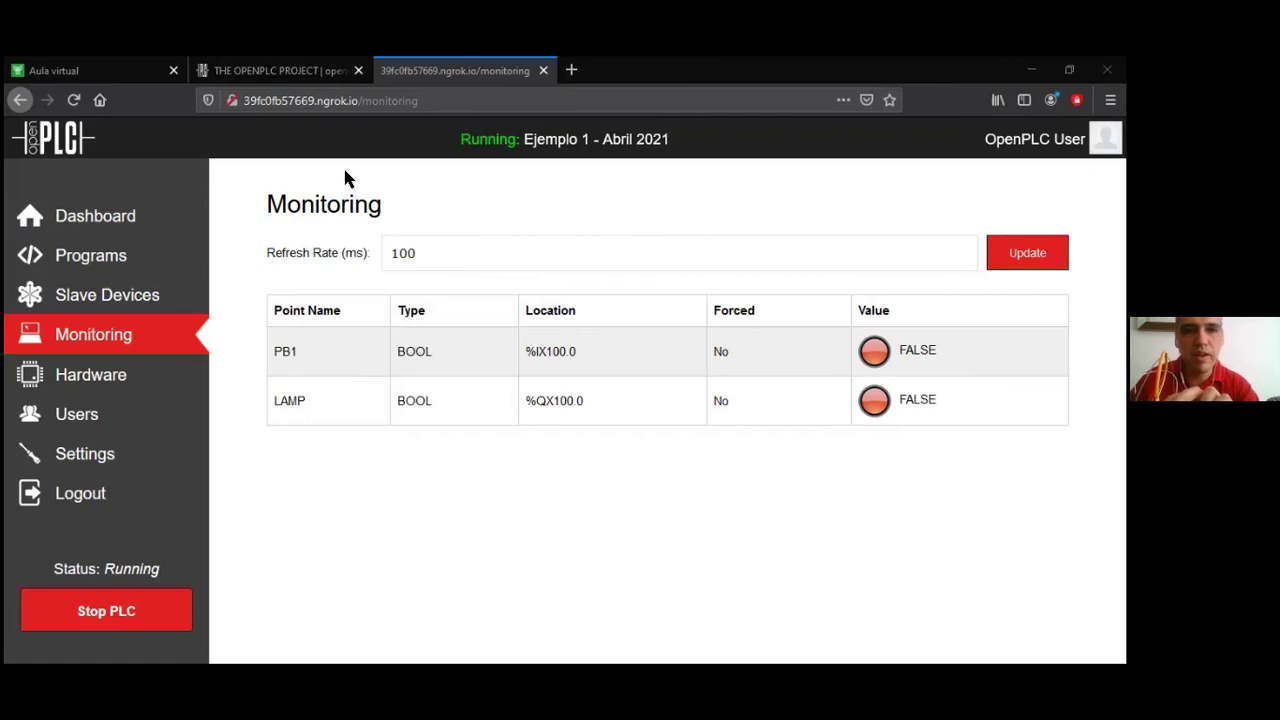
click(103, 620)
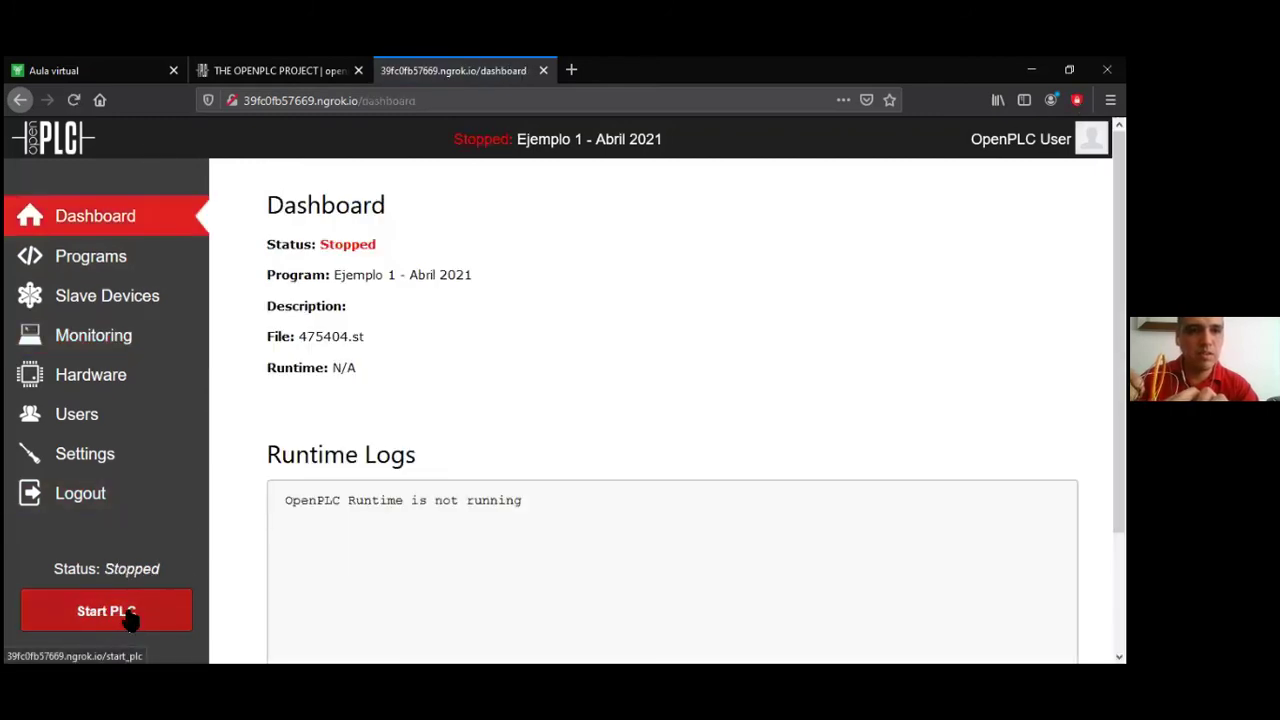
Restart the PLC, check the fresh runtime logs, and view Monitoring showing PB1 and LAMP FALSE
click(140, 624)
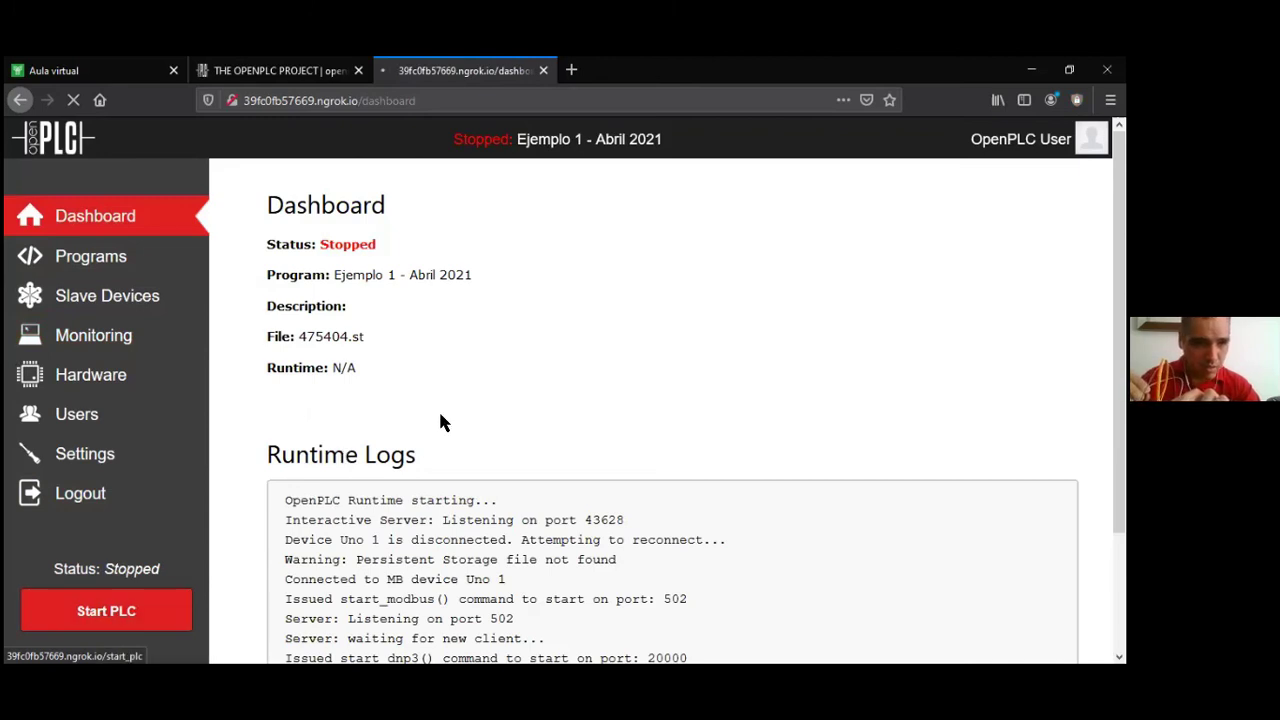
scroll(450, 380, down, 2)
scroll(451, 312, down, 1)
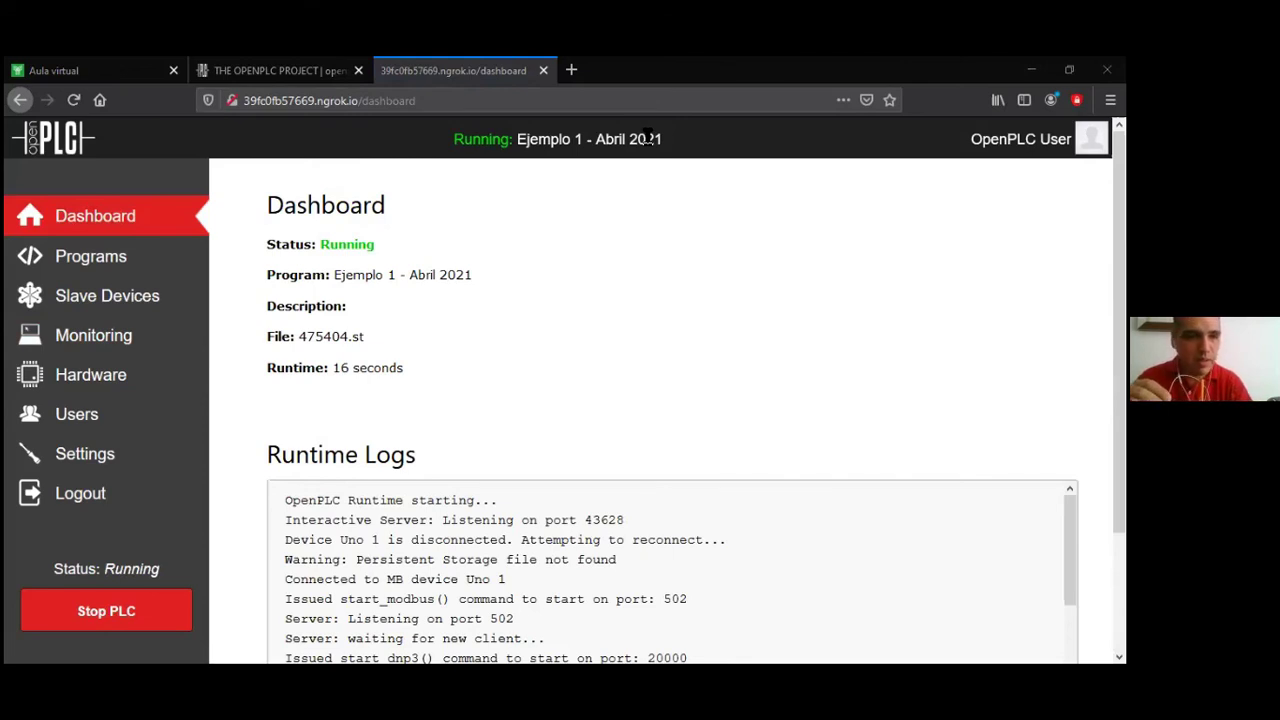
click(145, 347)
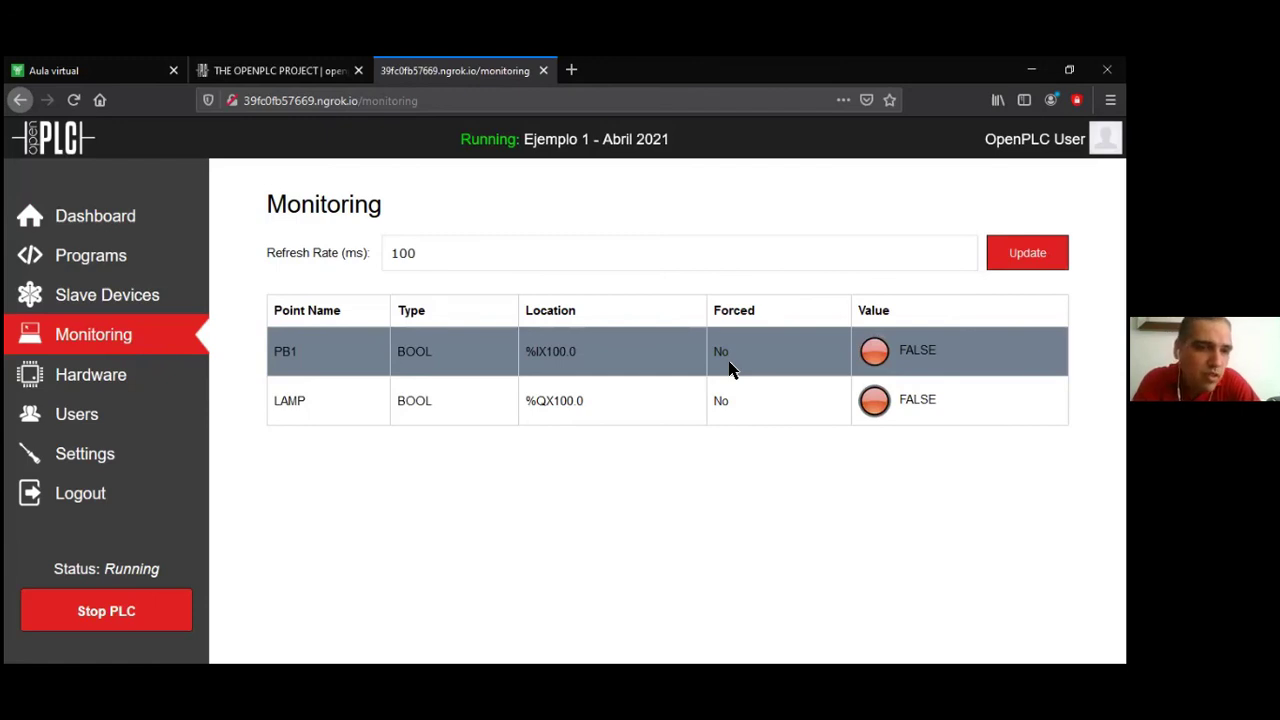
Stop the PLC and bring up the Programs list with its three uploaded programs
click(143, 620)
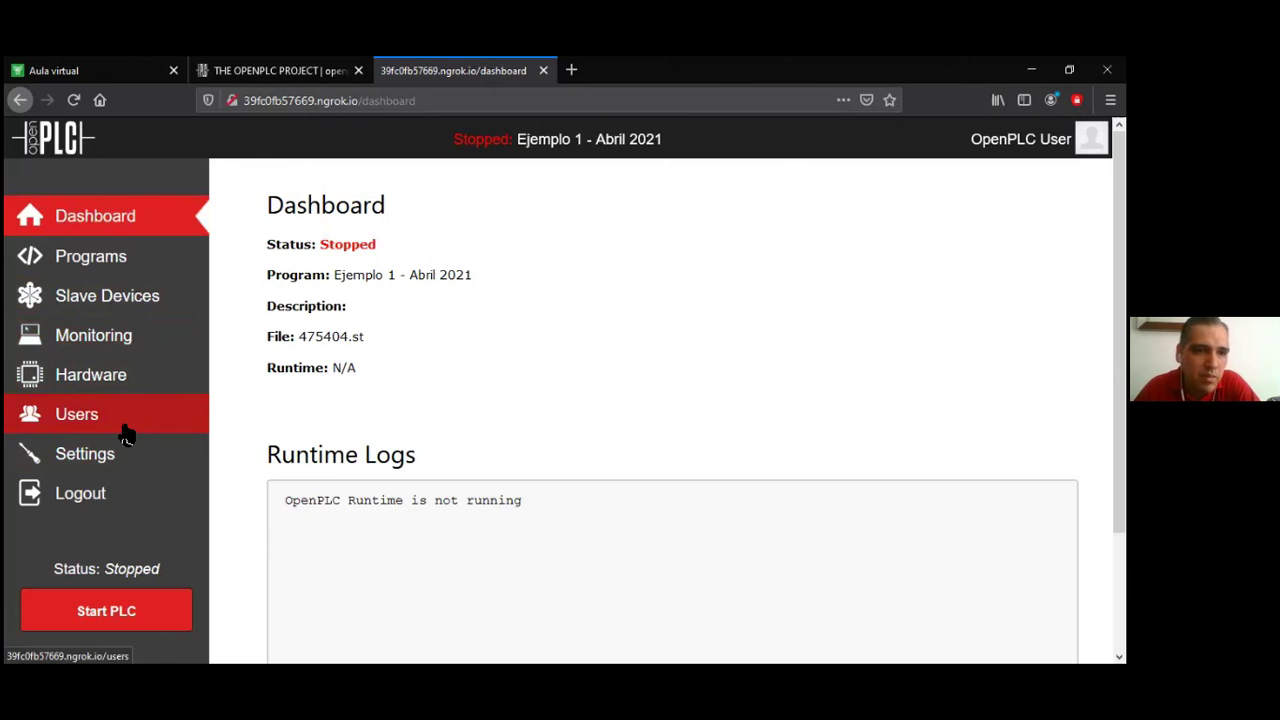
click(98, 258)
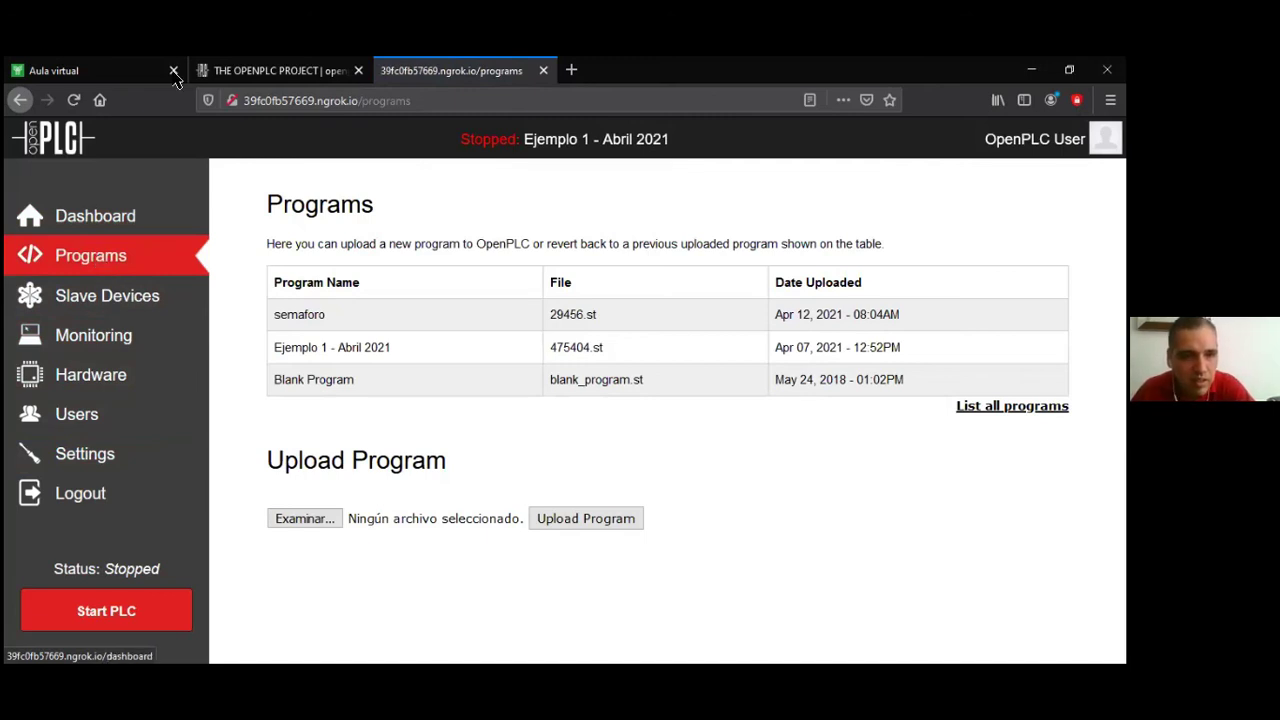
Select the semaforo program and start the PLC again
click(585, 347)
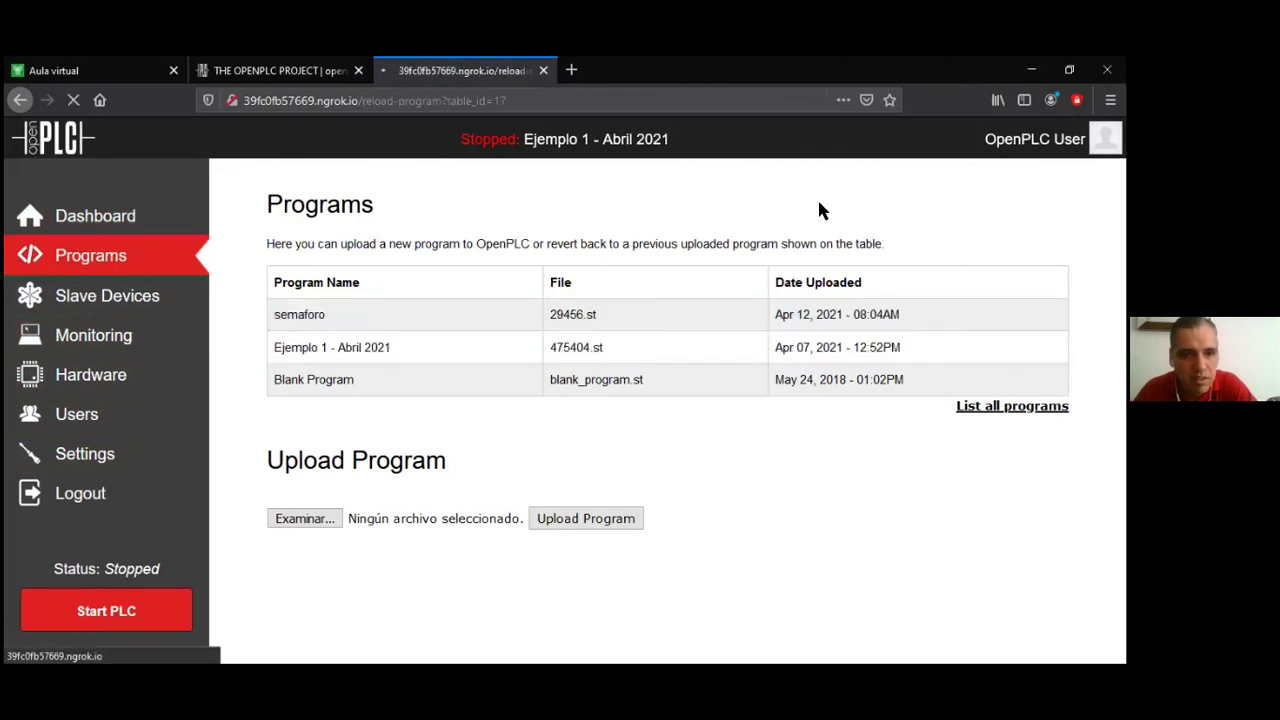
scroll(534, 355, down, 1)
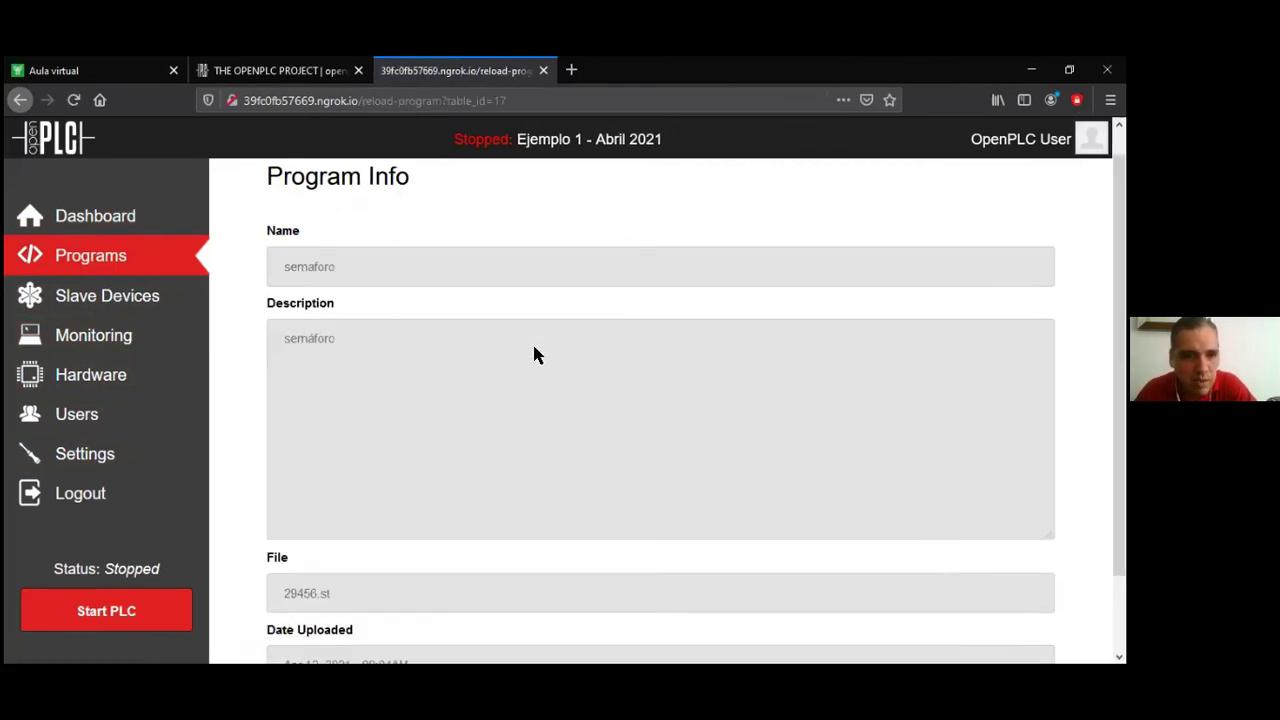
scroll(534, 355, down, 1)
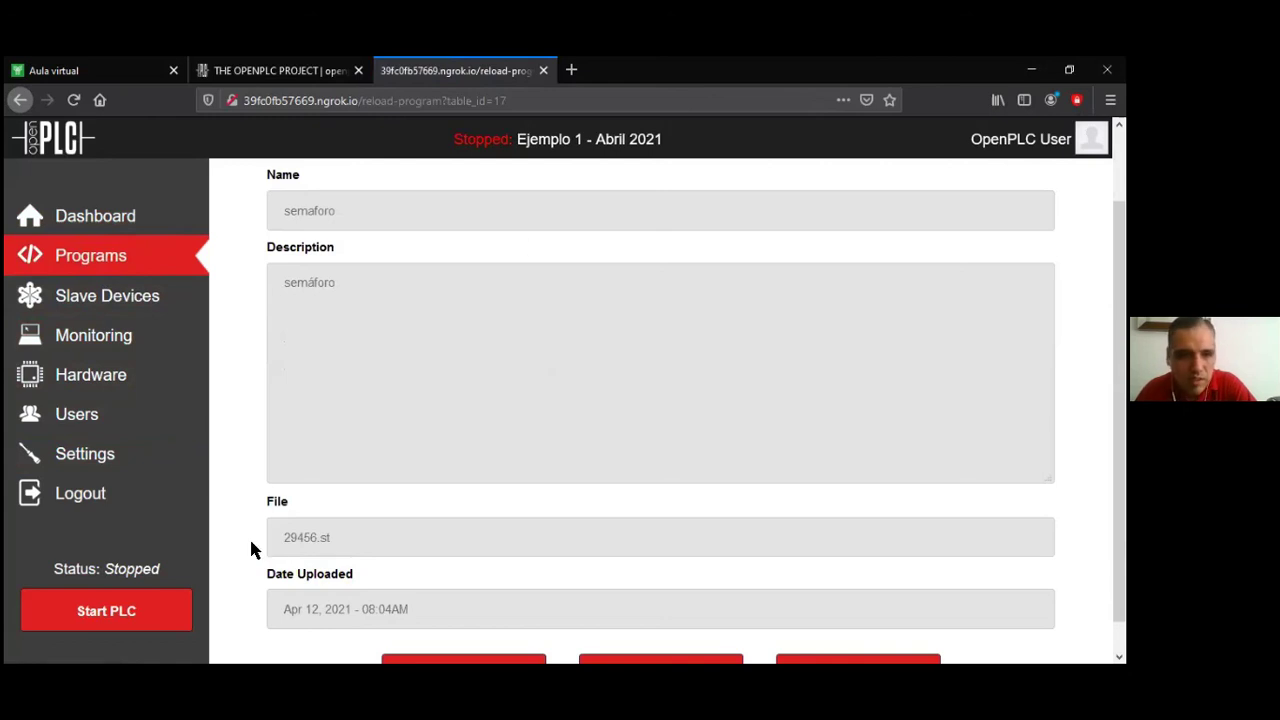
click(123, 613)
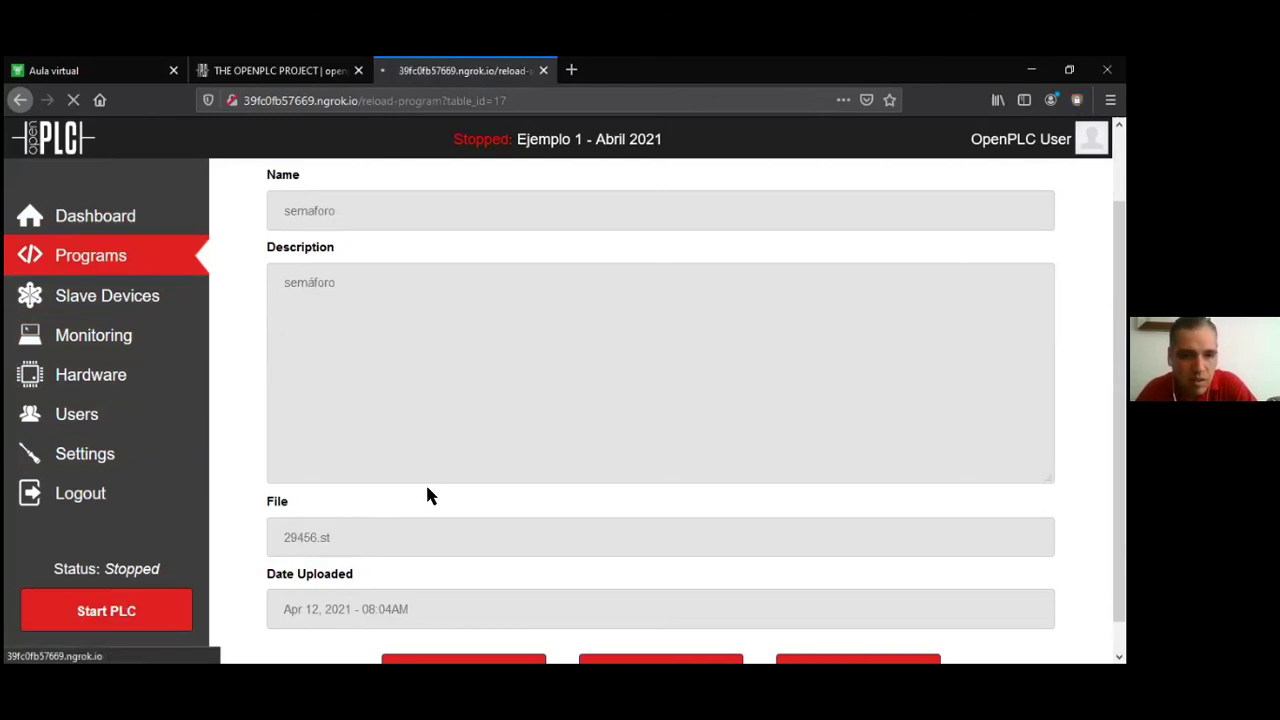
scroll(223, 541, down, 1)
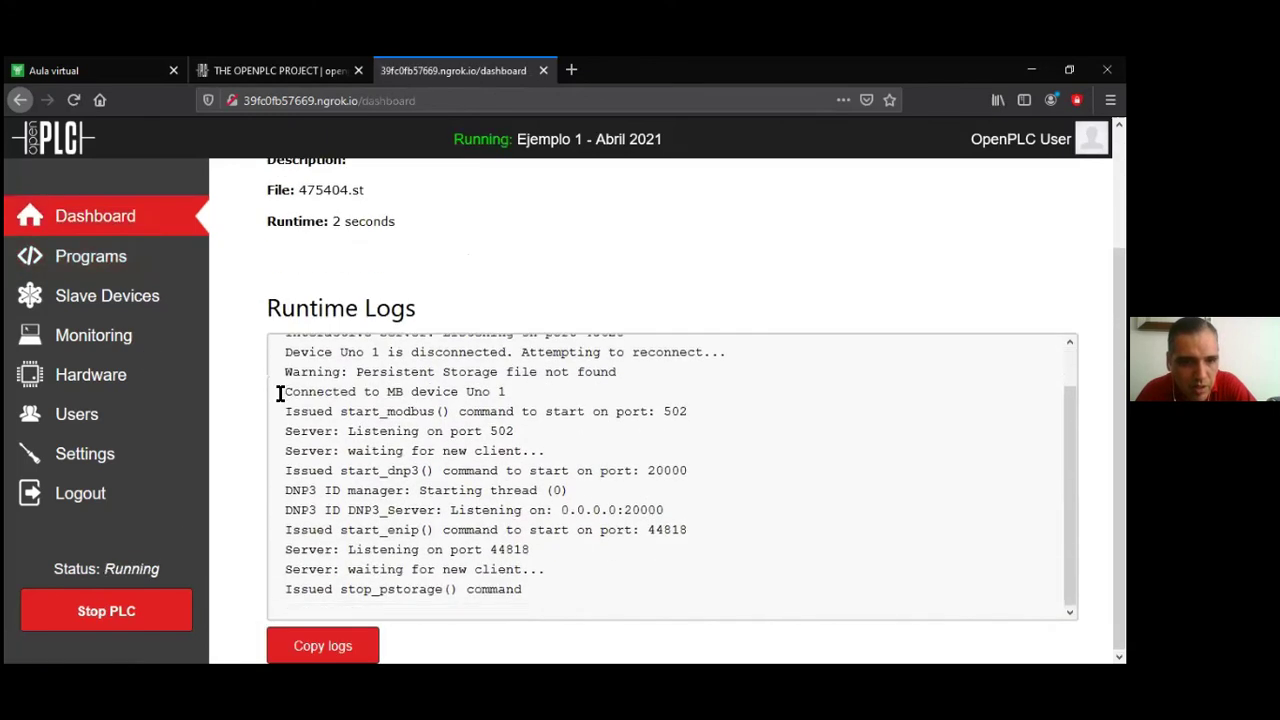
Return to Programs and open semaforo's Program Info page, file 29456.st
click(120, 262)
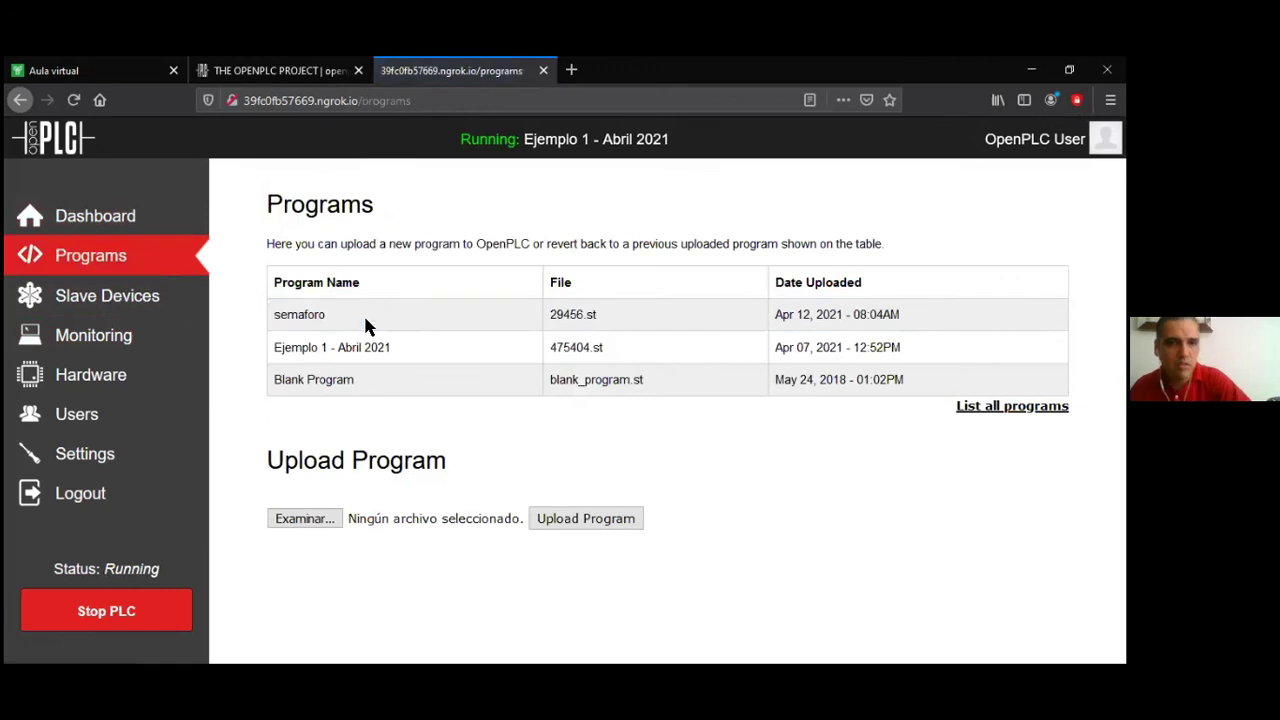
double_click(364, 318)
scroll(560, 355, down, 3)
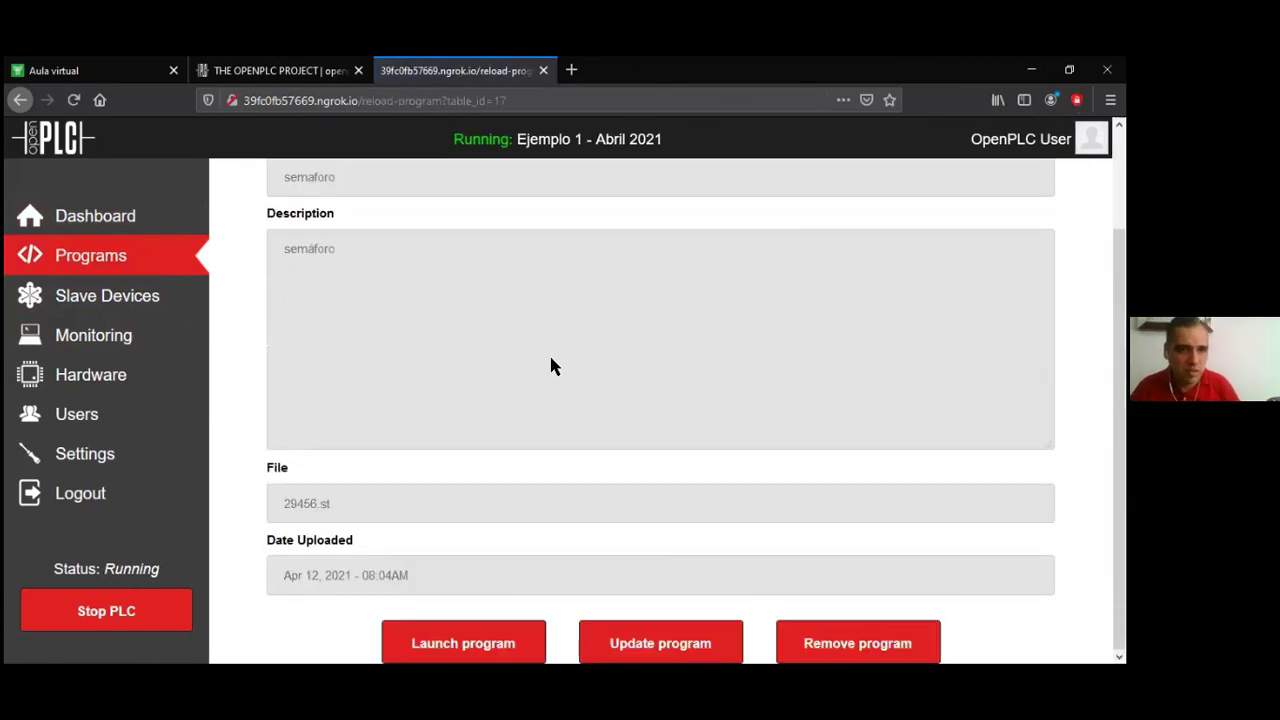
Launch the semaforo program compile and follow the log as C files are generated
click(466, 651)
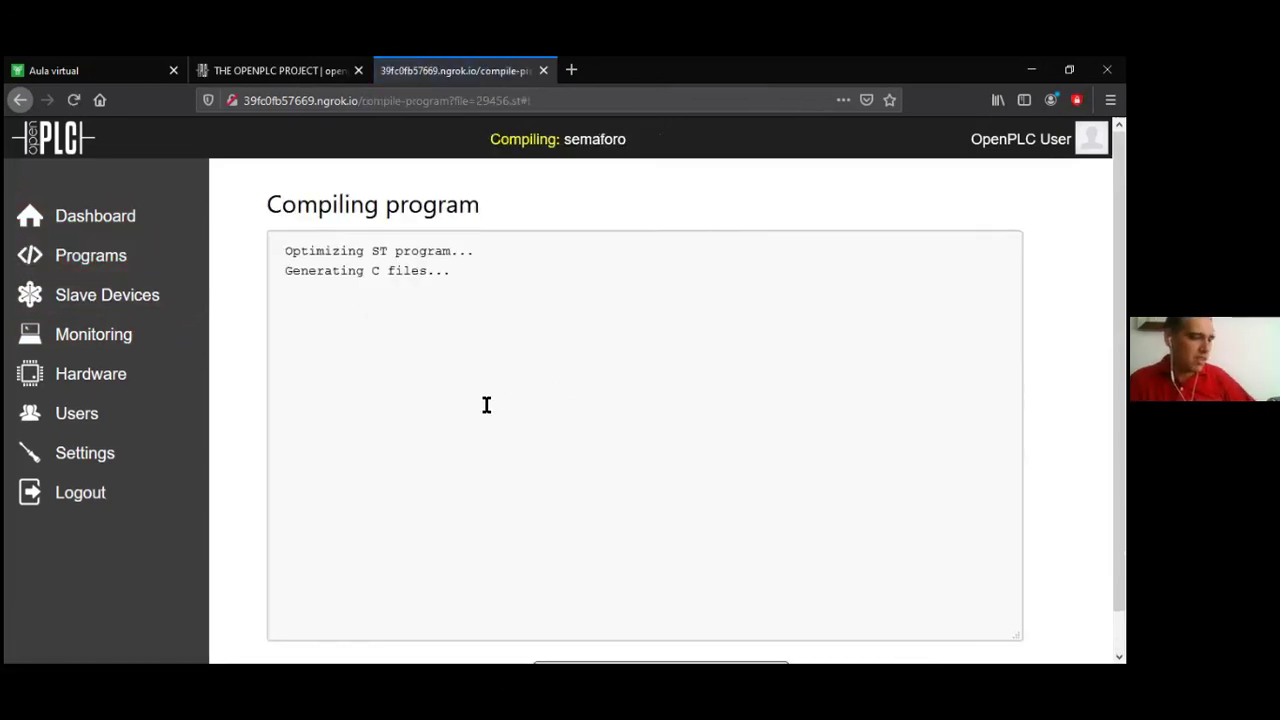
scroll(434, 411, down, 1)
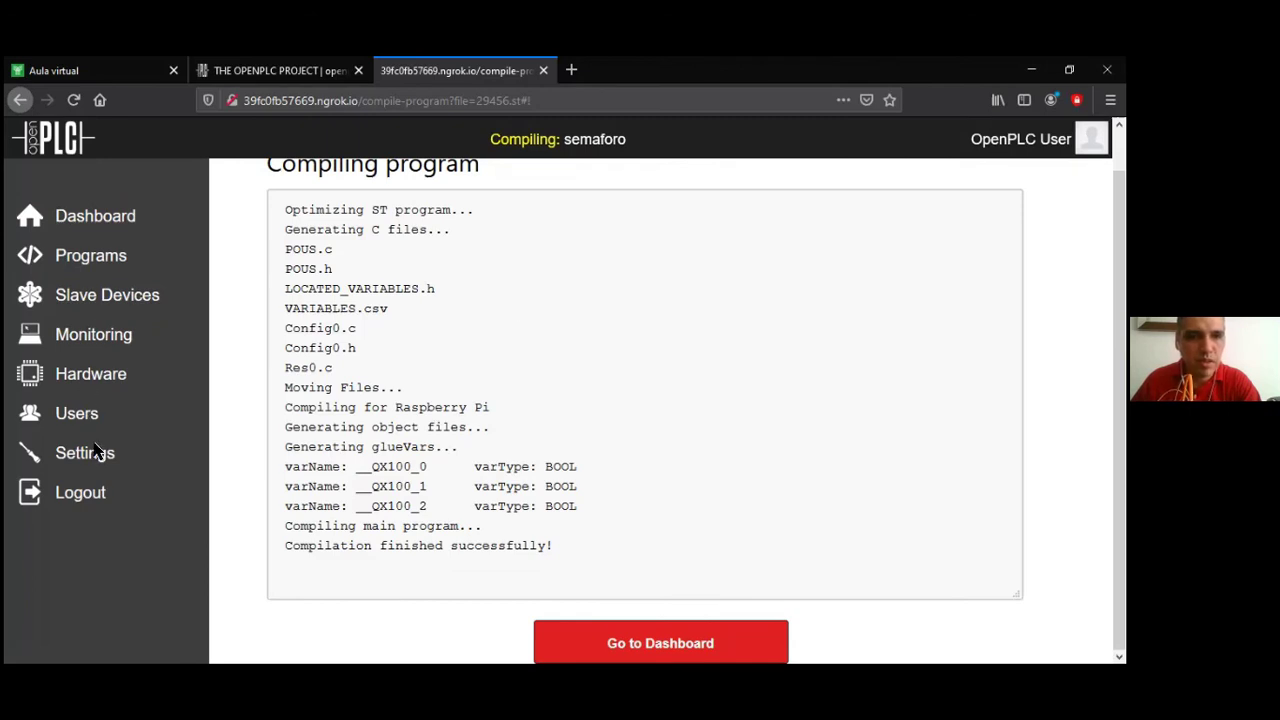
Return to the Dashboard, view the empty Monitoring table, and start the PLC running semaforo
click(633, 648)
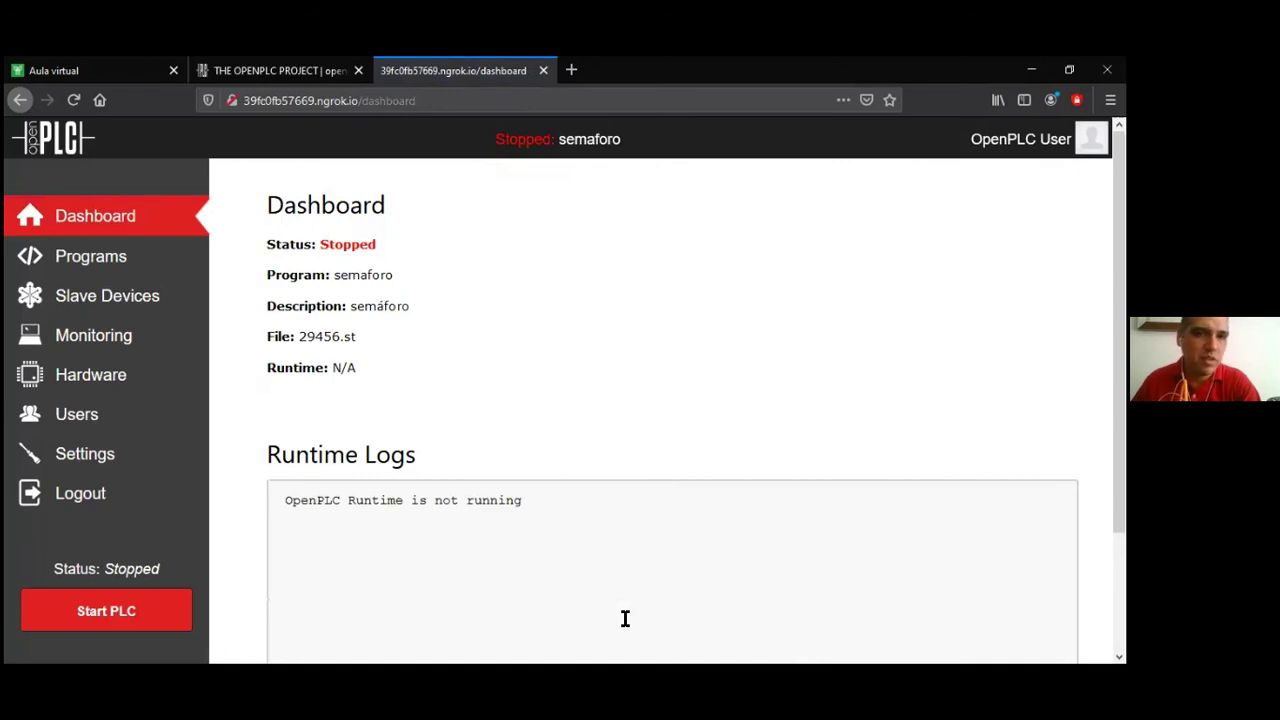
click(134, 333)
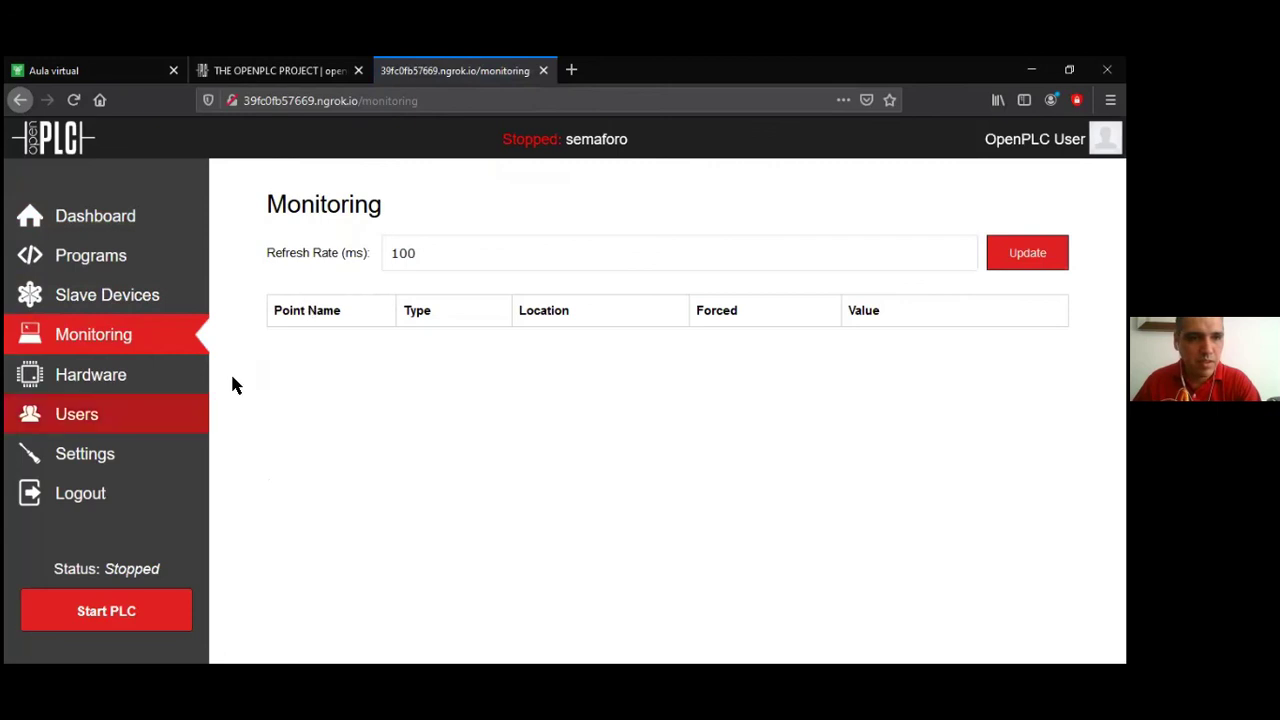
click(92, 615)
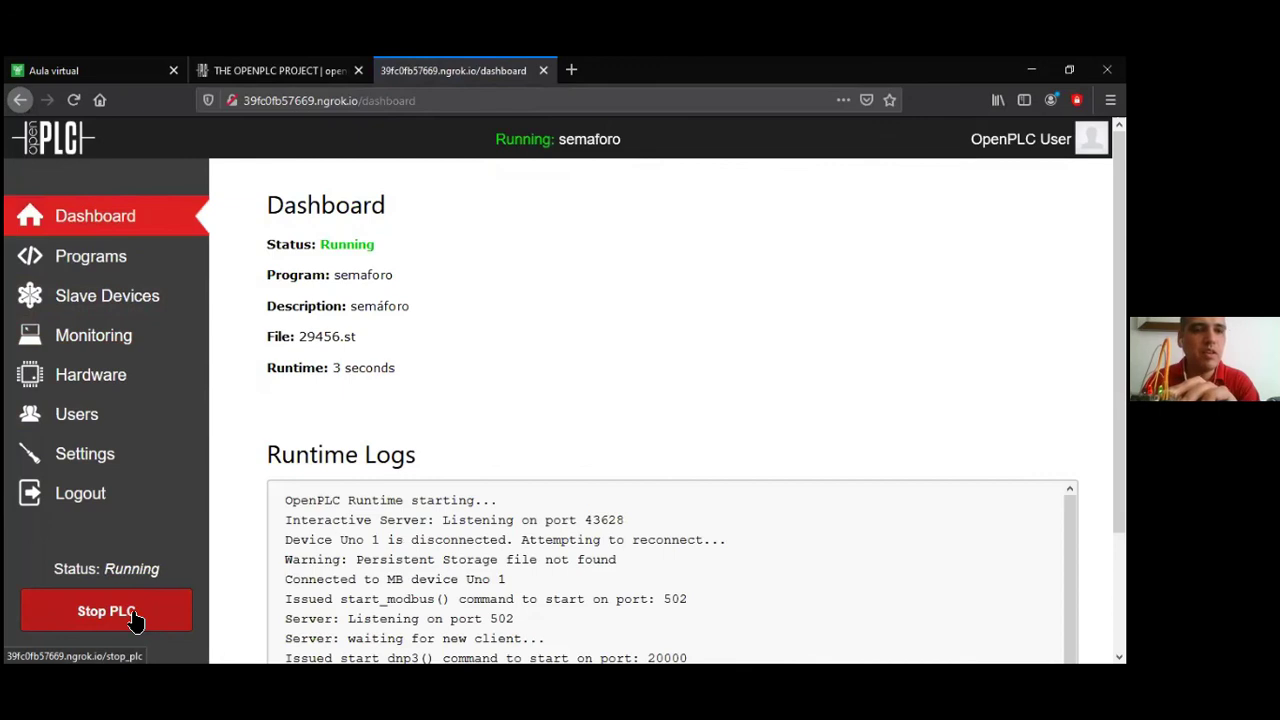
Watch O_LEDRed, O_LEDOrange and O_LEDGreen (%QX100.0–100.2) toggle on Monitoring, then stop the PLC
click(91, 338)
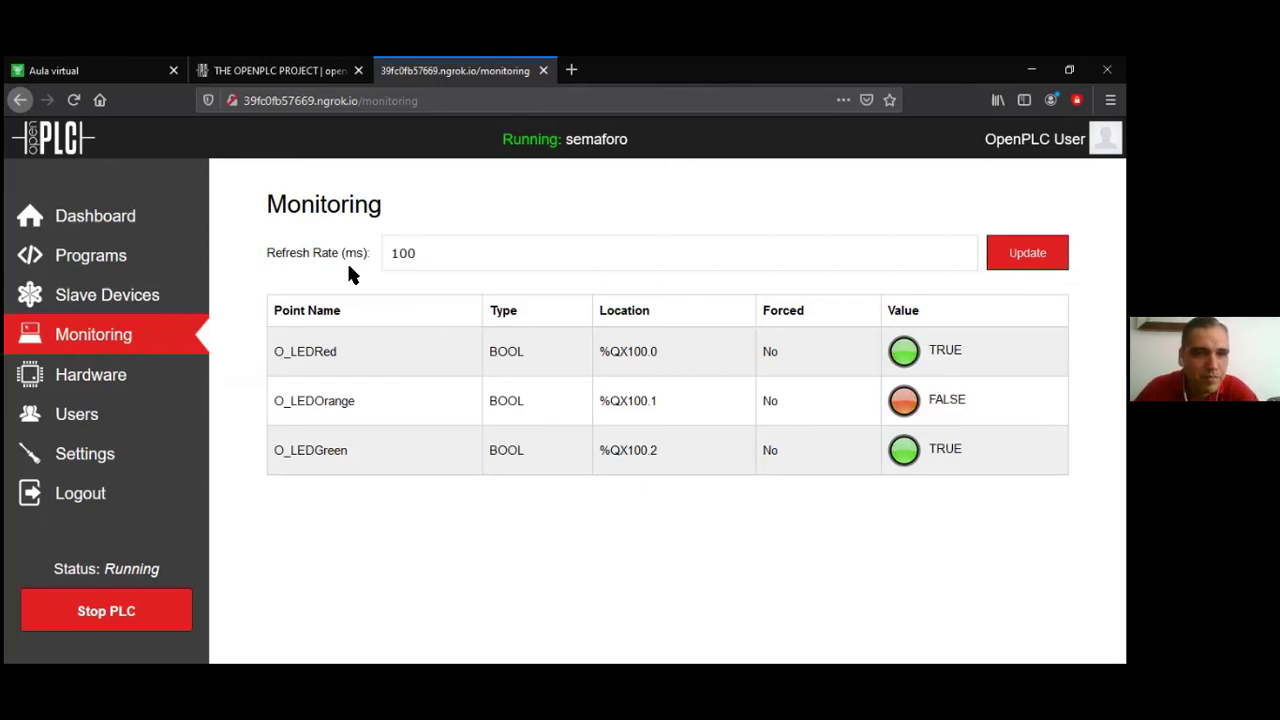
click(140, 615)
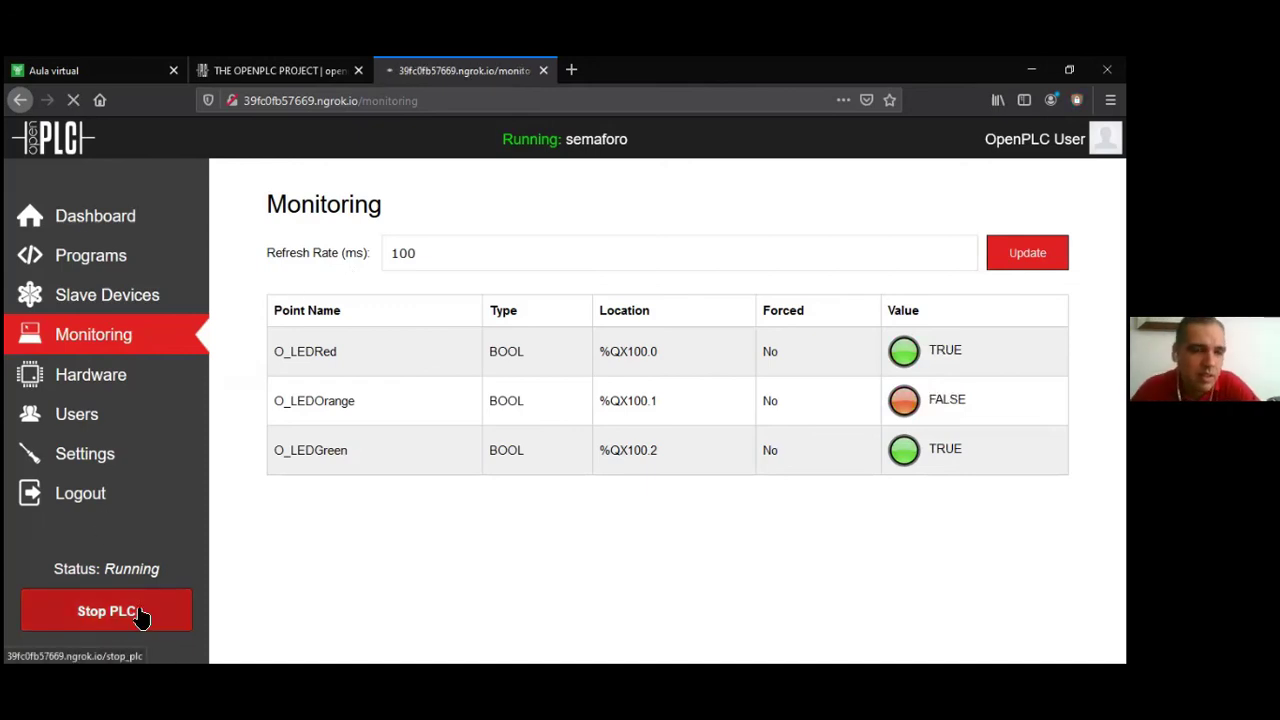